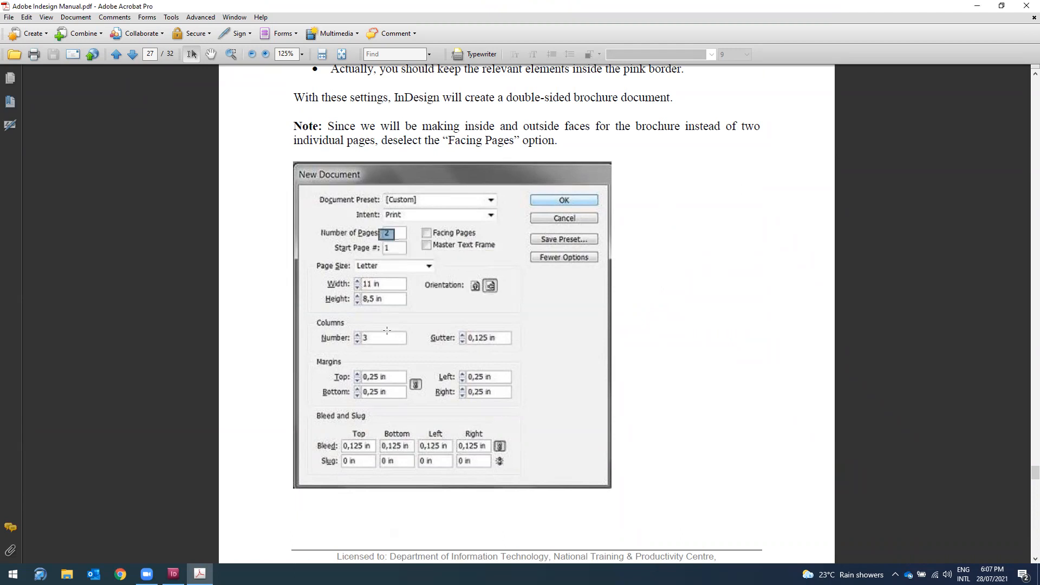
Step: Review the brochure's New Document settings on manual page 27, then return to InDesign
{"action": "left_click", "coordinate": [385, 333]}
{"action": "scroll", "coordinate": [385, 332], "scroll_direction": "up", "scroll_amount": 10}
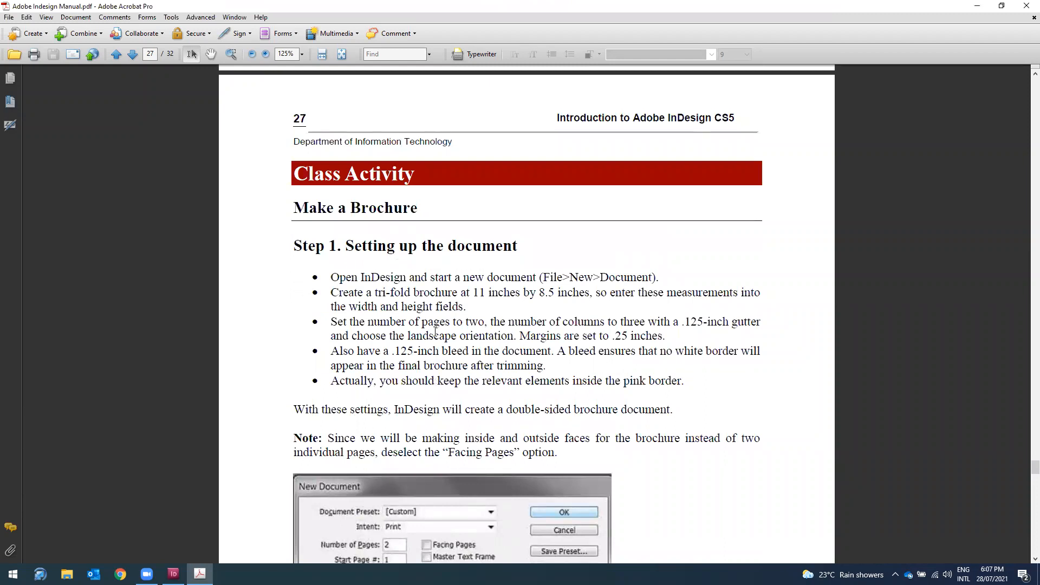
{"action": "scroll", "coordinate": [472, 333], "scroll_direction": "down", "scroll_amount": 7}
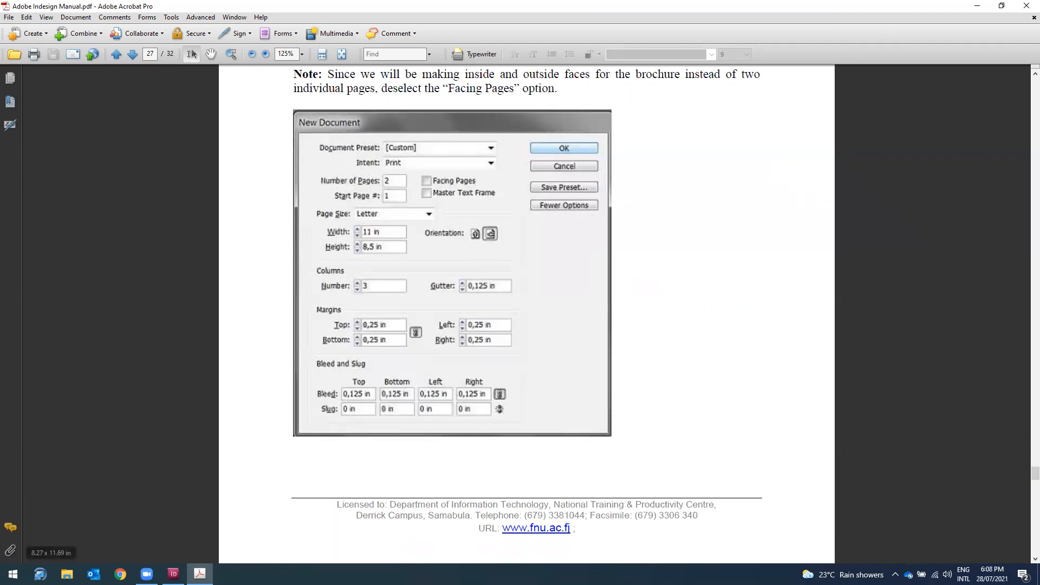
{"action": "left_click", "coordinate": [173, 574]}
Step: Start a new document with Letter page size in landscape orientation
{"action": "left_click", "coordinate": [30, 11]}
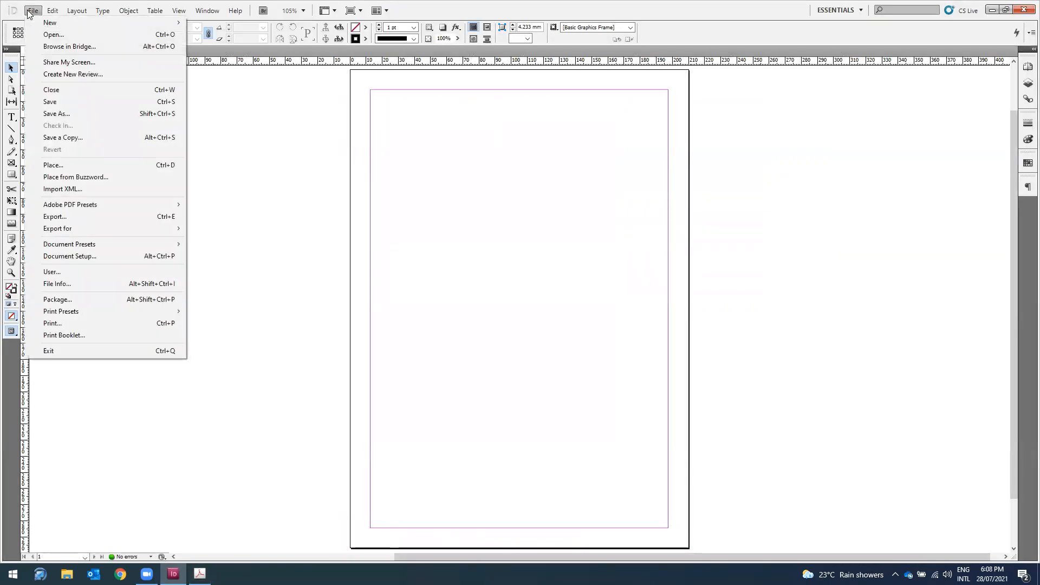
{"action": "mouse_move", "coordinate": [33, 22]}
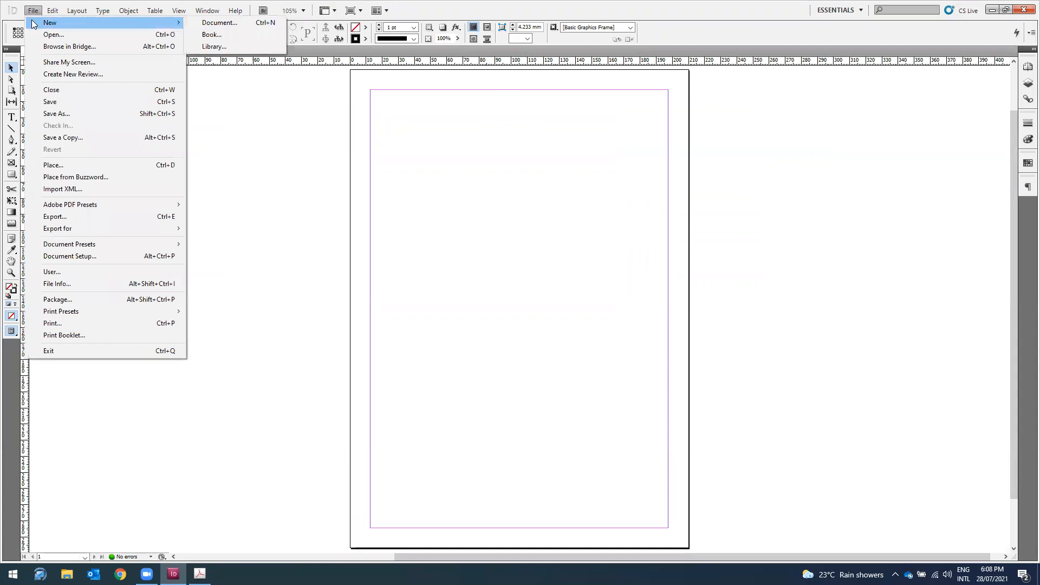
{"action": "left_click", "coordinate": [206, 25]}
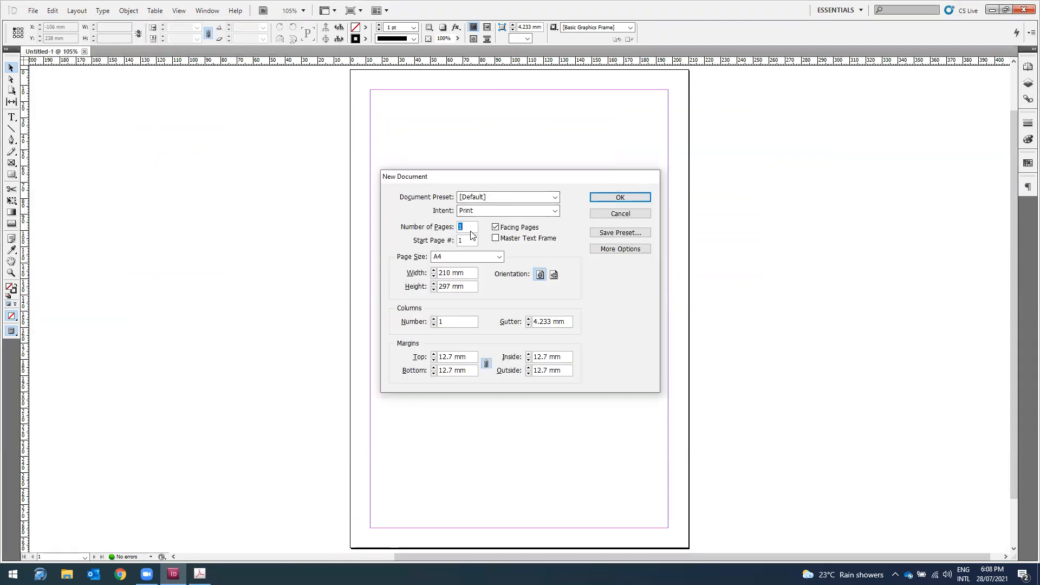
{"action": "left_click", "coordinate": [469, 257]}
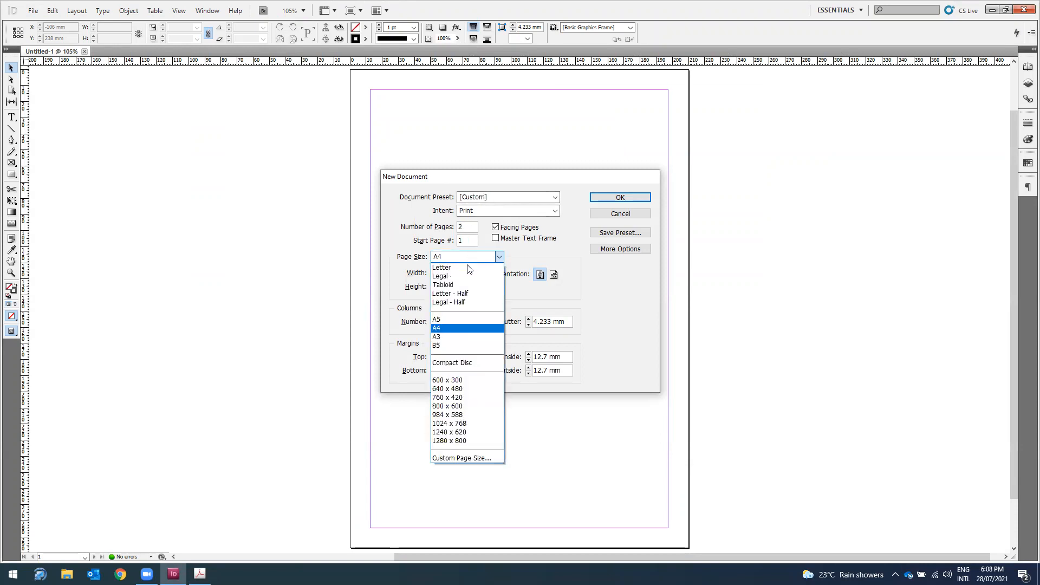
{"action": "left_click", "coordinate": [469, 268]}
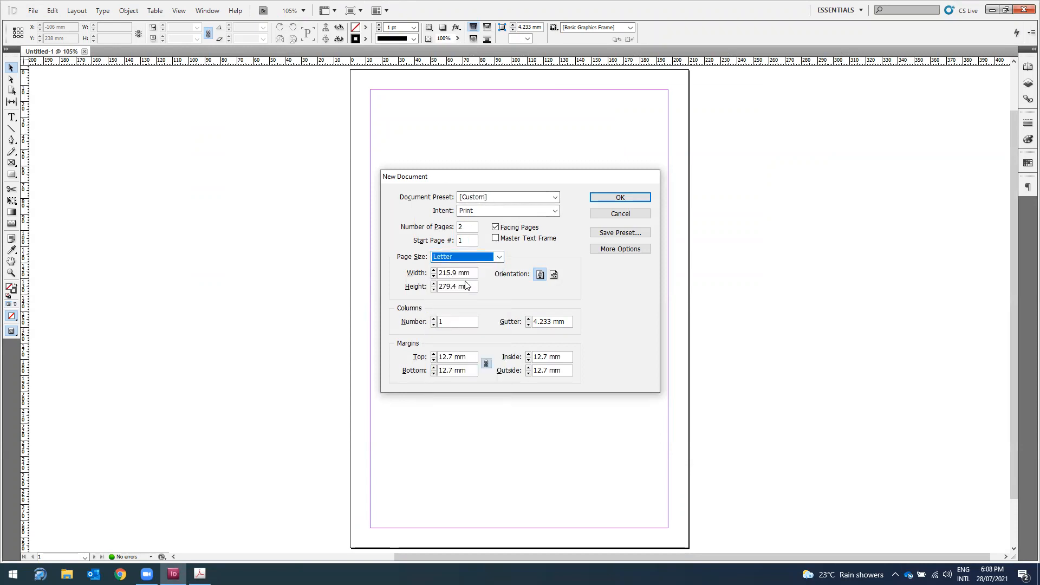
{"action": "left_click", "coordinate": [553, 275]}
{"action": "left_click", "coordinate": [200, 574]}
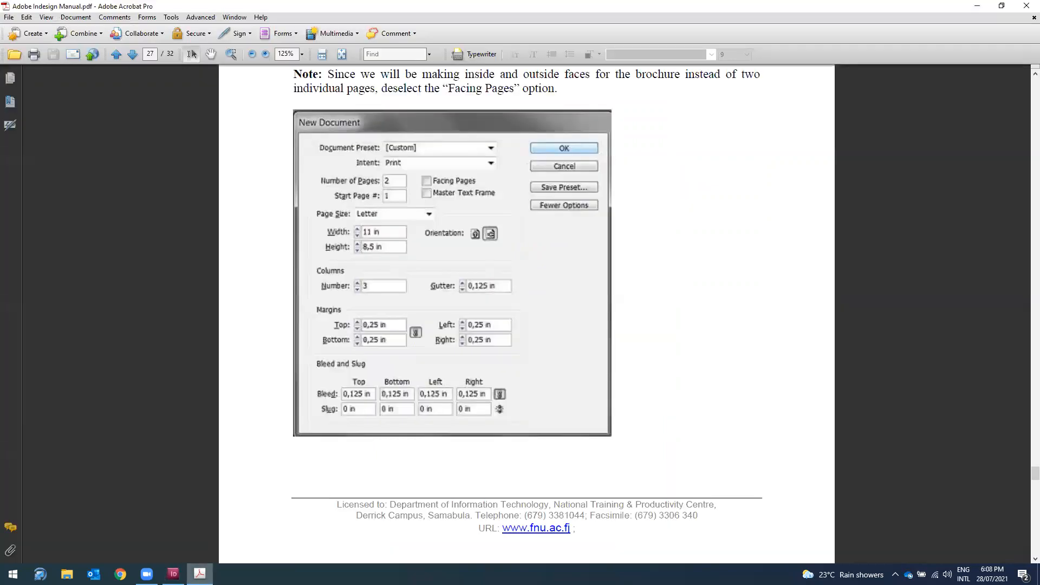
{"action": "key", "text": "alt+Tab"}
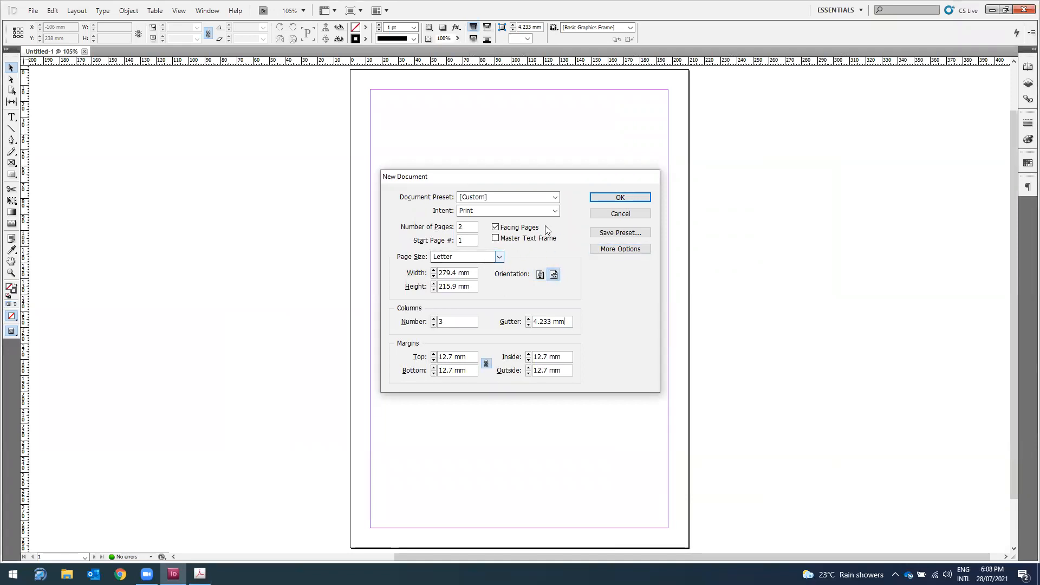
Step: Set a 0.5 mm bleed on all sides and create the two-page, three-column document
{"action": "left_click", "coordinate": [620, 250]}
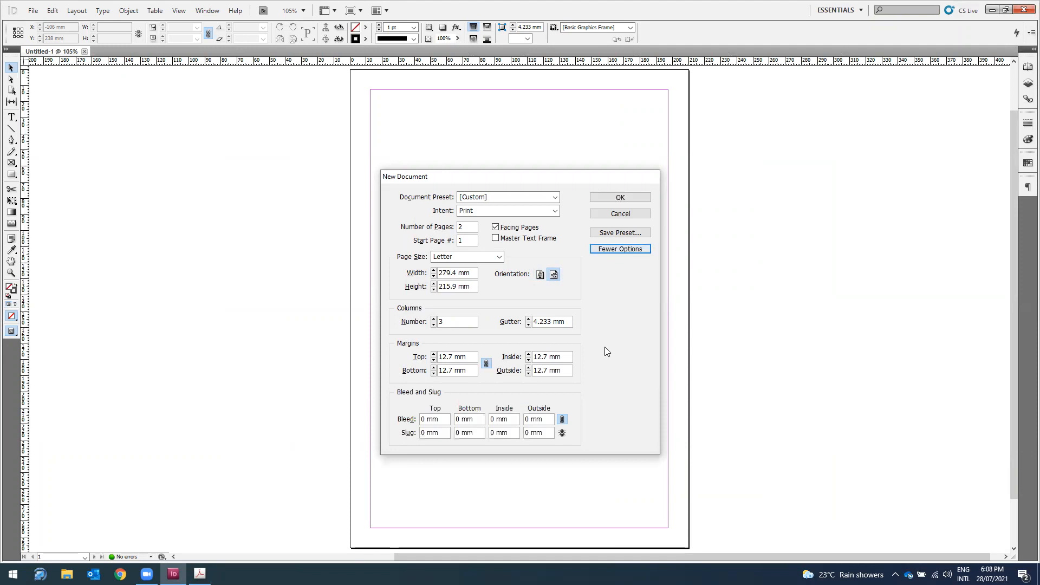
{"action": "left_click", "coordinate": [570, 323]}
{"action": "double_click", "coordinate": [556, 321]}
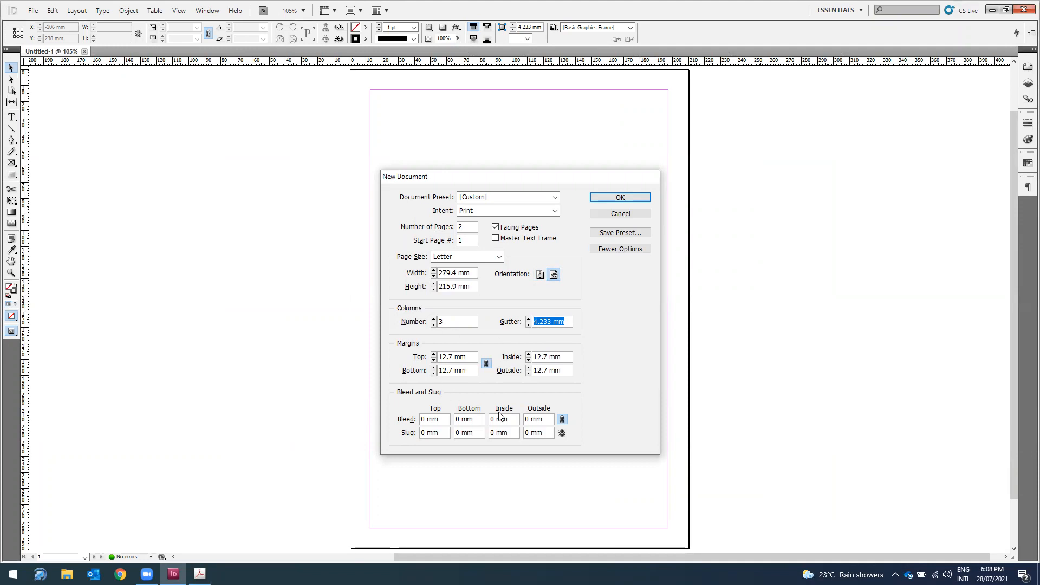
{"action": "left_click", "coordinate": [200, 574]}
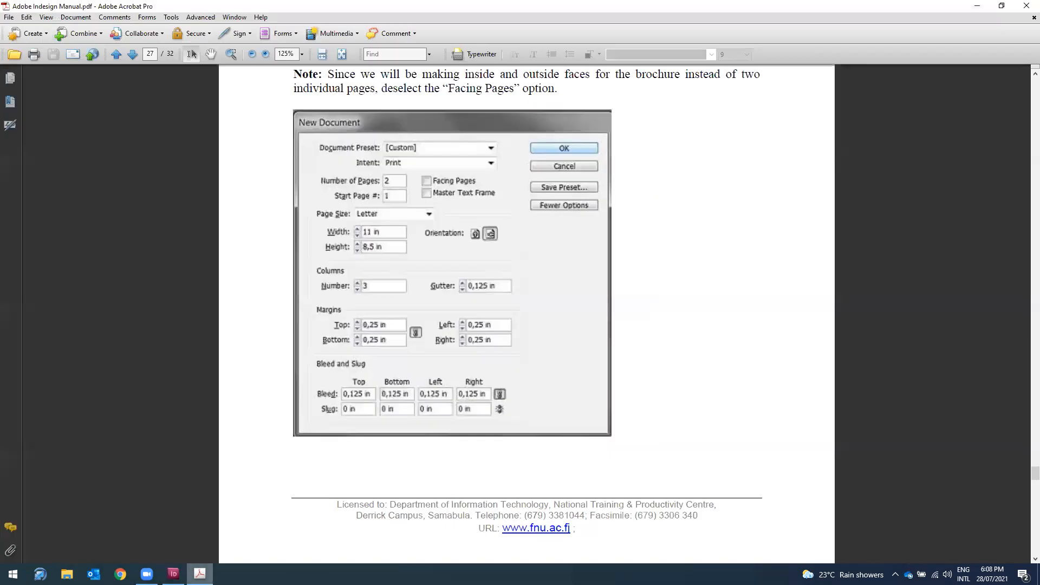
{"action": "left_click", "coordinate": [173, 573]}
{"action": "left_click_drag", "start_coordinate": [448, 422], "coordinate": [338, 413]}
{"action": "type", "text": "0.5"}
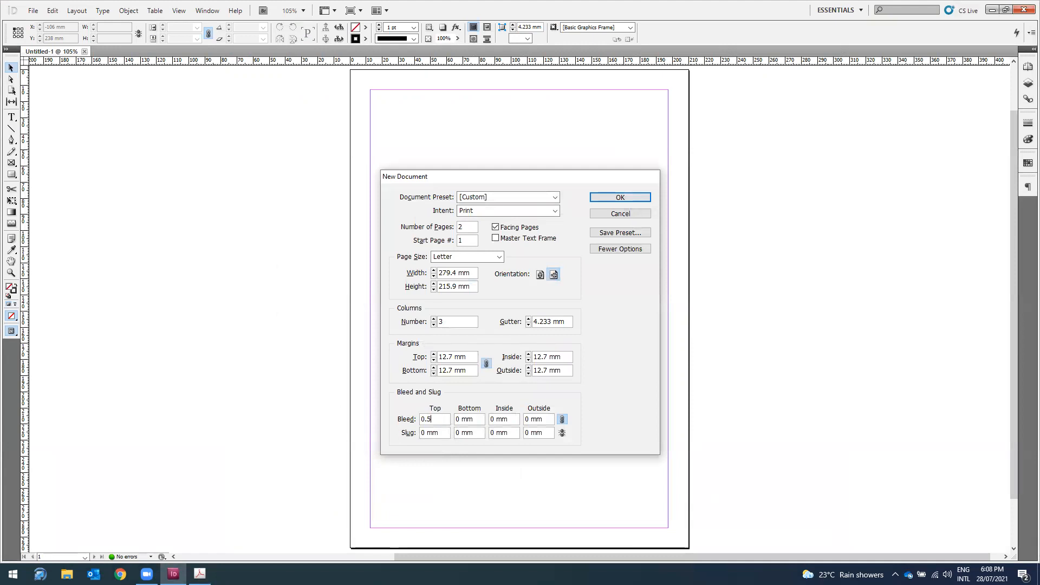
{"action": "left_click", "coordinate": [477, 422]}
{"action": "left_click", "coordinate": [620, 197]}
{"action": "scroll", "coordinate": [763, 327], "scroll_direction": "down", "scroll_amount": 6}
{"action": "scroll", "coordinate": [764, 327], "scroll_direction": "up", "scroll_amount": 5}
{"action": "scroll", "coordinate": [764, 327], "scroll_direction": "up", "scroll_amount": 3}
Step: Close the unused Untitled-1 document
{"action": "left_click", "coordinate": [52, 51]}
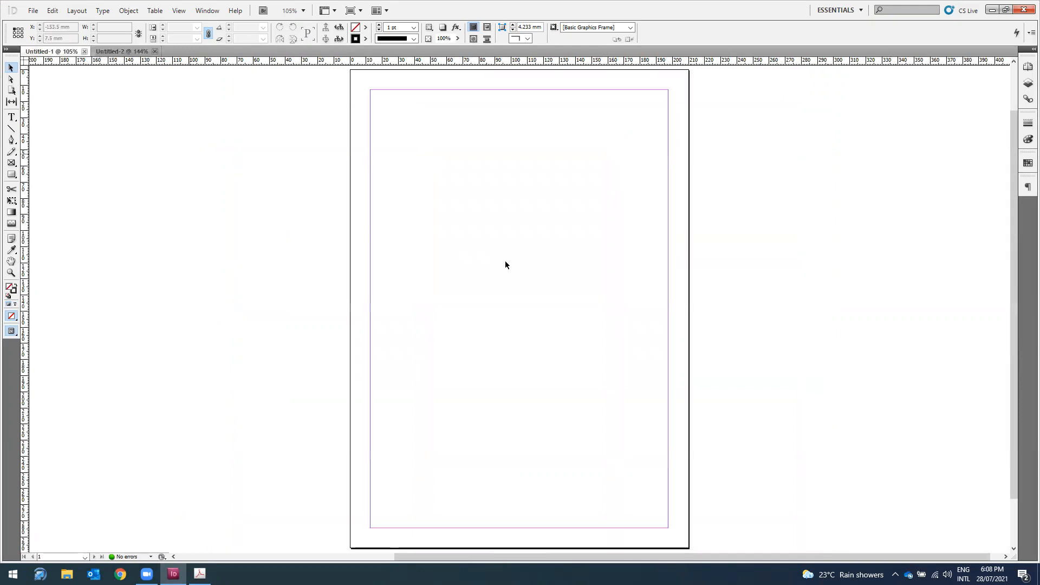
{"action": "left_click", "coordinate": [84, 51]}
{"action": "scroll", "coordinate": [730, 299], "scroll_direction": "down", "scroll_amount": 4}
Step: Zoom out and back in on Untitled-2, then bring up the manual's background-panels page
{"action": "key", "text": "ctrl+minus"}
{"action": "key", "text": "ctrl+minus"}
{"action": "key", "text": "ctrl+minus"}
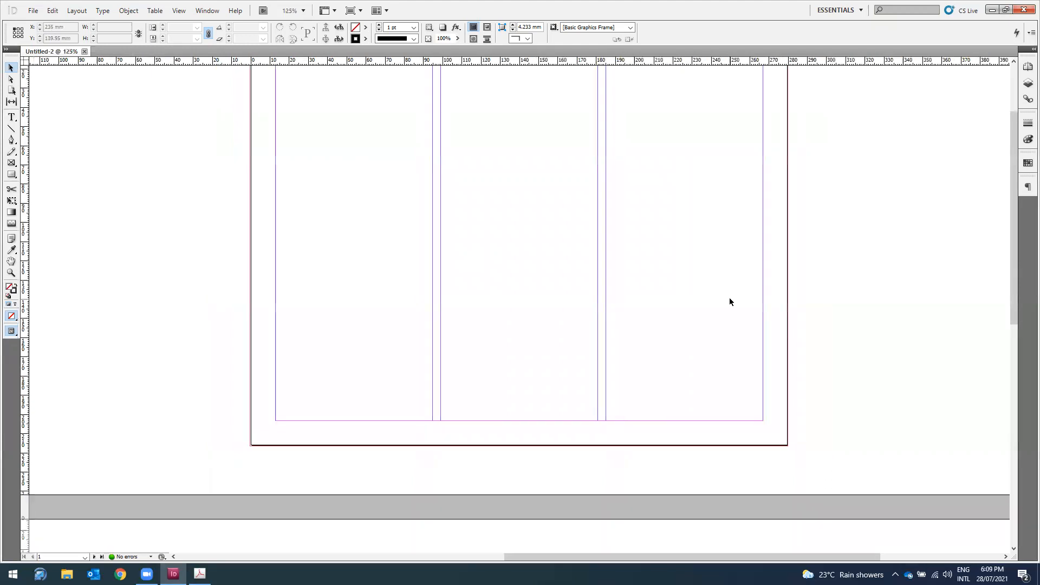
{"action": "scroll", "coordinate": [694, 297], "scroll_direction": "down", "scroll_amount": 4}
{"action": "scroll", "coordinate": [693, 298], "scroll_direction": "up", "scroll_amount": 4}
{"action": "scroll", "coordinate": [694, 297], "scroll_direction": "down", "scroll_amount": 1}
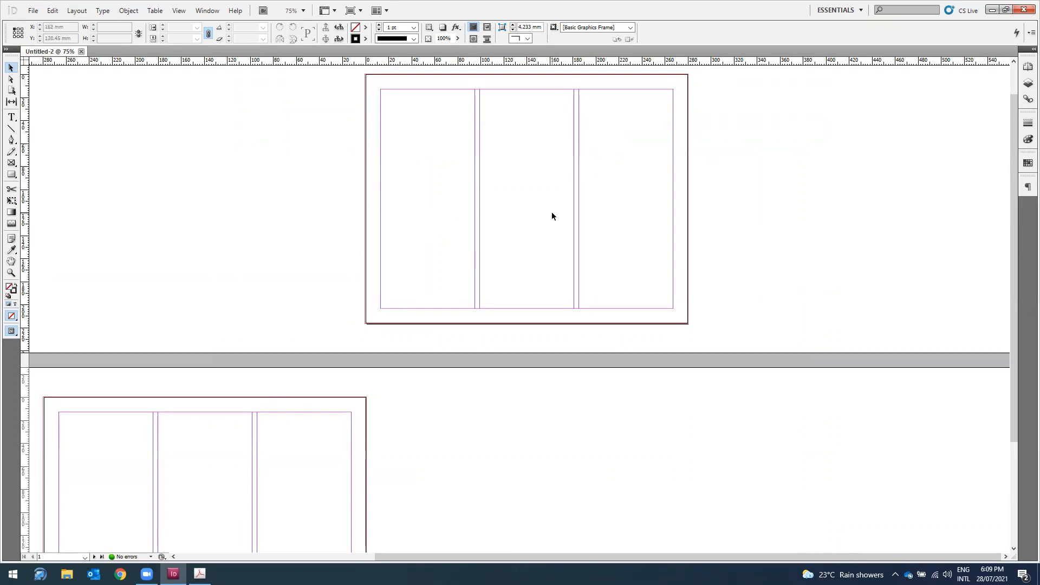
{"action": "key", "text": "ctrl+equal"}
{"action": "key", "text": "ctrl+equal"}
{"action": "scroll", "coordinate": [560, 187], "scroll_direction": "up", "scroll_amount": 3}
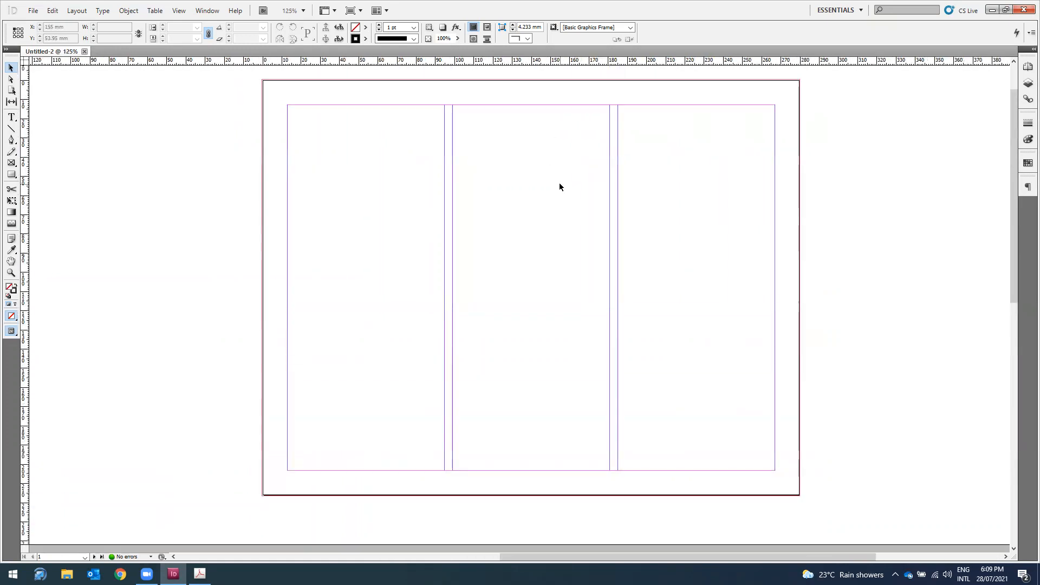
{"action": "scroll", "coordinate": [560, 187], "scroll_direction": "up", "scroll_amount": 1}
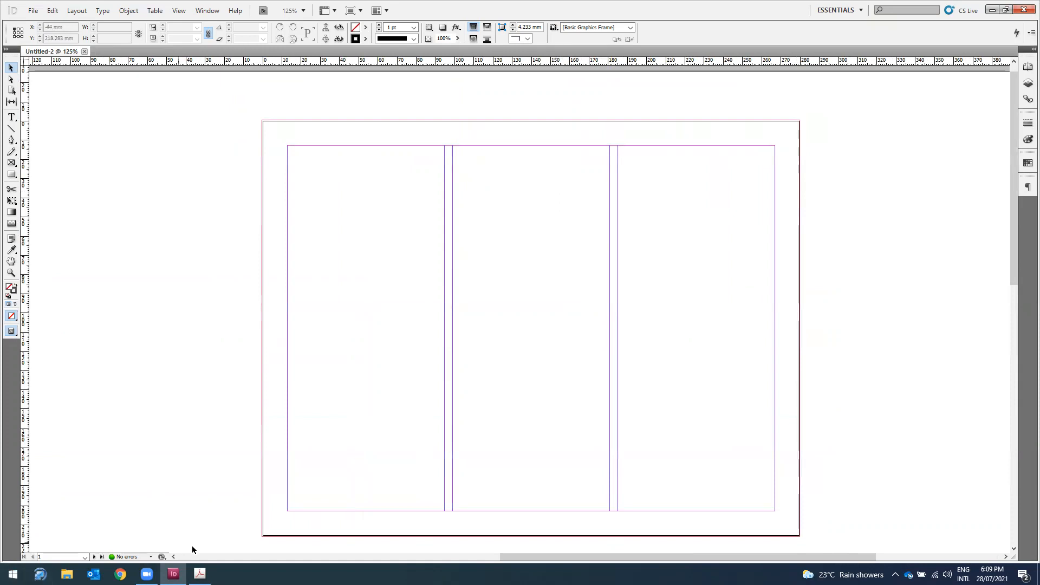
{"action": "left_click", "coordinate": [200, 574]}
{"action": "scroll", "coordinate": [739, 190], "scroll_direction": "down", "scroll_amount": 15}
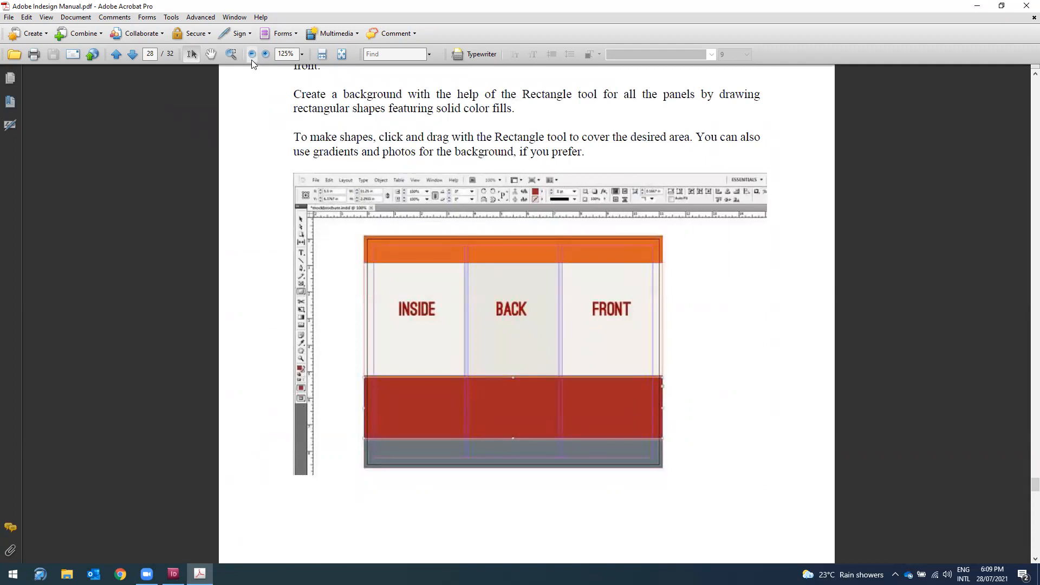
Step: Study the manual's coloured-band rectangle example at Fit Width, then minimise Acrobat
{"action": "left_click", "coordinate": [322, 53]}
{"action": "scroll", "coordinate": [527, 228], "scroll_direction": "down", "scroll_amount": 6}
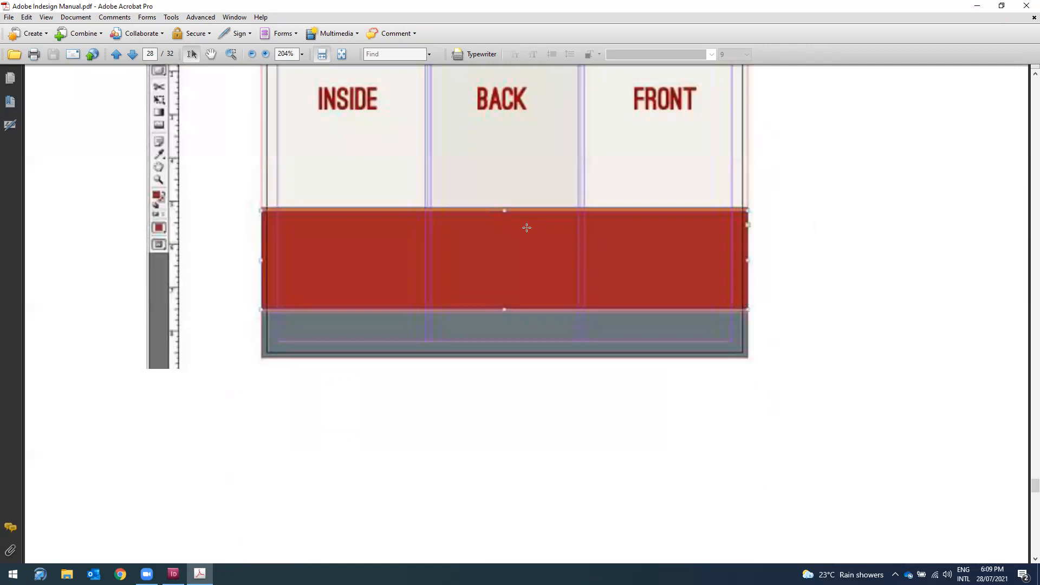
{"action": "scroll", "coordinate": [527, 228], "scroll_direction": "up", "scroll_amount": 2}
{"action": "left_click_drag", "start_coordinate": [674, 163], "coordinate": [688, 236]}
{"action": "left_click", "coordinate": [343, 186]}
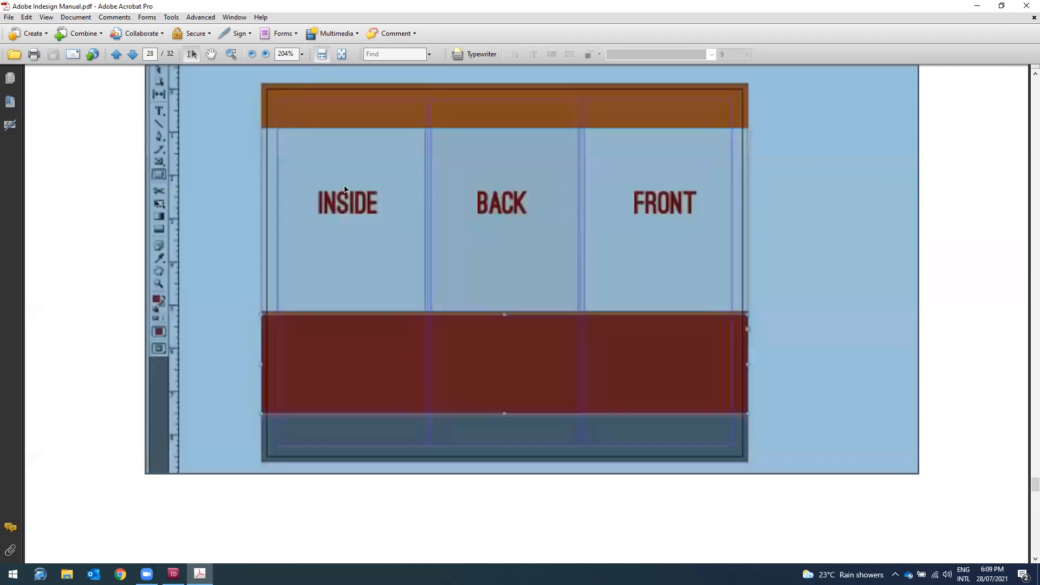
{"action": "left_click", "coordinate": [343, 186]}
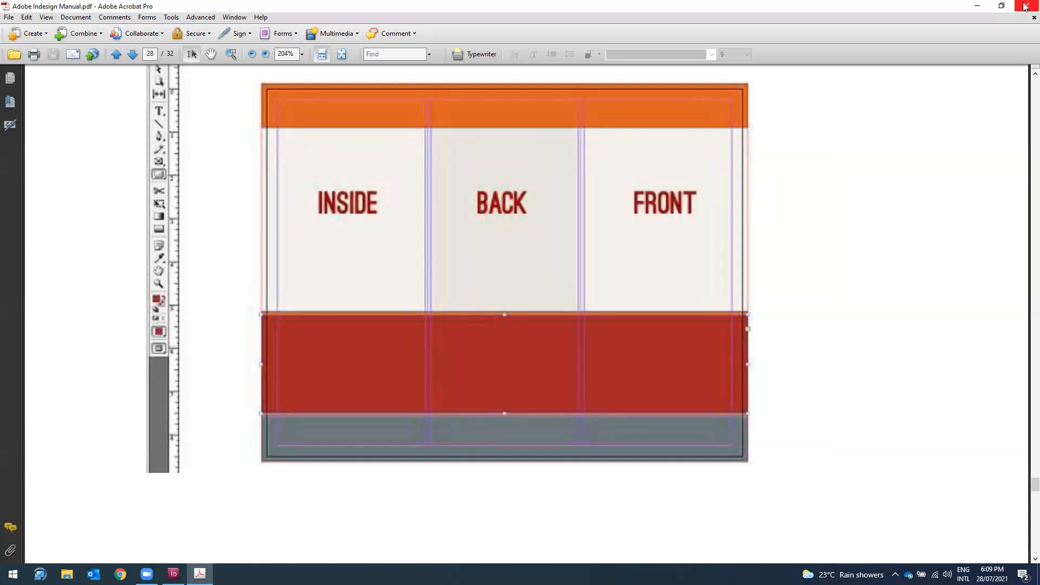
{"action": "left_click", "coordinate": [978, 6]}
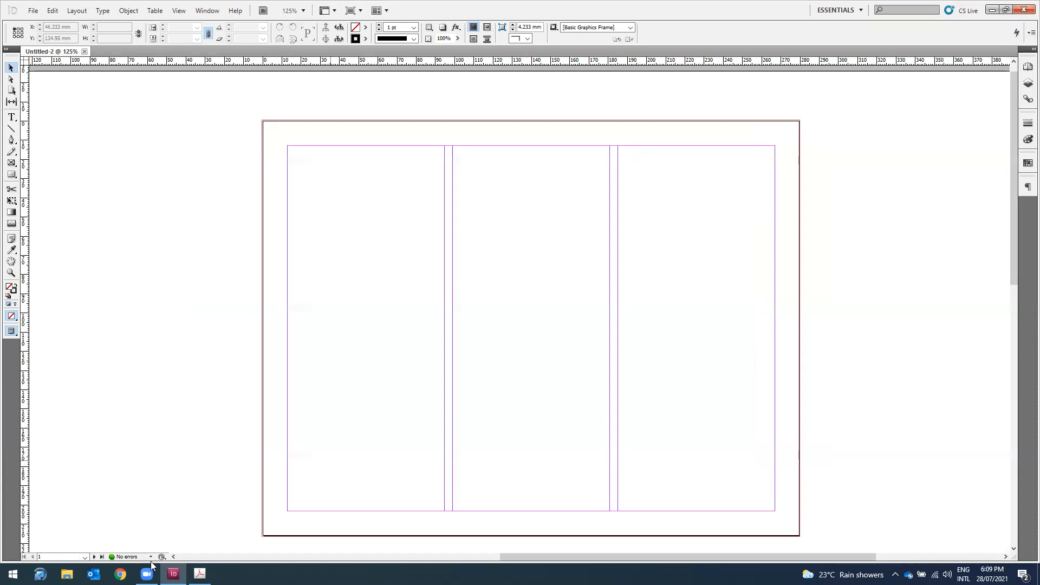
{"action": "left_click", "coordinate": [200, 574]}
{"action": "scroll", "coordinate": [628, 226], "scroll_direction": "up", "scroll_amount": 3}
{"action": "scroll", "coordinate": [627, 224], "scroll_direction": "down", "scroll_amount": 1}
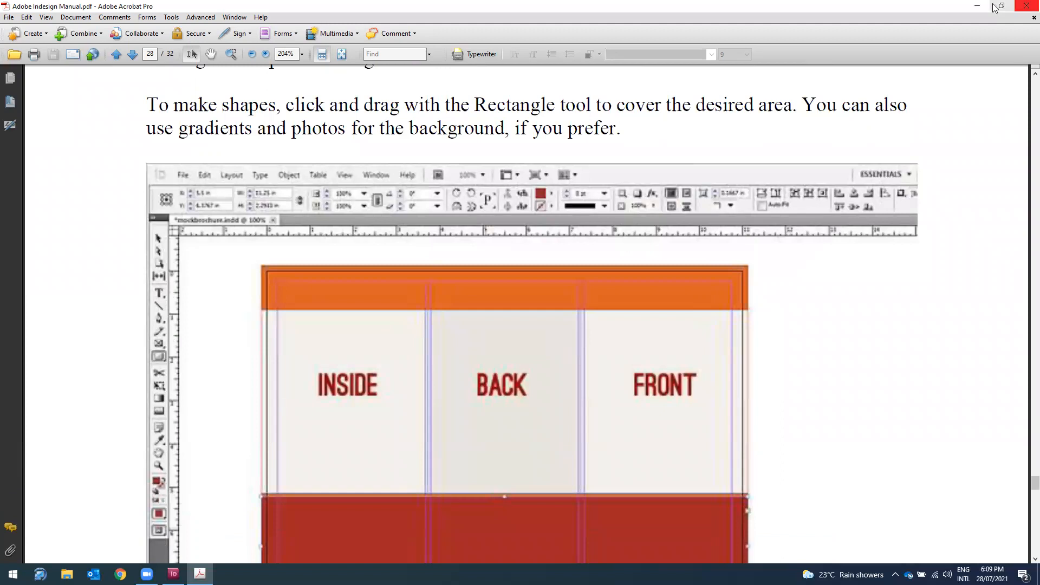
{"action": "left_click", "coordinate": [977, 6]}
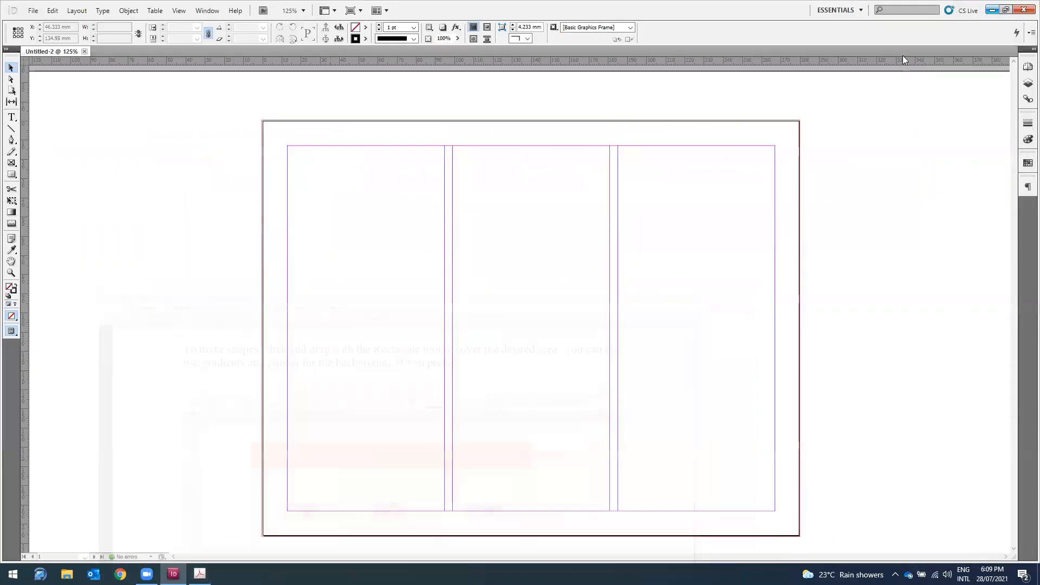
Step: Draw a rectangle across the top band of the page and fill it black
{"action": "left_click", "coordinate": [11, 174]}
{"action": "left_click", "coordinate": [34, 175]}
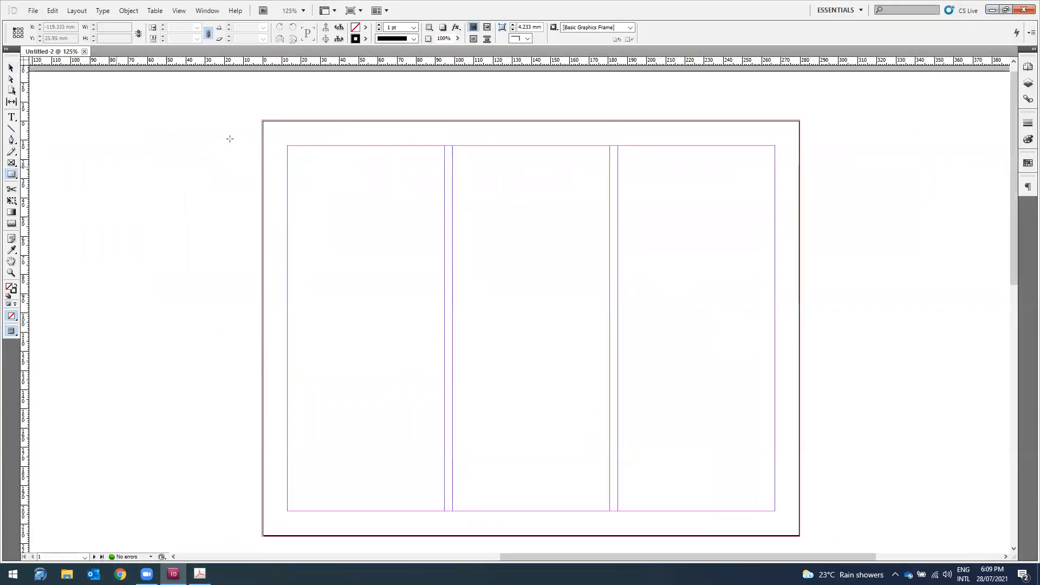
{"action": "mouse_move", "coordinate": [259, 118]}
{"action": "left_mouse_down"}
{"action": "mouse_move", "coordinate": [677, 162]}
{"action": "mouse_move", "coordinate": [799, 217]}
{"action": "mouse_move", "coordinate": [802, 253]}
{"action": "mouse_move", "coordinate": [802, 244]}
{"action": "left_mouse_up"}
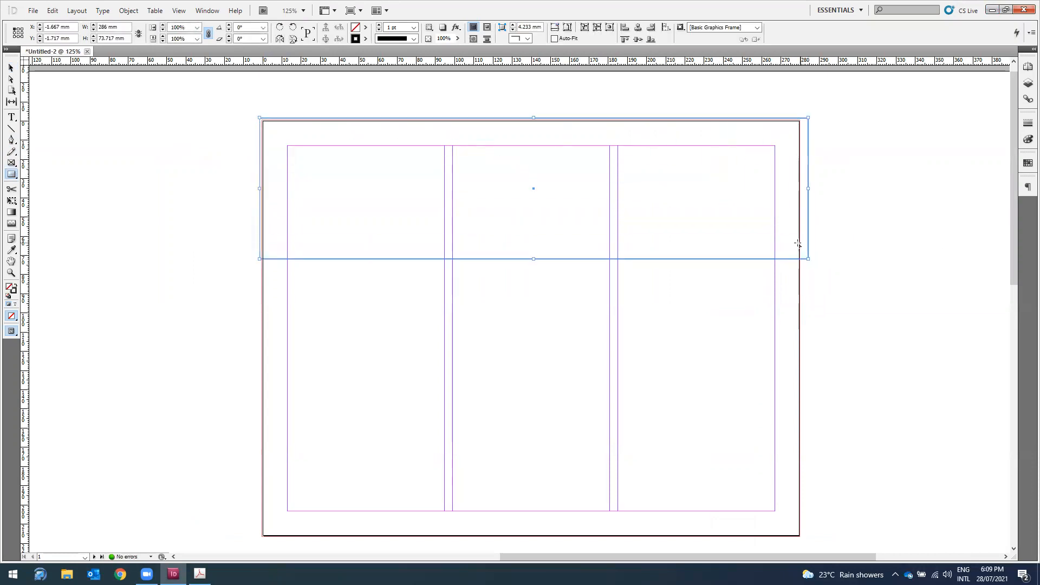
{"action": "left_click", "coordinate": [365, 27]}
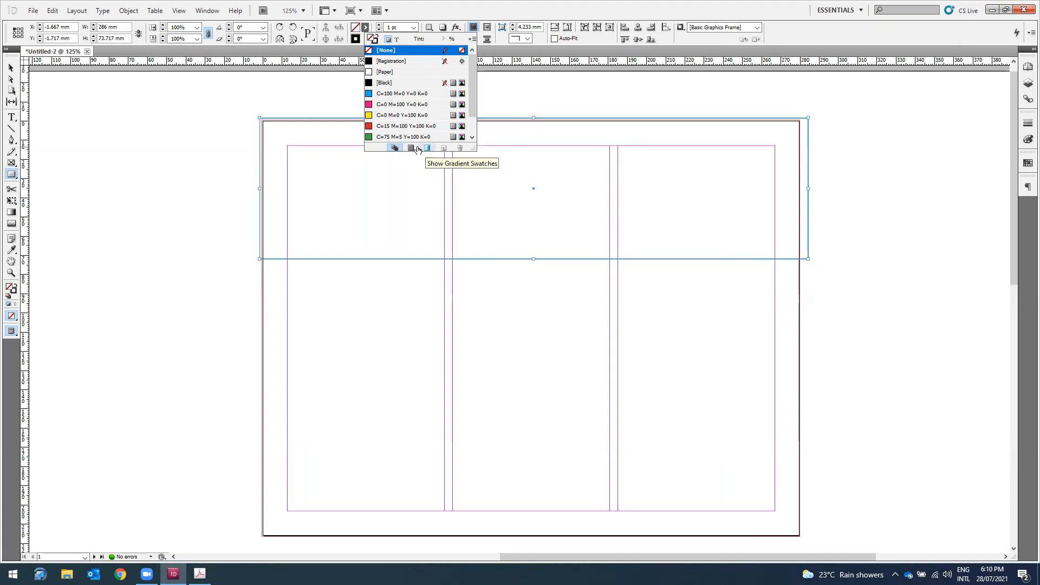
{"action": "left_click", "coordinate": [427, 148]}
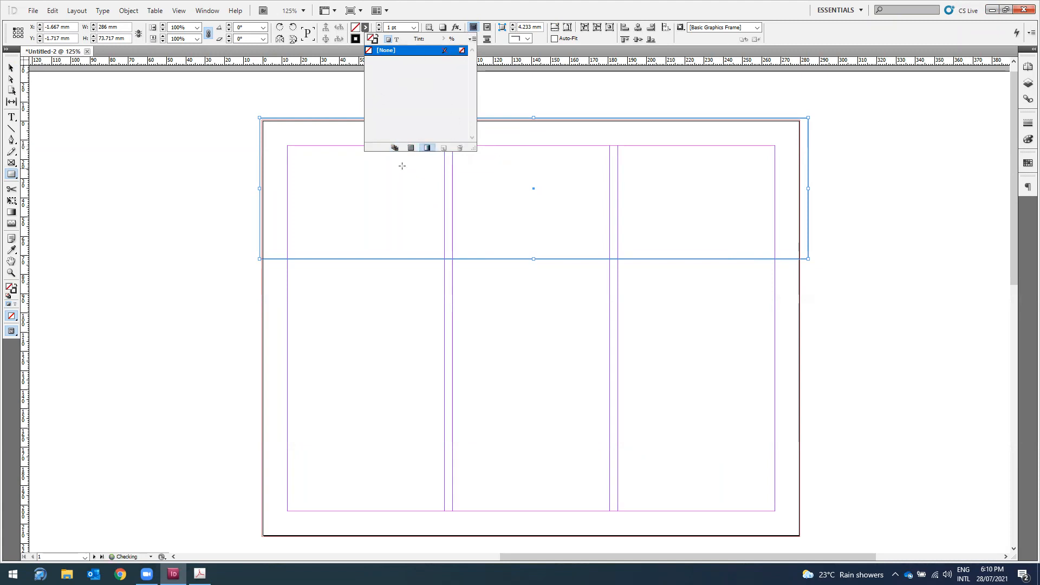
{"action": "left_click", "coordinate": [395, 148]}
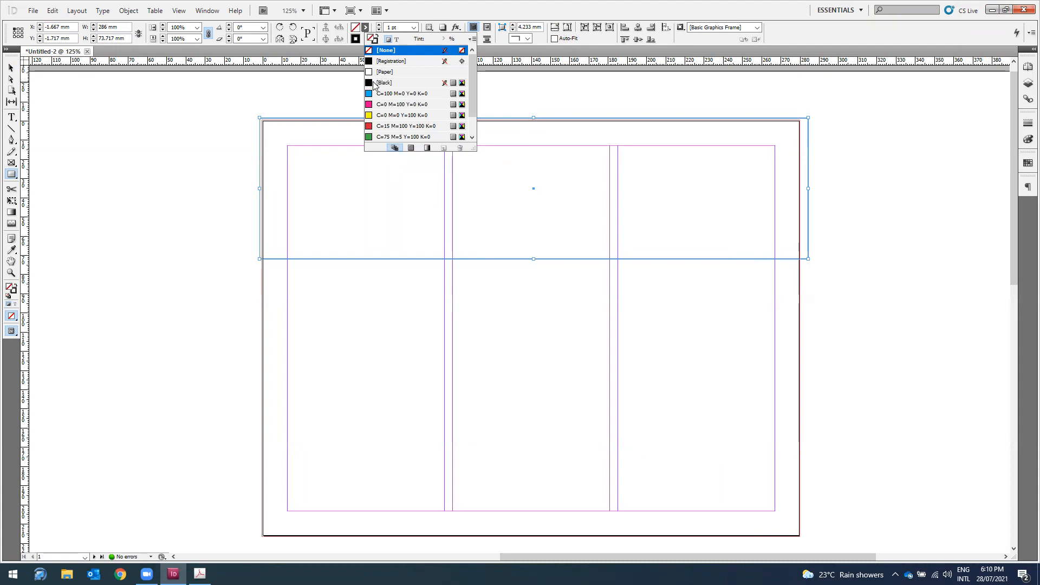
{"action": "left_click", "coordinate": [374, 83]}
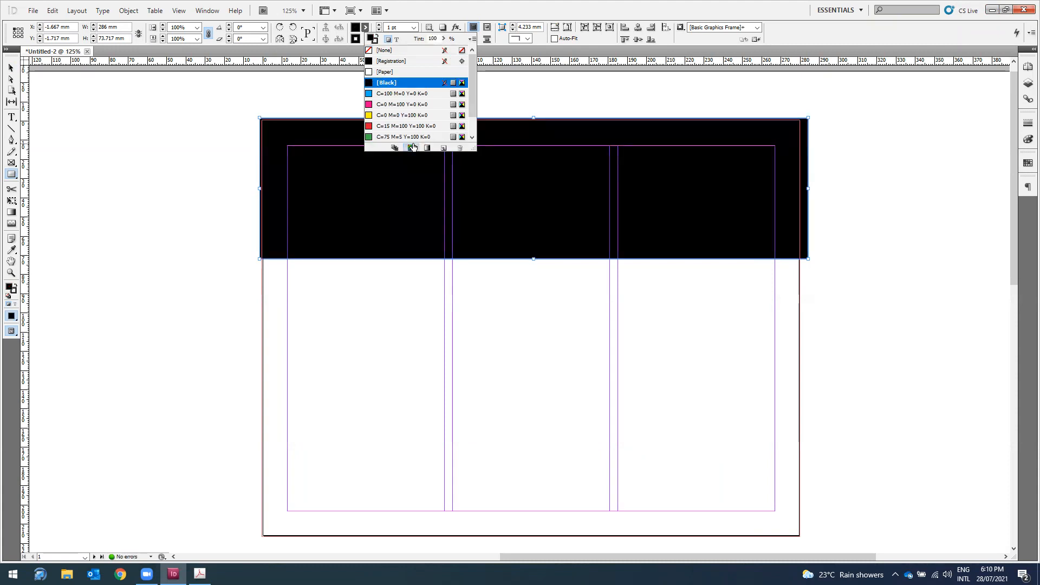
{"action": "left_click", "coordinate": [427, 148]}
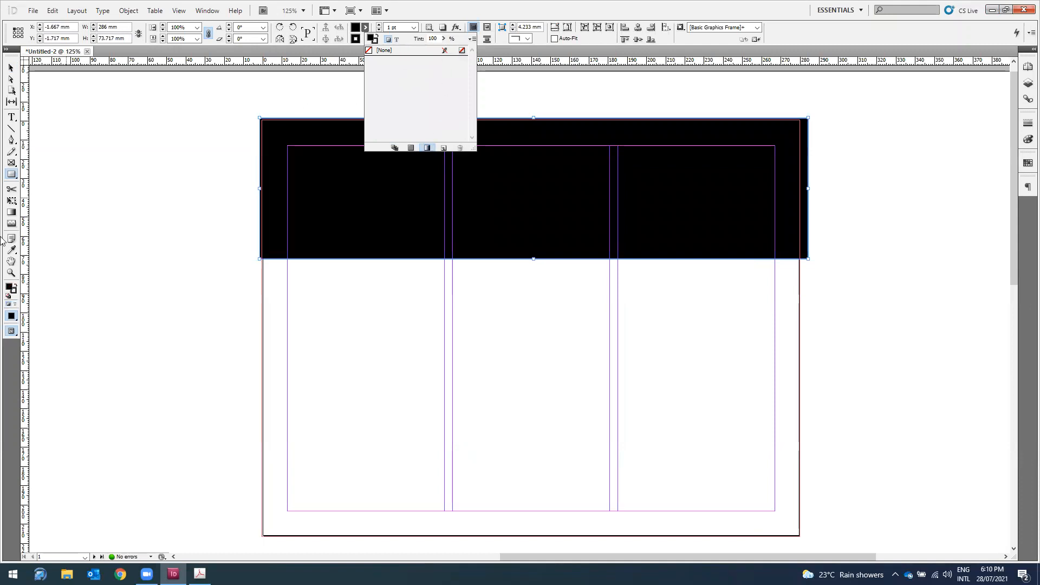
Step: Change the top band's fill to teal green in the Colour Picker
{"action": "double_click", "coordinate": [9, 288]}
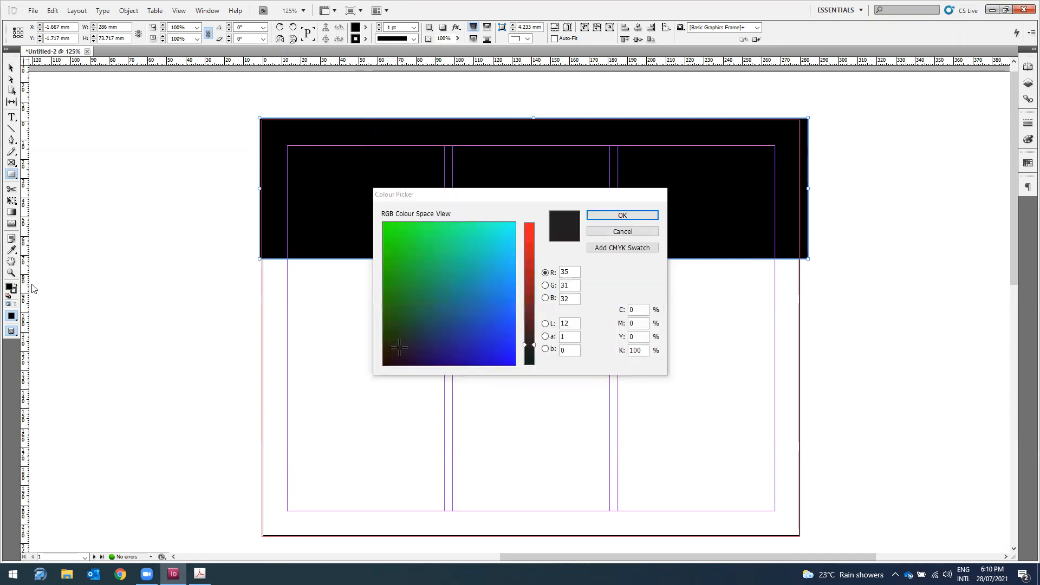
{"action": "mouse_move", "coordinate": [467, 261]}
{"action": "left_mouse_down"}
{"action": "mouse_move", "coordinate": [478, 249]}
{"action": "mouse_move", "coordinate": [466, 242]}
{"action": "mouse_move", "coordinate": [495, 268]}
{"action": "mouse_move", "coordinate": [504, 298]}
{"action": "left_mouse_up"}
{"action": "left_click", "coordinate": [546, 285]}
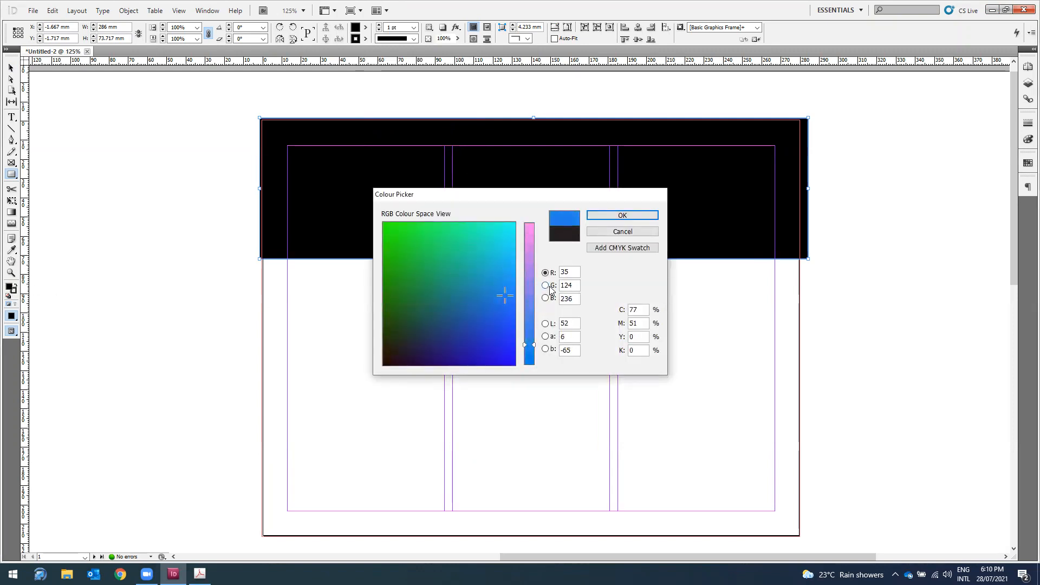
{"action": "left_click", "coordinate": [545, 298]}
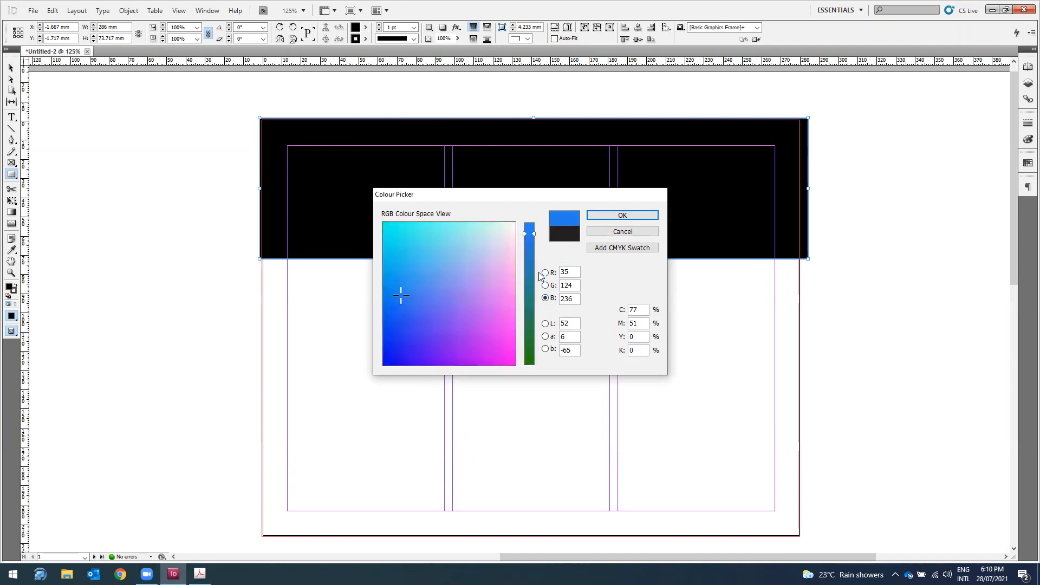
{"action": "left_click", "coordinate": [546, 272]}
{"action": "mouse_move", "coordinate": [471, 248]}
{"action": "left_mouse_down"}
{"action": "mouse_move", "coordinate": [493, 235]}
{"action": "mouse_move", "coordinate": [499, 245]}
{"action": "left_mouse_up"}
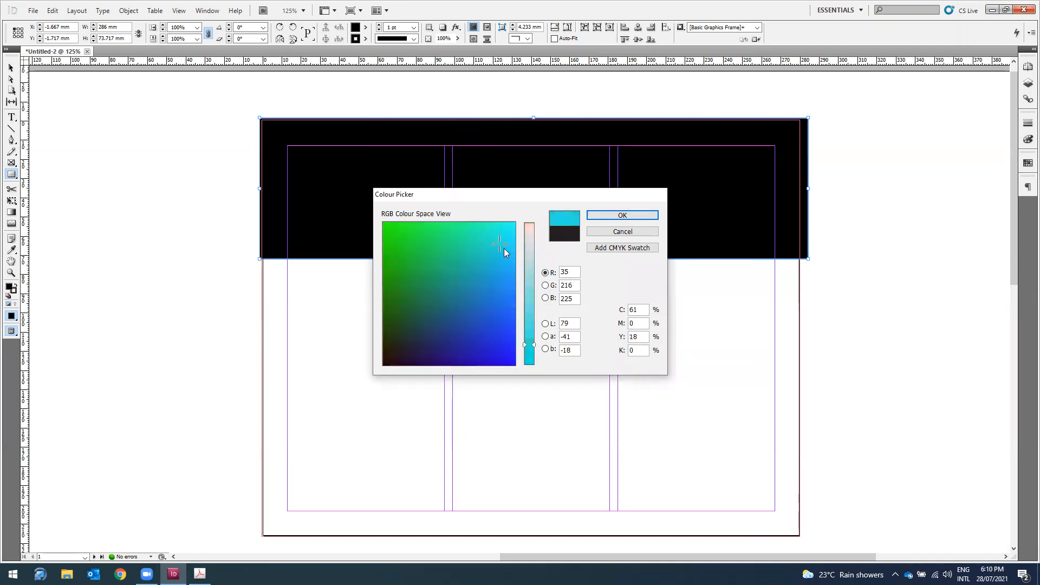
{"action": "left_click_drag", "start_coordinate": [529, 352], "coordinate": [531, 339]}
{"action": "mouse_move", "coordinate": [479, 249]}
{"action": "left_mouse_down"}
{"action": "mouse_move", "coordinate": [474, 257]}
{"action": "mouse_move", "coordinate": [467, 246]}
{"action": "left_mouse_up"}
{"action": "left_click", "coordinate": [622, 215]}
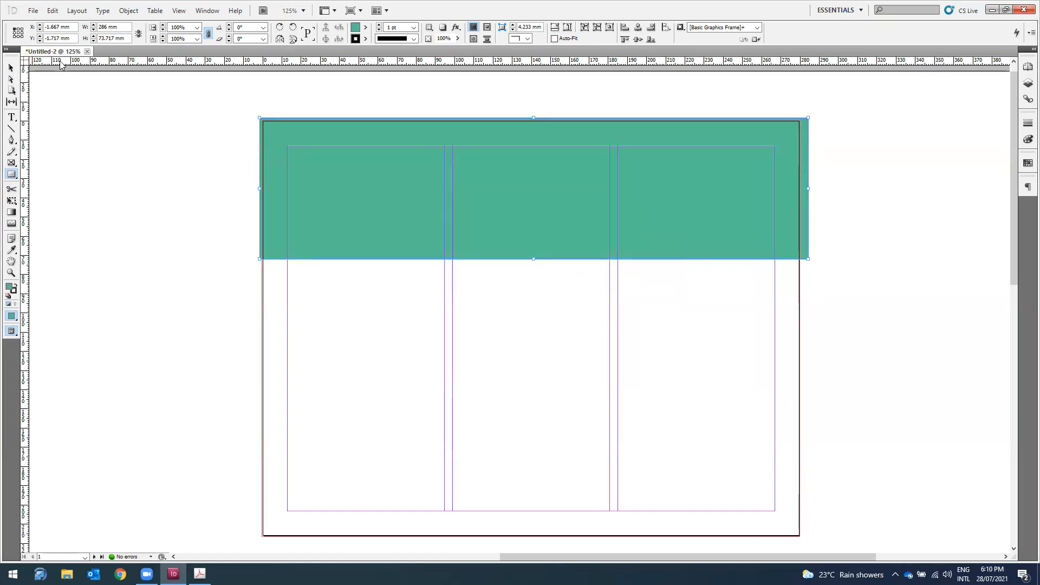
Step: Duplicate the teal band down the page to form middle and bottom bands
{"action": "left_click", "coordinate": [11, 67]}
{"action": "left_click_drag", "start_coordinate": [417, 209], "coordinate": [420, 489]}
{"action": "left_click", "coordinate": [865, 347]}
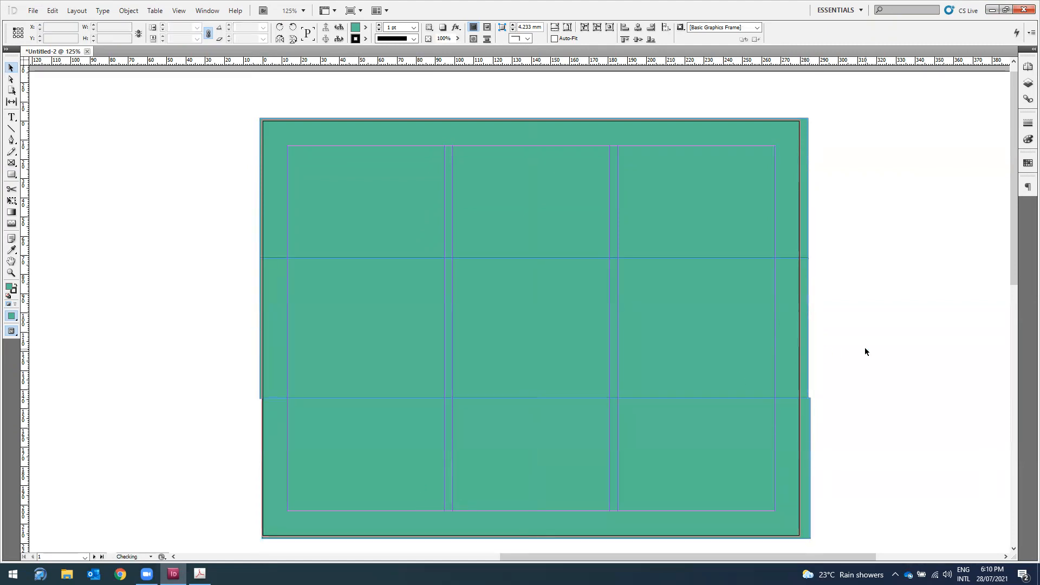
{"action": "left_click", "coordinate": [734, 467]}
{"action": "key", "text": "Left"}
{"action": "left_click", "coordinate": [975, 418]}
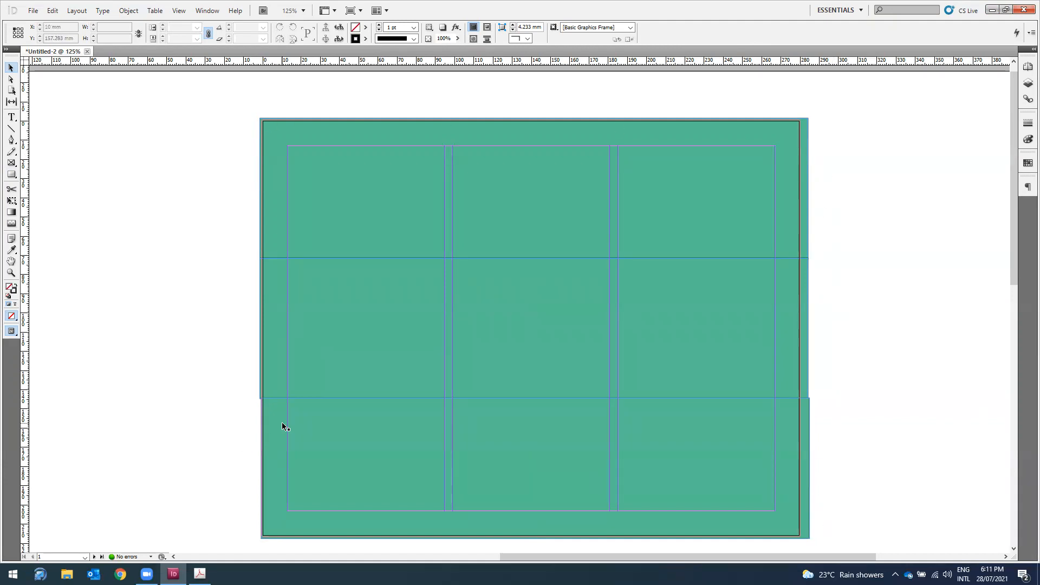
{"action": "left_click", "coordinate": [318, 451]}
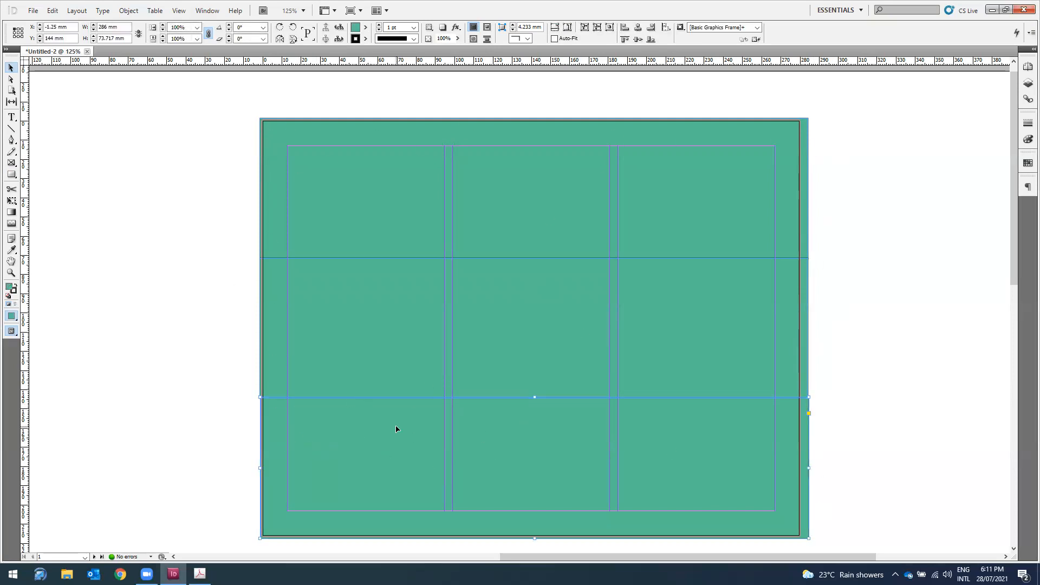
{"action": "left_click", "coordinate": [340, 320]}
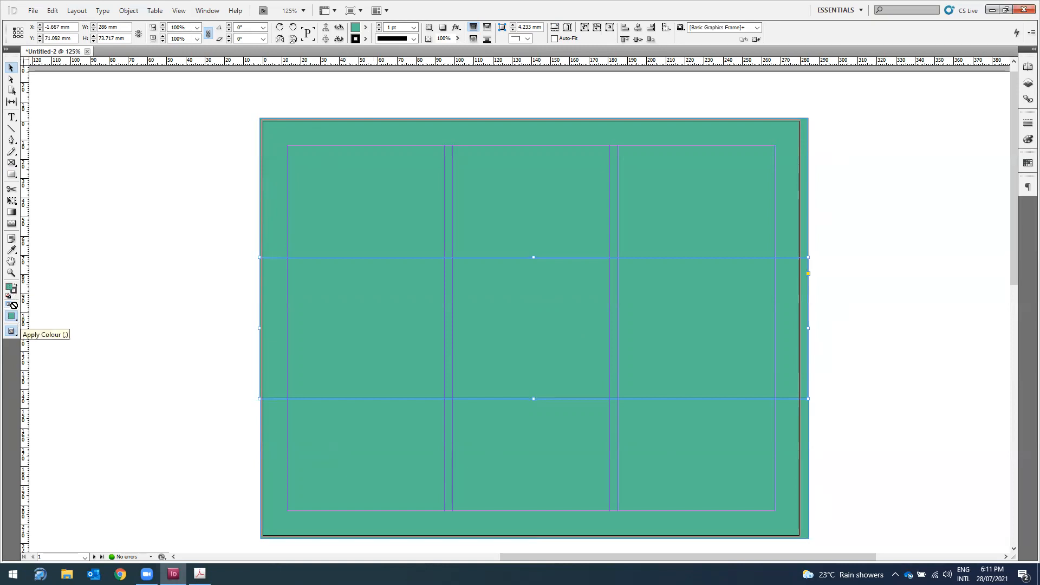
Step: Fill the middle band pale peach and the bottom band light blue
{"action": "double_click", "coordinate": [10, 287]}
{"action": "mouse_move", "coordinate": [487, 239]}
{"action": "left_mouse_down"}
{"action": "mouse_move", "coordinate": [502, 241]}
{"action": "mouse_move", "coordinate": [497, 255]}
{"action": "mouse_move", "coordinate": [486, 243]}
{"action": "left_mouse_up"}
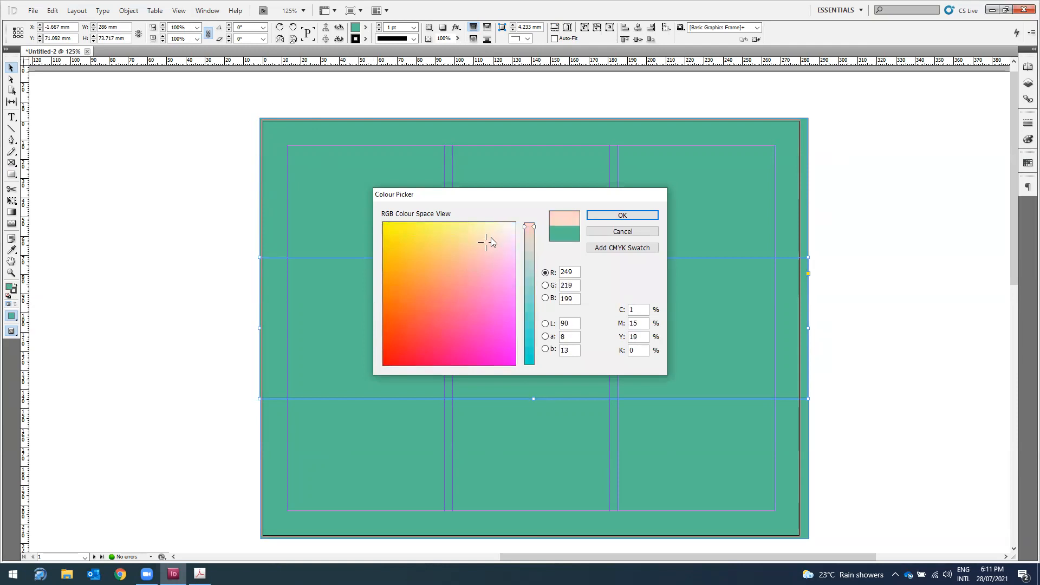
{"action": "left_click", "coordinate": [631, 218]}
{"action": "left_click", "coordinate": [558, 472]}
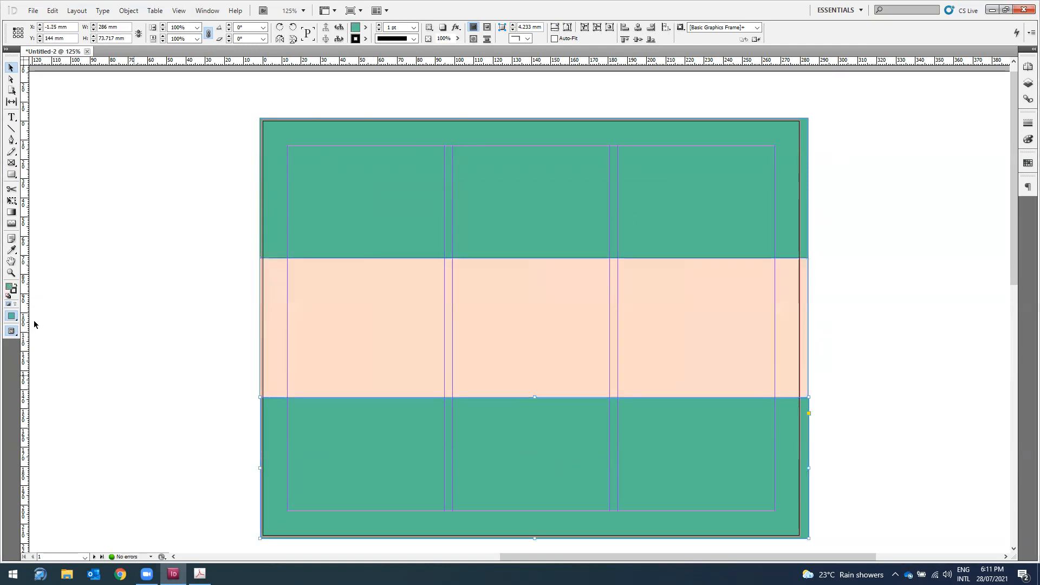
{"action": "double_click", "coordinate": [10, 287]}
{"action": "left_click_drag", "start_coordinate": [493, 307], "coordinate": [503, 259]}
{"action": "left_click", "coordinate": [592, 216]}
{"action": "left_click", "coordinate": [959, 326]}
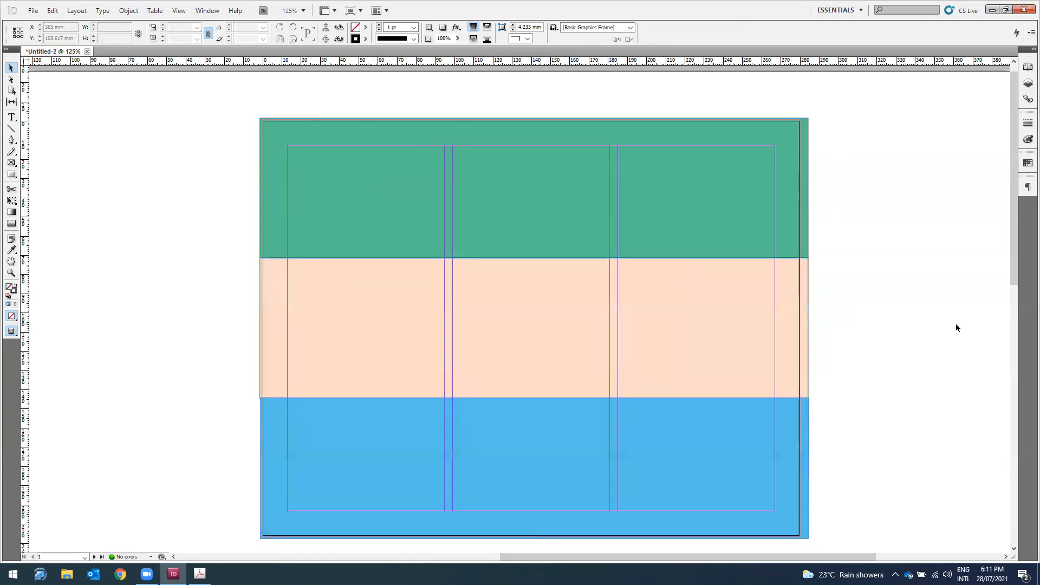
Step: Recolour the top band slate blue-grey
{"action": "left_click", "coordinate": [343, 190]}
{"action": "double_click", "coordinate": [10, 289]}
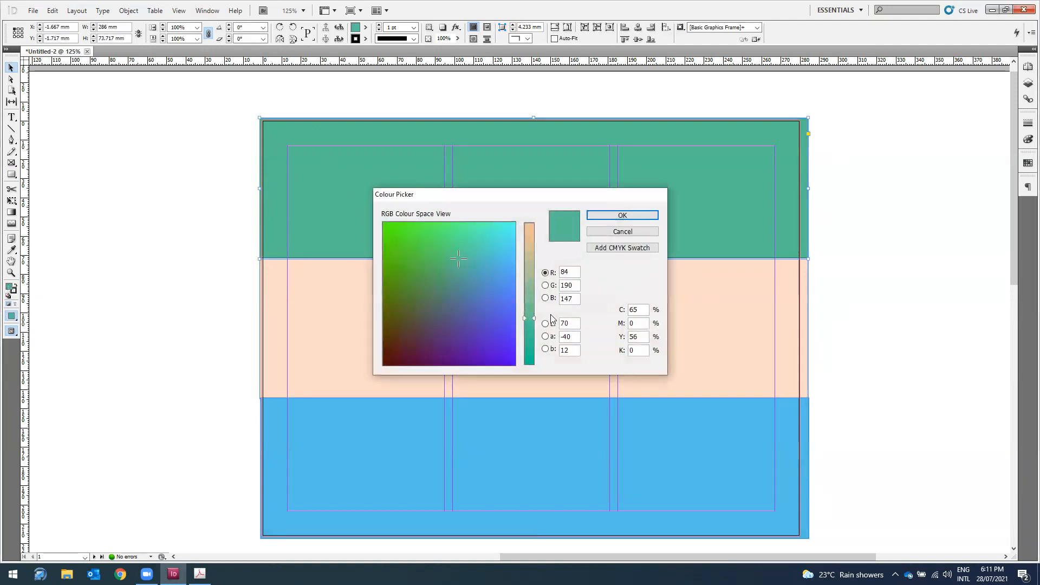
{"action": "left_click", "coordinate": [546, 298]}
{"action": "left_click_drag", "start_coordinate": [486, 289], "coordinate": [432, 294]}
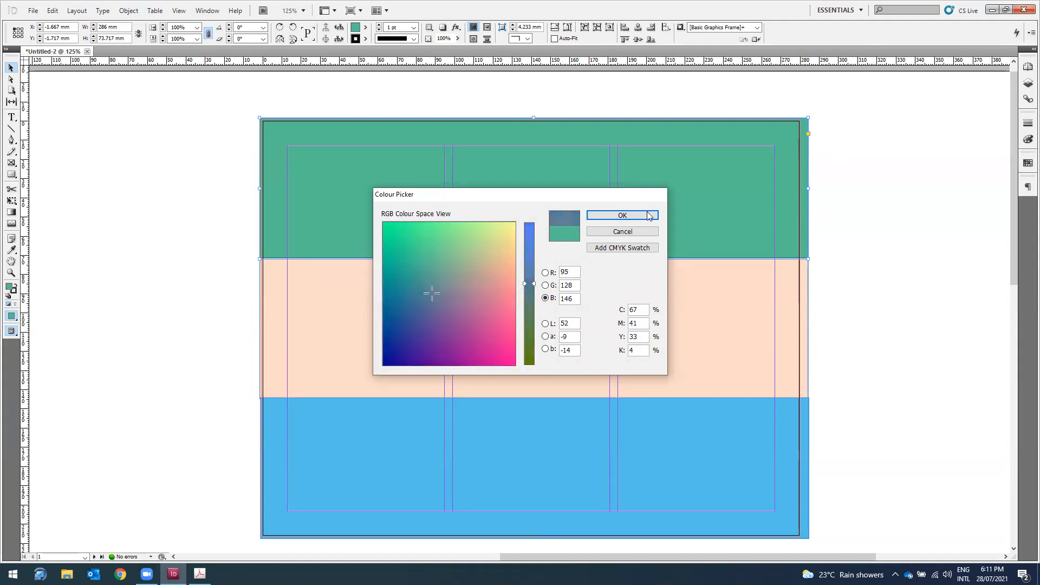
{"action": "left_click", "coordinate": [623, 216]}
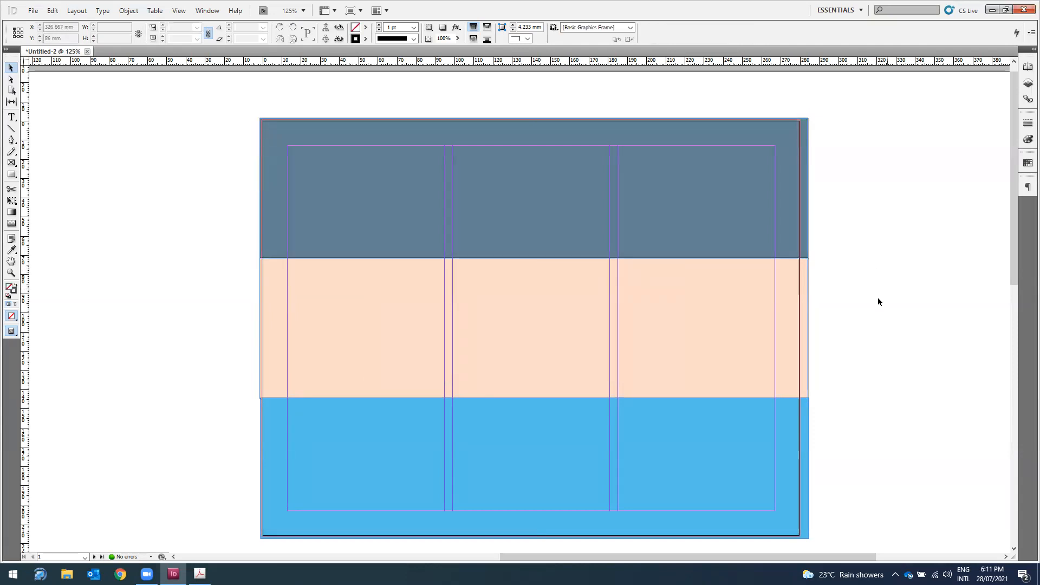
{"action": "scroll", "coordinate": [876, 299], "scroll_direction": "down", "scroll_amount": 3}
Step: Copy all three coloured bands onto the second page and zoom to 100%
{"action": "key", "text": "ctrl+minus"}
{"action": "key", "text": "ctrl+minus"}
{"action": "key", "text": "ctrl+minus"}
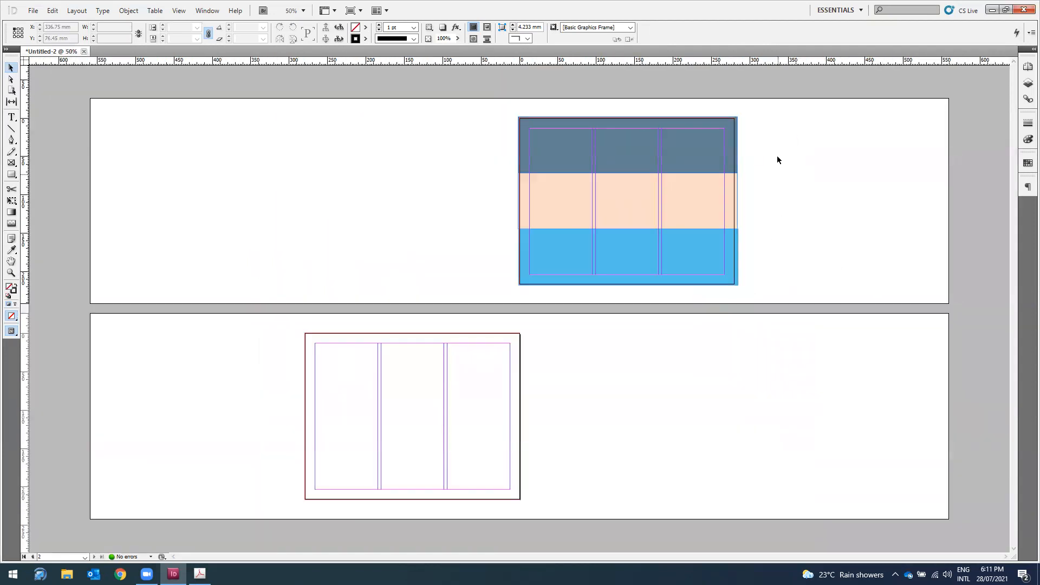
{"action": "left_click_drag", "start_coordinate": [758, 118], "coordinate": [632, 286]}
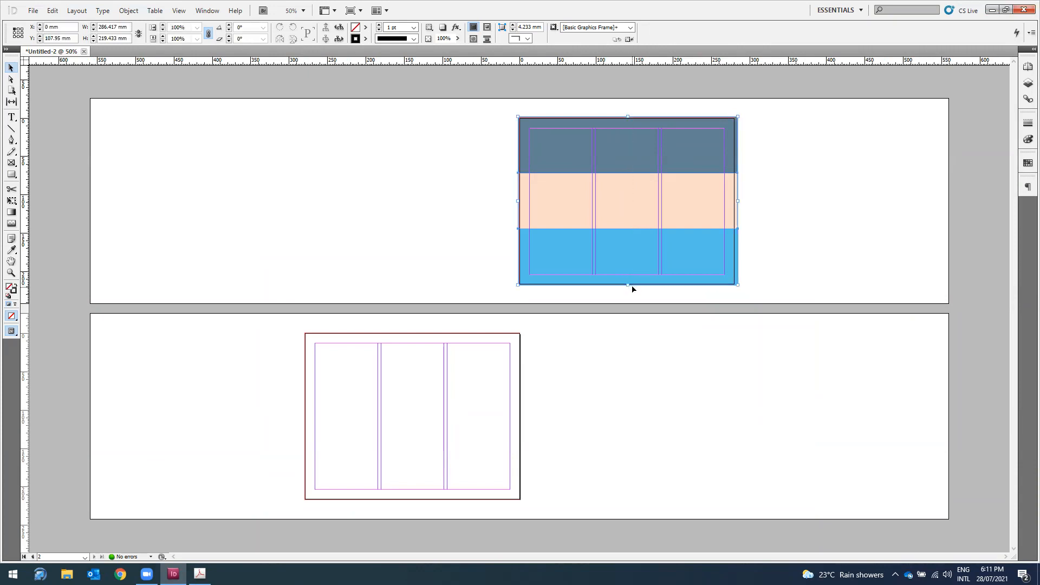
{"action": "left_click_drag", "start_coordinate": [634, 184], "coordinate": [609, 325]}
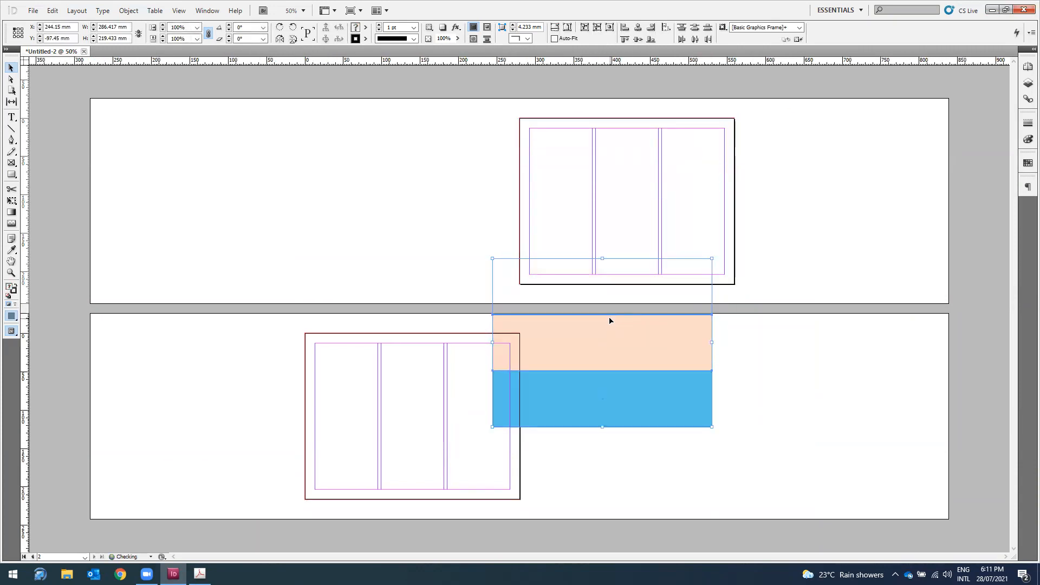
{"action": "key", "text": "ctrl+z"}
{"action": "left_click_drag", "start_coordinate": [636, 252], "coordinate": [420, 469]}
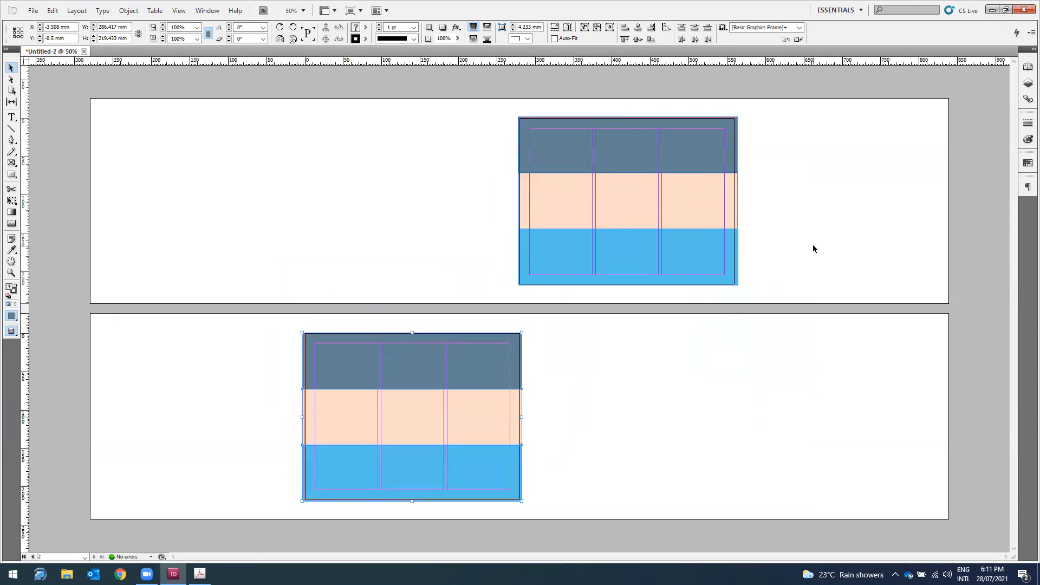
{"action": "key", "text": "ctrl+1"}
{"action": "scroll", "coordinate": [804, 246], "scroll_direction": "up", "scroll_amount": 3}
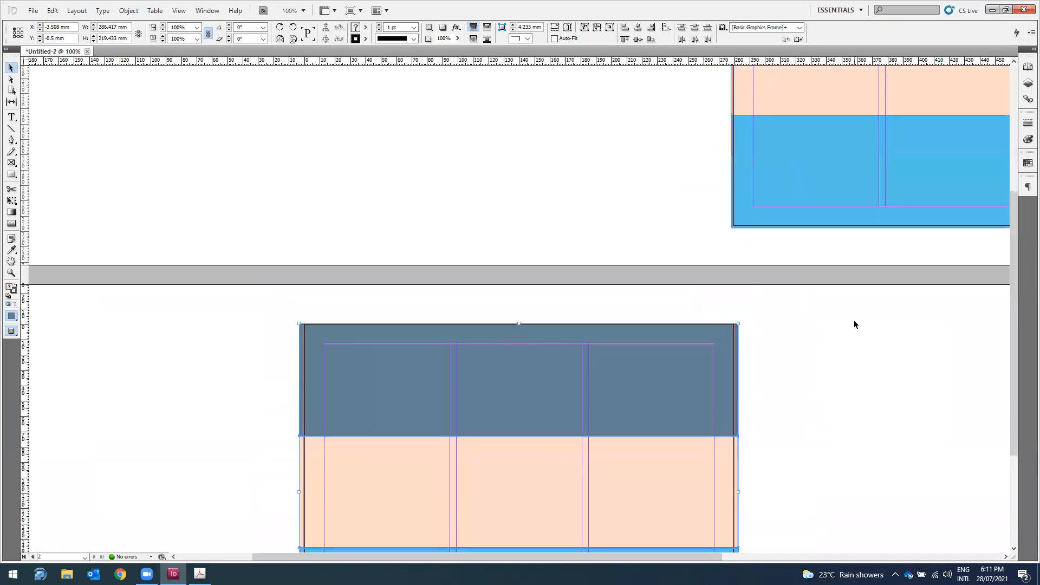
{"action": "scroll", "coordinate": [855, 324], "scroll_direction": "up", "scroll_amount": 3}
Step: Select the blue band on page one, then bring up the Acrobat manual
{"action": "left_click", "coordinate": [822, 279]}
{"action": "left_click_drag", "start_coordinate": [450, 557], "coordinate": [629, 559]}
{"action": "scroll", "coordinate": [638, 509], "scroll_direction": "up", "scroll_amount": 1}
{"action": "scroll", "coordinate": [638, 509], "scroll_direction": "down", "scroll_amount": 1}
{"action": "scroll", "coordinate": [639, 509], "scroll_direction": "up", "scroll_amount": 1}
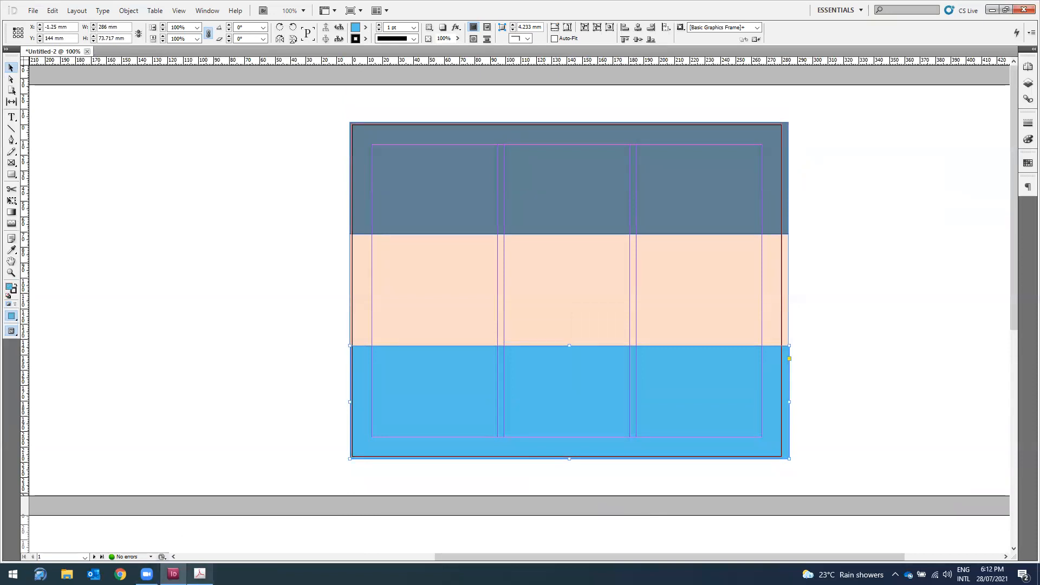
{"action": "left_click", "coordinate": [200, 574]}
{"action": "scroll", "coordinate": [921, 282], "scroll_direction": "down", "scroll_amount": 10}
Step: Read page 29's 'Adding the graphics' steps, then minimise the manual
{"action": "scroll", "coordinate": [906, 289], "scroll_direction": "down", "scroll_amount": 13}
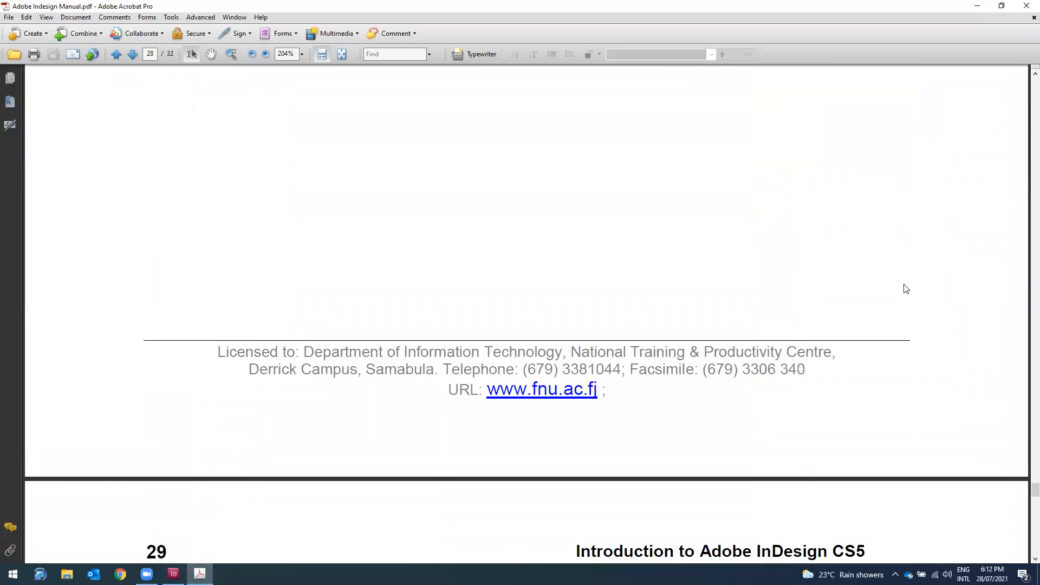
{"action": "scroll", "coordinate": [905, 283], "scroll_direction": "down", "scroll_amount": 4}
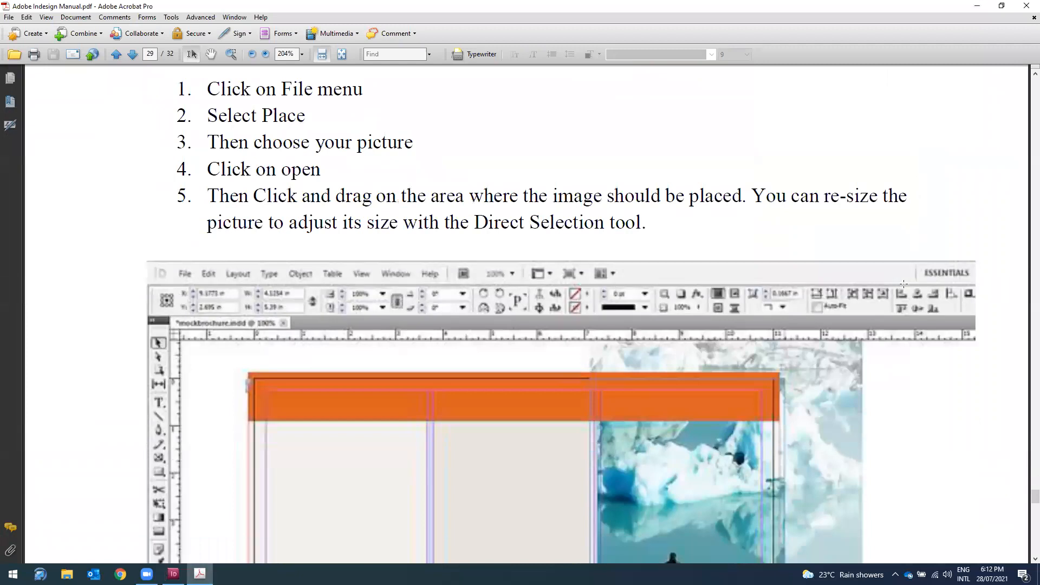
{"action": "scroll", "coordinate": [904, 284], "scroll_direction": "down", "scroll_amount": 4}
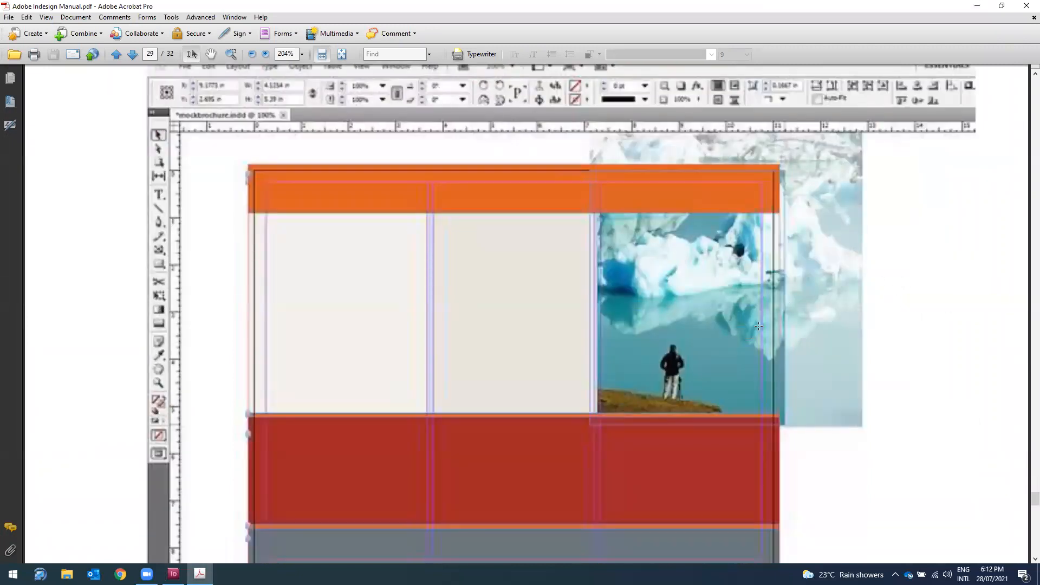
{"action": "scroll", "coordinate": [904, 284], "scroll_direction": "down", "scroll_amount": 1}
{"action": "left_click", "coordinate": [979, 6]}
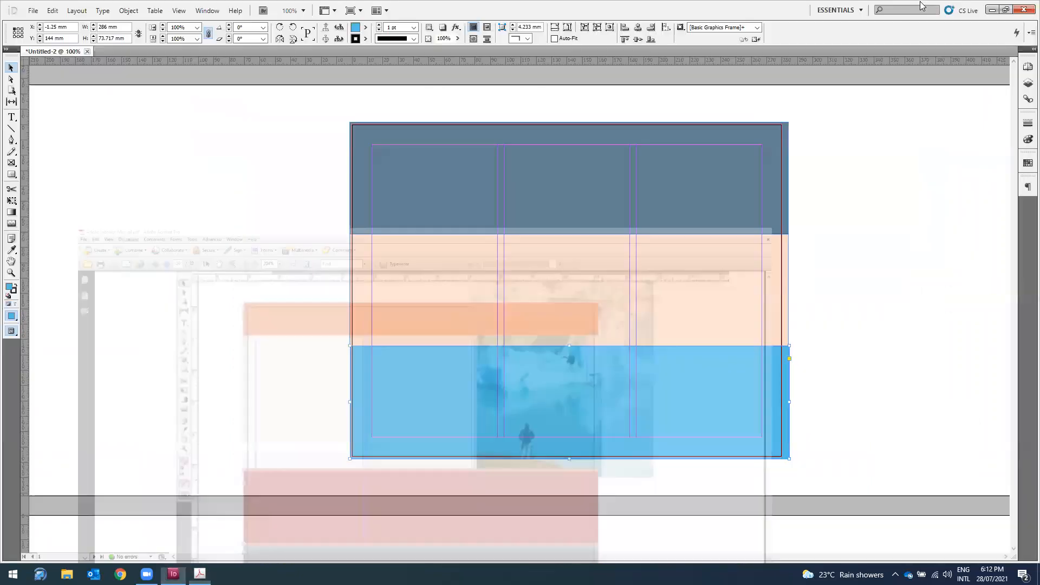
Step: Place a photo from the Desktop into the layout
{"action": "left_click", "coordinate": [33, 11]}
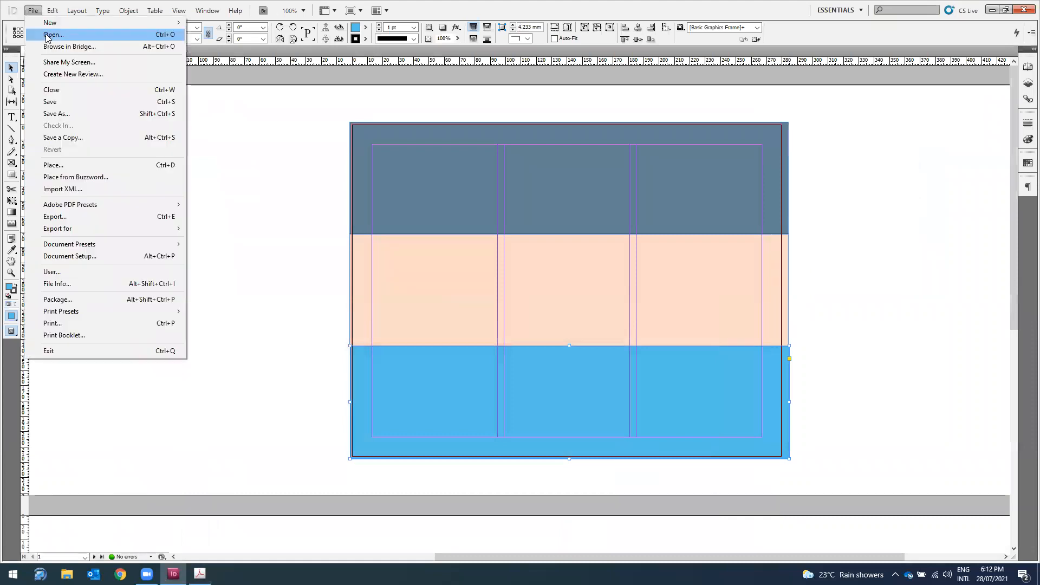
{"action": "left_click", "coordinate": [70, 165]}
{"action": "left_click", "coordinate": [397, 214]}
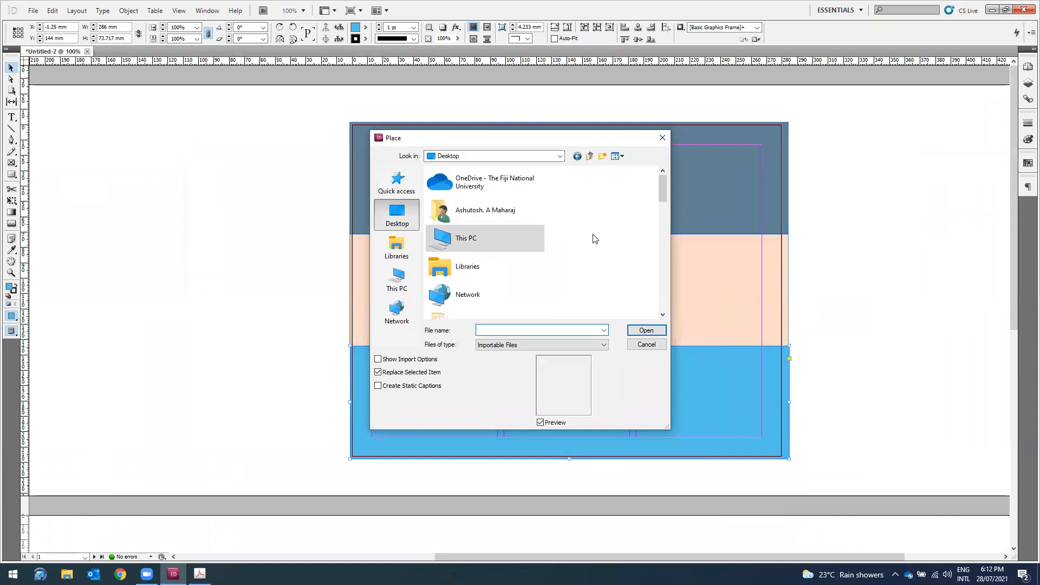
{"action": "scroll", "coordinate": [596, 239], "scroll_direction": "down", "scroll_amount": 10}
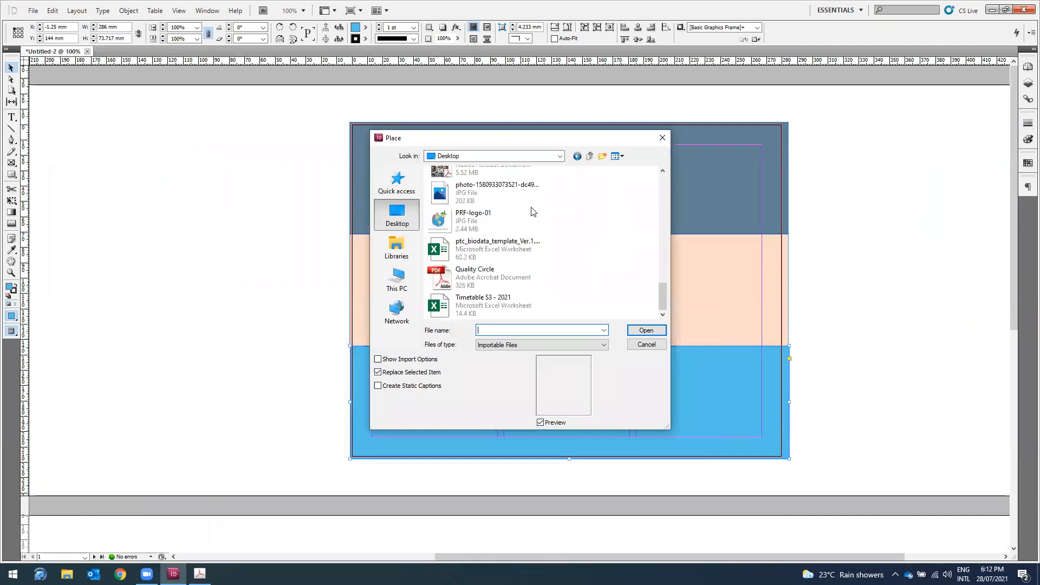
{"action": "left_click", "coordinate": [496, 193]}
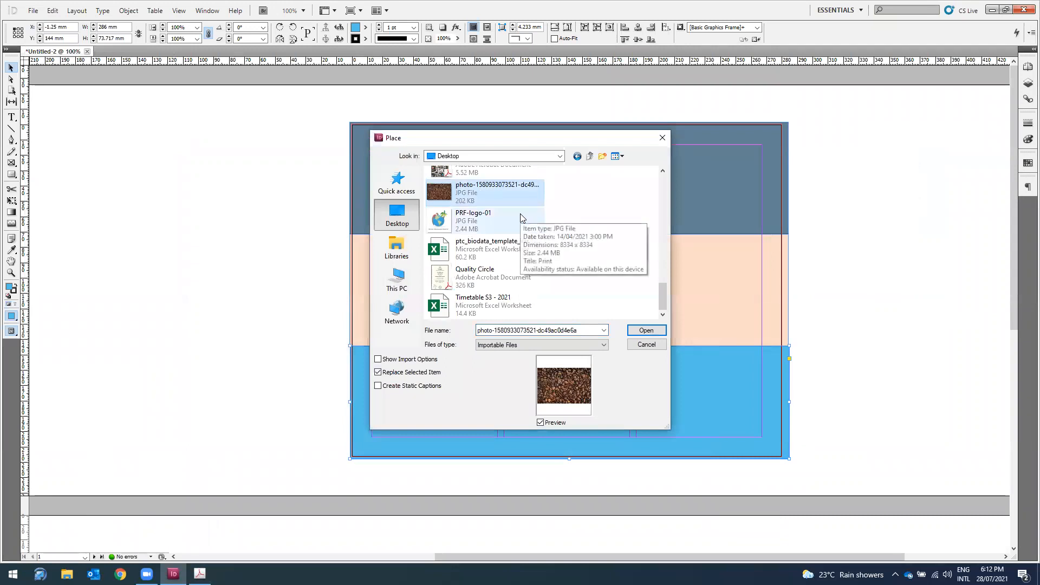
{"action": "scroll", "coordinate": [520, 222], "scroll_direction": "up", "scroll_amount": 5}
{"action": "left_click", "coordinate": [495, 269]}
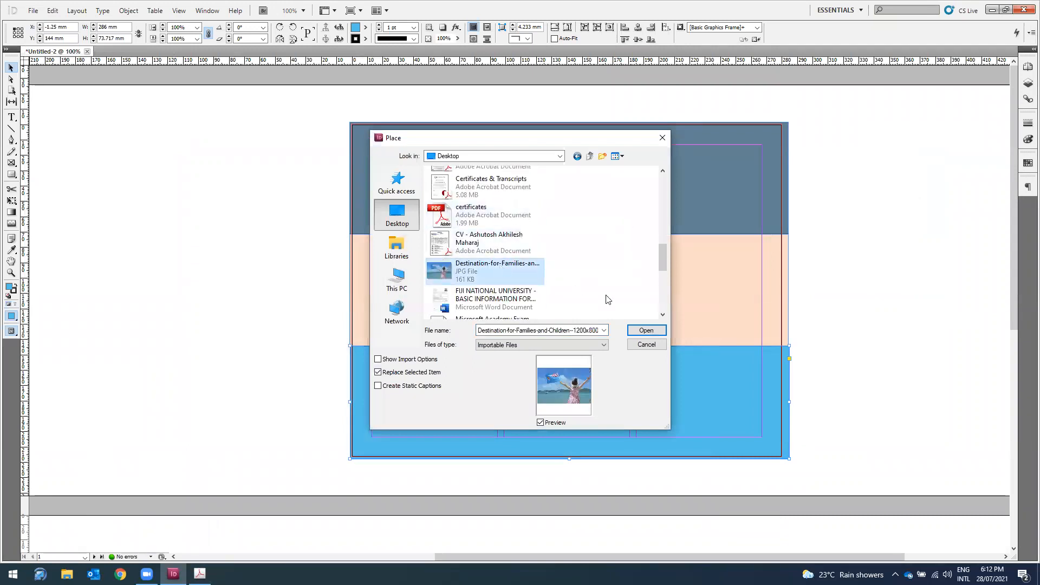
{"action": "left_click", "coordinate": [647, 330]}
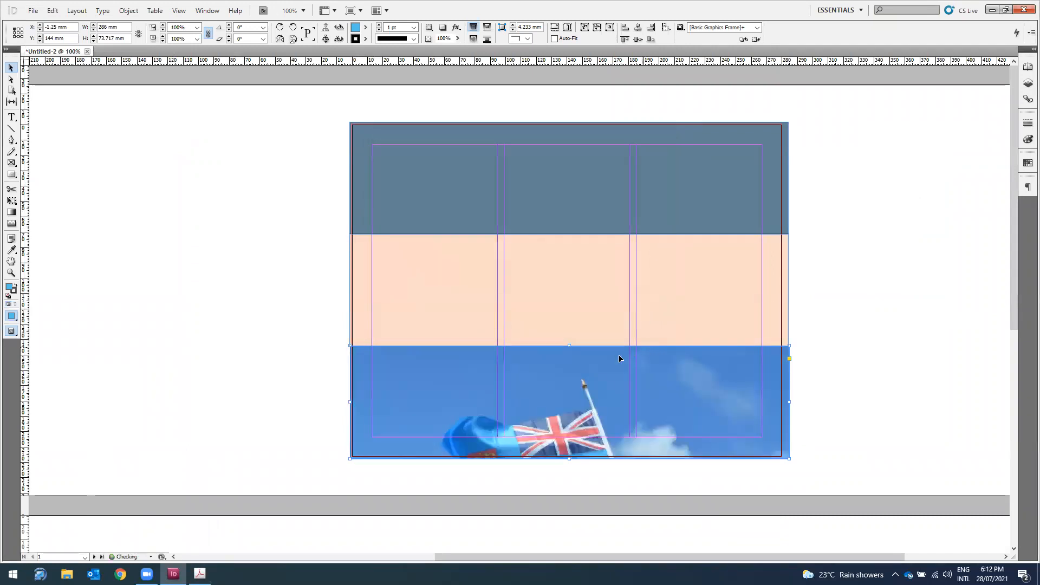
Step: Re-place the loaded photo and move it over the page
{"action": "left_click", "coordinate": [580, 400]}
{"action": "left_click_drag", "start_coordinate": [581, 400], "coordinate": [625, 371]}
{"action": "key", "text": "ctrl+z"}
{"action": "key", "text": "ctrl+z"}
{"action": "key", "text": "ctrl+z"}
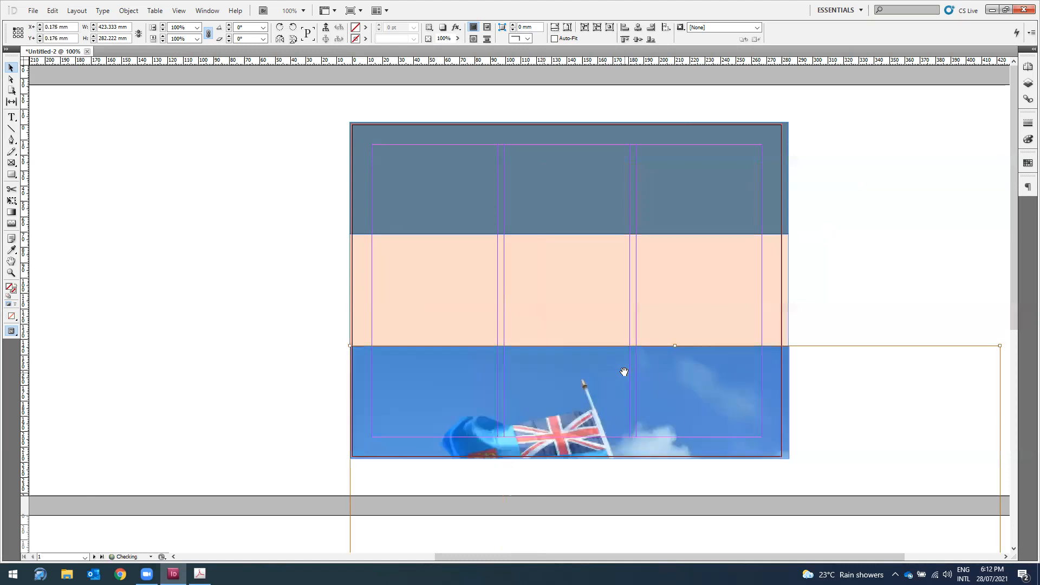
{"action": "left_click", "coordinate": [913, 238]}
{"action": "left_click_drag", "start_coordinate": [912, 239], "coordinate": [468, 218]}
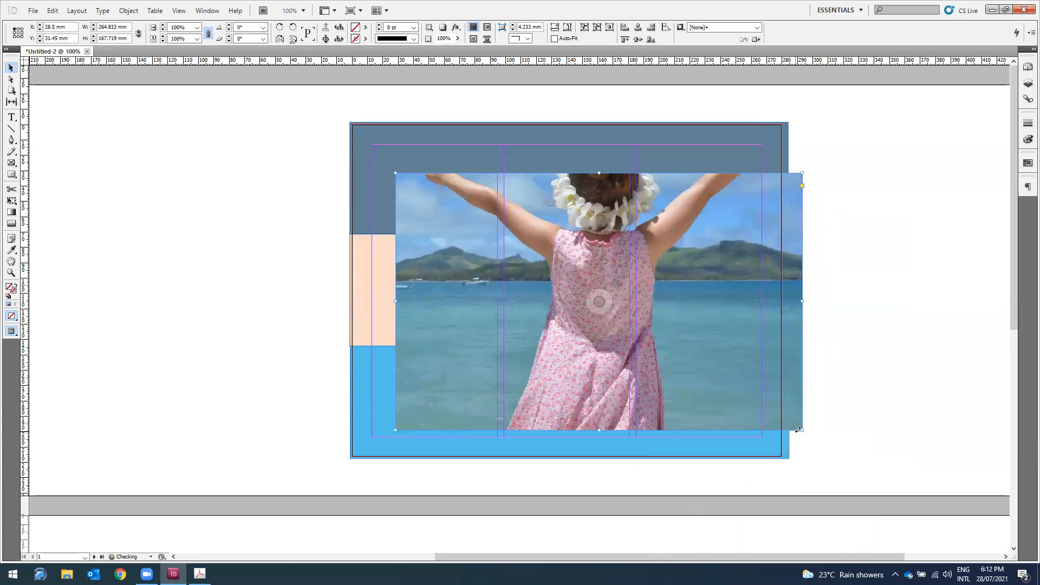
Step: Resize and crop the photo frame into a tall narrow right-column panel
{"action": "left_click_drag", "start_coordinate": [802, 430], "coordinate": [701, 366]}
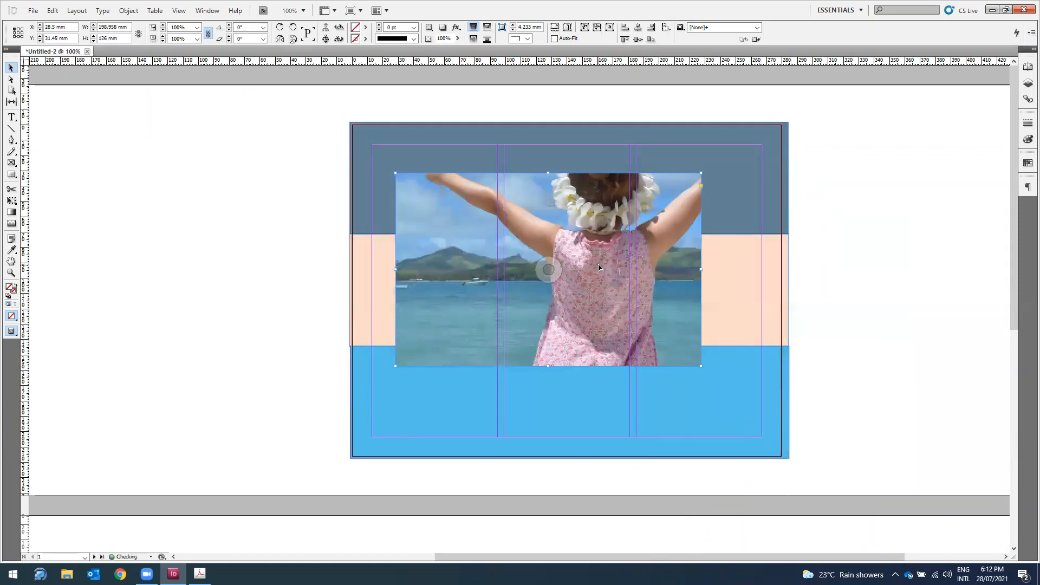
{"action": "left_click_drag", "start_coordinate": [396, 270], "coordinate": [692, 250]}
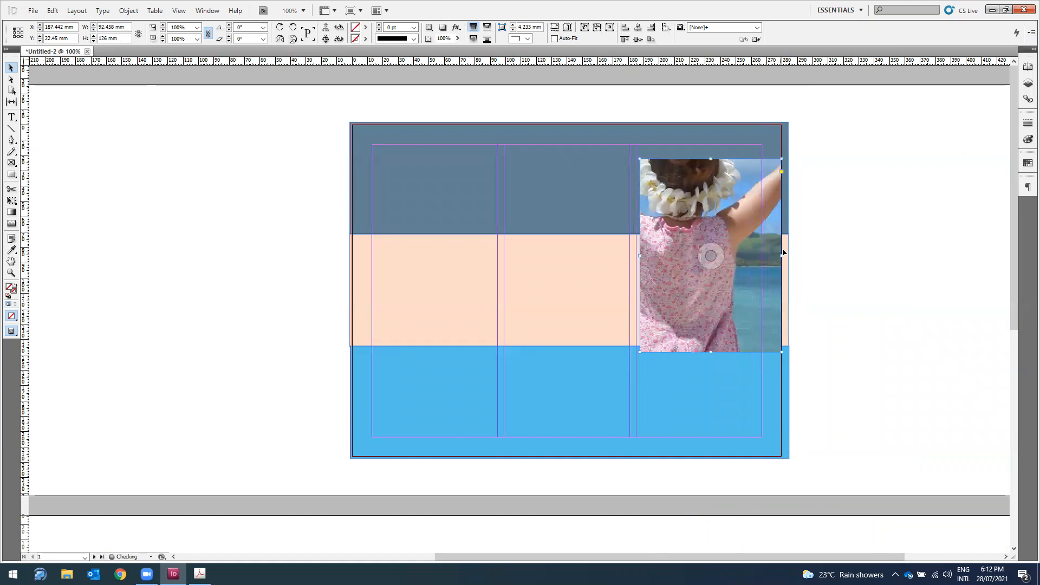
{"action": "left_click_drag", "start_coordinate": [781, 253], "coordinate": [719, 239]}
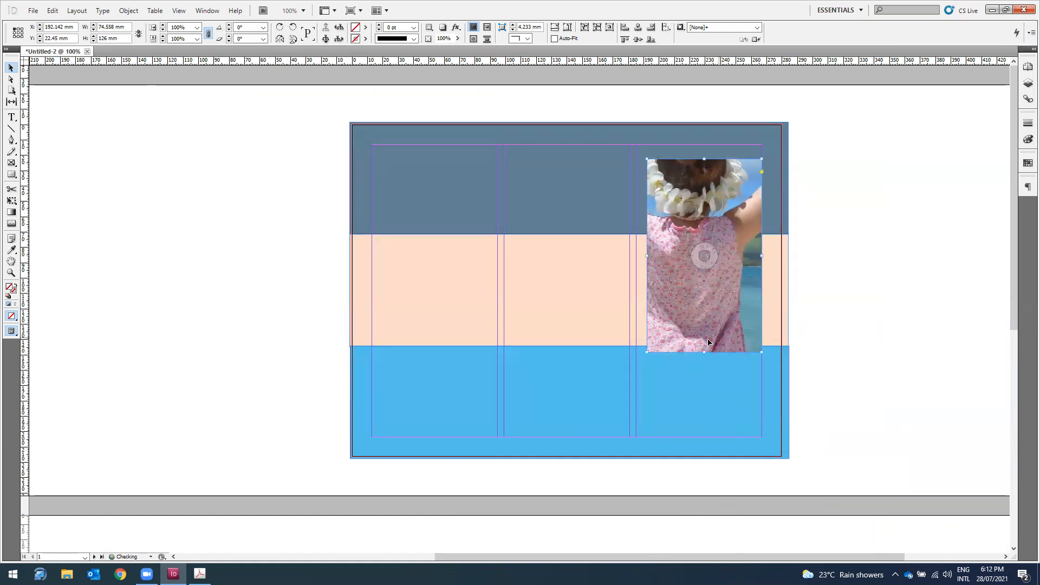
{"action": "left_click_drag", "start_coordinate": [701, 292], "coordinate": [697, 294]}
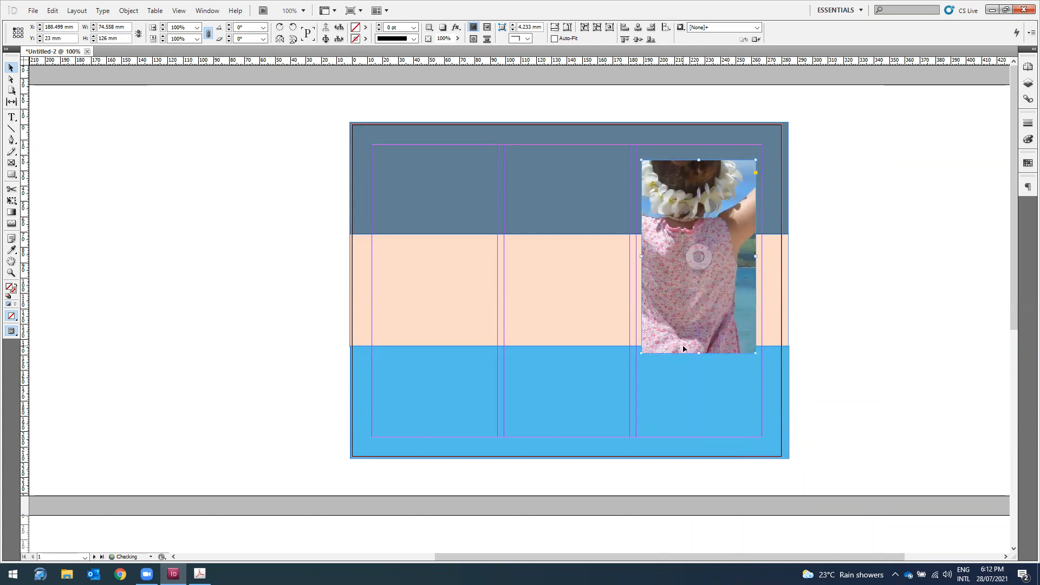
{"action": "left_click_drag", "start_coordinate": [703, 357], "coordinate": [703, 385]}
{"action": "left_click", "coordinate": [700, 279]}
{"action": "left_click_drag", "start_coordinate": [305, 231], "coordinate": [453, 333]}
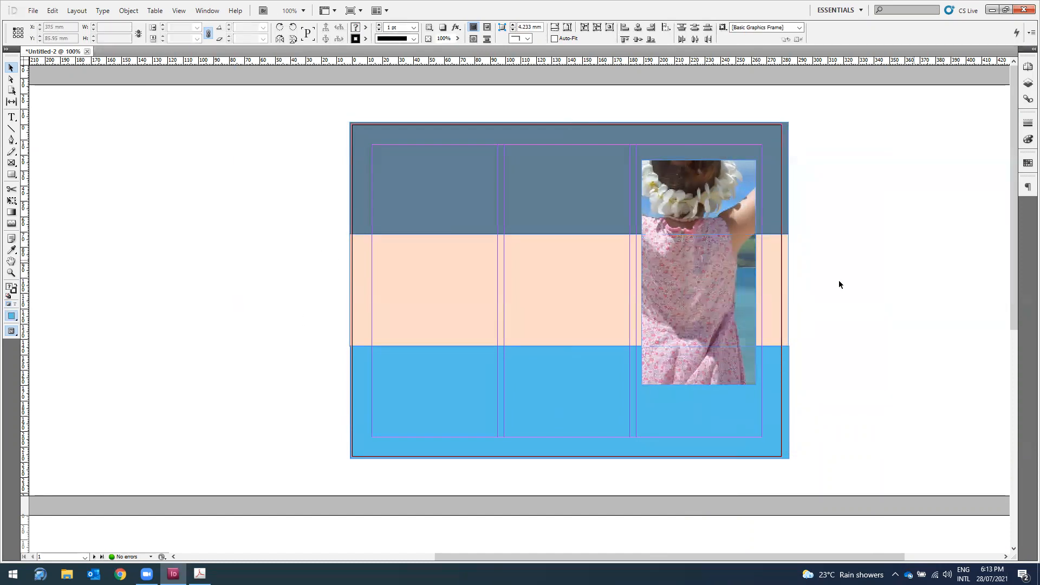
Step: Scale the photo content to 54.19% and shift it so the Fiji flag shows
{"action": "double_click", "coordinate": [711, 206]}
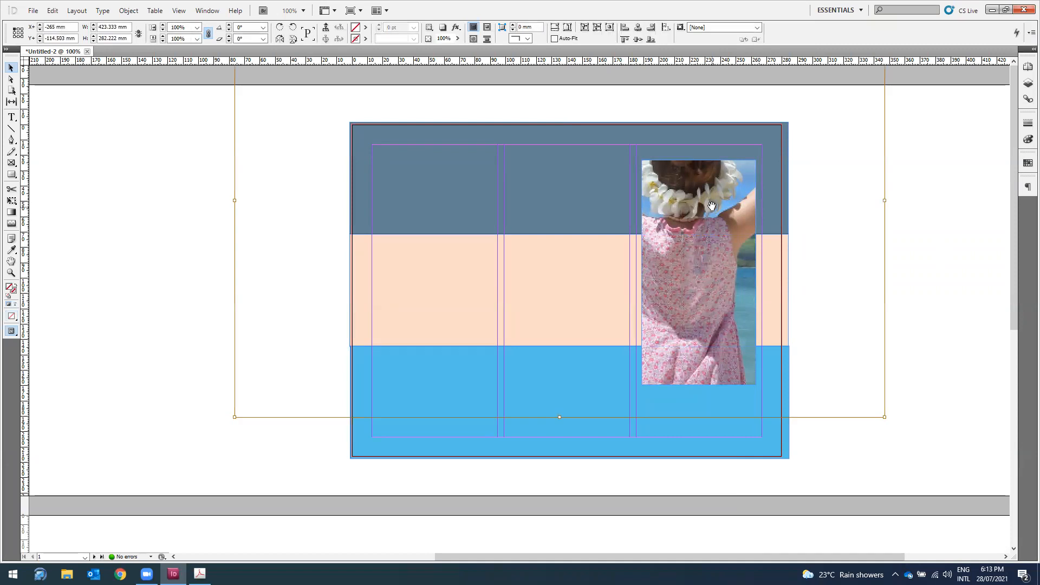
{"action": "key", "text": "ctrl+minus"}
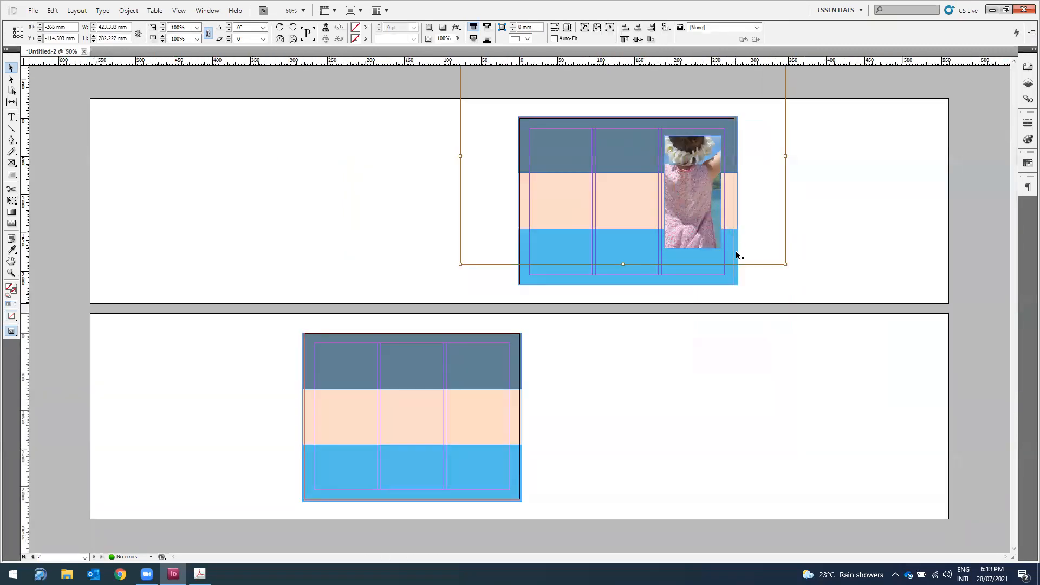
{"action": "key", "text": "ctrl+minus"}
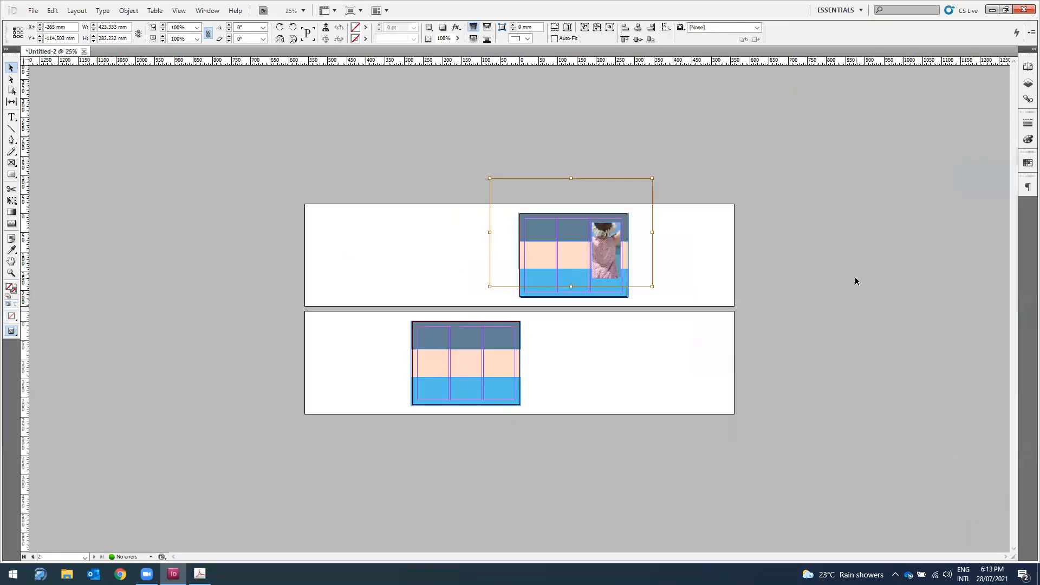
{"action": "left_click_drag", "start_coordinate": [490, 178], "coordinate": [560, 222]}
{"action": "left_click_drag", "start_coordinate": [654, 287], "coordinate": [644, 282]}
{"action": "key", "text": "ctrl+equal"}
{"action": "key", "text": "ctrl+equal"}
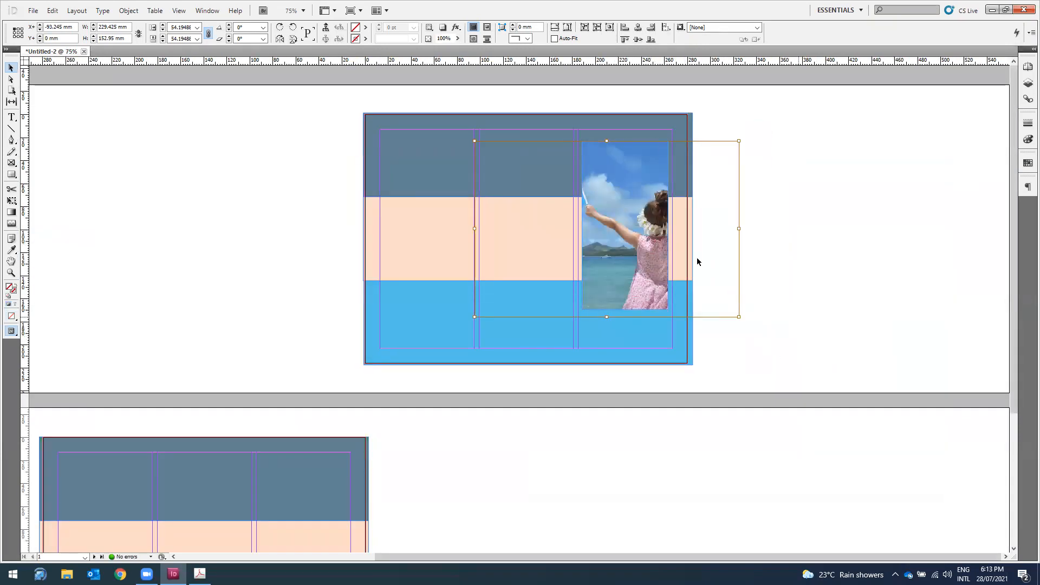
{"action": "left_click_drag", "start_coordinate": [620, 237], "coordinate": [664, 240]}
{"action": "left_click", "coordinate": [926, 247]}
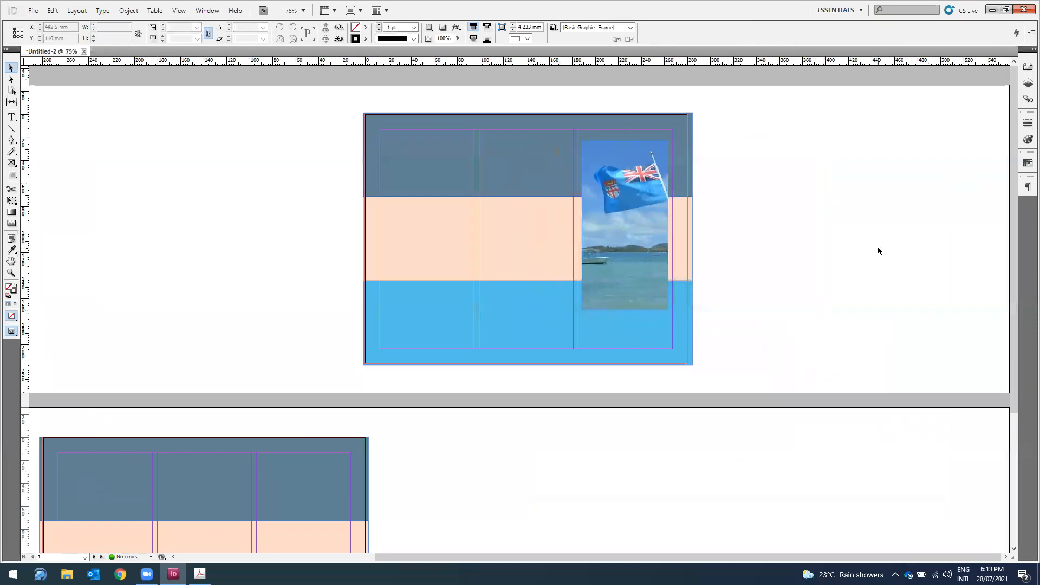
Step: Return to 100% zoom and move the photo frame slightly up
{"action": "key", "text": "ctrl+equal"}
{"action": "scroll", "coordinate": [861, 260], "scroll_direction": "up", "scroll_amount": 2}
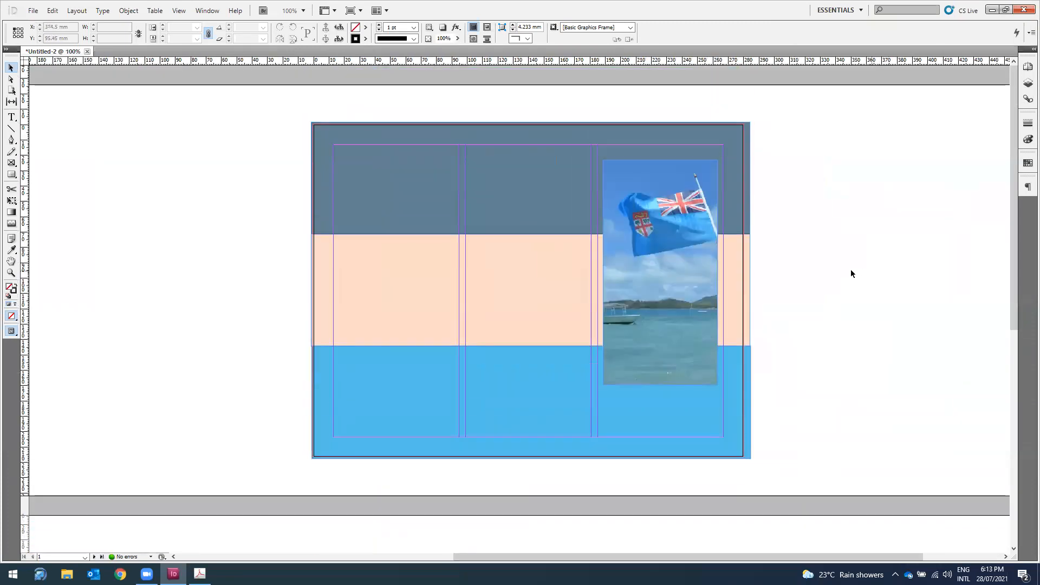
{"action": "left_click", "coordinate": [618, 177]}
{"action": "left_click_drag", "start_coordinate": [639, 167], "coordinate": [639, 160]}
Step: Deselect the photo and blue band and get the Type tool ready for a new frame
{"action": "left_click", "coordinate": [522, 356]}
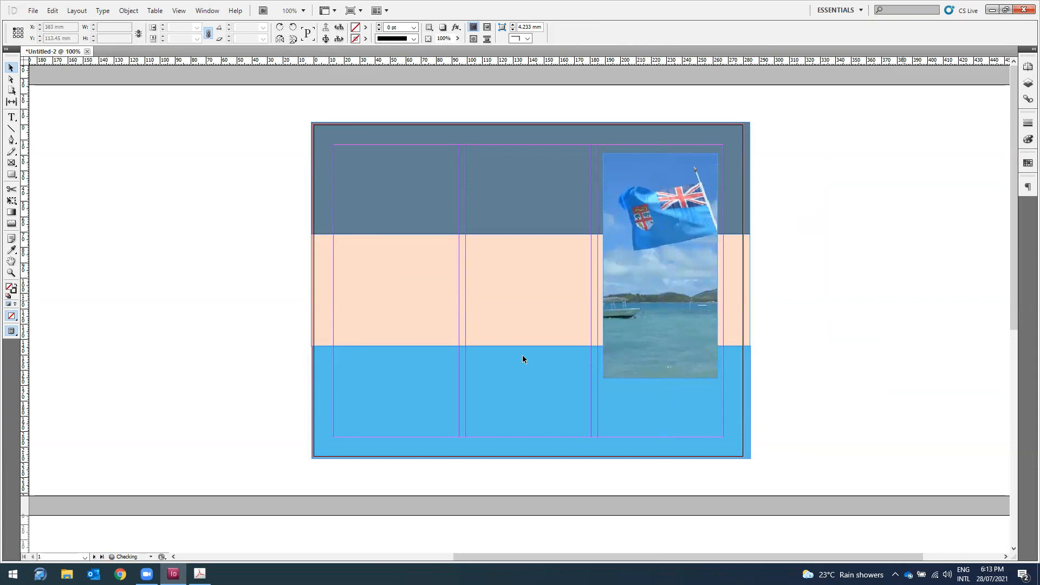
{"action": "left_click", "coordinate": [12, 117]}
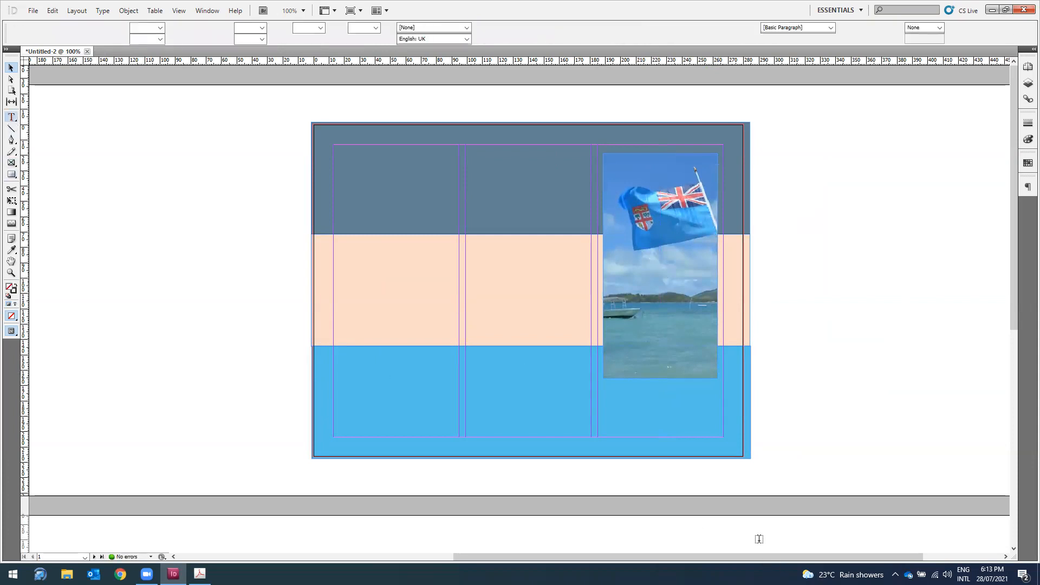
{"action": "left_click", "coordinate": [619, 399]}
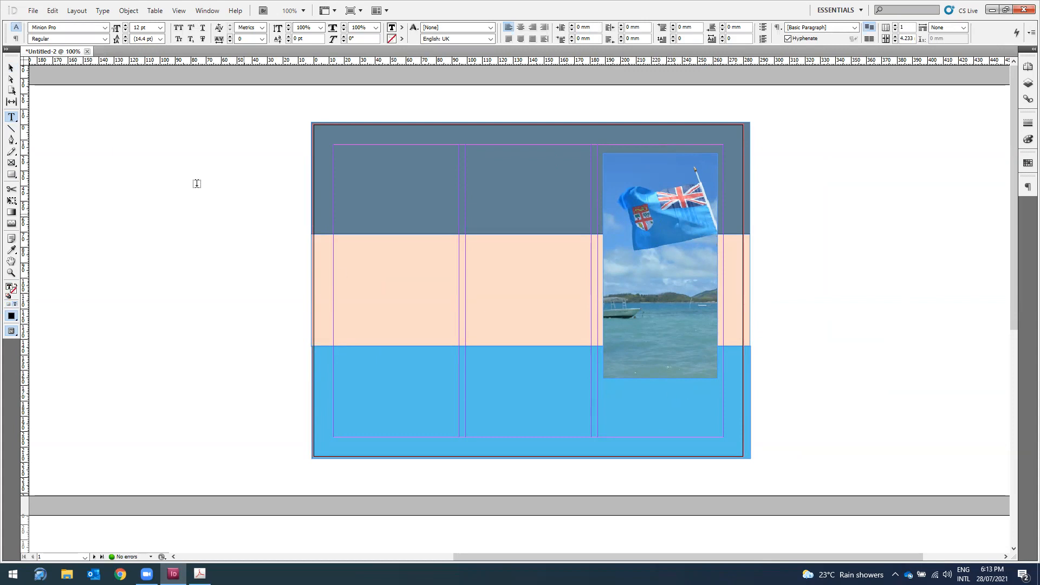
{"action": "key", "text": "Escape"}
{"action": "left_click", "coordinate": [10, 120]}
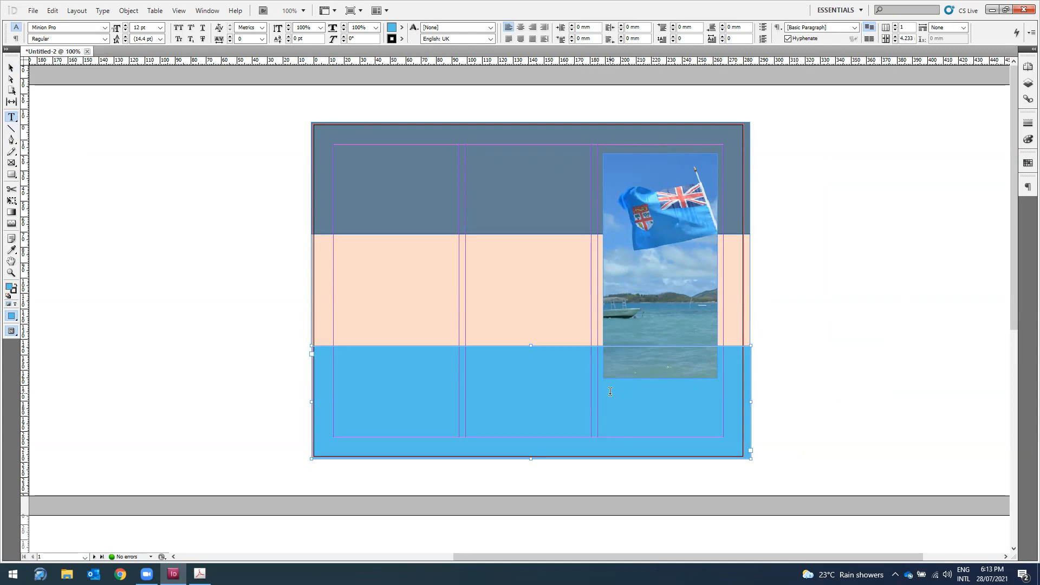
{"action": "left_click", "coordinate": [10, 68]}
{"action": "left_click", "coordinate": [108, 234]}
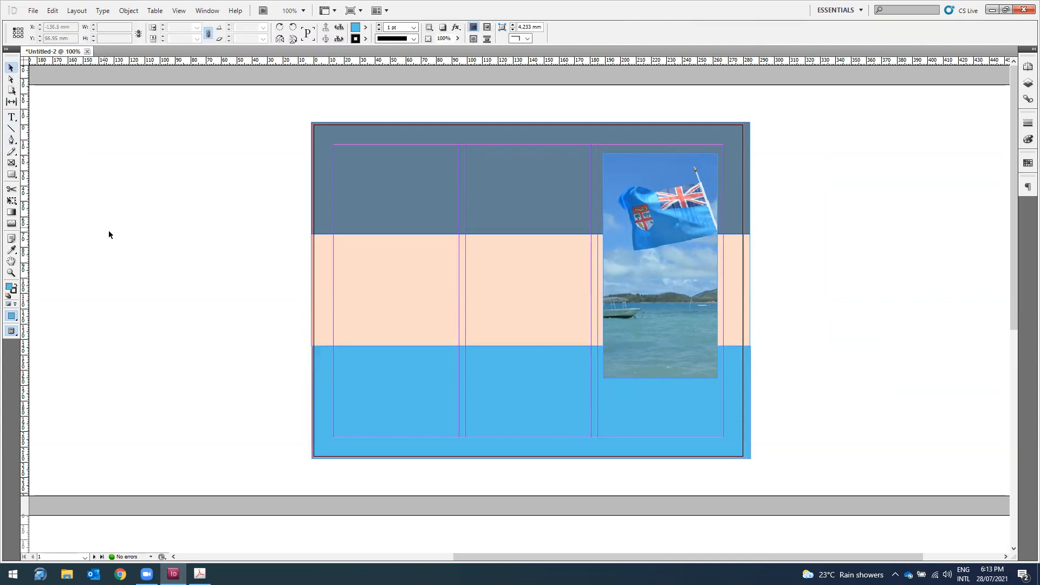
{"action": "left_click", "coordinate": [11, 116]}
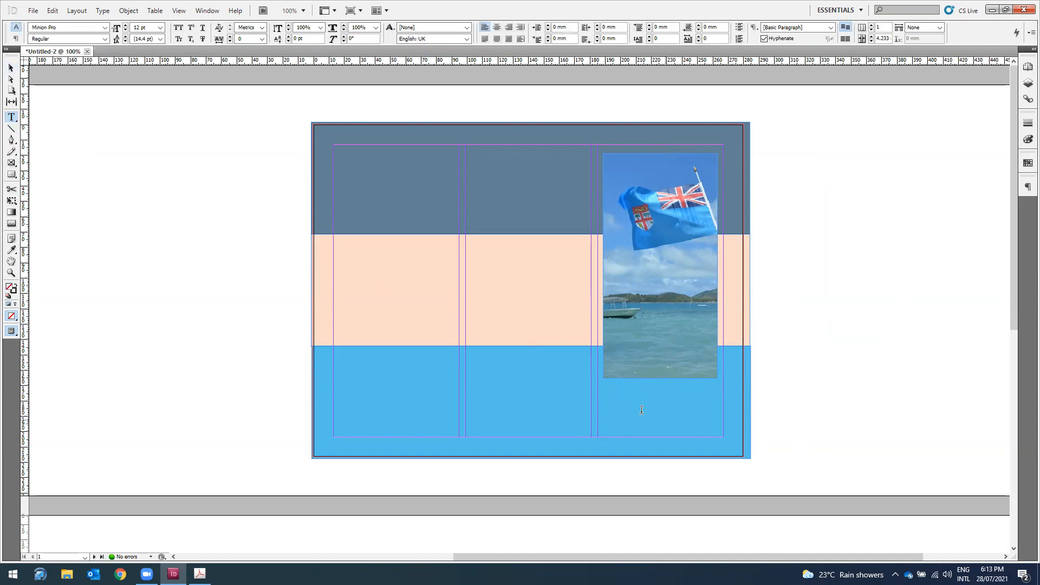
{"action": "left_click", "coordinate": [605, 387]}
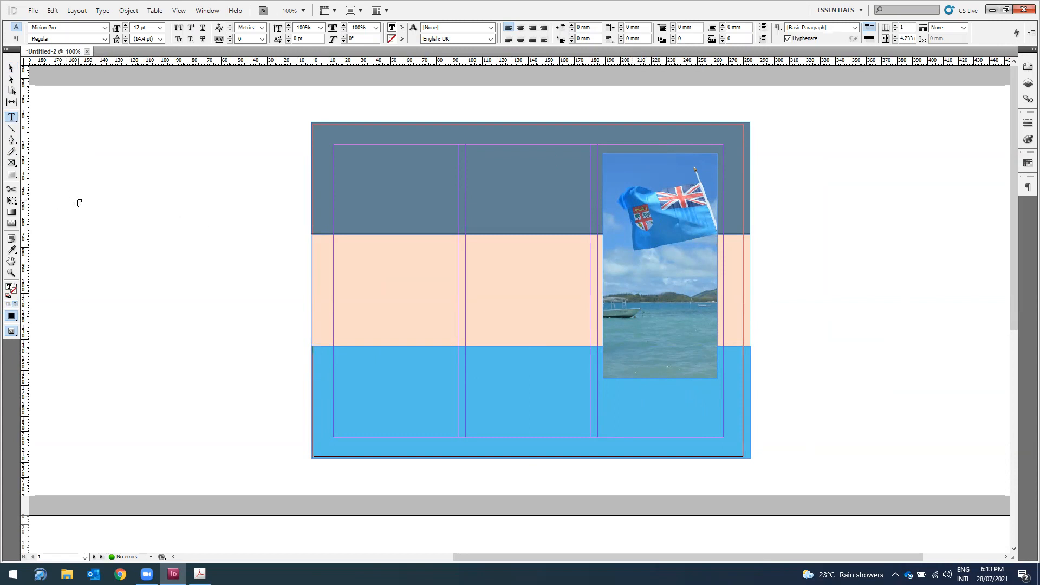
Step: Create an 'Experience Fiji' text frame on the pasteboard, set to 36 pt and centred
{"action": "left_click_drag", "start_coordinate": [78, 205], "coordinate": [216, 293]}
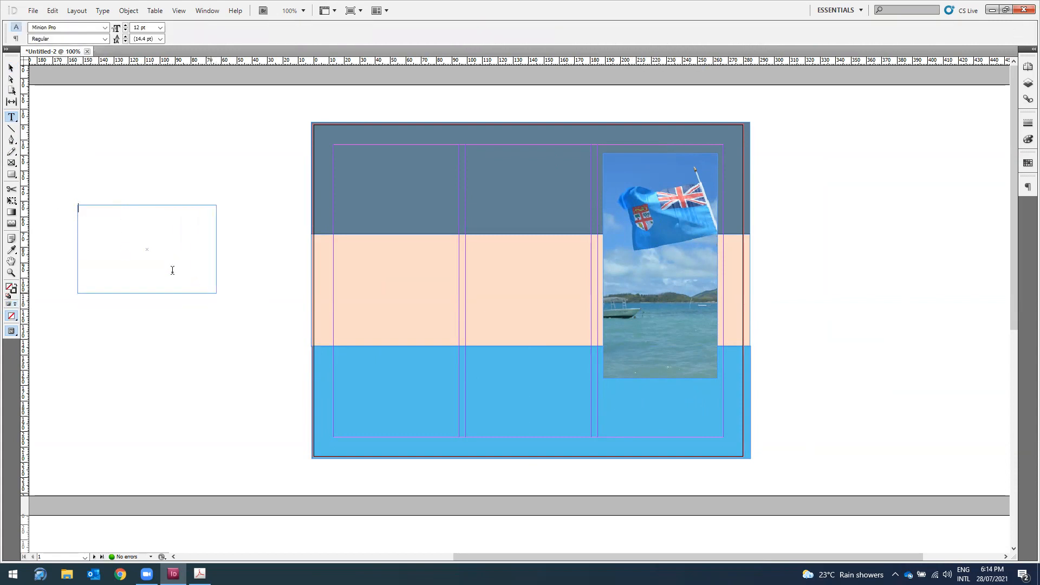
{"action": "type", "text": "Experience Fiji"}
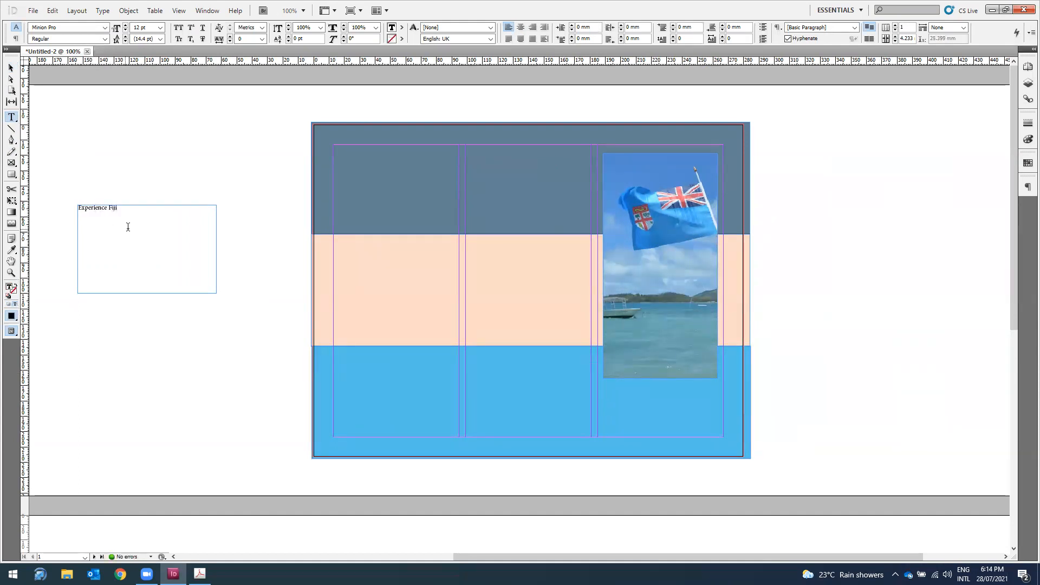
{"action": "left_click_drag", "start_coordinate": [144, 209], "coordinate": [22, 208]}
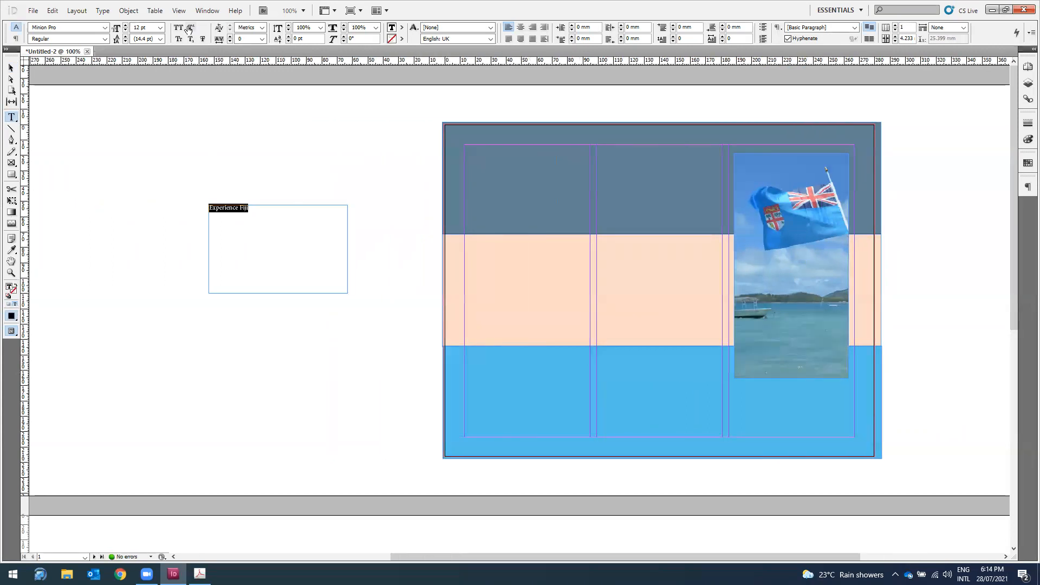
{"action": "left_click", "coordinate": [162, 28]}
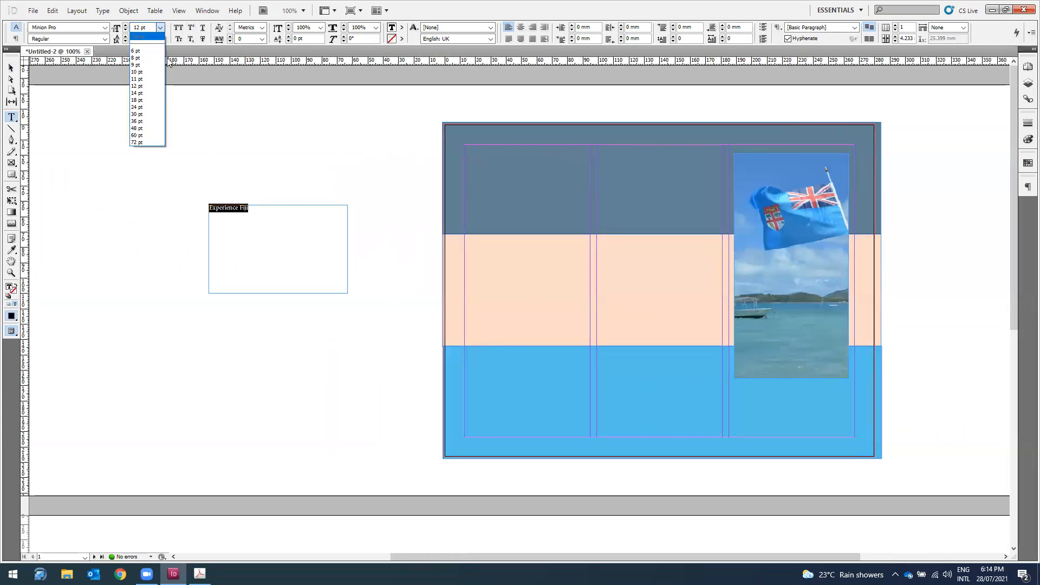
{"action": "left_click", "coordinate": [142, 118]}
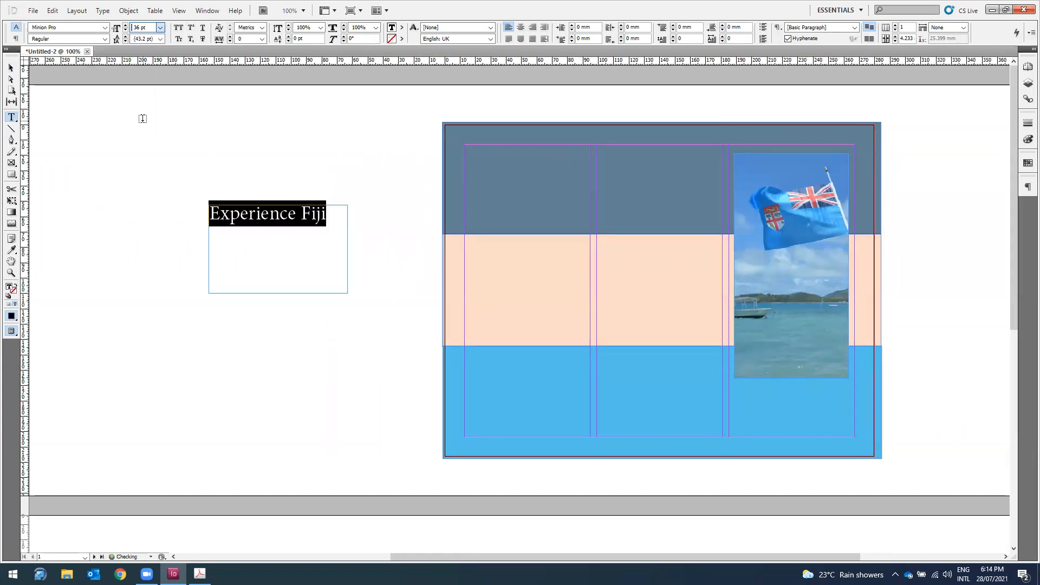
{"action": "left_click", "coordinate": [522, 28]}
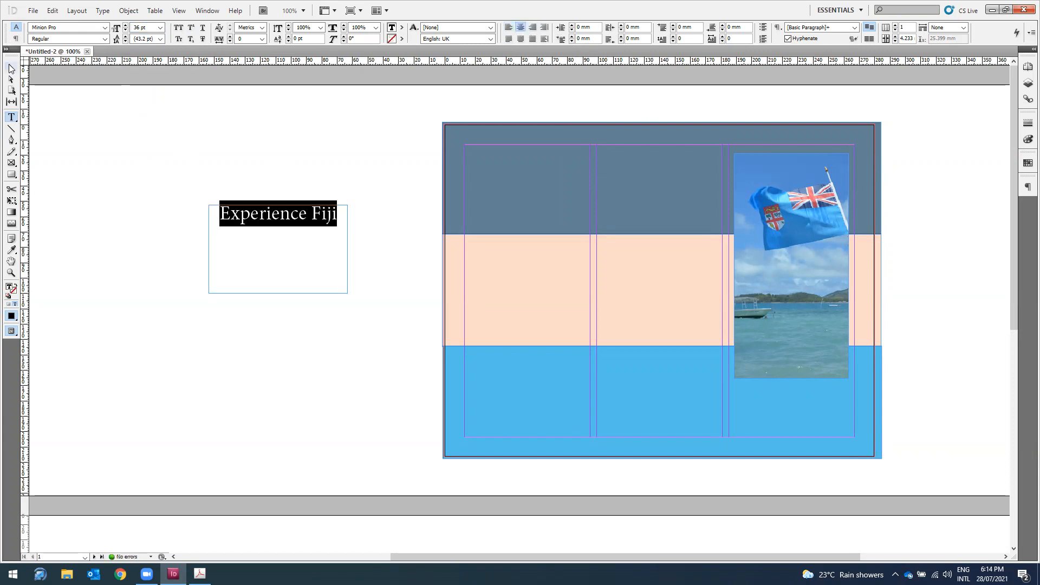
{"action": "left_click", "coordinate": [11, 68]}
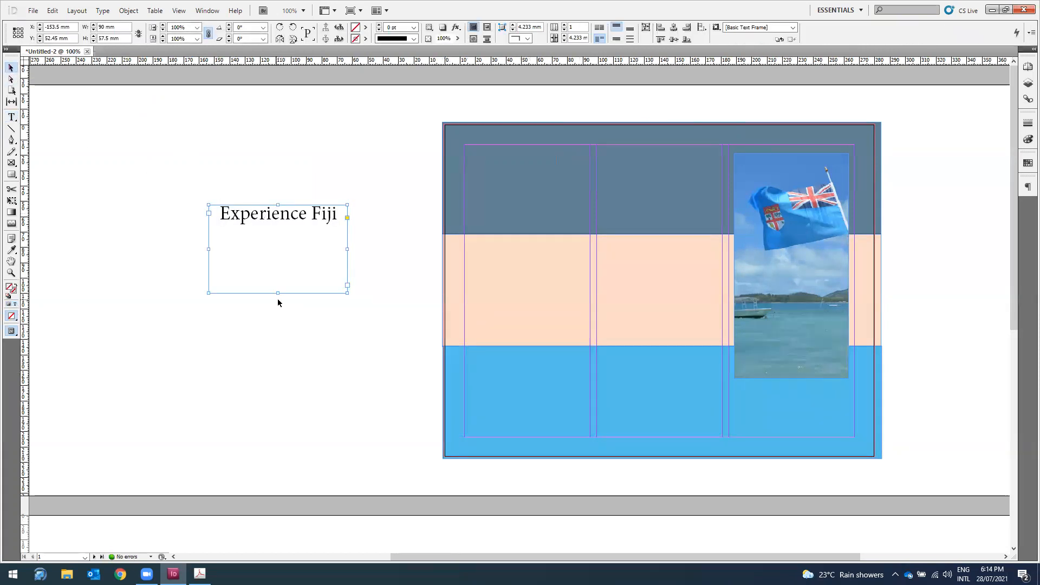
Step: Shorten the heading frame and move it beneath the flag photo onto the blue band
{"action": "left_click_drag", "start_coordinate": [277, 293], "coordinate": [280, 225]}
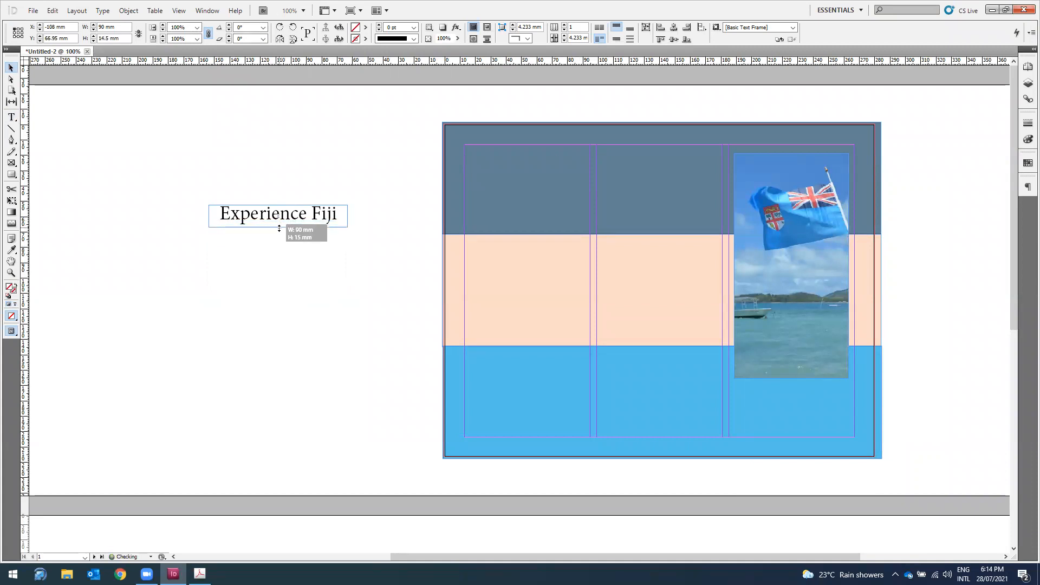
{"action": "left_click_drag", "start_coordinate": [280, 220], "coordinate": [798, 400]}
{"action": "left_click_drag", "start_coordinate": [763, 557], "coordinate": [806, 558]}
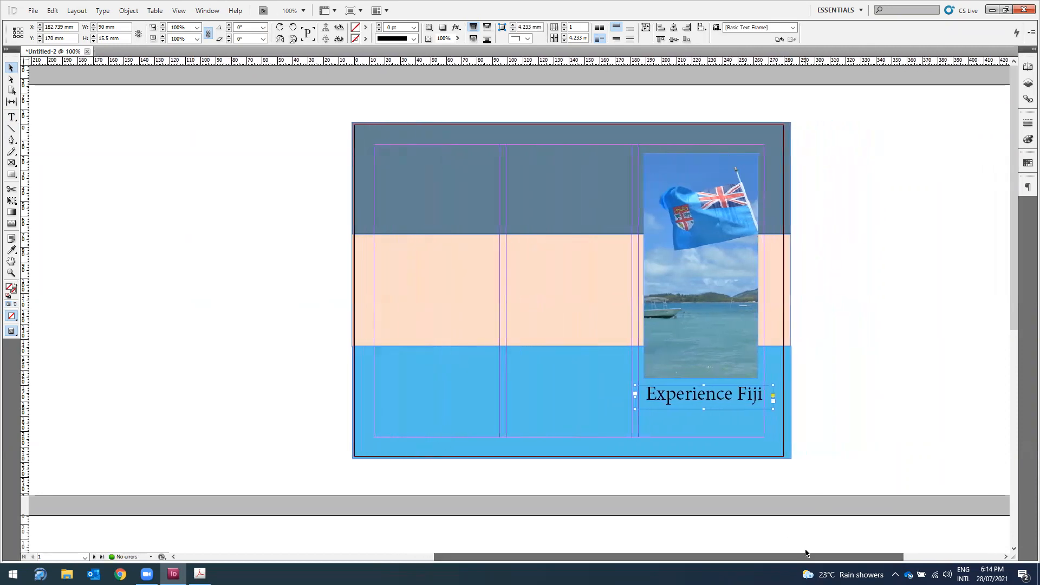
{"action": "key", "text": "Down"}
{"action": "key", "text": "Down"}
{"action": "key", "text": "Down"}
{"action": "key", "text": "Down"}
{"action": "key", "text": "Down"}
{"action": "key", "text": "Down"}
{"action": "key", "text": "Down"}
{"action": "key", "text": "Down"}
{"action": "key", "text": "Down"}
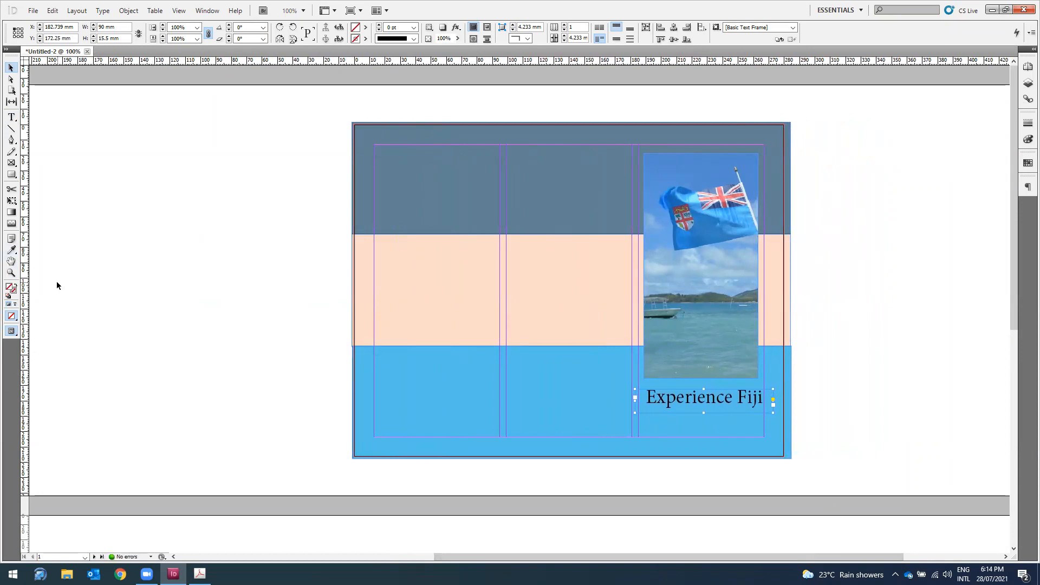
Step: Select the heading frame and expand the docked Stroke, Swatches and Paragraph panels
{"action": "double_click", "coordinate": [688, 399]}
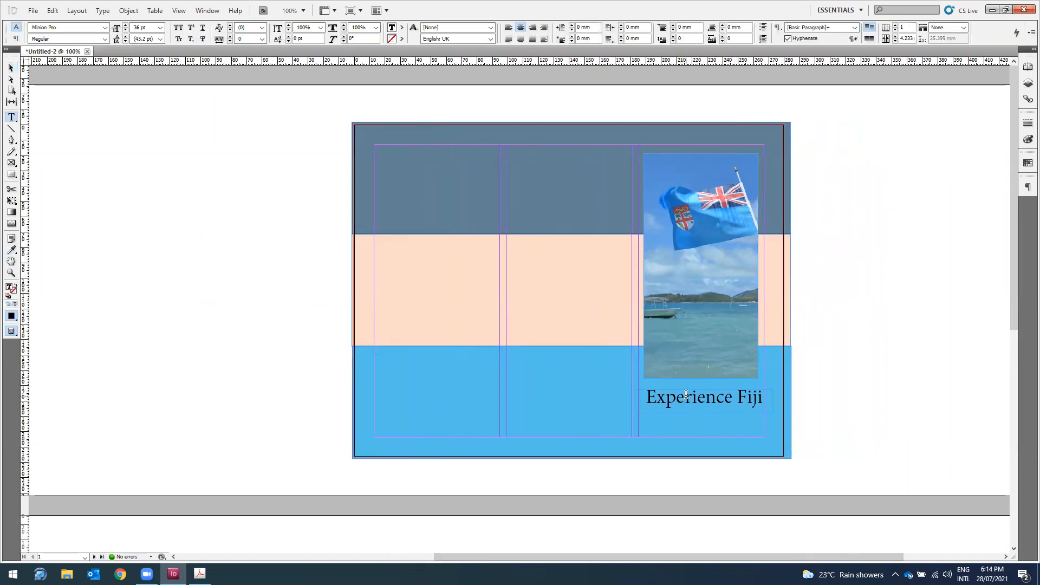
{"action": "left_click_drag", "start_coordinate": [648, 399], "coordinate": [775, 400]}
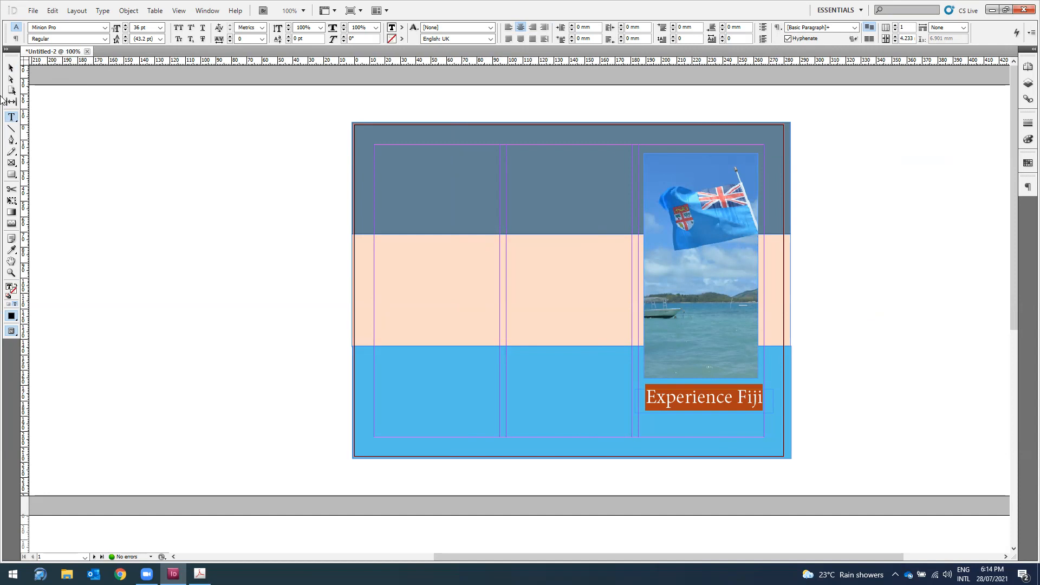
{"action": "left_click", "coordinate": [10, 68]}
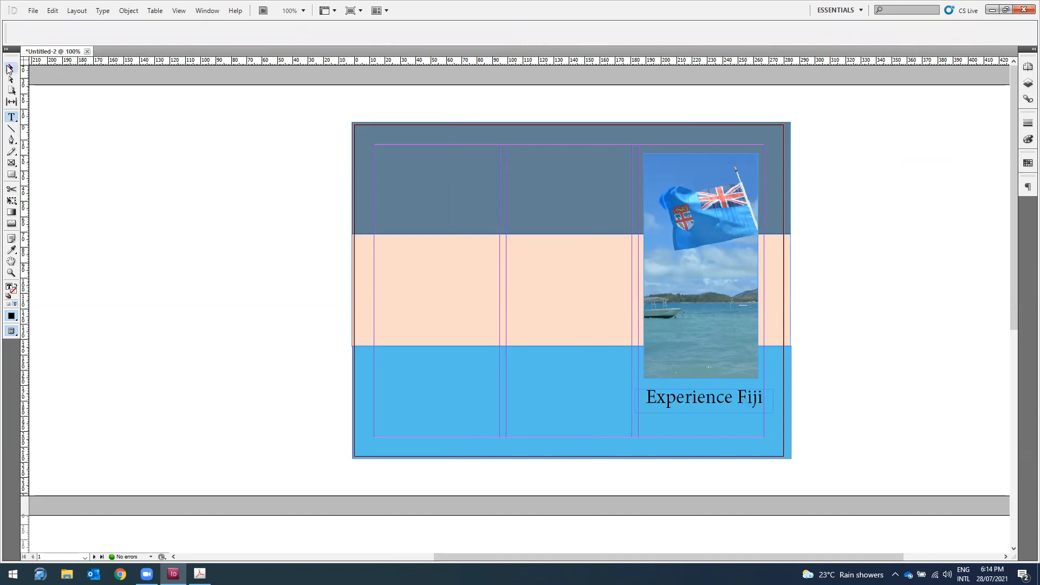
{"action": "left_click", "coordinate": [1032, 49]}
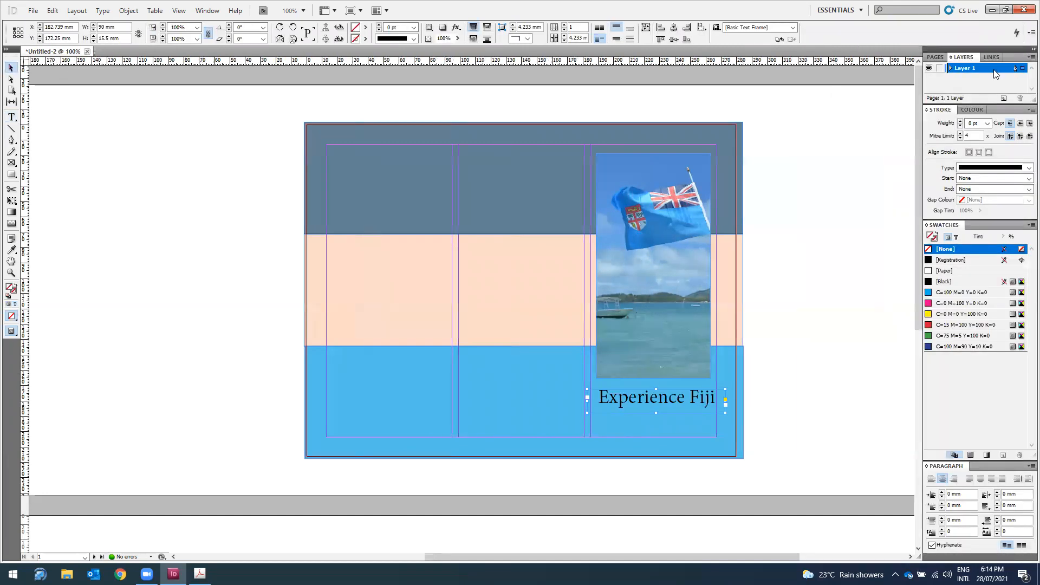
Step: Give the heading an Emboss bevel: 3 mm size, 18° altitude, 32% highlight, 16% shadow opacity
{"action": "right_click", "coordinate": [686, 398]}
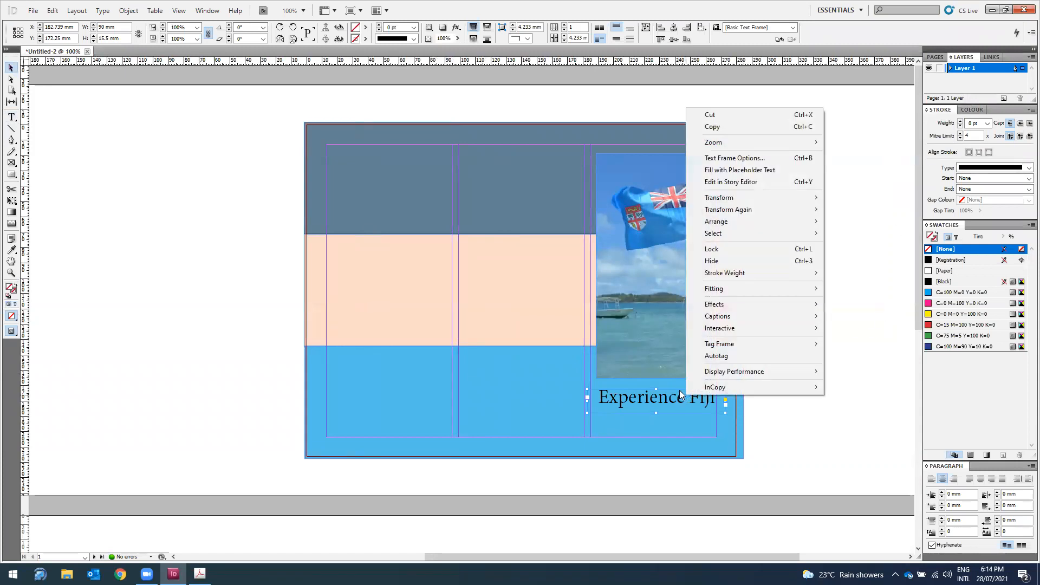
{"action": "mouse_move", "coordinate": [720, 309]}
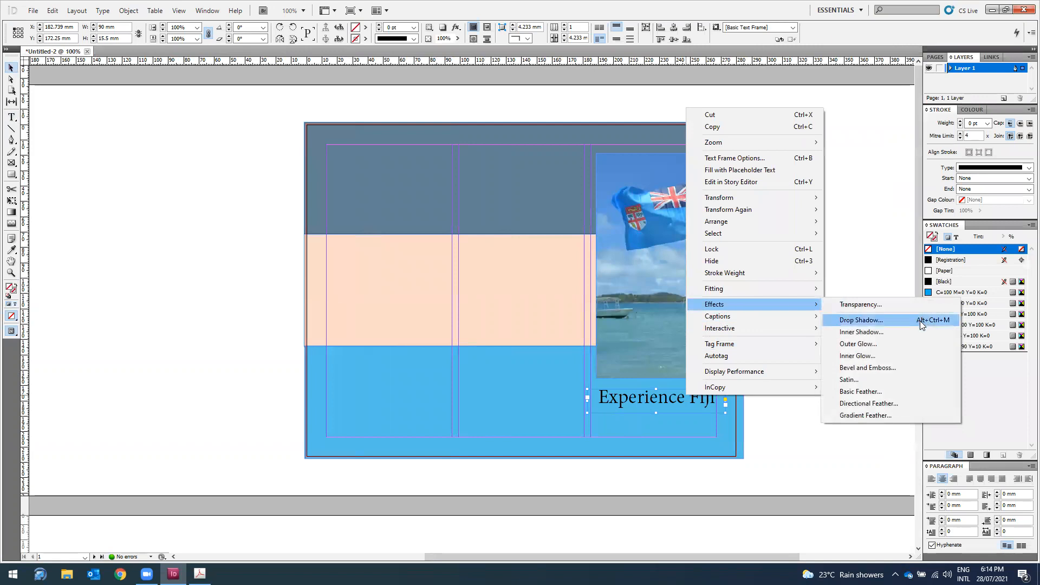
{"action": "left_click", "coordinate": [897, 367]}
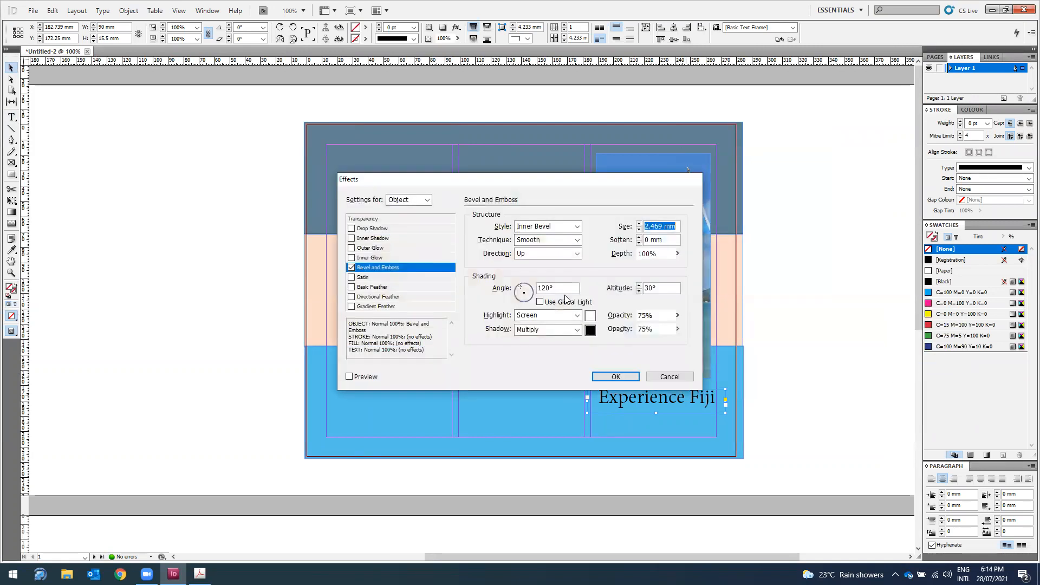
{"action": "left_click_drag", "start_coordinate": [564, 183], "coordinate": [515, 163]}
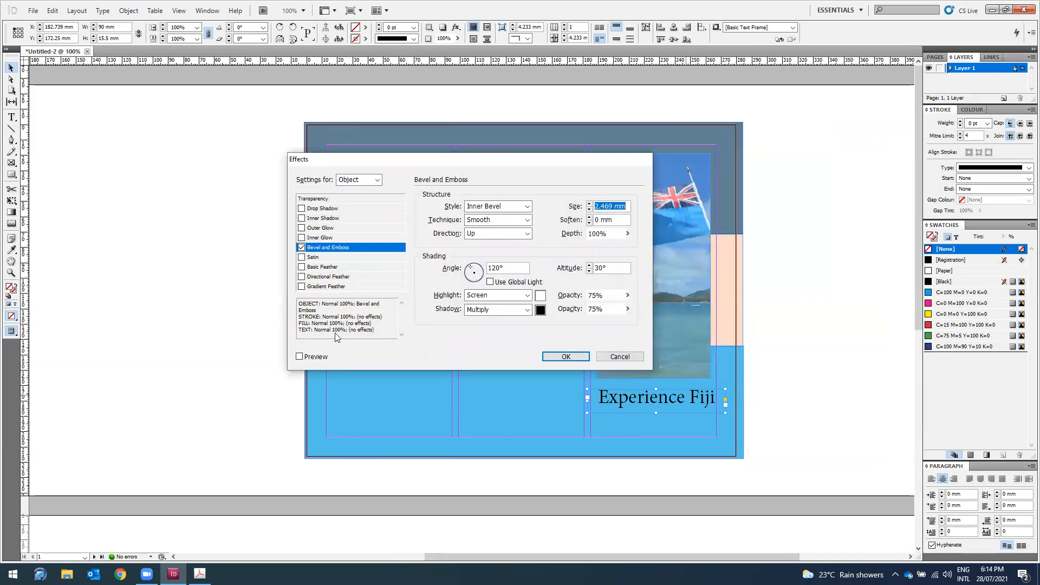
{"action": "left_click", "coordinate": [301, 356]}
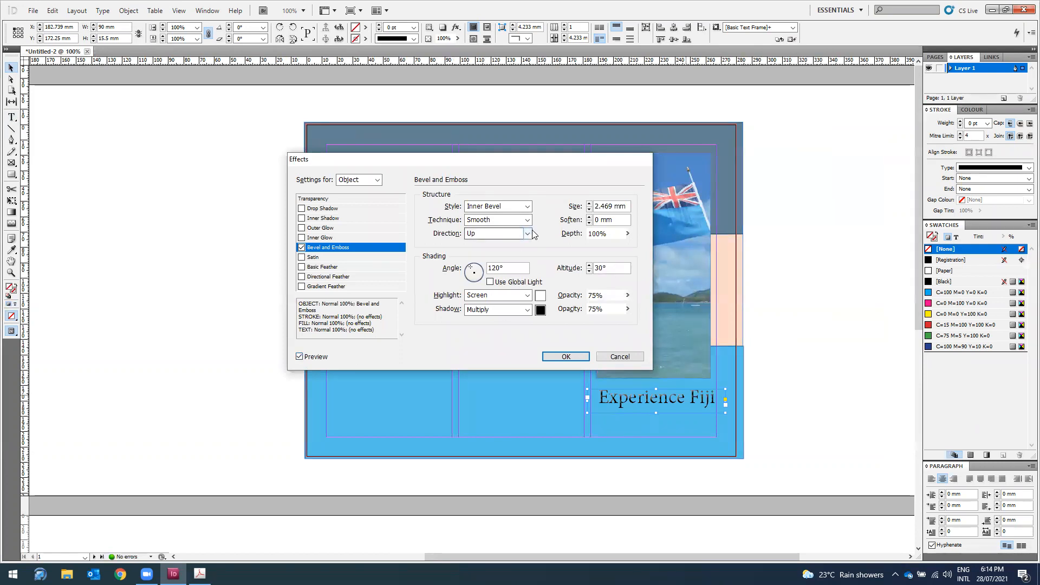
{"action": "left_click", "coordinate": [528, 206]}
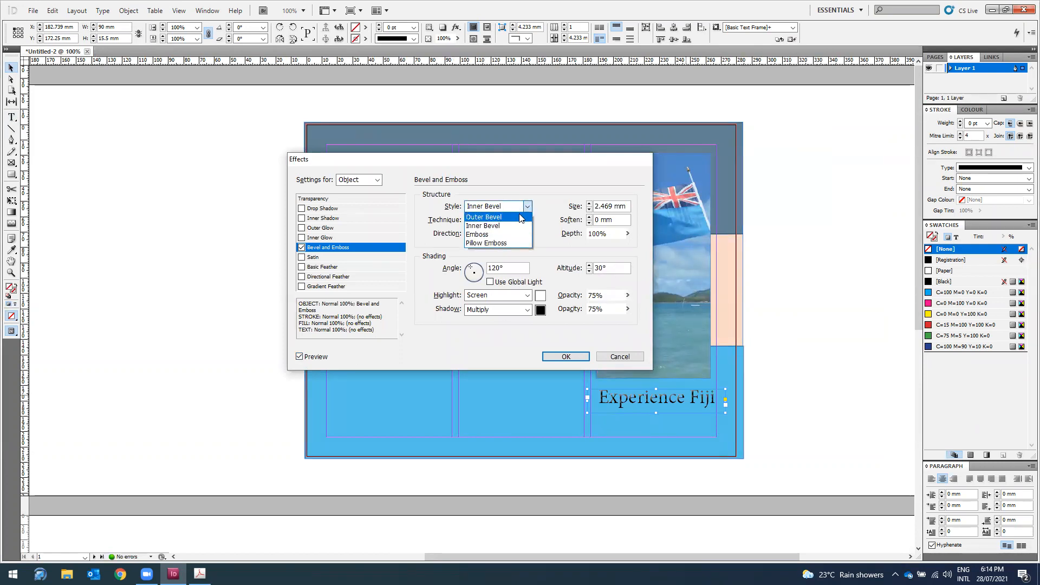
{"action": "left_click", "coordinate": [508, 235]}
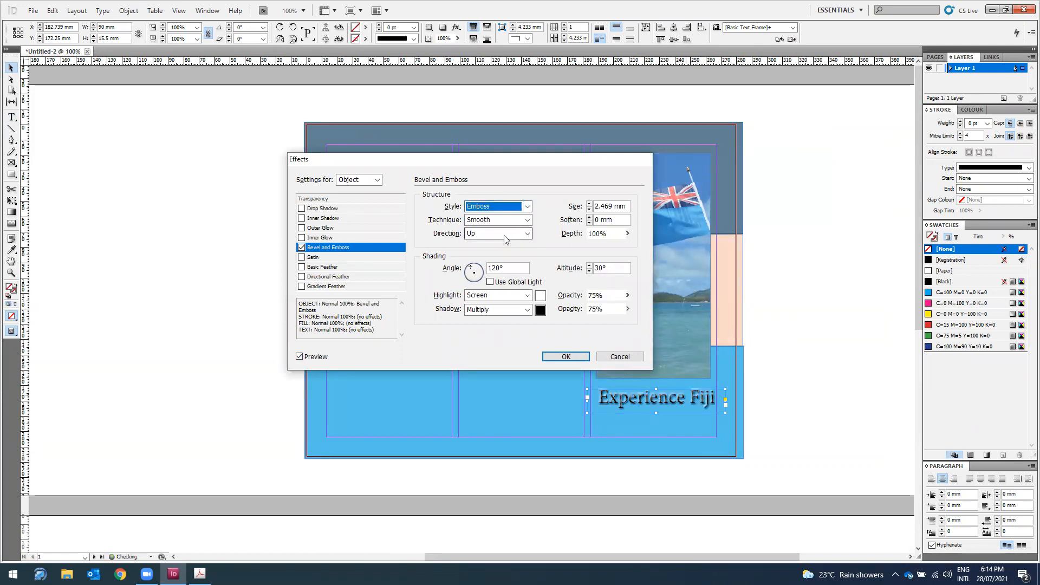
{"action": "left_click", "coordinate": [588, 271]}
{"action": "mouse_move", "coordinate": [628, 295]}
{"action": "left_mouse_down"}
{"action": "mouse_move", "coordinate": [626, 311]}
{"action": "mouse_move", "coordinate": [615, 307]}
{"action": "mouse_move", "coordinate": [627, 324]}
{"action": "mouse_move", "coordinate": [598, 323]}
{"action": "mouse_move", "coordinate": [629, 297]}
{"action": "mouse_move", "coordinate": [620, 310]}
{"action": "left_mouse_up"}
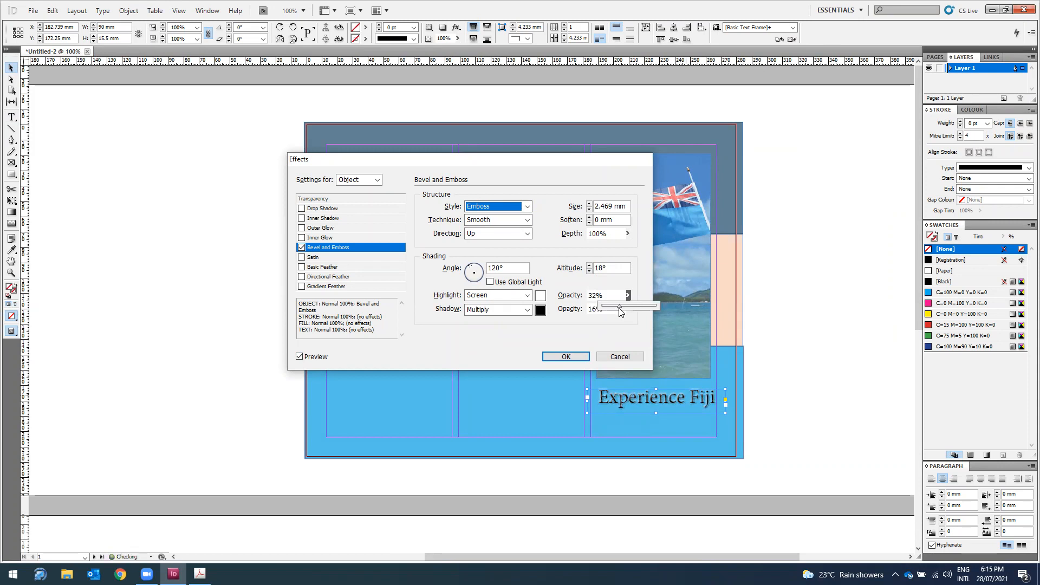
{"action": "left_click", "coordinate": [589, 204]}
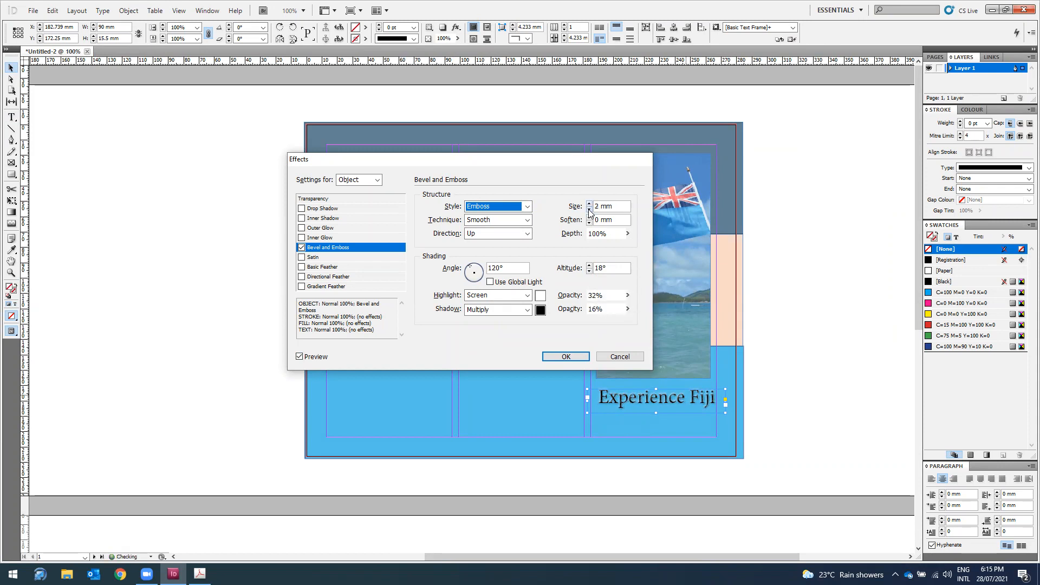
{"action": "left_click", "coordinate": [563, 353]}
{"action": "left_click", "coordinate": [853, 365]}
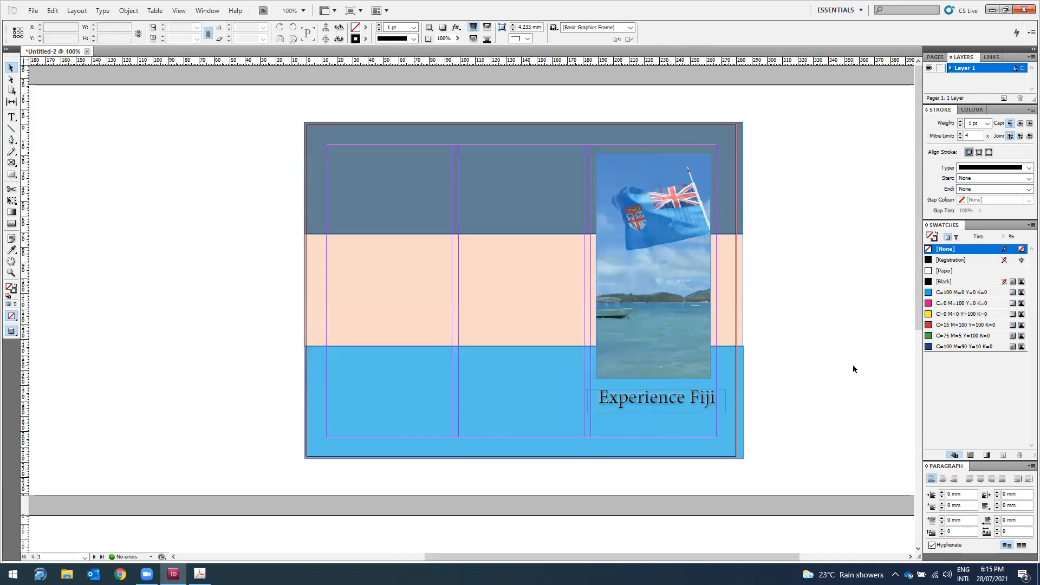
{"action": "mouse_move", "coordinate": [200, 574]}
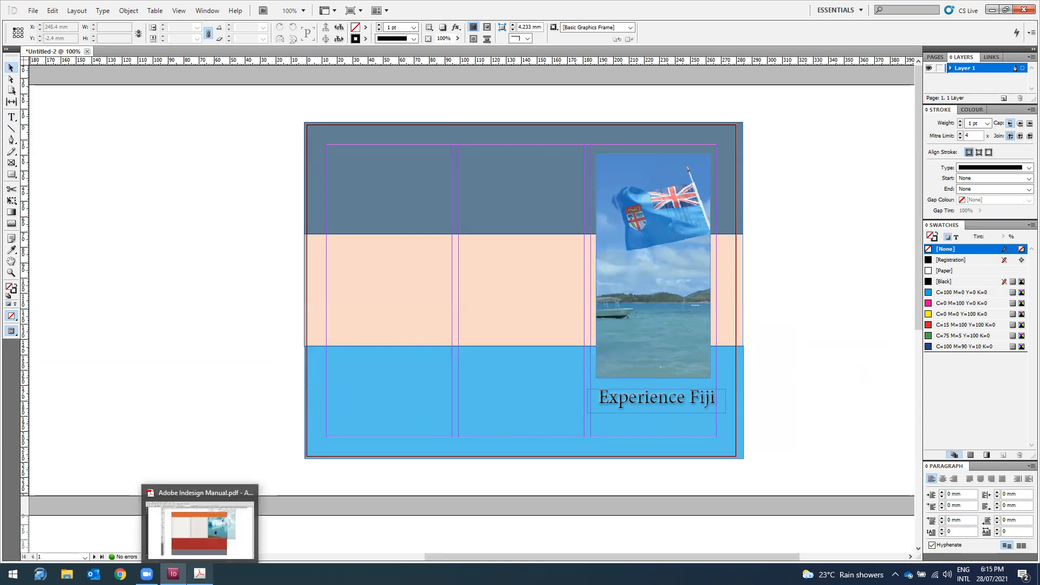
{"action": "left_click", "coordinate": [200, 529]}
{"action": "scroll", "coordinate": [648, 343], "scroll_direction": "down", "scroll_amount": 1}
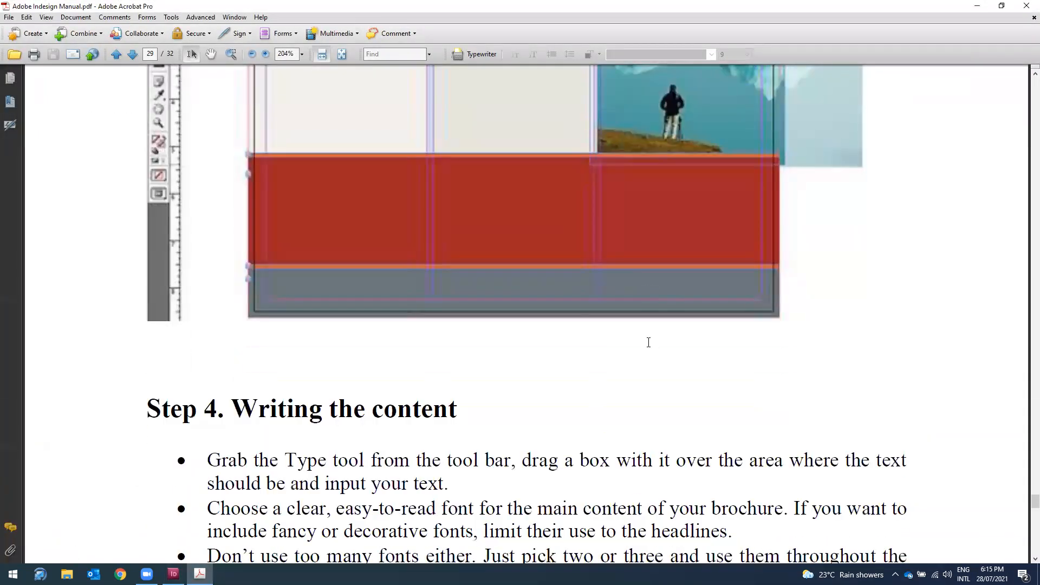
{"action": "scroll", "coordinate": [649, 342], "scroll_direction": "down", "scroll_amount": 12}
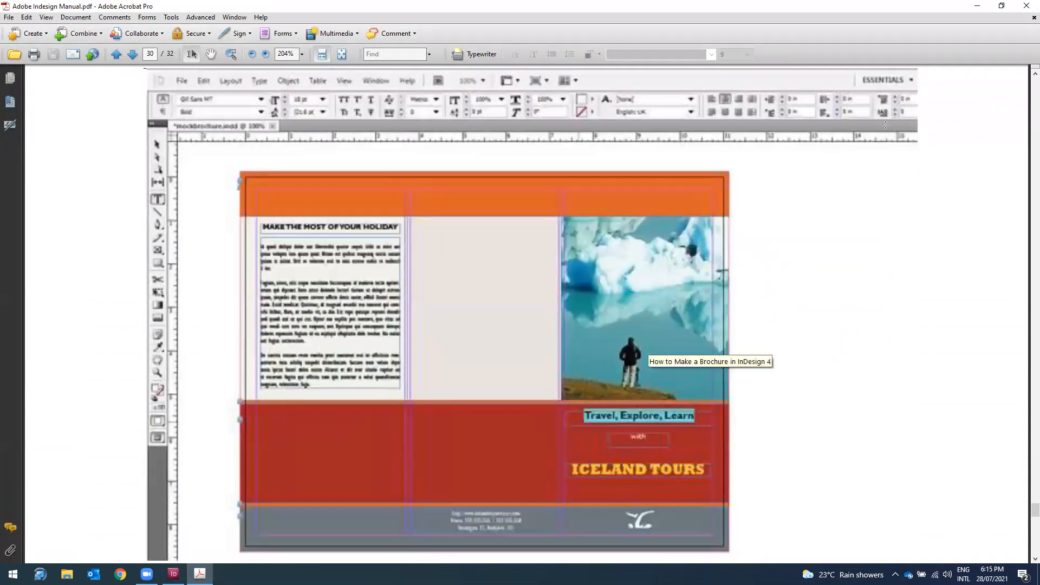
{"action": "left_click", "coordinate": [977, 5]}
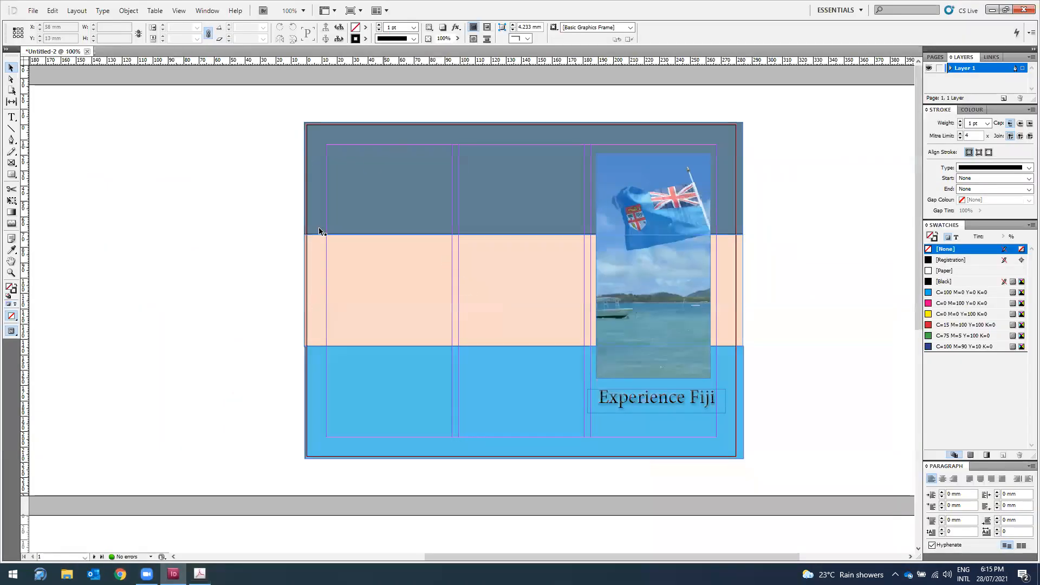
Step: Search Google in Chrome for fiji and open the Fiji Wikipedia article
{"action": "left_click", "coordinate": [120, 574]}
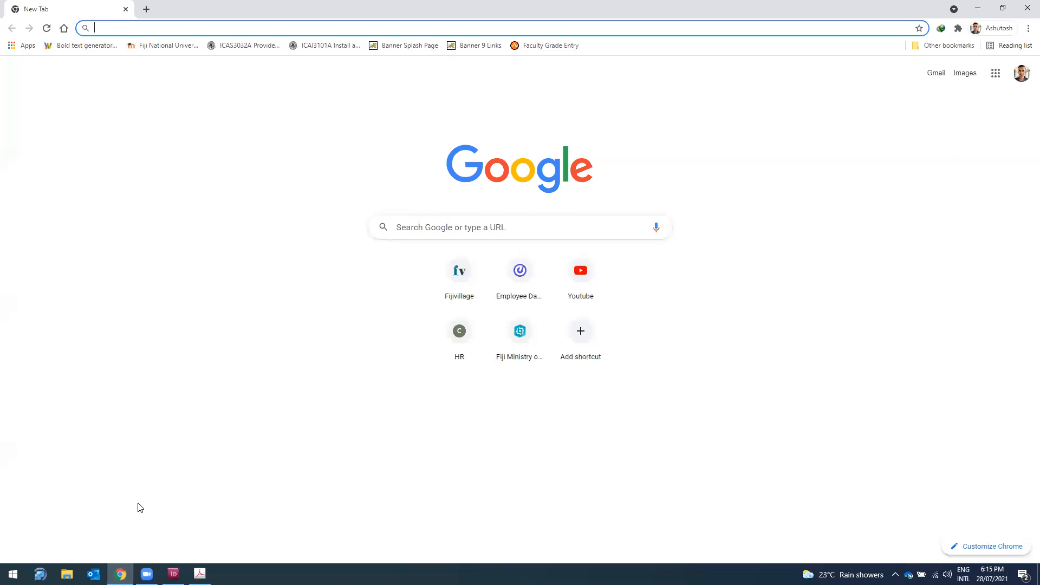
{"action": "type", "text": "abpu"}
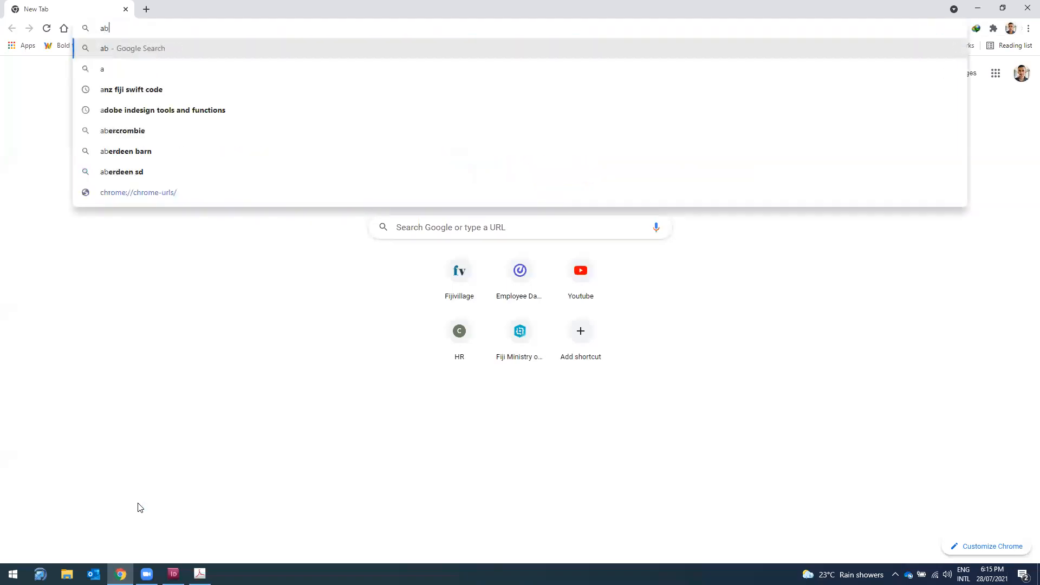
{"action": "key", "text": "BackSpace"}
{"action": "key", "text": "BackSpace"}
{"action": "key", "text": "BackSpace"}
{"action": "key", "text": "BackSpace"}
{"action": "type", "text": "fi"}
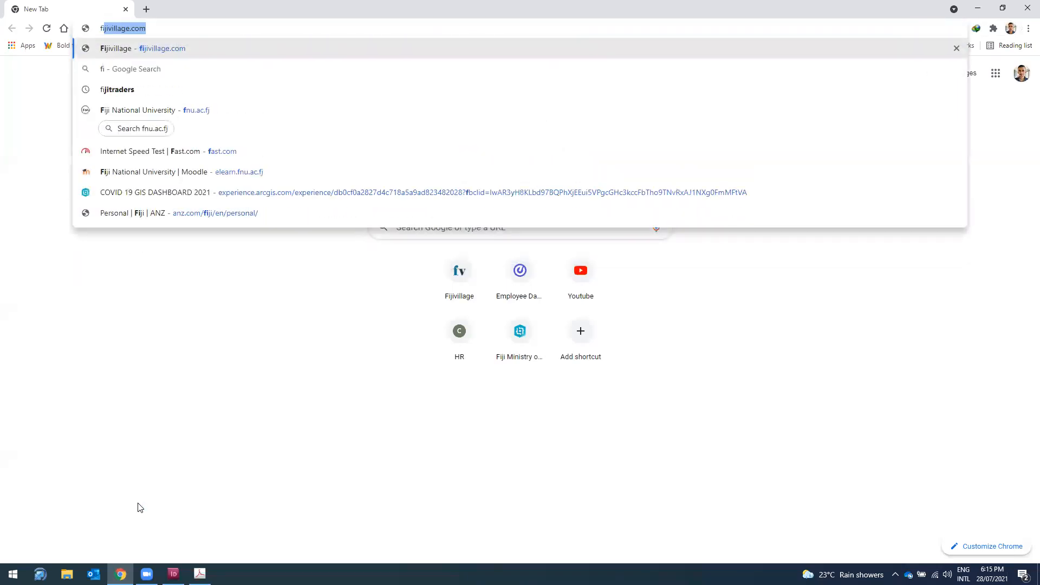
{"action": "type", "text": "ji"}
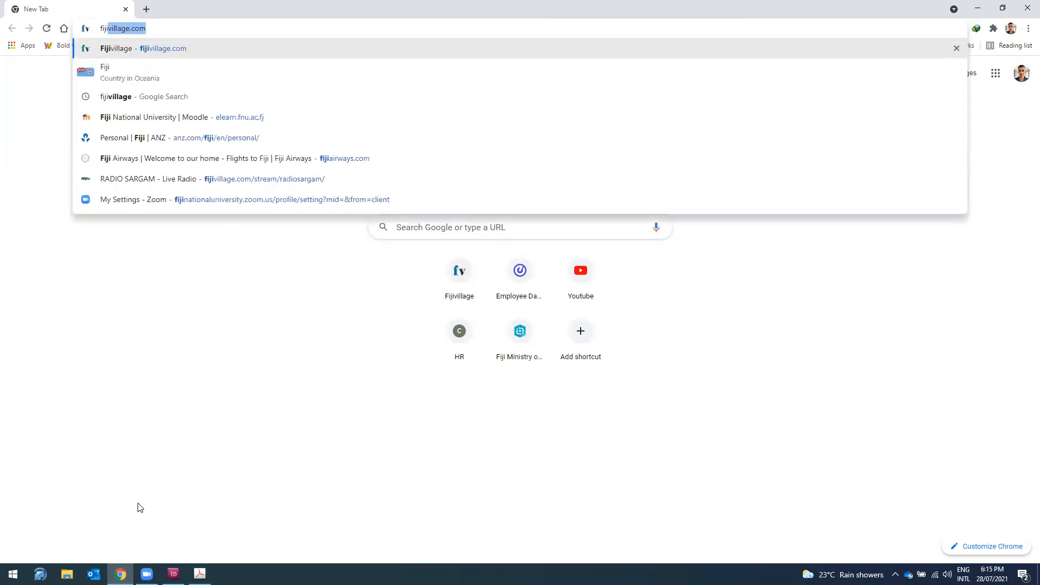
{"action": "key", "text": "Delete"}
{"action": "key", "text": "Return"}
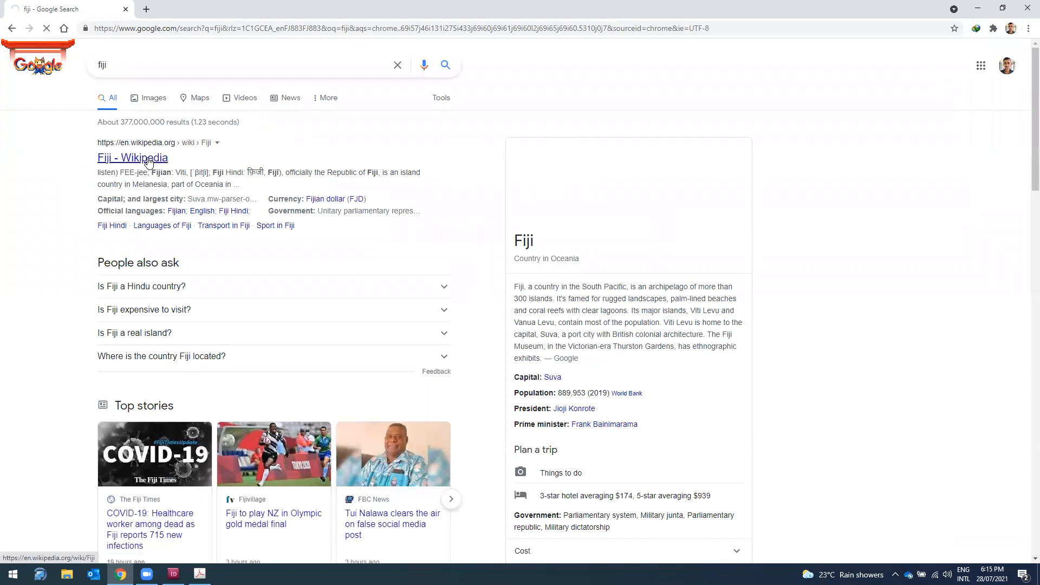
{"action": "left_click", "coordinate": [166, 157]}
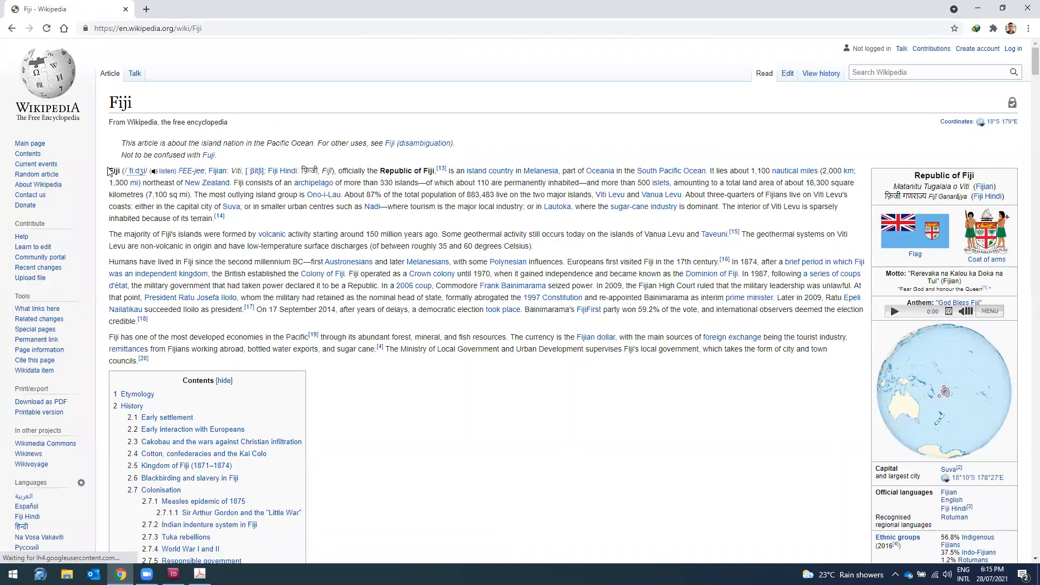
Step: Copy the article's opening paragraph and minimise Chrome back to InDesign
{"action": "left_click_drag", "start_coordinate": [110, 170], "coordinate": [111, 215]}
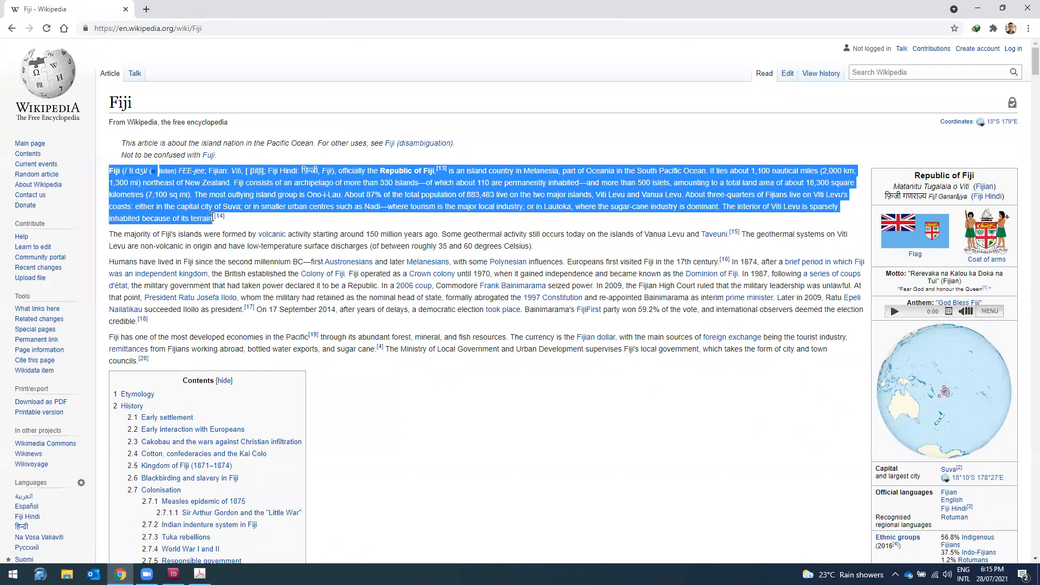
{"action": "right_click", "coordinate": [197, 186]}
{"action": "left_click", "coordinate": [144, 203]}
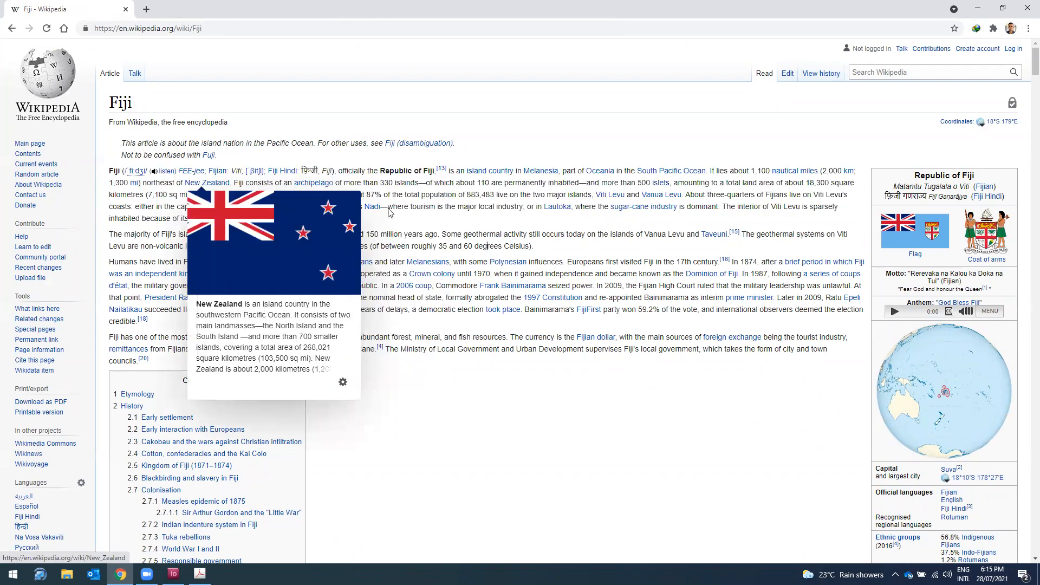
{"action": "left_click_drag", "start_coordinate": [109, 171], "coordinate": [216, 220]}
{"action": "right_click", "coordinate": [204, 199]}
{"action": "left_click", "coordinate": [229, 206]}
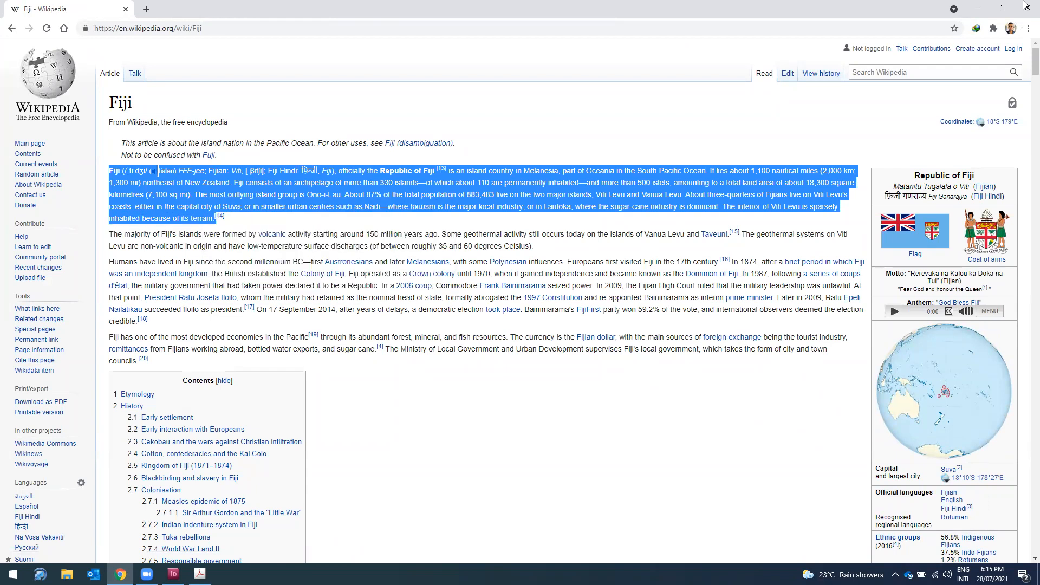
{"action": "left_click", "coordinate": [978, 9]}
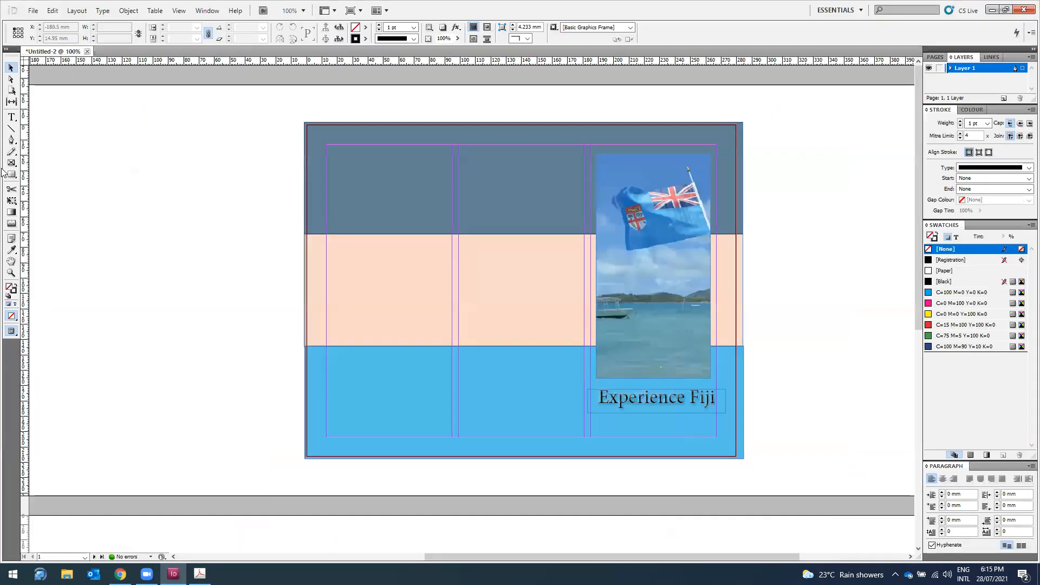
Step: Draw a text frame in the first column, type 'About Fiji', and paste the Wikipedia paragraph below
{"action": "left_click", "coordinate": [11, 117]}
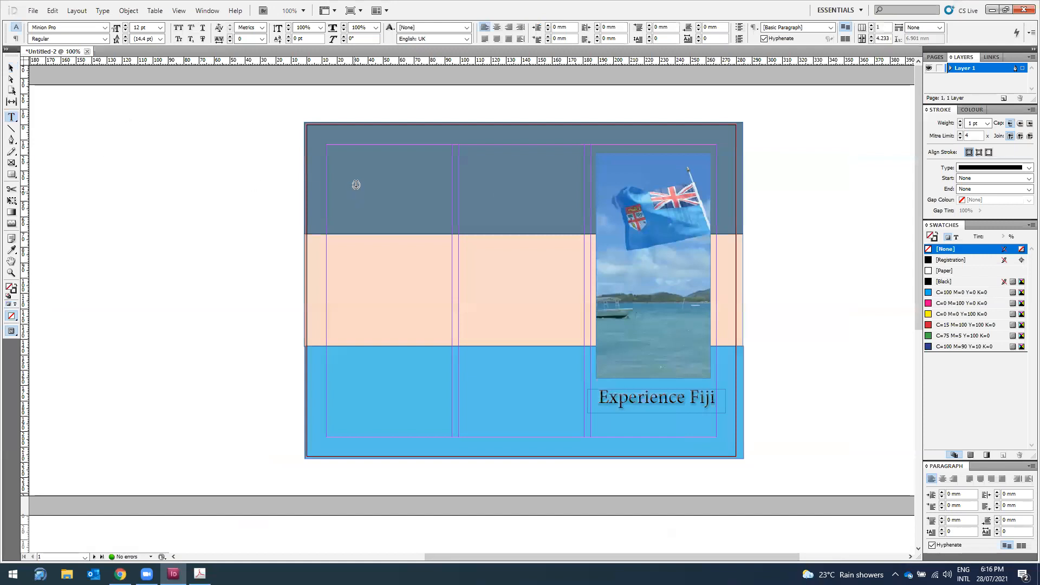
{"action": "mouse_move", "coordinate": [337, 159]}
{"action": "left_mouse_down"}
{"action": "mouse_move", "coordinate": [413, 226]}
{"action": "mouse_move", "coordinate": [439, 427]}
{"action": "left_mouse_up"}
{"action": "type", "text": "About"}
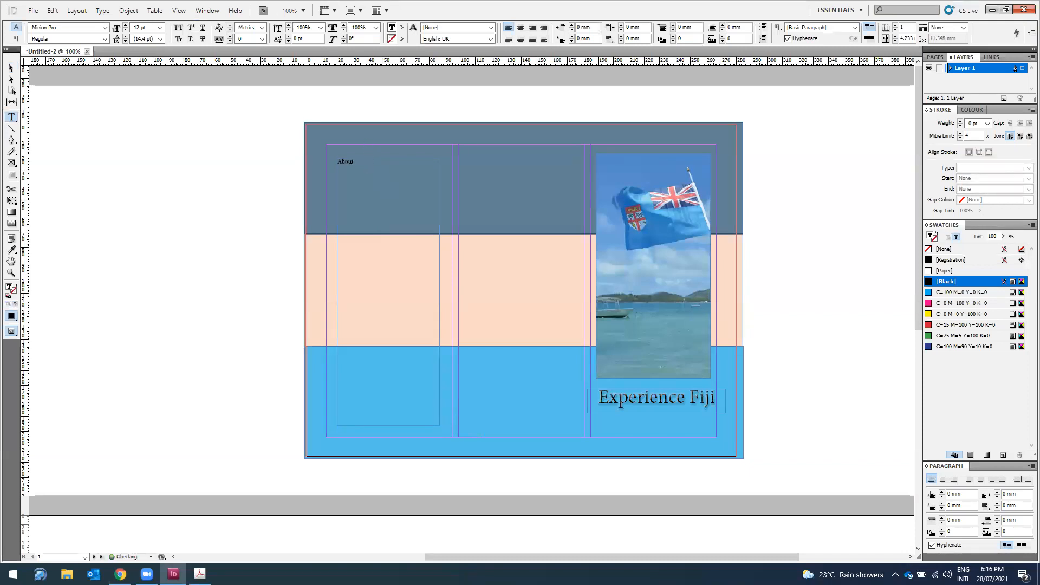
{"action": "type", "text": " Fiji"}
{"action": "key", "text": "Return"}
{"action": "right_click", "coordinate": [357, 180]}
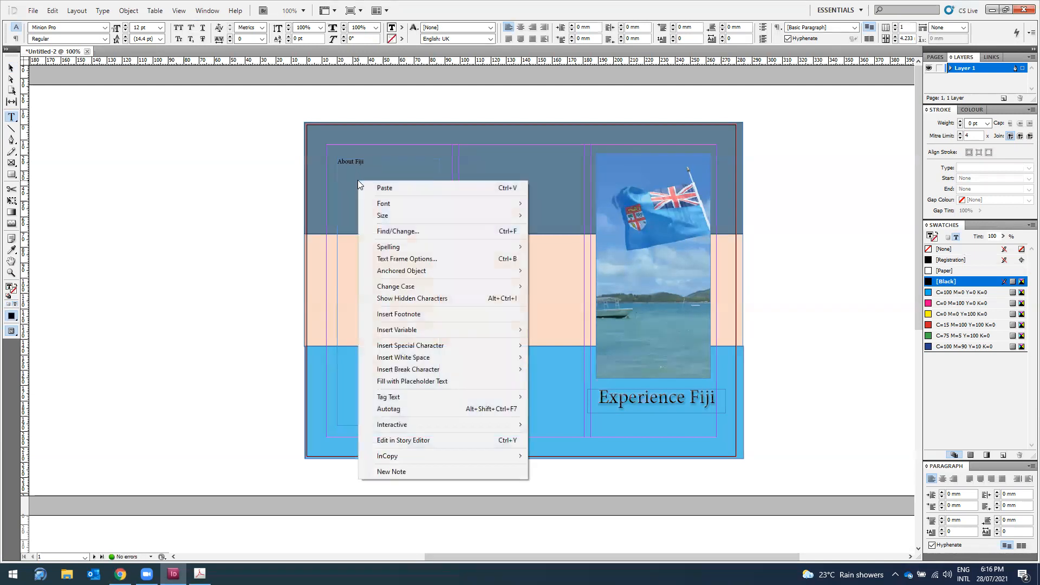
{"action": "left_click", "coordinate": [388, 188]}
{"action": "left_click", "coordinate": [380, 332]}
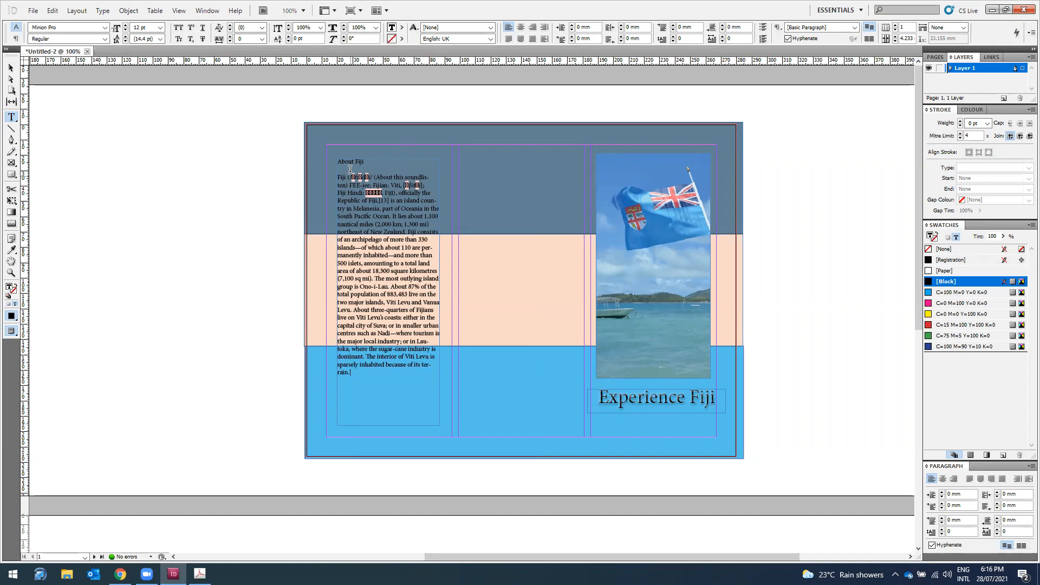
Step: Set the 'About Fiji' heading to 14 pt
{"action": "left_click_drag", "start_coordinate": [373, 157], "coordinate": [340, 158]}
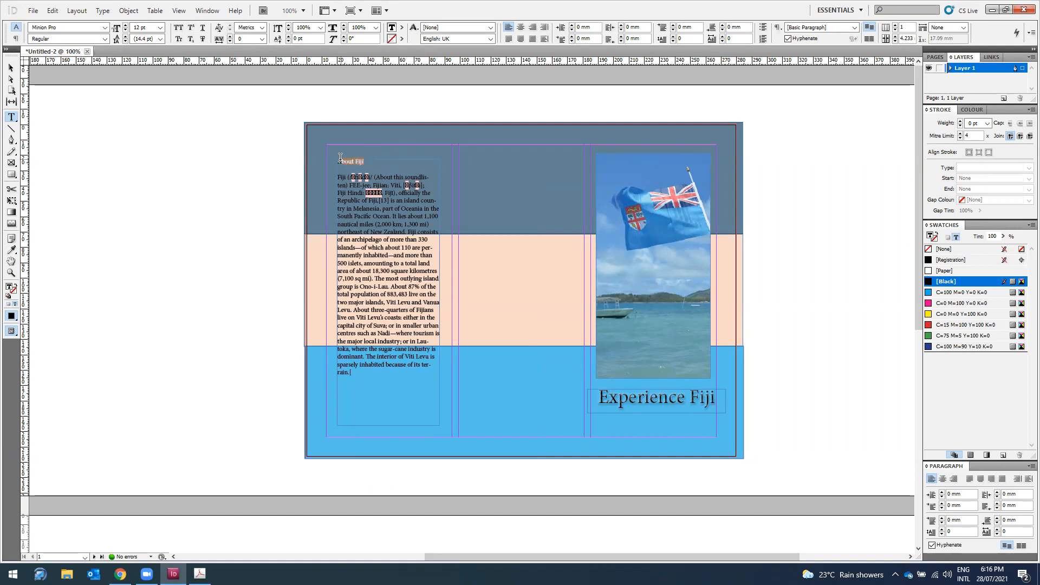
{"action": "left_click", "coordinate": [161, 27]}
{"action": "left_click", "coordinate": [159, 94]}
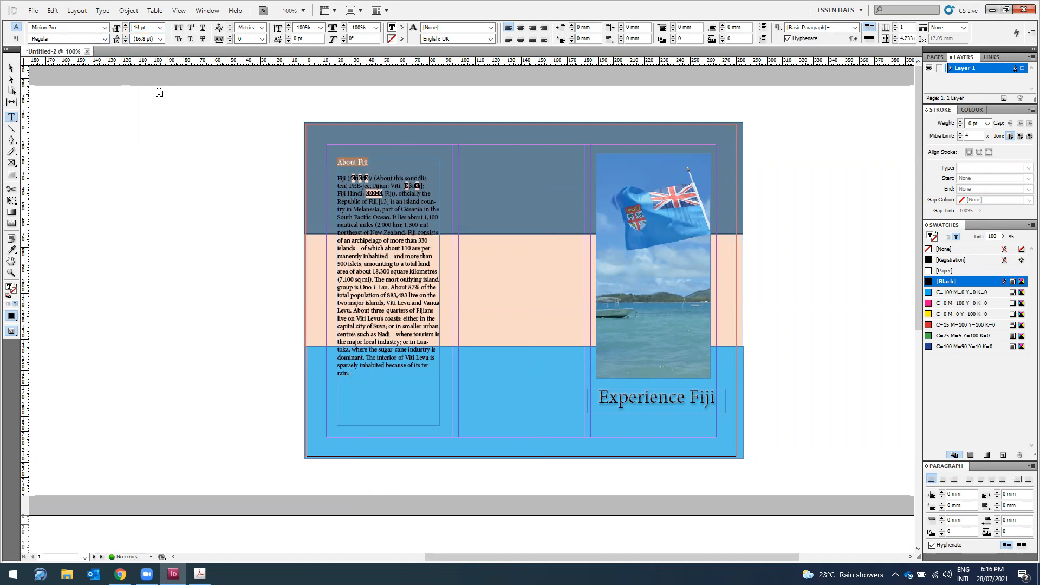
Step: Make the 'About Fiji' heading bold and delete the pasted body paragraph beneath it
{"action": "left_click", "coordinate": [105, 39]}
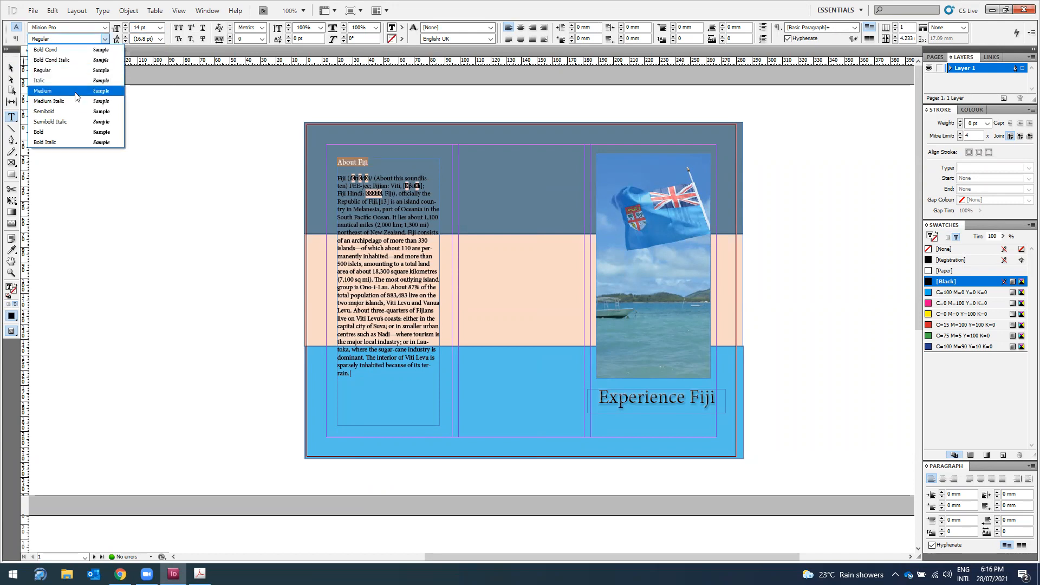
{"action": "left_click", "coordinate": [68, 132]}
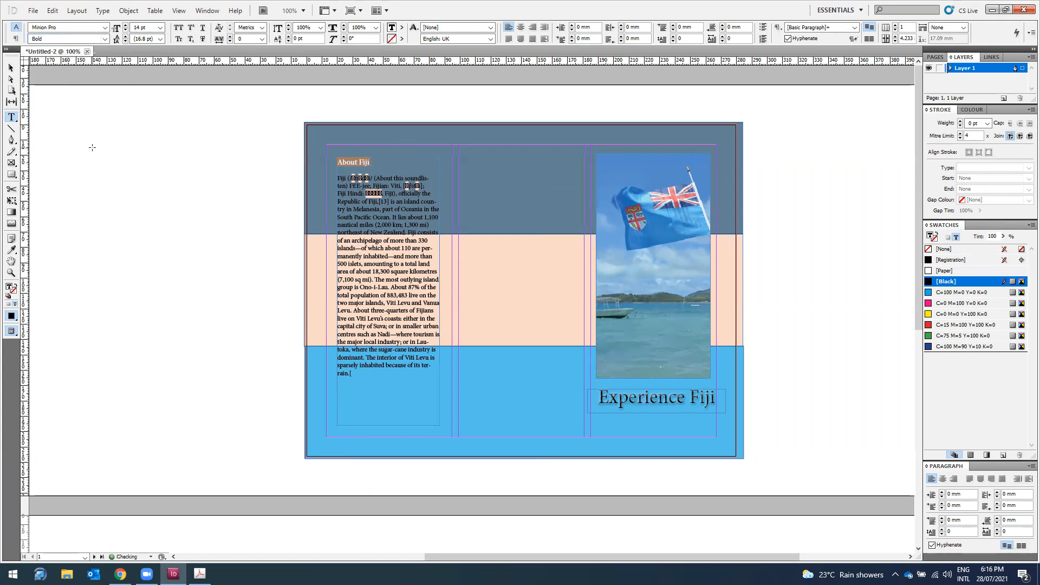
{"action": "left_click", "coordinate": [402, 255]}
{"action": "left_click", "coordinate": [343, 191]}
{"action": "left_click_drag", "start_coordinate": [339, 178], "coordinate": [363, 380]}
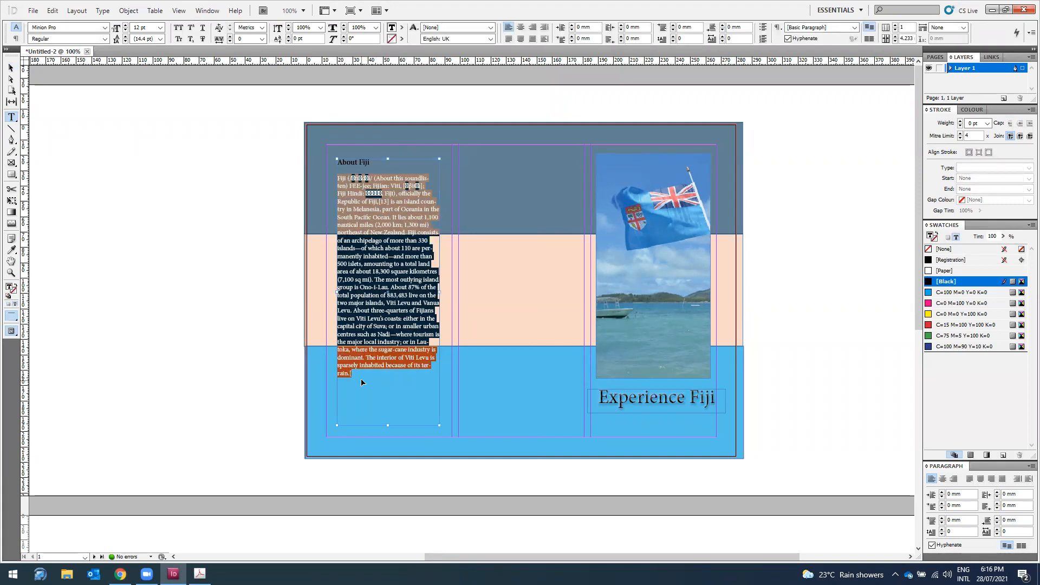
{"action": "key", "text": "BackSpace"}
{"action": "left_click", "coordinate": [13, 574]}
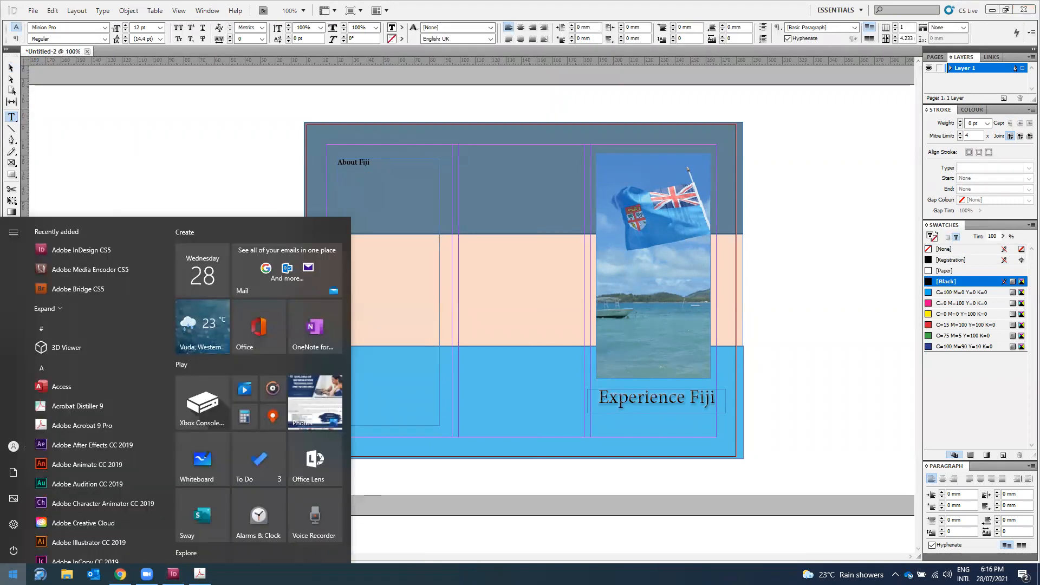
Step: Convert the Fiji paragraph to plain text via Notepad and paste it back under the heading
{"action": "type", "text": "noptr"}
{"action": "key", "text": "BackSpace"}
{"action": "key", "text": "BackSpace"}
{"action": "left_click", "coordinate": [120, 285]}
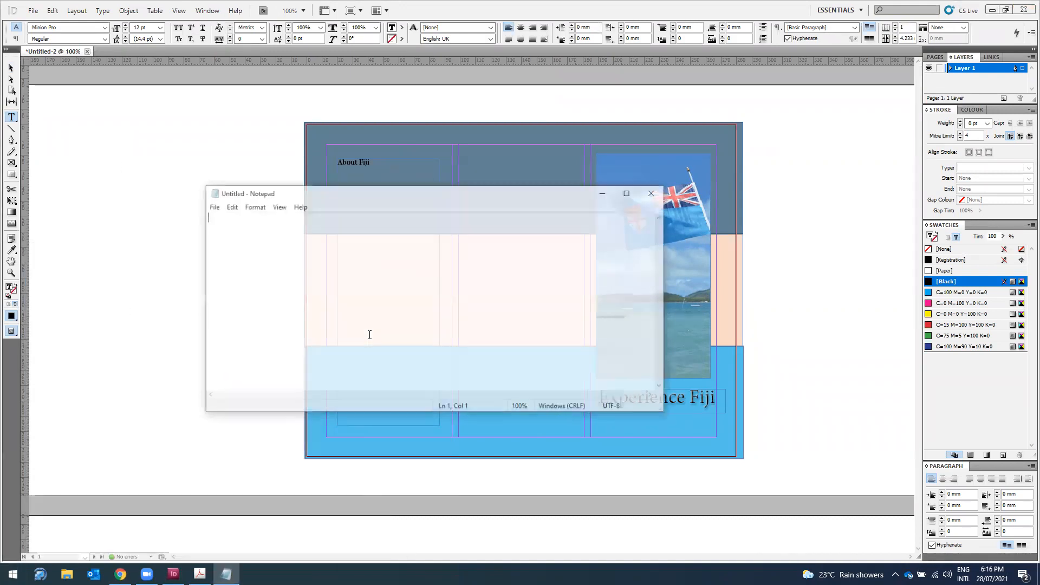
{"action": "key", "text": "ctrl+v"}
{"action": "key", "text": "ctrl+a"}
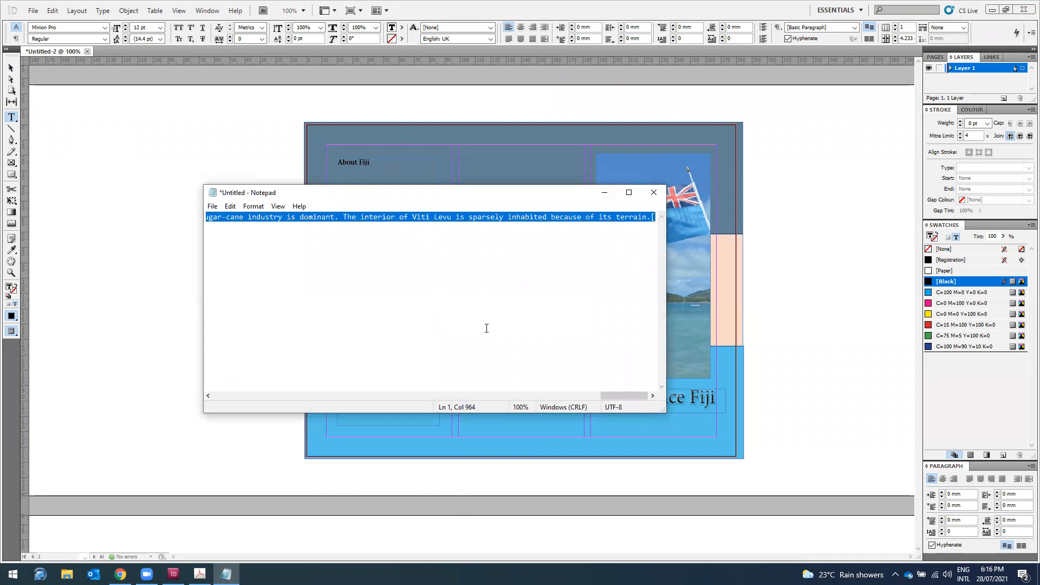
{"action": "left_click", "coordinate": [408, 47]}
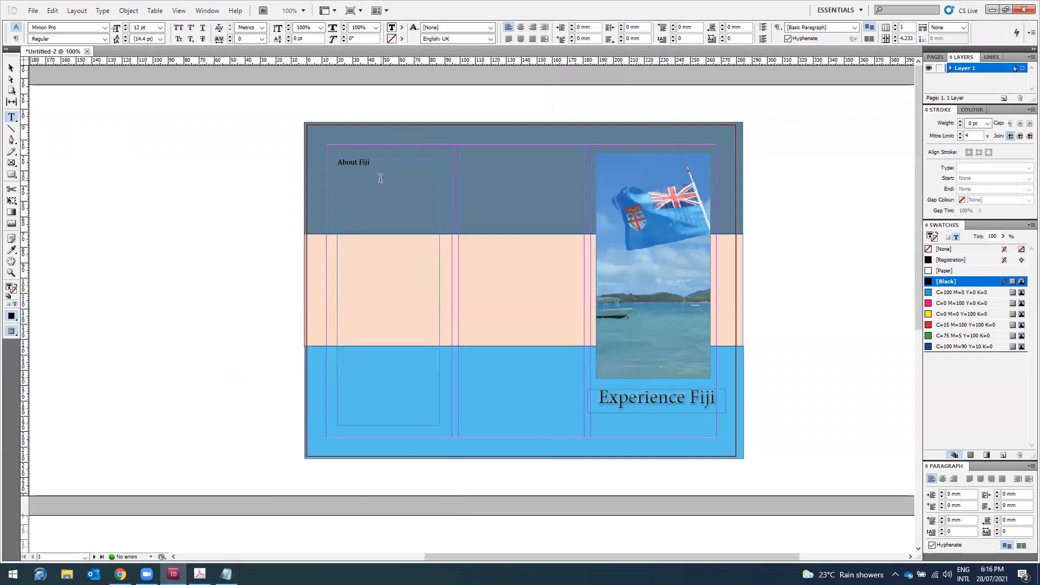
{"action": "key", "text": "ctrl+v"}
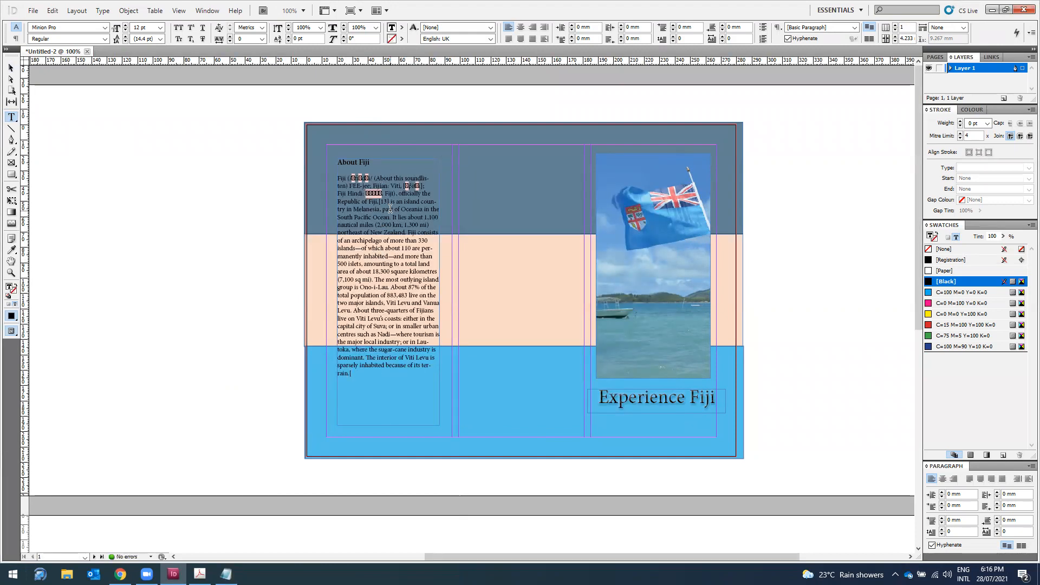
{"action": "left_click_drag", "start_coordinate": [367, 369], "coordinate": [323, 177]}
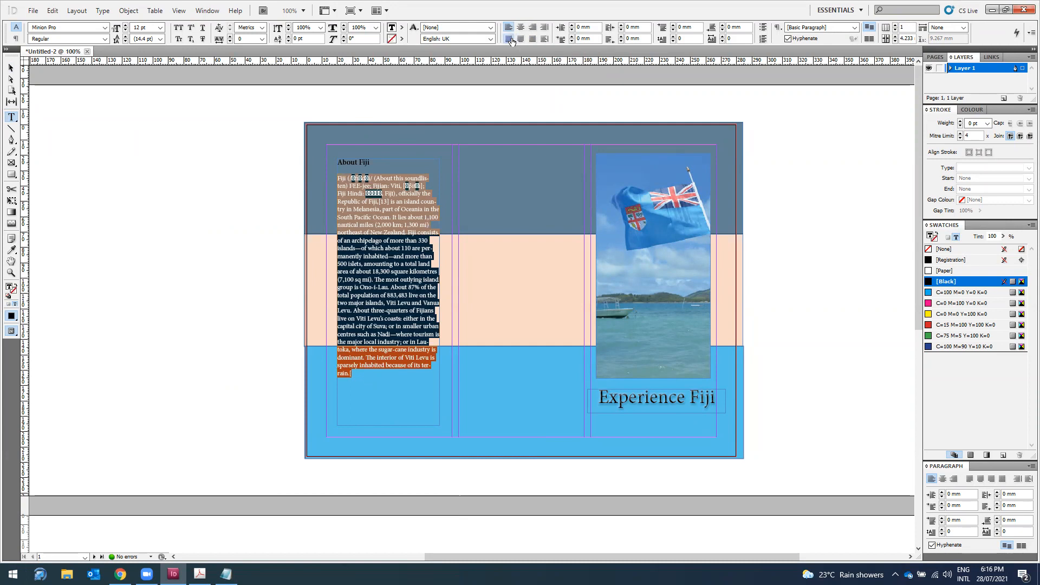
Step: Justify the paragraph with last line left and delete the IPA and Hindi-script characters
{"action": "left_click", "coordinate": [509, 39]}
{"action": "left_click", "coordinate": [8, 71]}
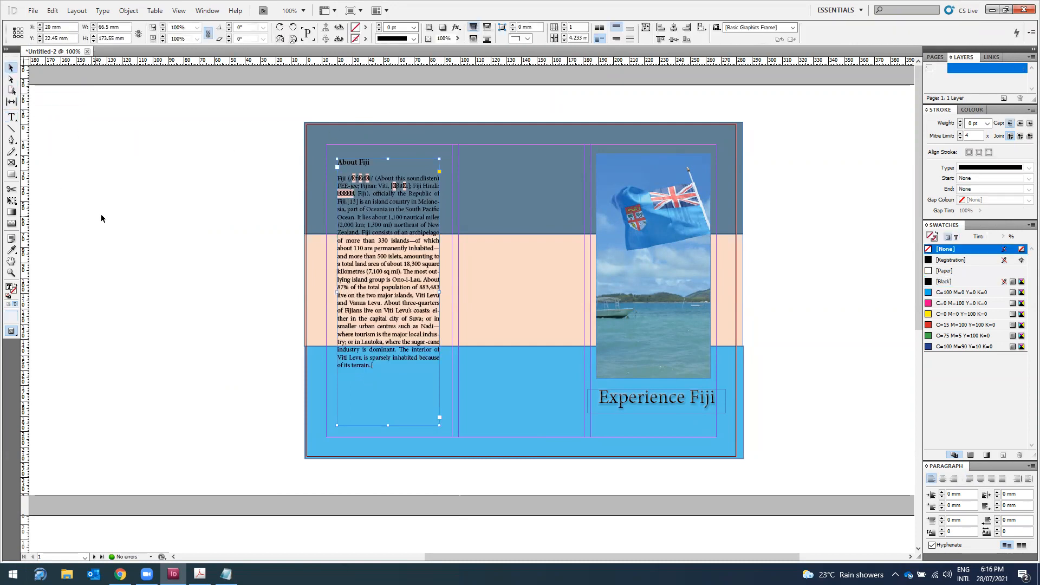
{"action": "double_click", "coordinate": [370, 178]}
{"action": "left_click_drag", "start_coordinate": [370, 176], "coordinate": [346, 176]}
{"action": "key", "text": "BackSpace"}
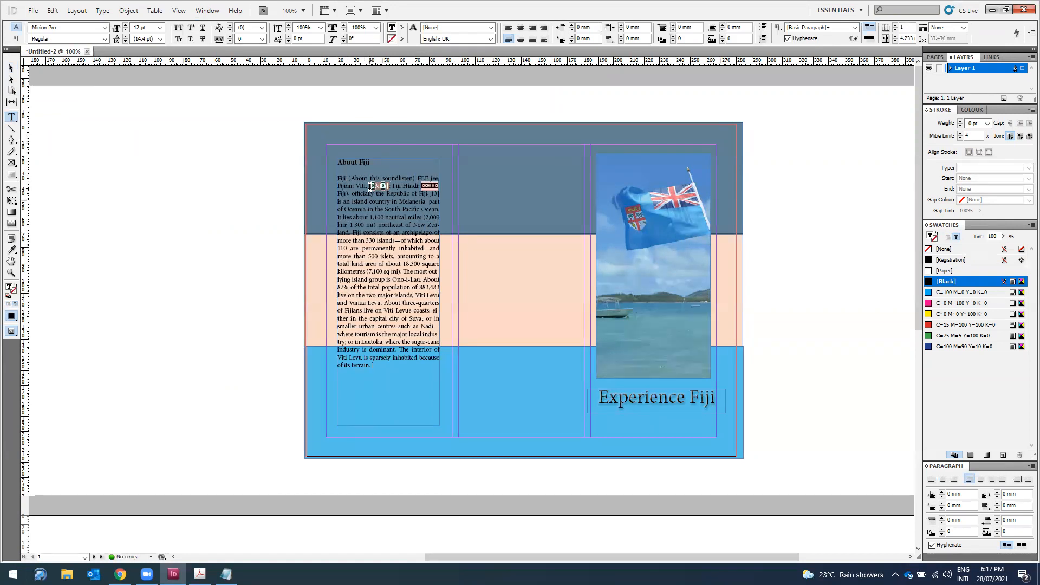
{"action": "key", "text": "BackSpace"}
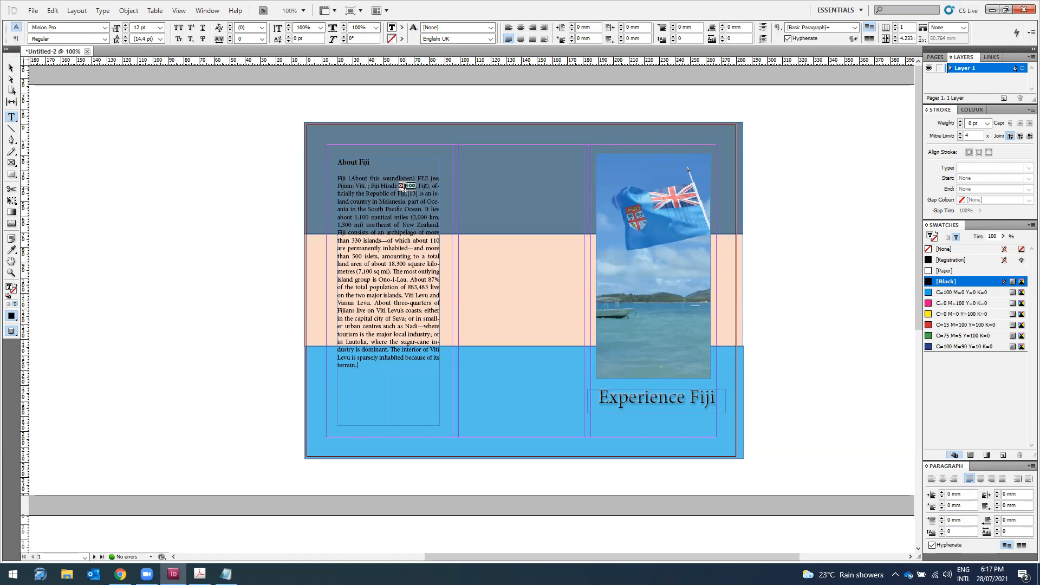
{"action": "key", "text": "BackSpace"}
{"action": "key", "text": "BackSpace"}
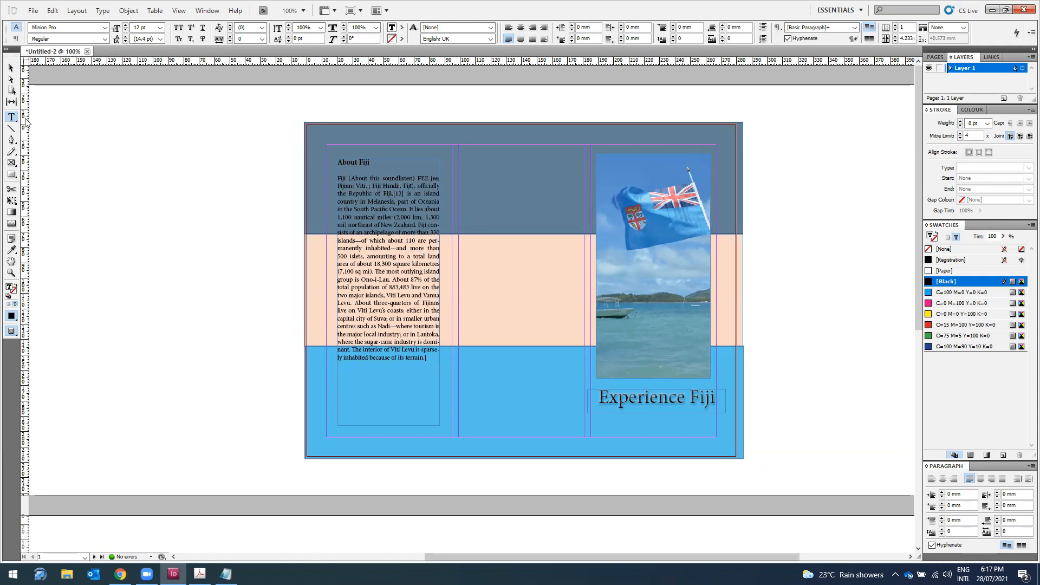
Step: Place the caret back in the body text and zoom in to 150%
{"action": "left_click", "coordinate": [11, 69]}
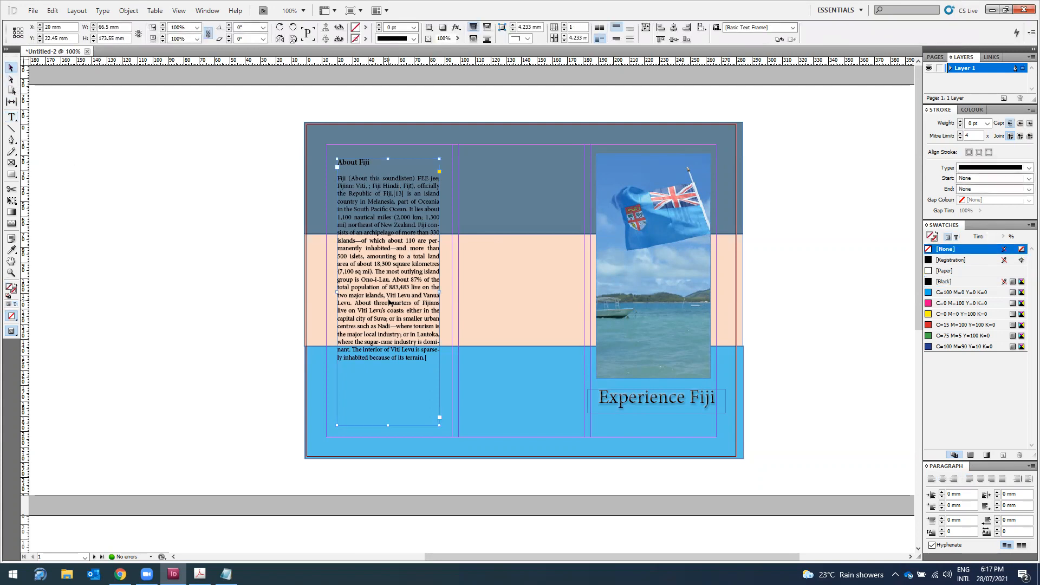
{"action": "left_click", "coordinate": [10, 117]}
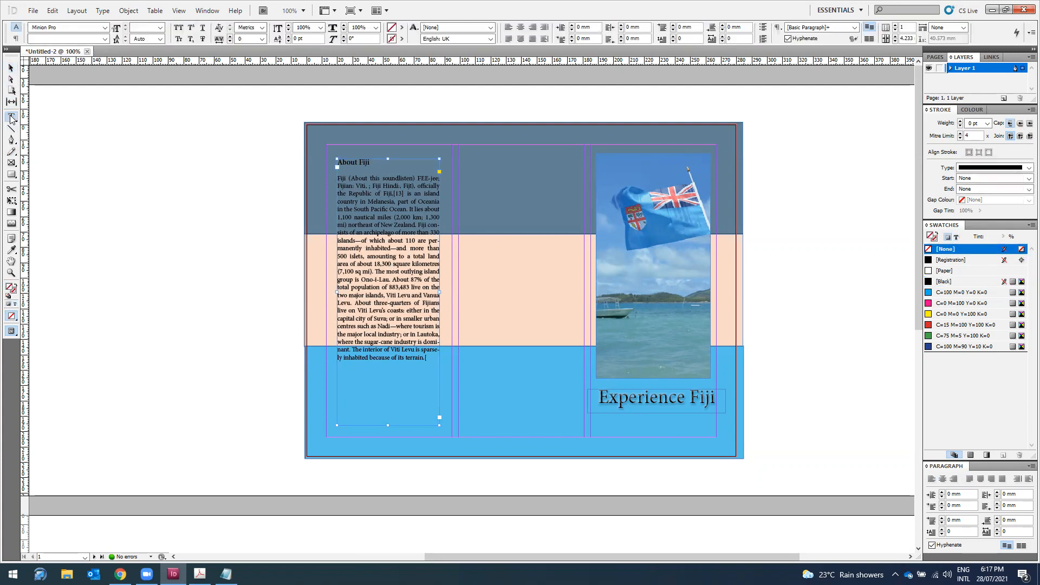
{"action": "left_click", "coordinate": [384, 259]}
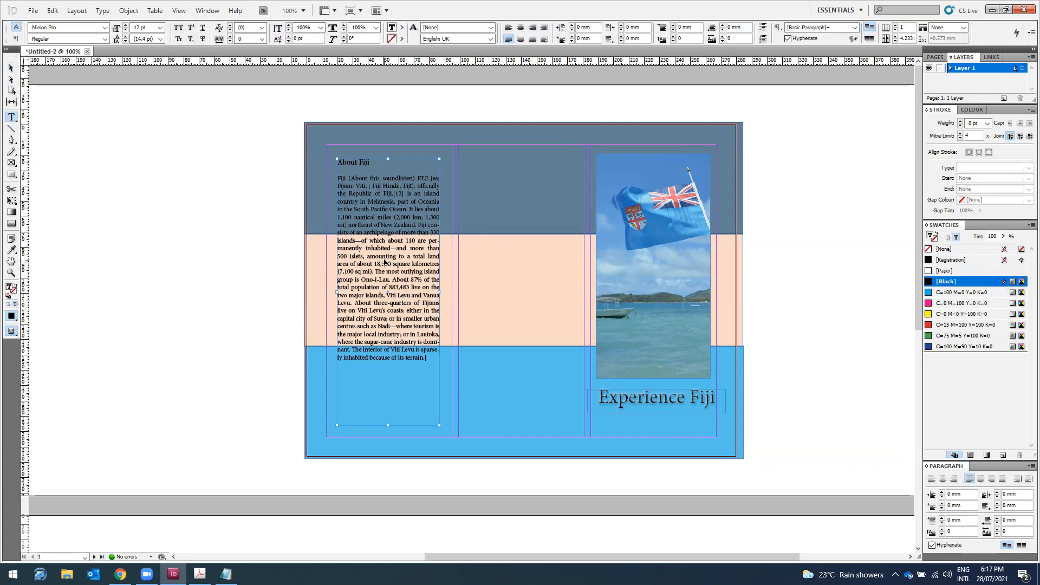
{"action": "key", "text": "ctrl+equal"}
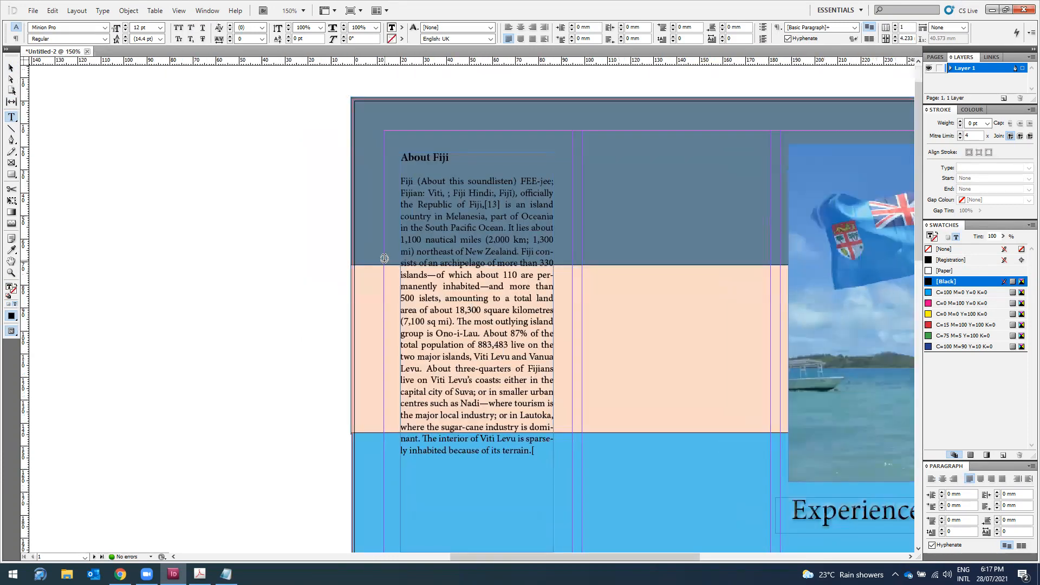
Step: Select the whole About Fiji paragraph and turn off Hyphenate
{"action": "scroll", "coordinate": [385, 261], "scroll_direction": "down", "scroll_amount": 3}
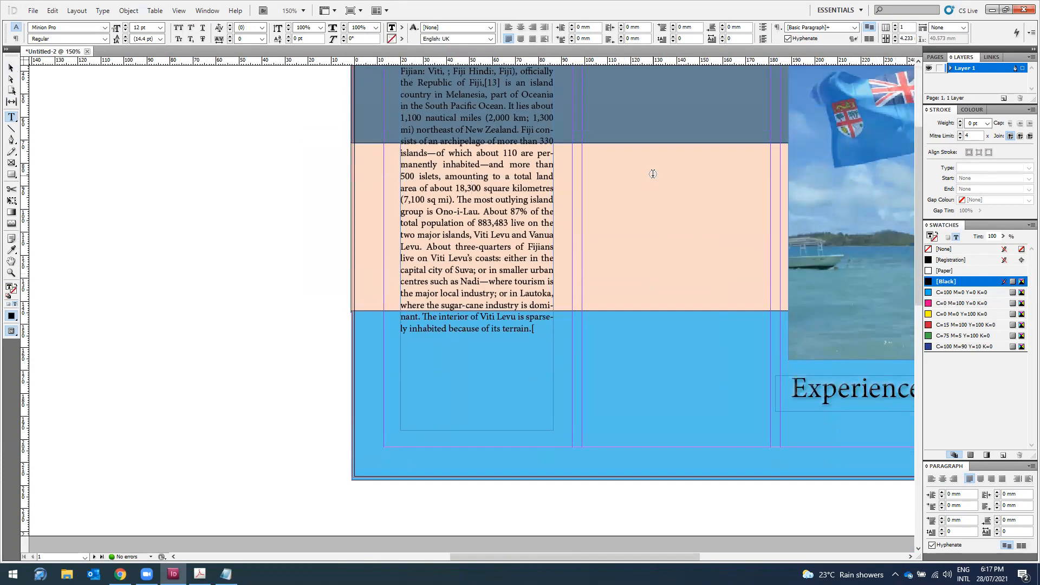
{"action": "left_click_drag", "start_coordinate": [538, 153], "coordinate": [549, 154]}
{"action": "scroll", "coordinate": [466, 223], "scroll_direction": "up", "scroll_amount": 3}
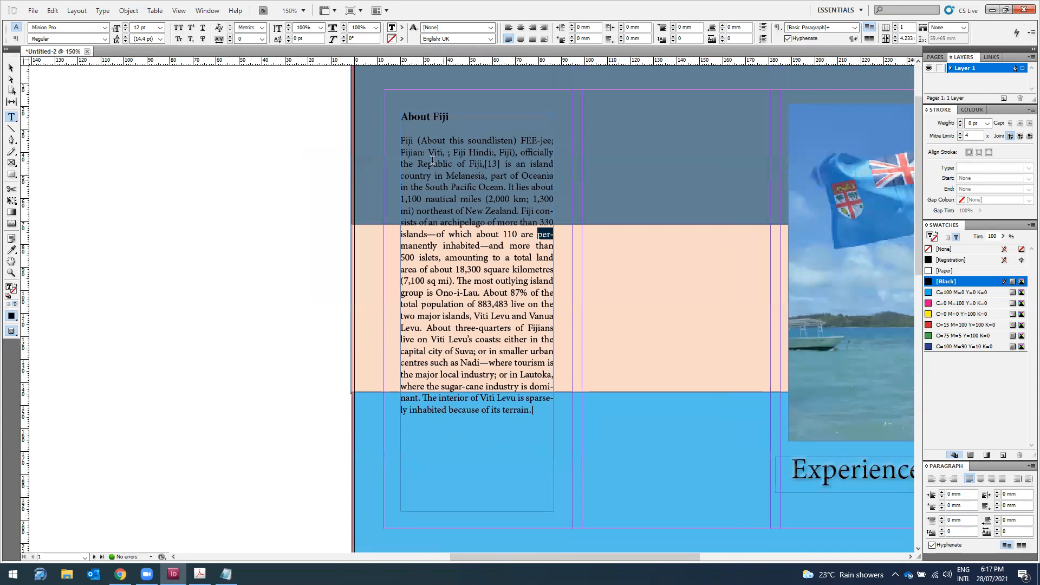
{"action": "left_click_drag", "start_coordinate": [403, 140], "coordinate": [527, 419]}
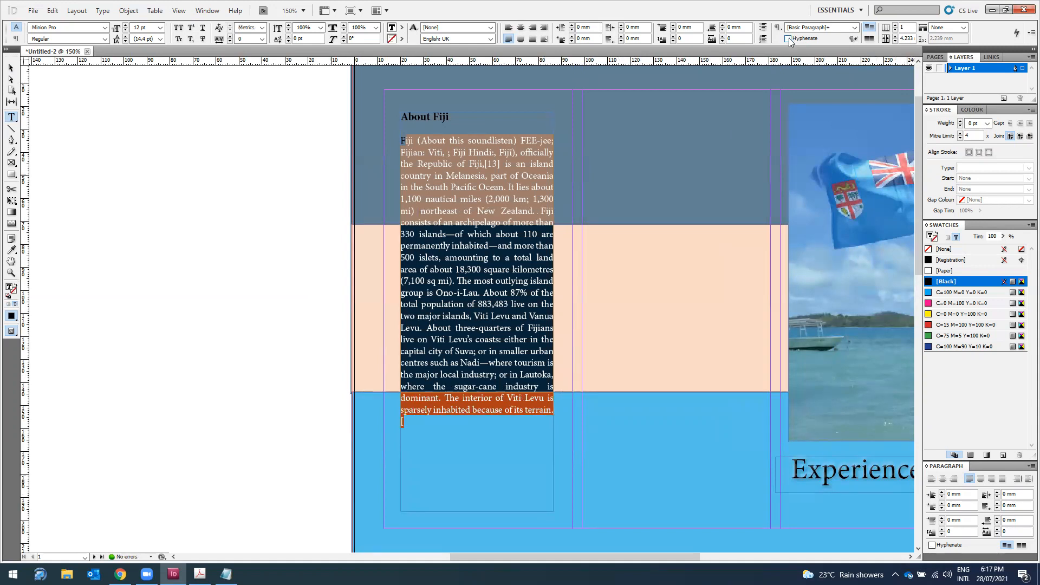
Step: Select the text frame as an object, then the dark blue background band
{"action": "left_click", "coordinate": [10, 68]}
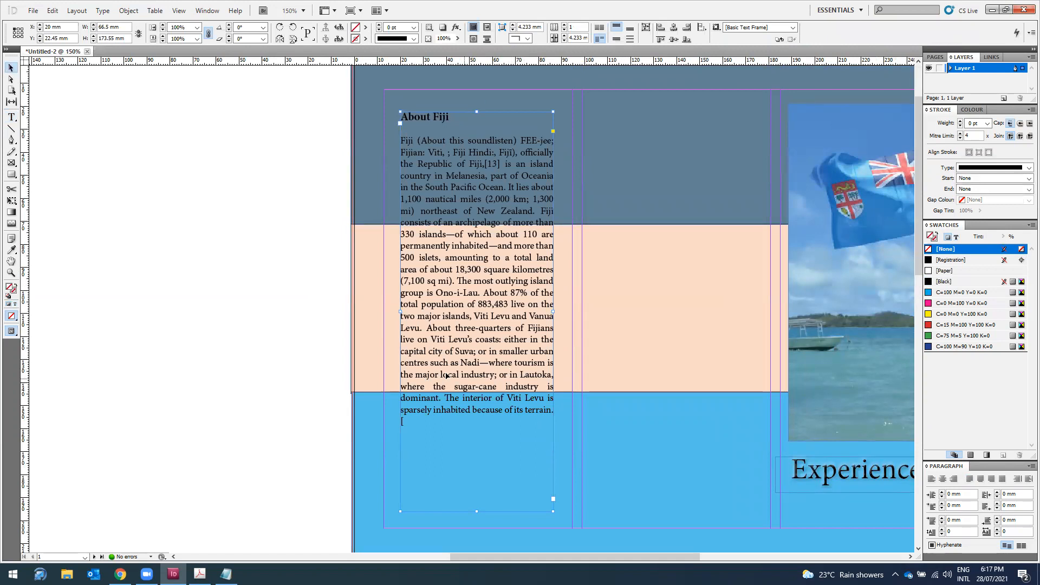
{"action": "scroll", "coordinate": [472, 293], "scroll_direction": "up", "scroll_amount": 3}
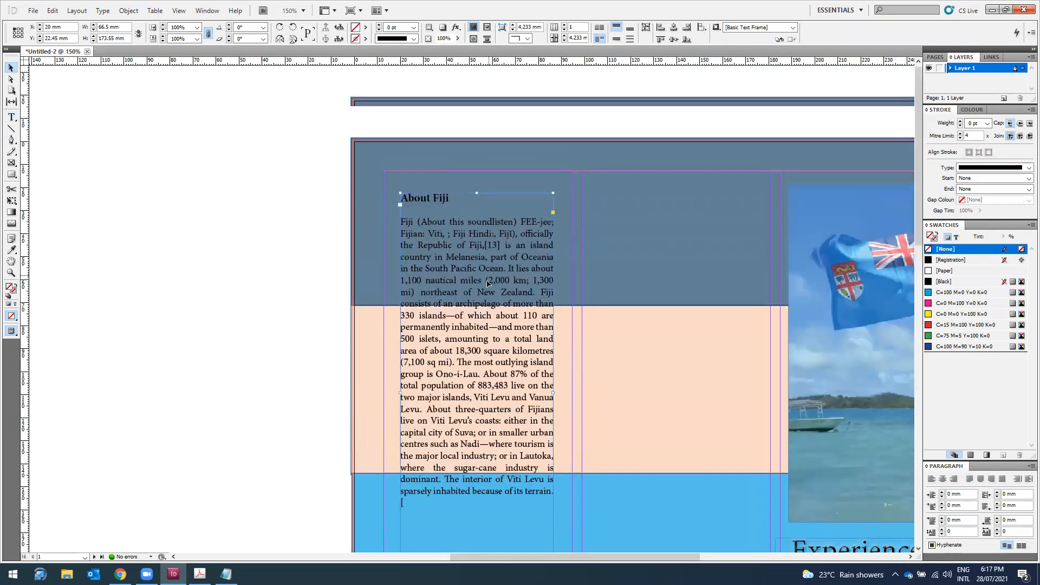
{"action": "scroll", "coordinate": [515, 255], "scroll_direction": "down", "scroll_amount": 3}
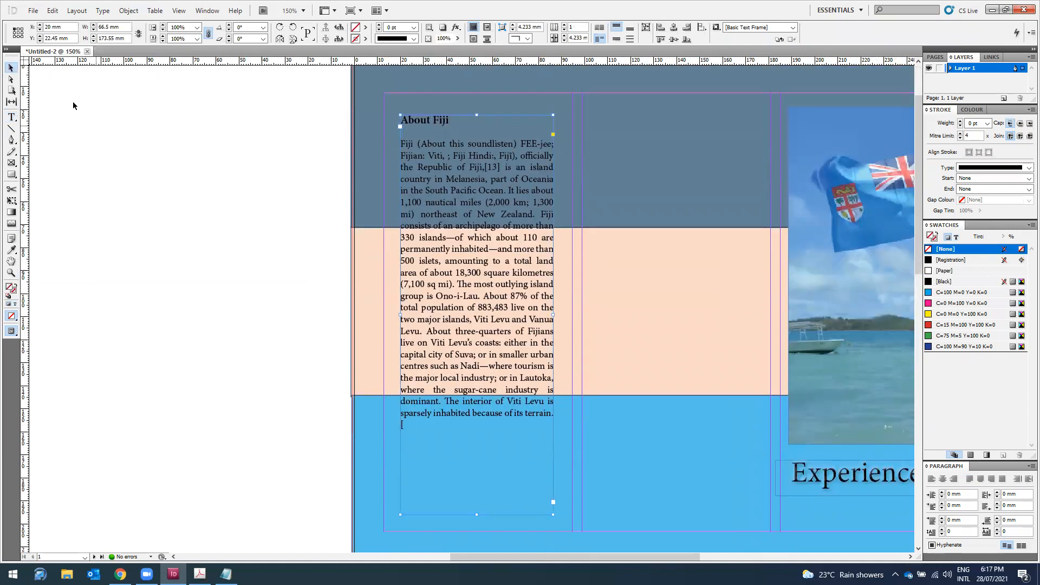
{"action": "scroll", "coordinate": [239, 122], "scroll_direction": "up", "scroll_amount": 3}
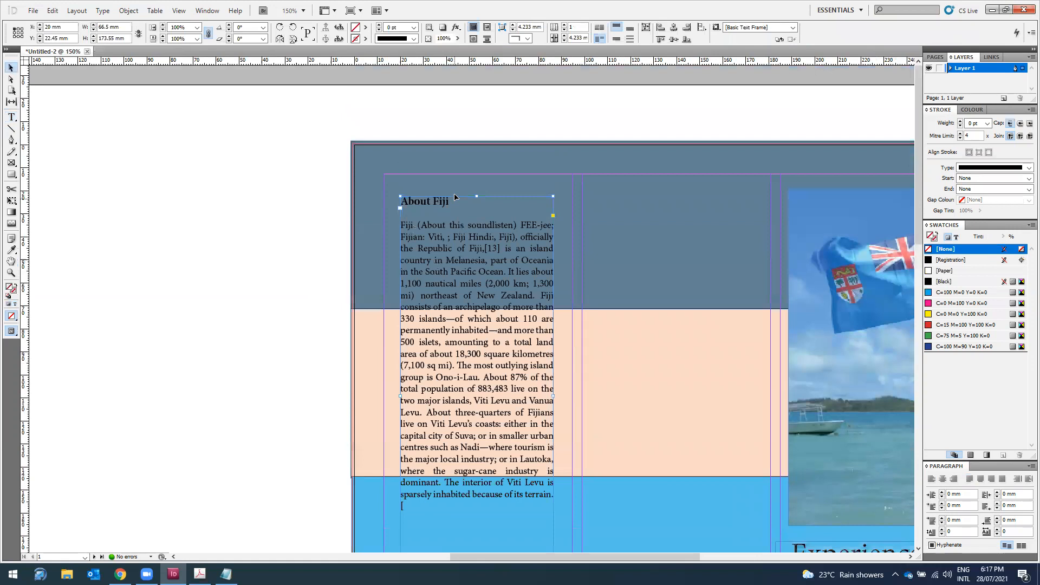
{"action": "left_click", "coordinate": [391, 156]}
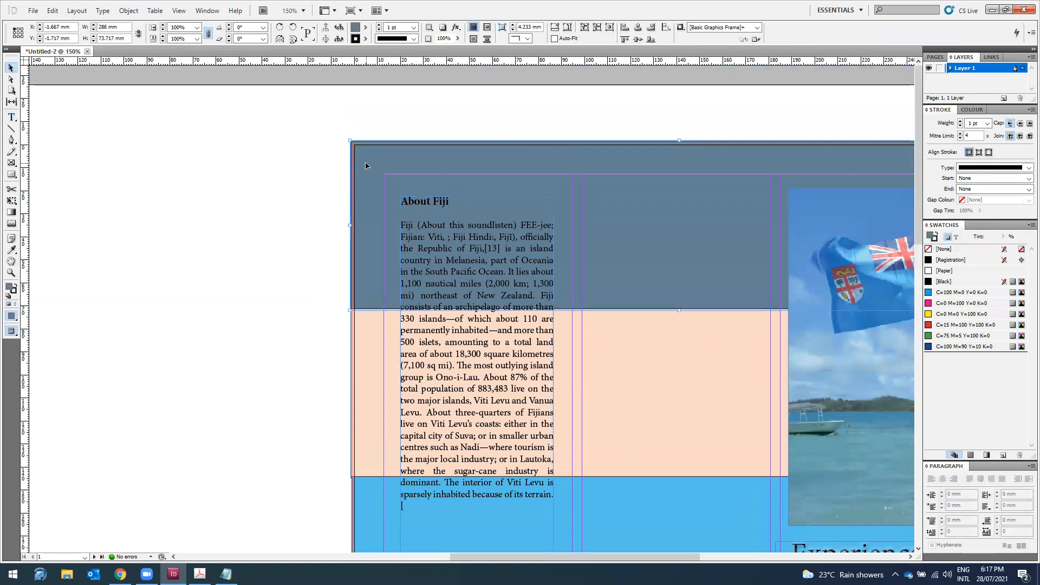
Step: Set the stroke of the dark blue and peach bands to [None]
{"action": "left_click", "coordinate": [366, 39]}
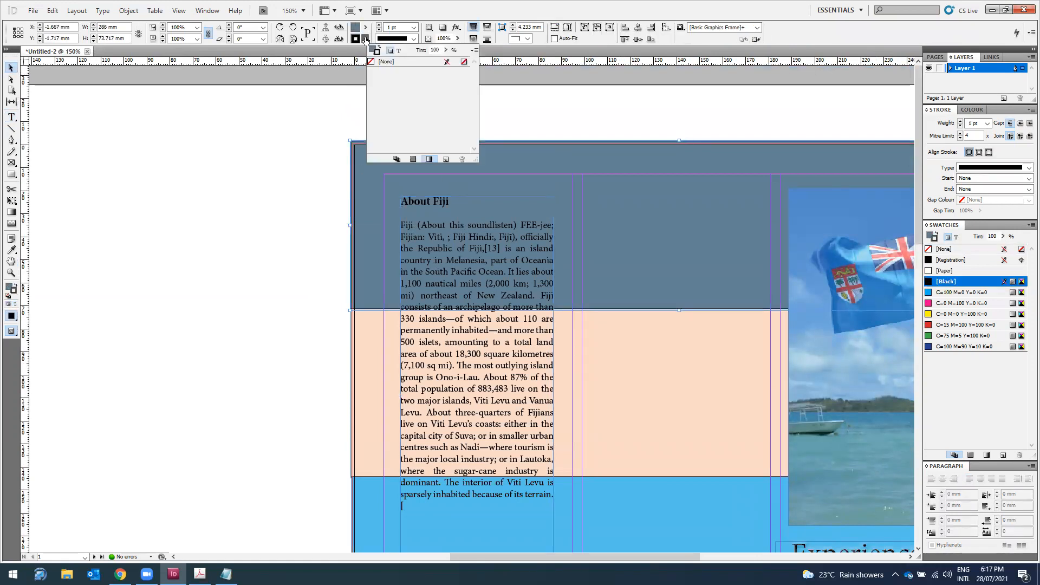
{"action": "left_click", "coordinate": [373, 62]}
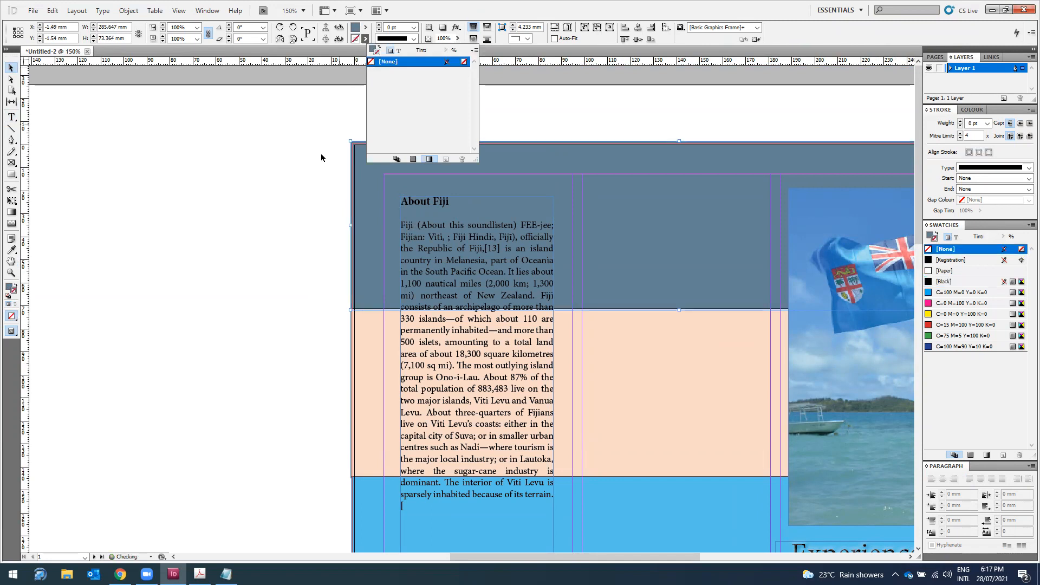
{"action": "left_click", "coordinate": [311, 165]}
{"action": "scroll", "coordinate": [311, 164], "scroll_direction": "down", "scroll_amount": 3}
{"action": "scroll", "coordinate": [371, 205], "scroll_direction": "up", "scroll_amount": 1}
{"action": "left_click", "coordinate": [372, 214]}
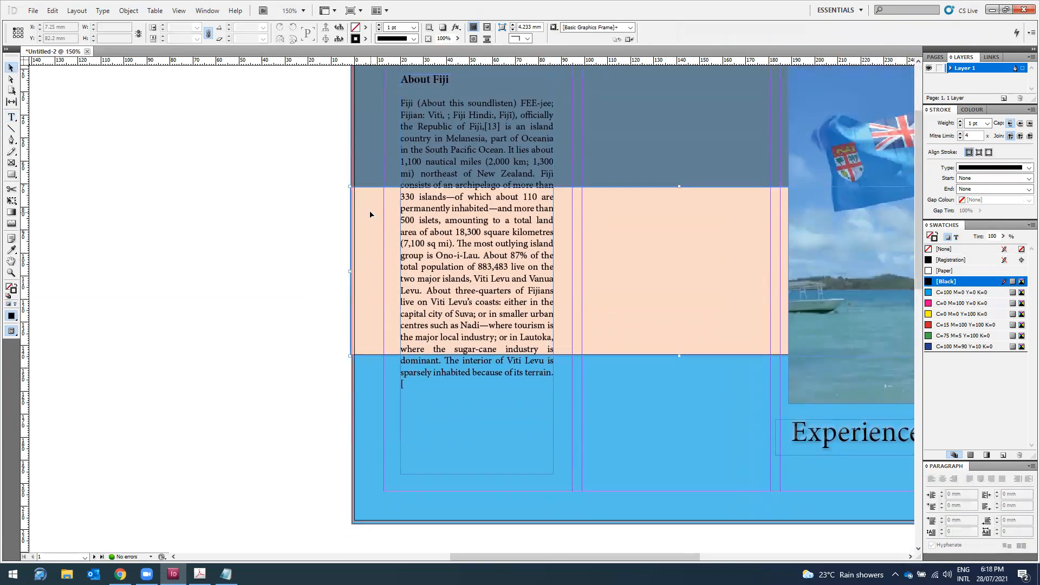
{"action": "scroll", "coordinate": [385, 141], "scroll_direction": "up", "scroll_amount": 1}
{"action": "left_click", "coordinate": [364, 39]}
{"action": "left_click", "coordinate": [383, 62]}
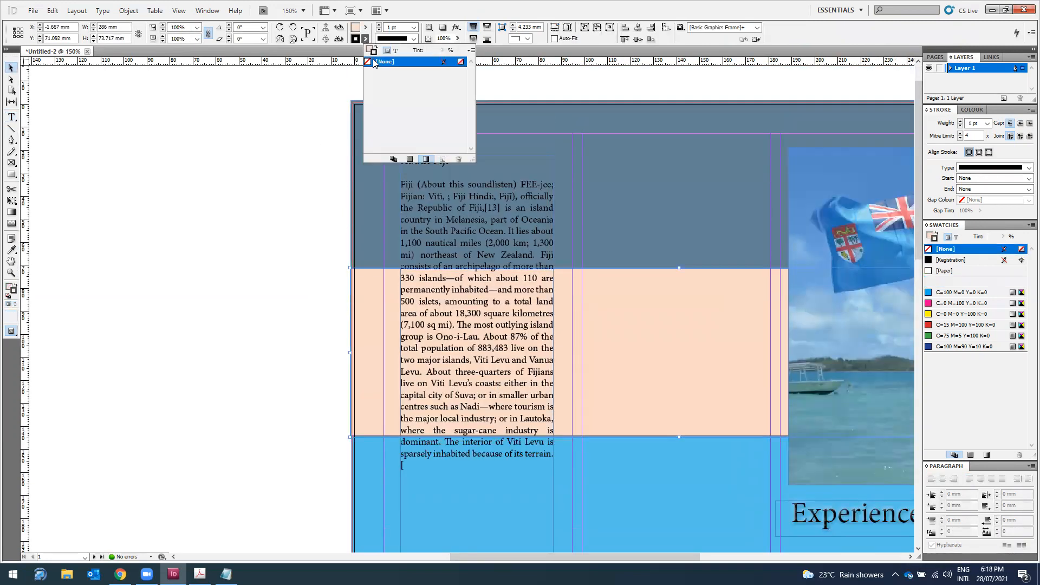
Step: Remove the light blue band's stroke, check the top band, and zoom out to 125%
{"action": "scroll", "coordinate": [300, 155], "scroll_direction": "down", "scroll_amount": 3}
{"action": "left_click", "coordinate": [355, 342]}
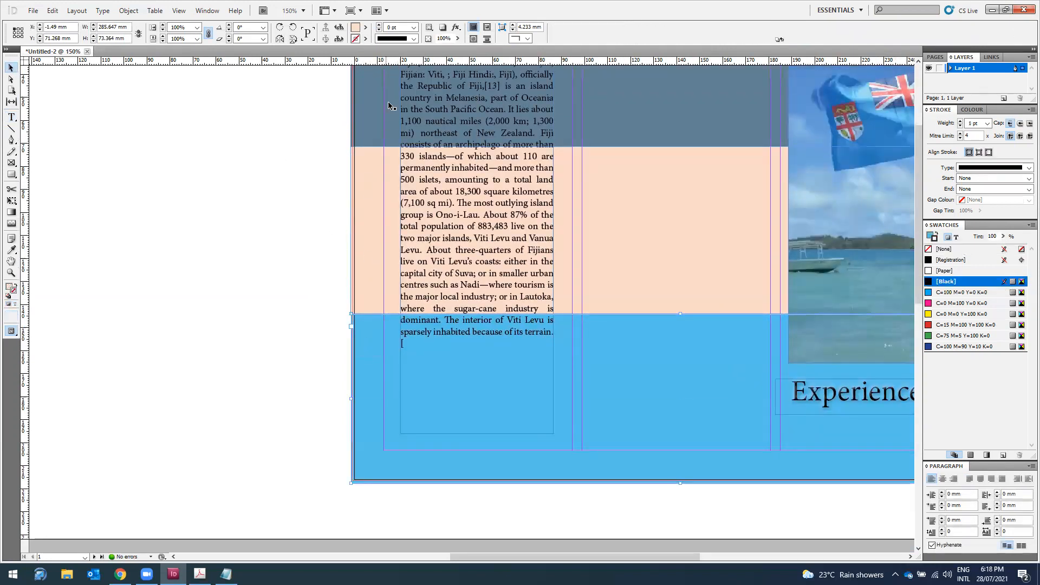
{"action": "left_click", "coordinate": [365, 38]}
{"action": "left_click", "coordinate": [384, 61]}
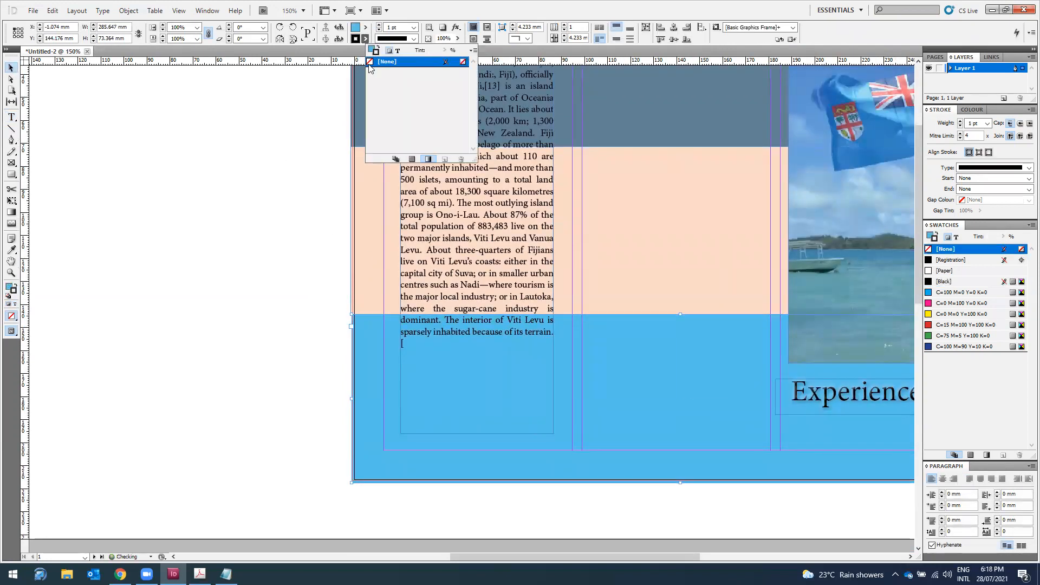
{"action": "left_click", "coordinate": [254, 248]}
{"action": "scroll", "coordinate": [256, 242], "scroll_direction": "up", "scroll_amount": 4}
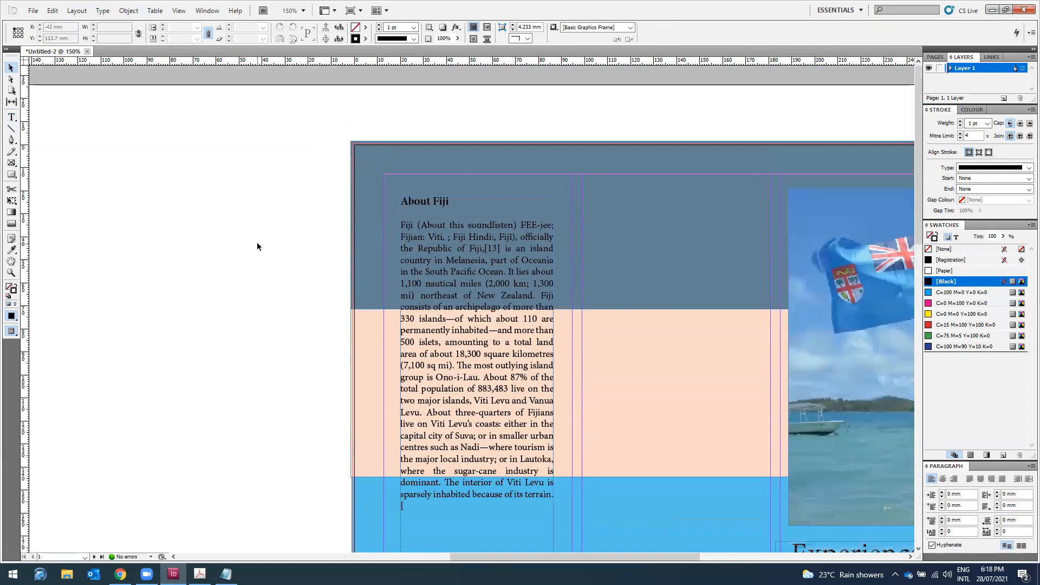
{"action": "left_click", "coordinate": [678, 249]}
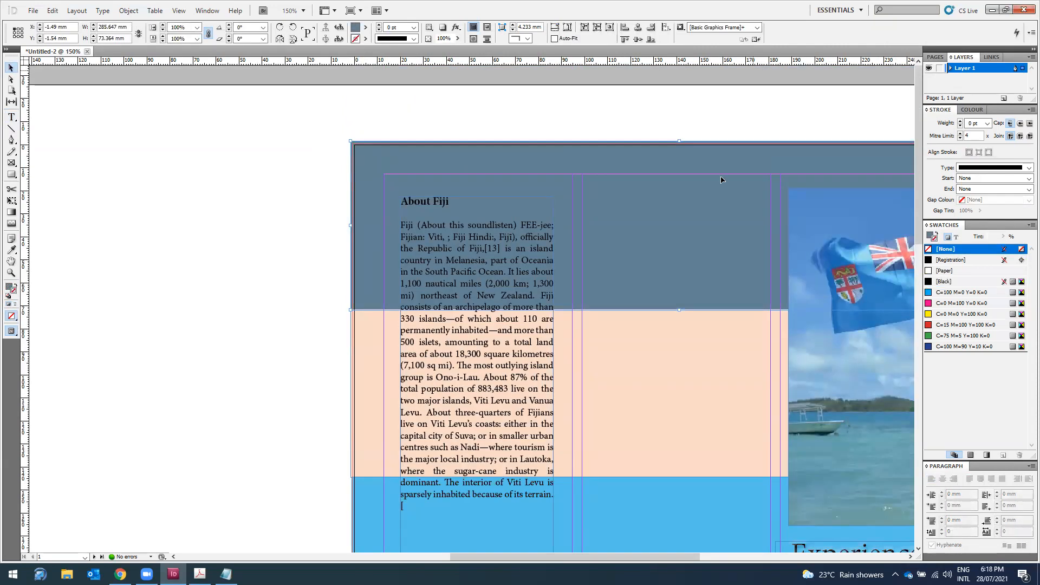
{"action": "scroll", "coordinate": [722, 180], "scroll_direction": "down", "scroll_amount": 2}
{"action": "key", "text": "ctrl+minus"}
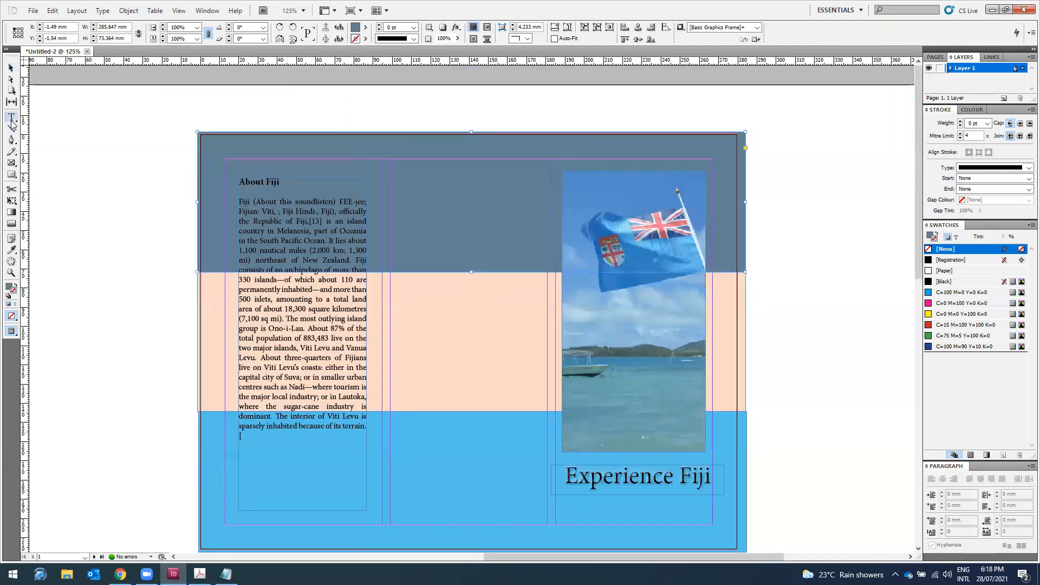
Step: Alt-drag a copy of the About Fiji frame into the middle column and clear its text
{"action": "left_click", "coordinate": [270, 291]}
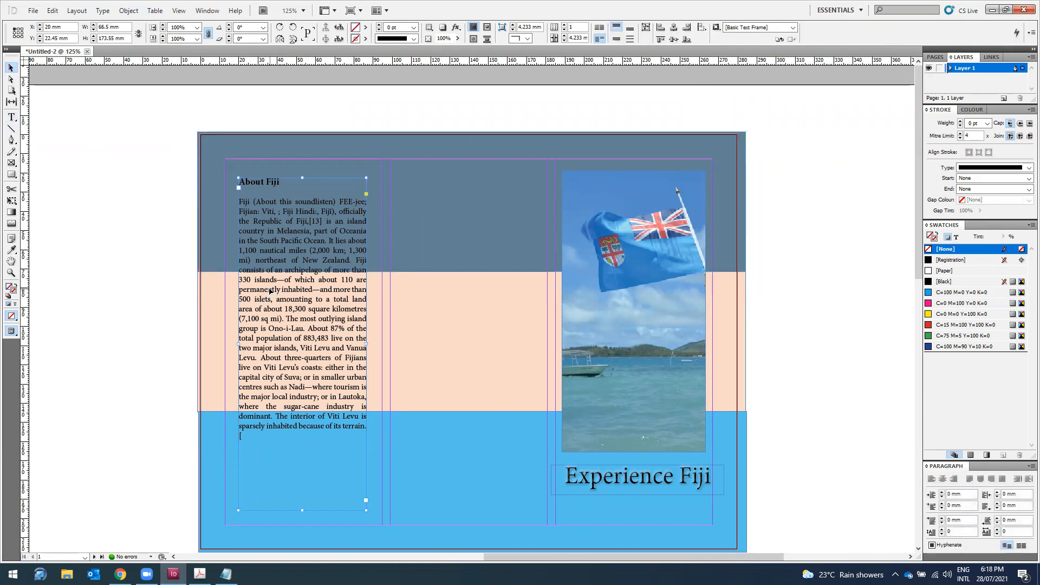
{"action": "left_click_drag", "start_coordinate": [270, 291], "coordinate": [437, 290]}
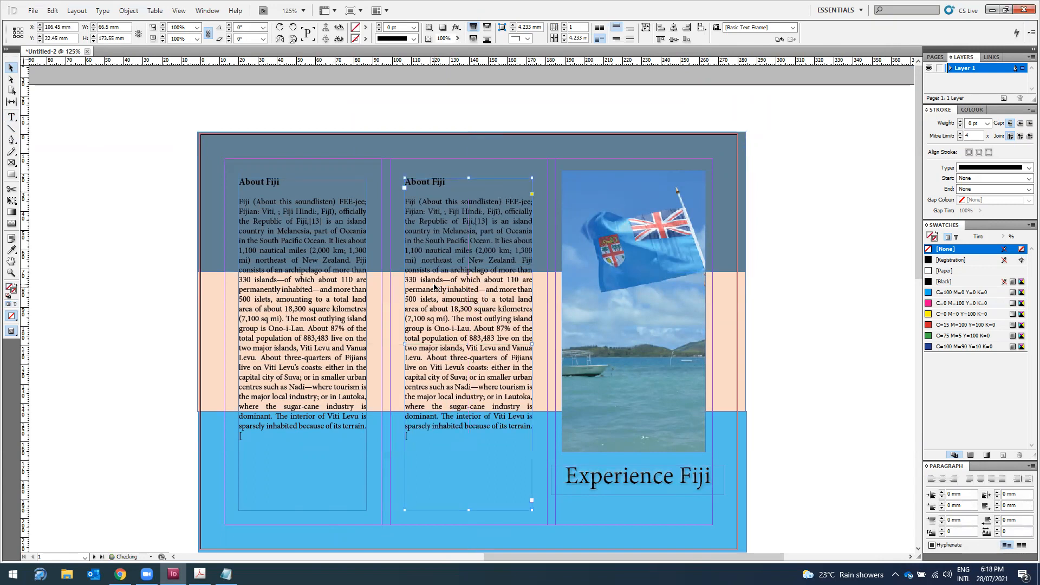
{"action": "double_click", "coordinate": [434, 290]}
{"action": "mouse_move", "coordinate": [407, 183]}
{"action": "left_mouse_down"}
{"action": "mouse_move", "coordinate": [445, 182]}
{"action": "mouse_move", "coordinate": [405, 202]}
{"action": "left_mouse_up"}
{"action": "type", "text": "ContFiji ("}
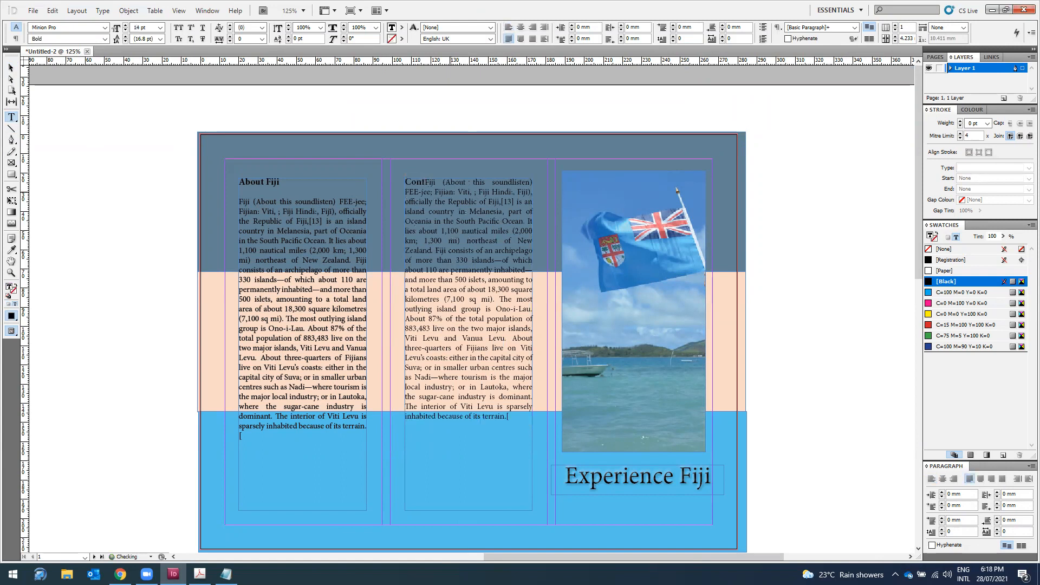
{"action": "key", "text": "ctrl+a"}
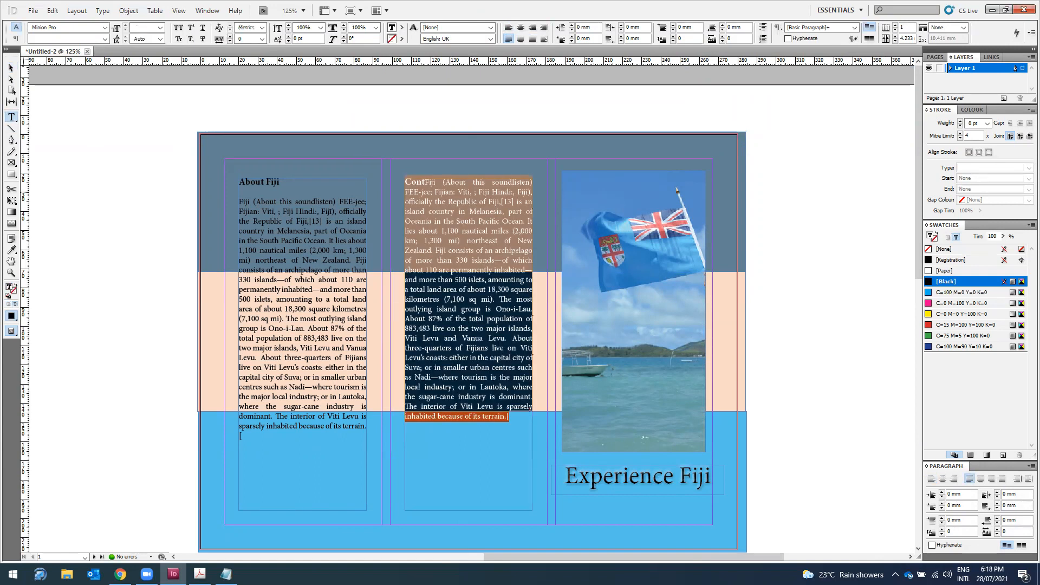
{"action": "key", "text": "BackSpace"}
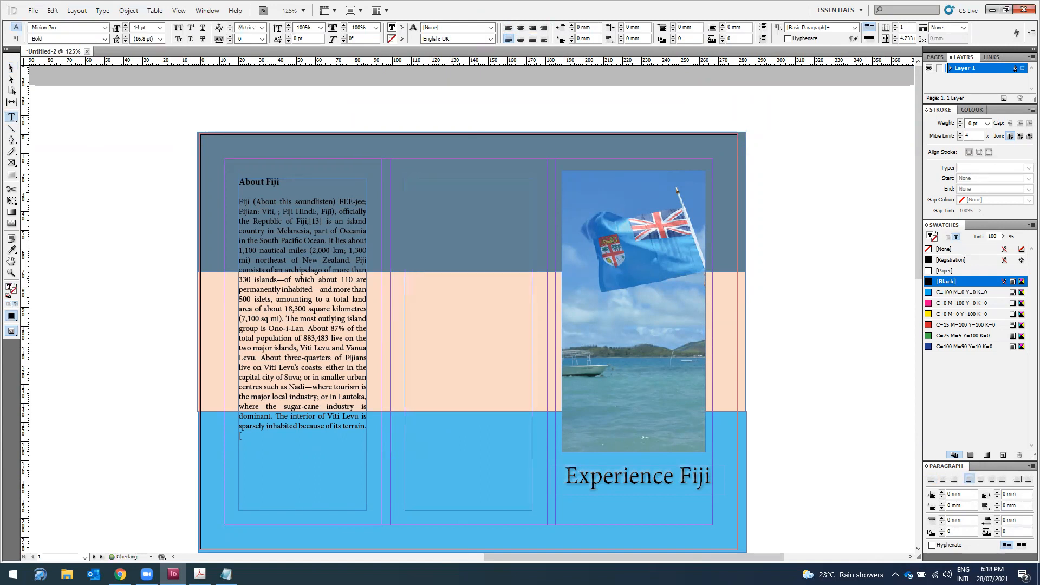
{"action": "key", "text": "BackSpace"}
Step: In Regular style, type an Email line with the contact e-mail and a Phone line with a +679 number
{"action": "left_click", "coordinate": [105, 39]}
{"action": "left_click", "coordinate": [86, 71]}
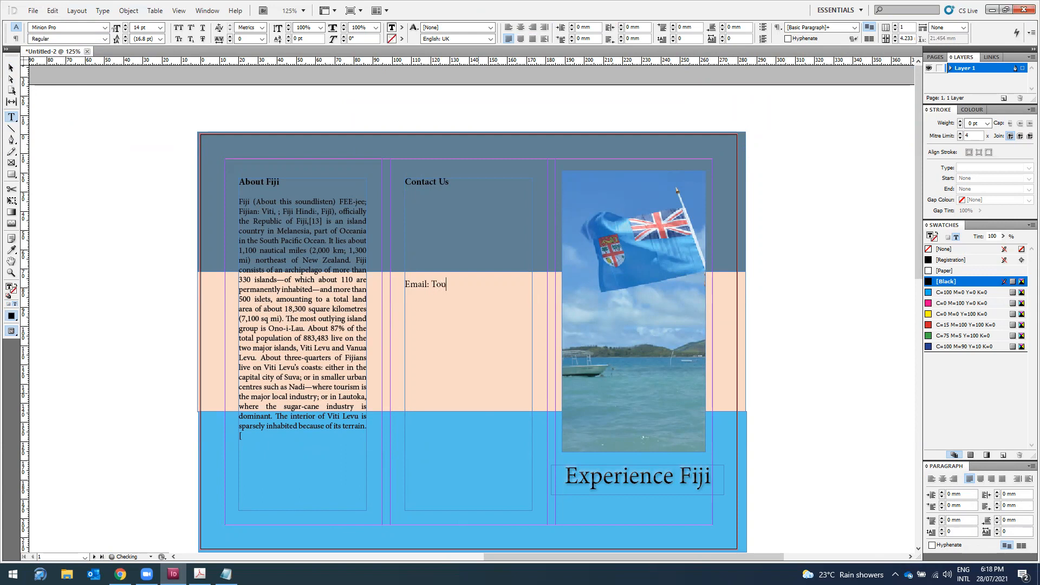
{"action": "key", "text": "Return"}
{"action": "type", "text": "Phone: 999 999"}
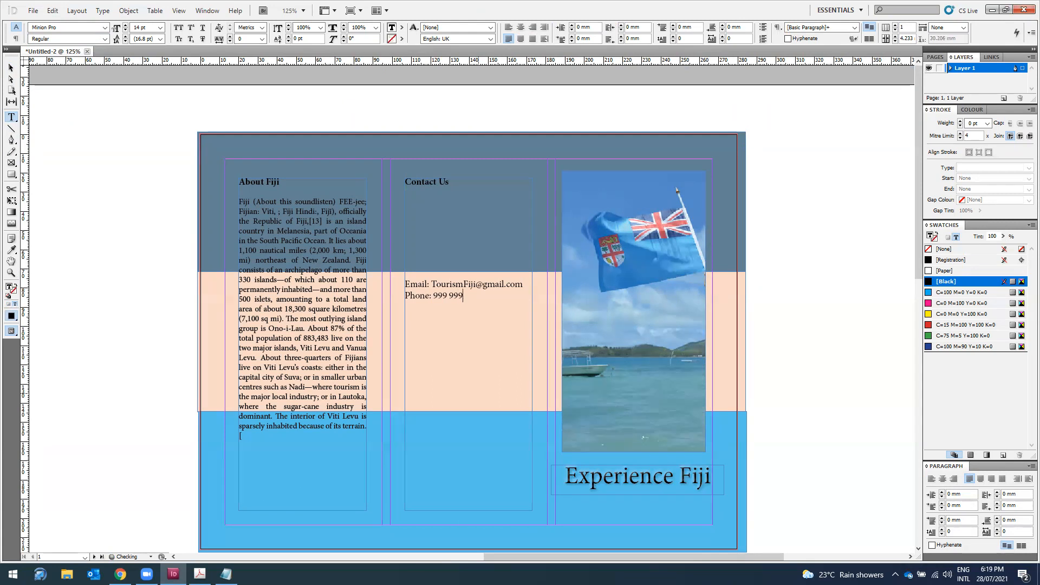
{"action": "key", "text": "Left"}
{"action": "key", "text": "Left"}
{"action": "key", "text": "Left"}
{"action": "type", "text": "+679"}
Step: Select both the Email and Phone lines to resize them
{"action": "left_click", "coordinate": [462, 286]}
{"action": "left_click_drag", "start_coordinate": [501, 296], "coordinate": [404, 282]}
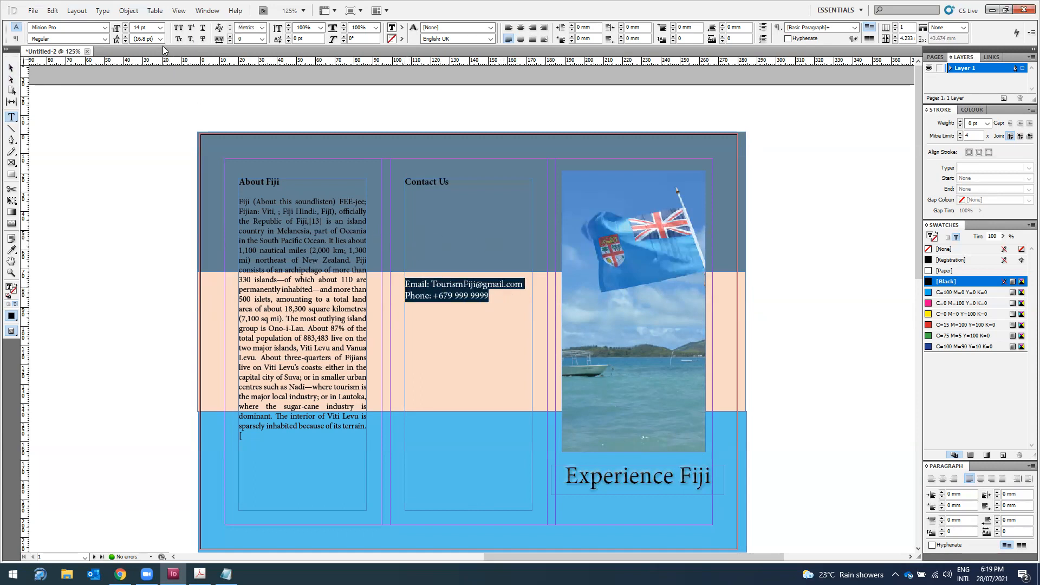
{"action": "left_click", "coordinate": [160, 28]}
Step: Set the contact lines to 12 pt and centre them in the frame
{"action": "left_click", "coordinate": [138, 85]}
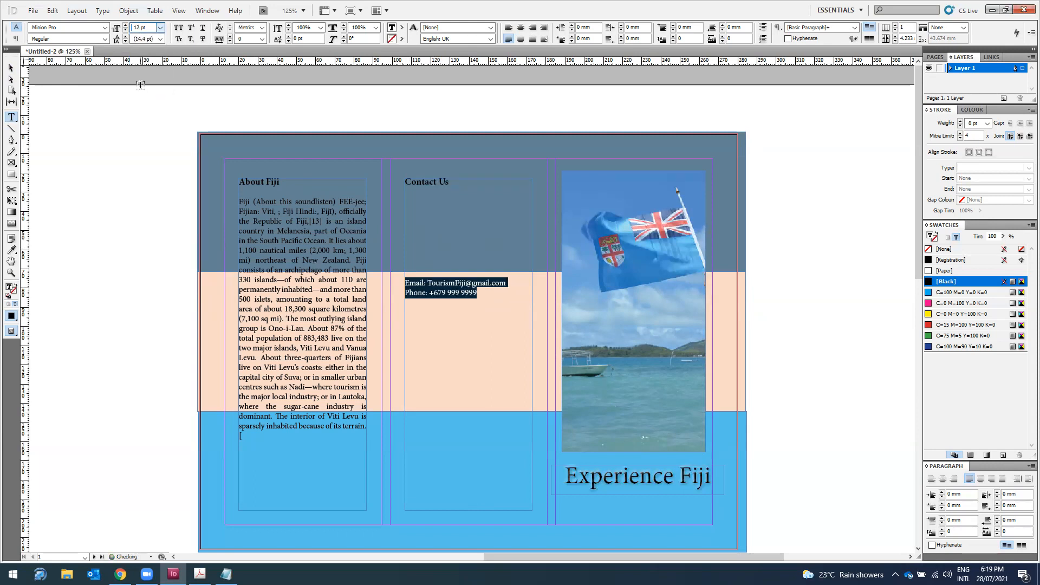
{"action": "left_click", "coordinate": [520, 27]}
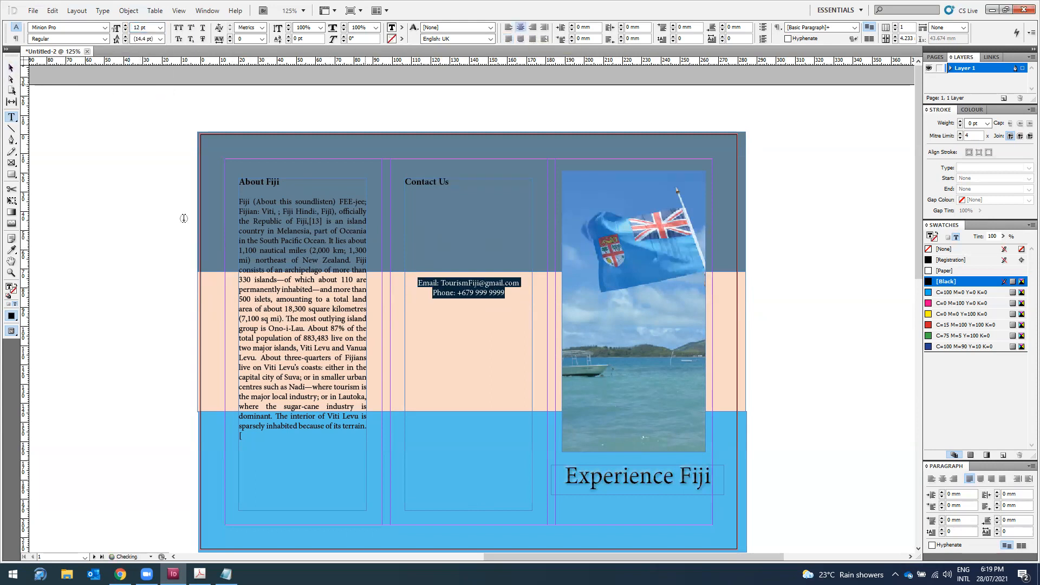
{"action": "left_click", "coordinate": [30, 89]}
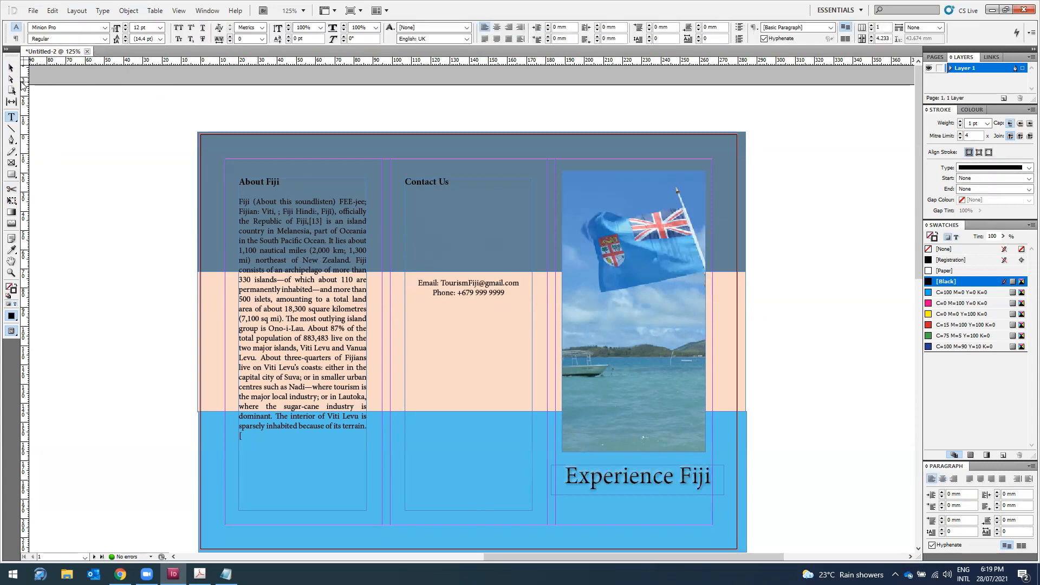
Step: Shorten the Contact Us frame from the top and delete the blank lines above Email
{"action": "left_click", "coordinate": [11, 68]}
{"action": "left_click", "coordinate": [491, 173]}
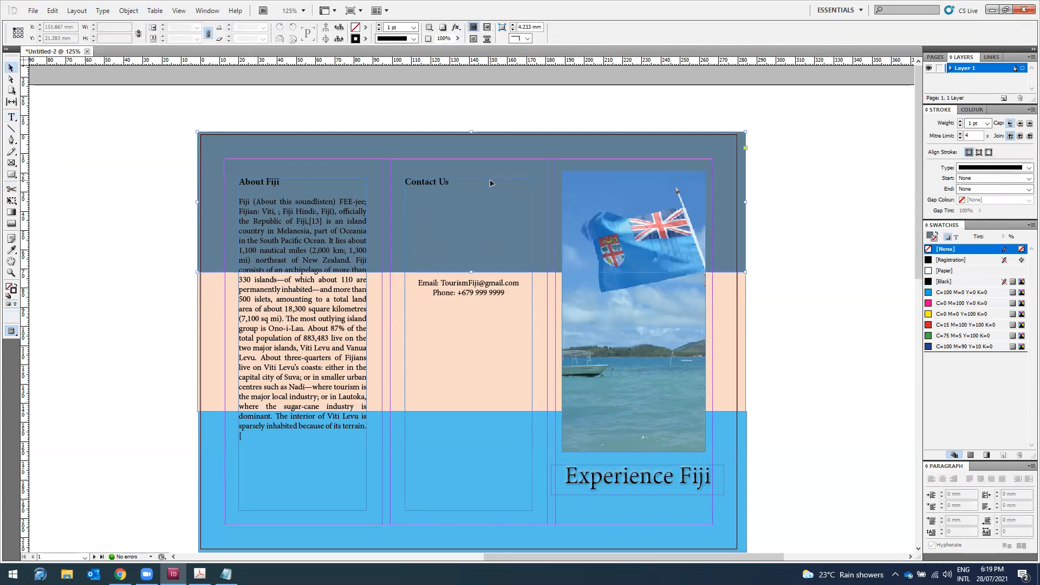
{"action": "left_click", "coordinate": [472, 180]}
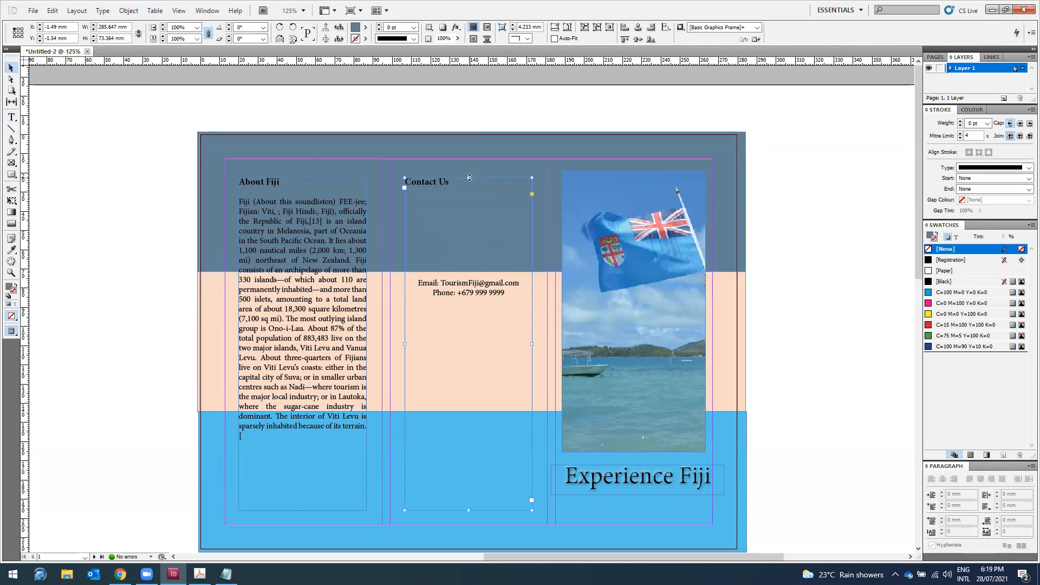
{"action": "left_click_drag", "start_coordinate": [469, 178], "coordinate": [465, 351]}
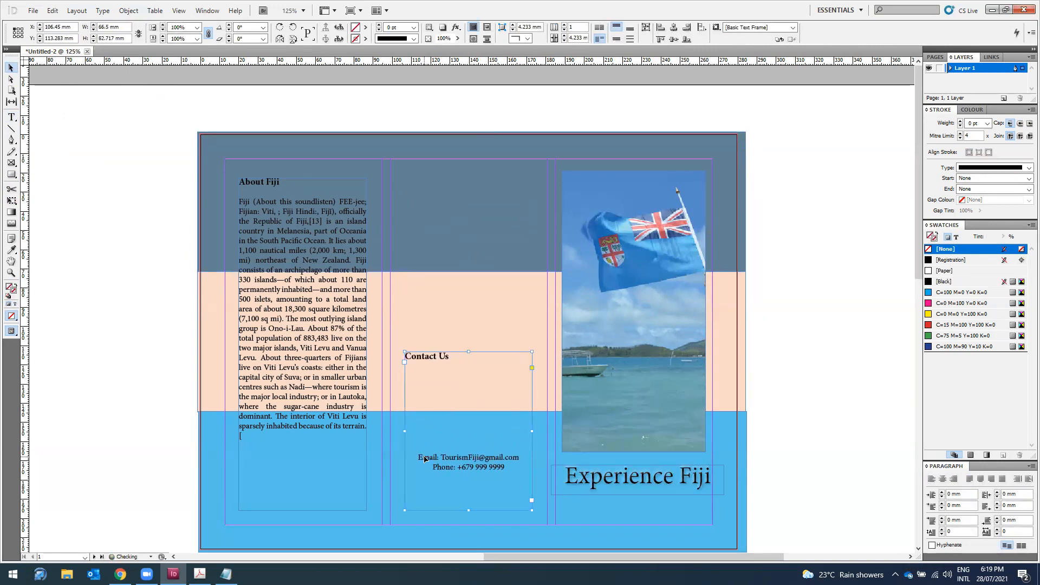
{"action": "double_click", "coordinate": [421, 455]}
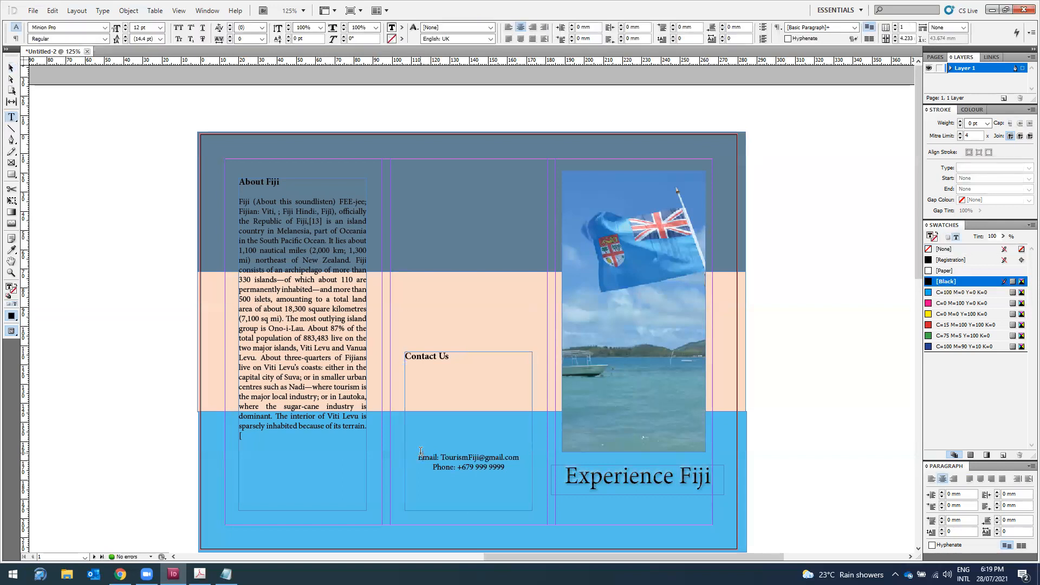
{"action": "key", "text": "BackSpace"}
{"action": "key", "text": "BackSpace"}
{"action": "key", "text": "BackSpace"}
{"action": "key", "text": "BackSpace"}
{"action": "key", "text": "BackSpace"}
{"action": "key", "text": "BackSpace"}
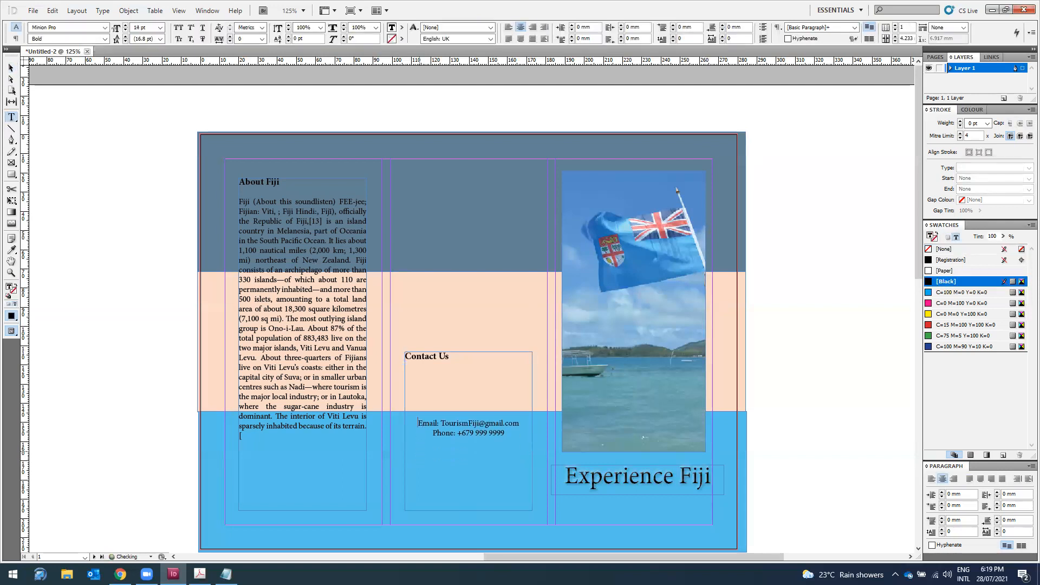
{"action": "key", "text": "BackSpace"}
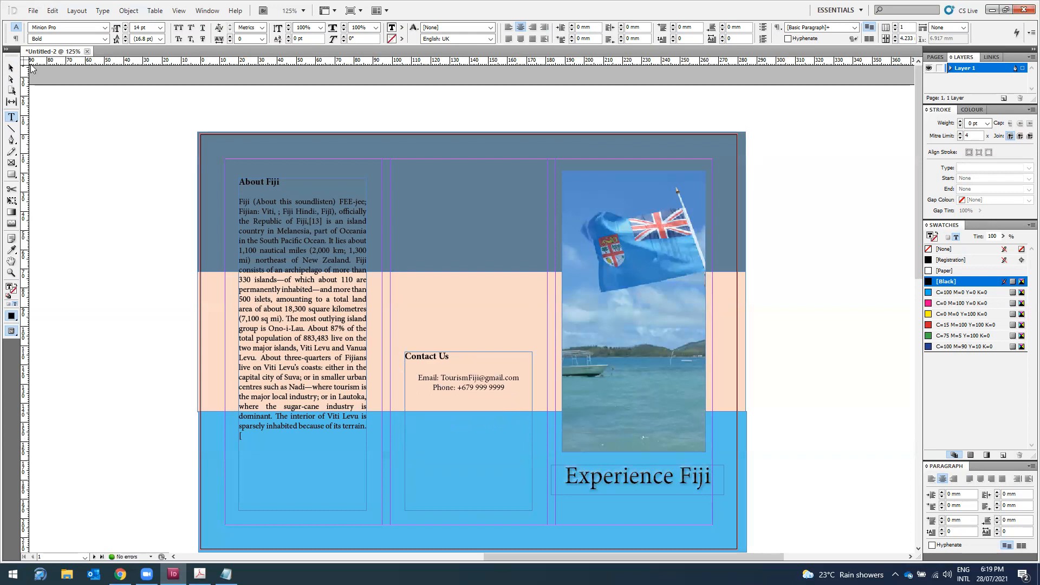
Step: Fit the Contact Us frame into the lower blue band, then open a new Chrome tab
{"action": "left_click", "coordinate": [11, 67]}
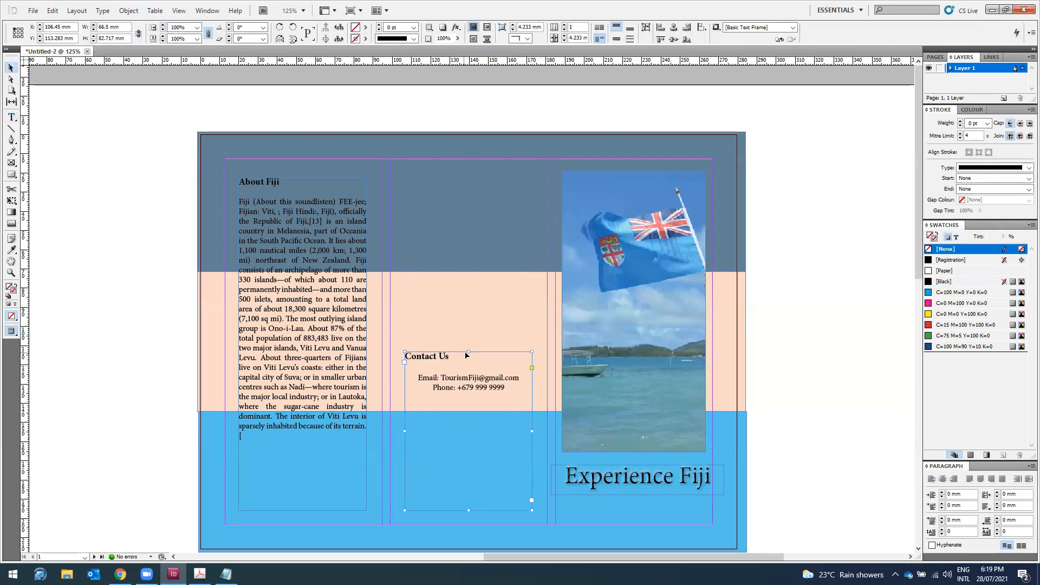
{"action": "left_click_drag", "start_coordinate": [470, 352], "coordinate": [470, 452]}
{"action": "left_click", "coordinate": [120, 574]}
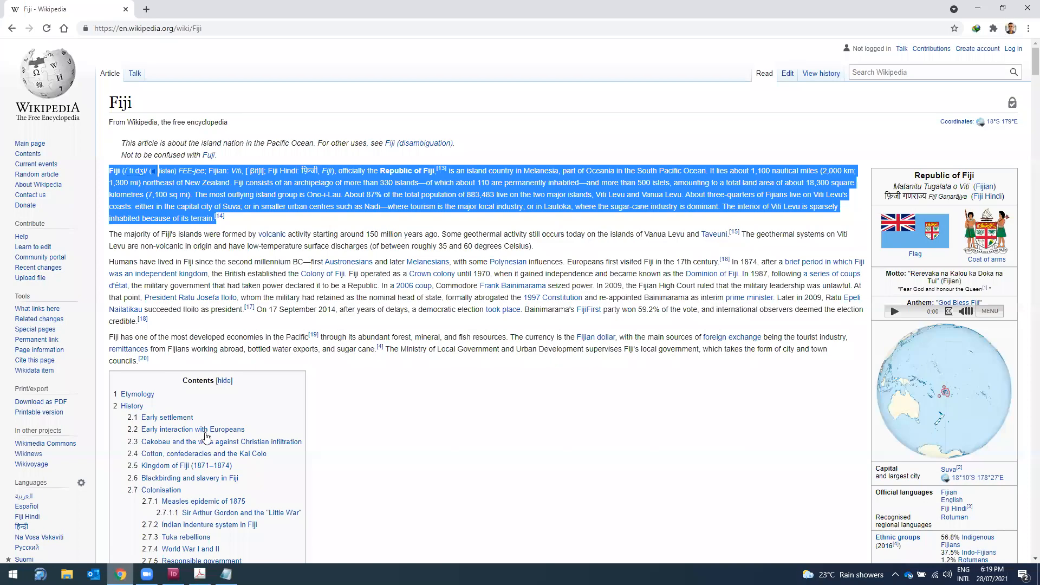
{"action": "left_click", "coordinate": [146, 9]}
Step: Run a Google image search for 'fiji'
{"action": "type", "text": "fiji"}
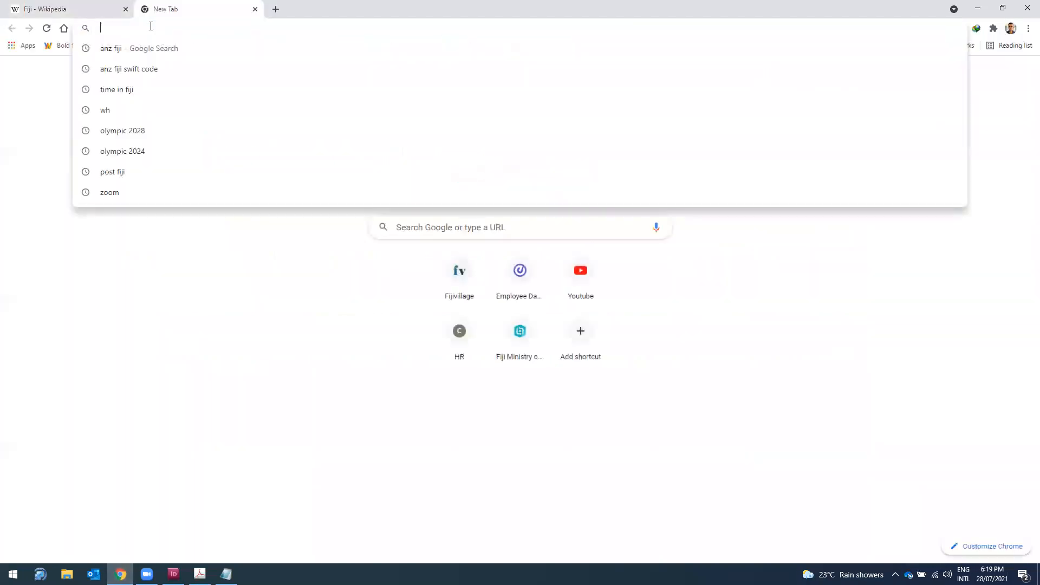
{"action": "key", "text": "Return"}
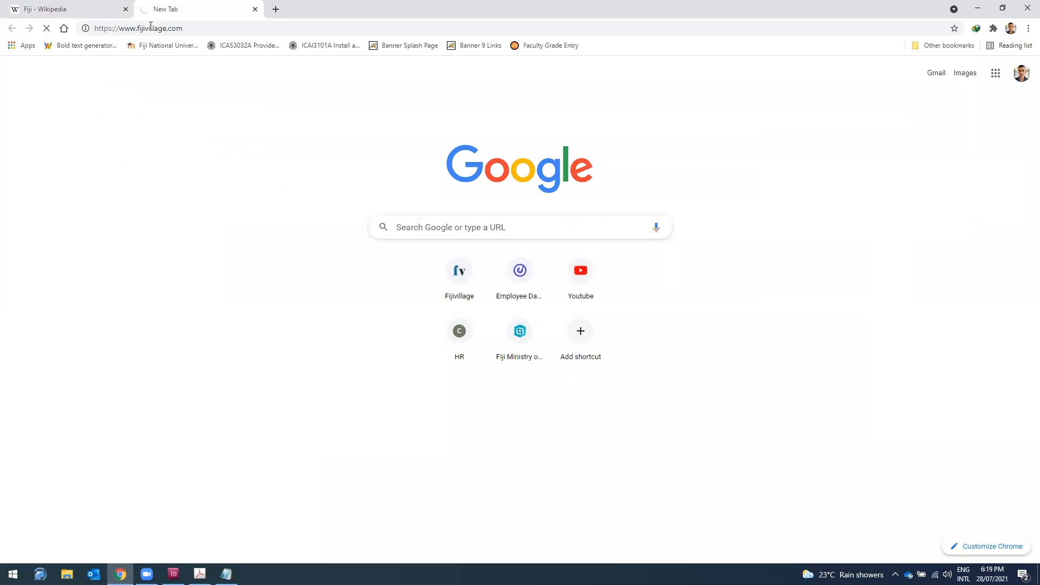
{"action": "left_click", "coordinate": [151, 27]}
{"action": "type", "text": "fiji"}
{"action": "key", "text": "Delete"}
{"action": "key", "text": "Return"}
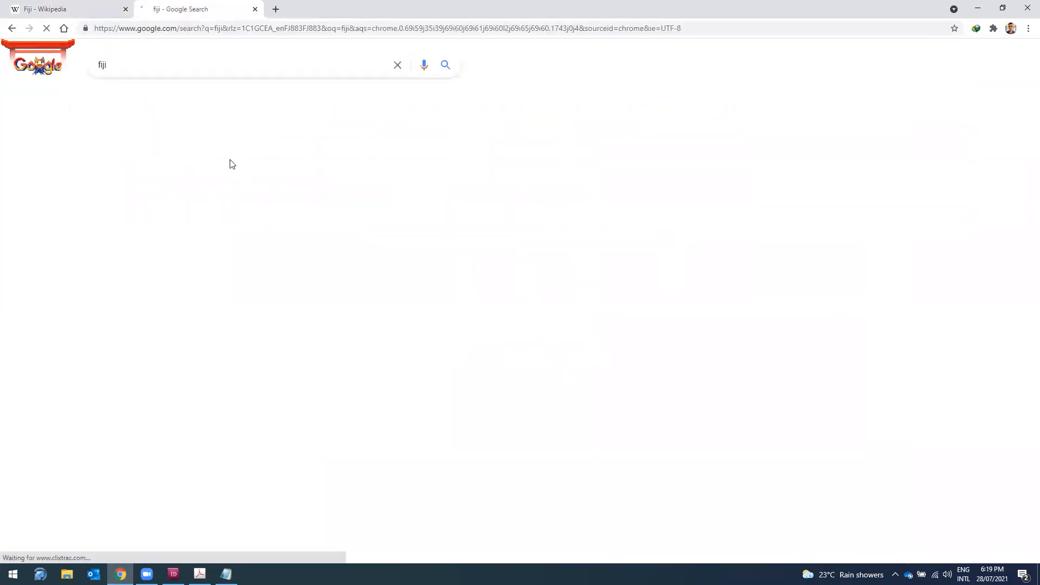
{"action": "left_click", "coordinate": [152, 101]}
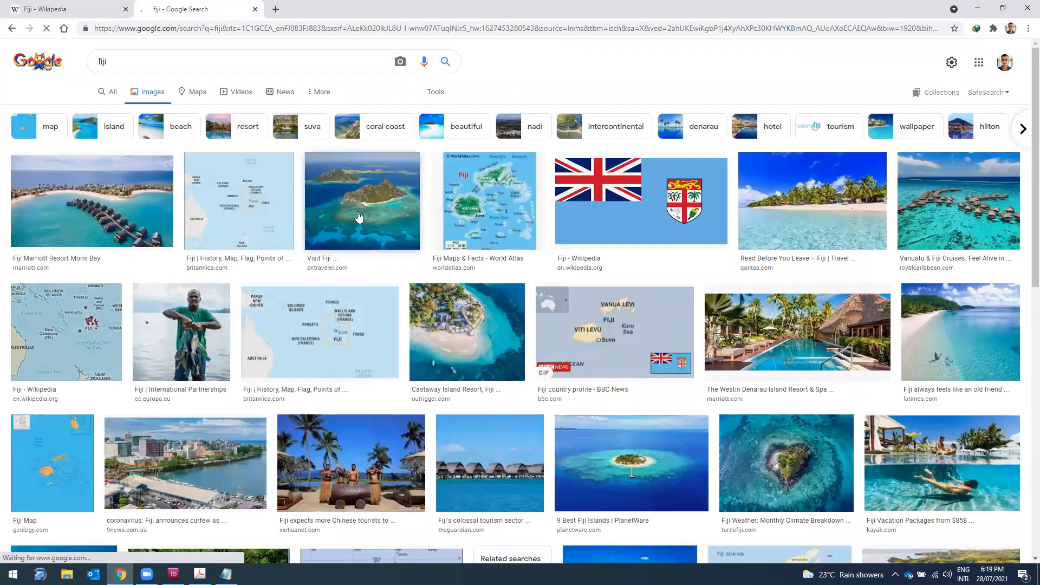
Step: Save the Fiji Marriott Resort Momi Bay photo to the Desktop
{"action": "left_click", "coordinate": [117, 211]}
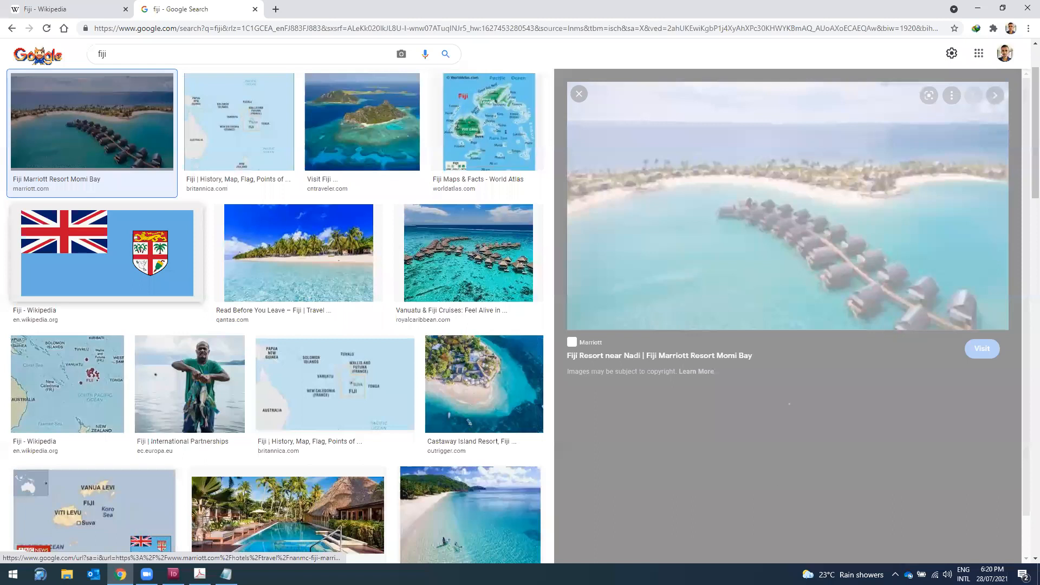
{"action": "right_click", "coordinate": [781, 233]}
{"action": "left_click", "coordinate": [857, 348]}
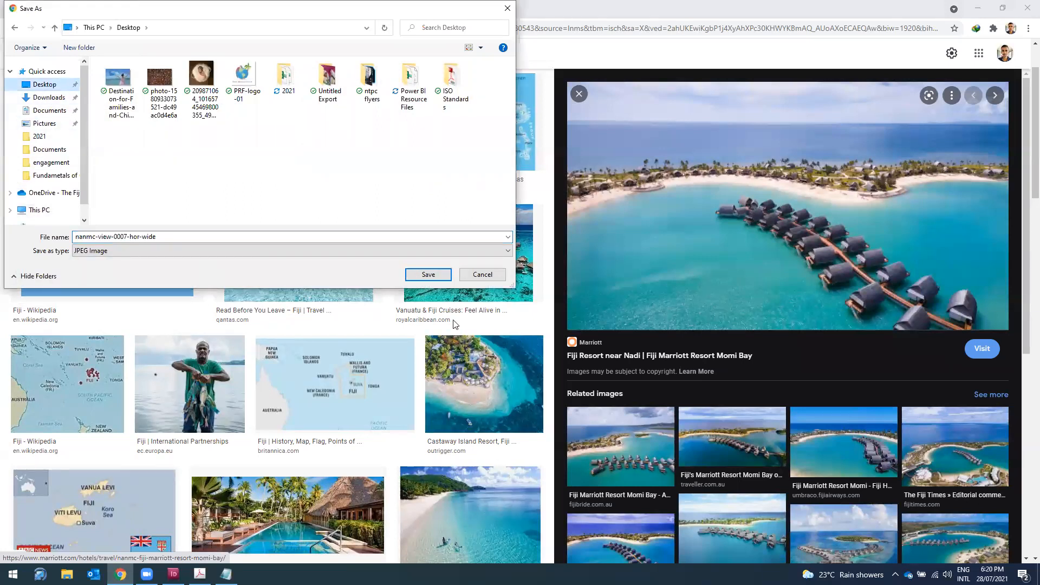
{"action": "left_click", "coordinate": [429, 274]}
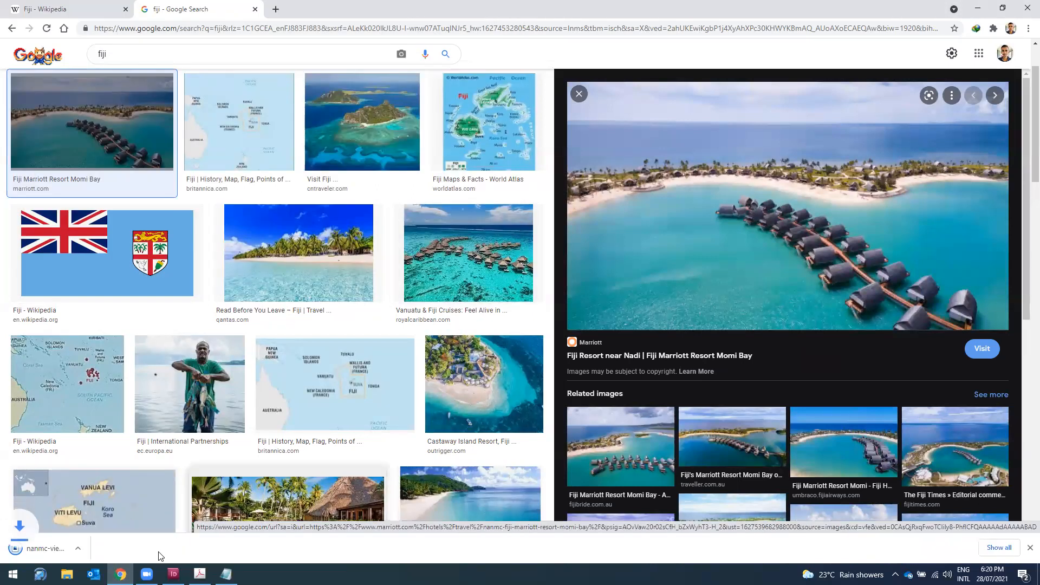
{"action": "left_click", "coordinate": [173, 574]}
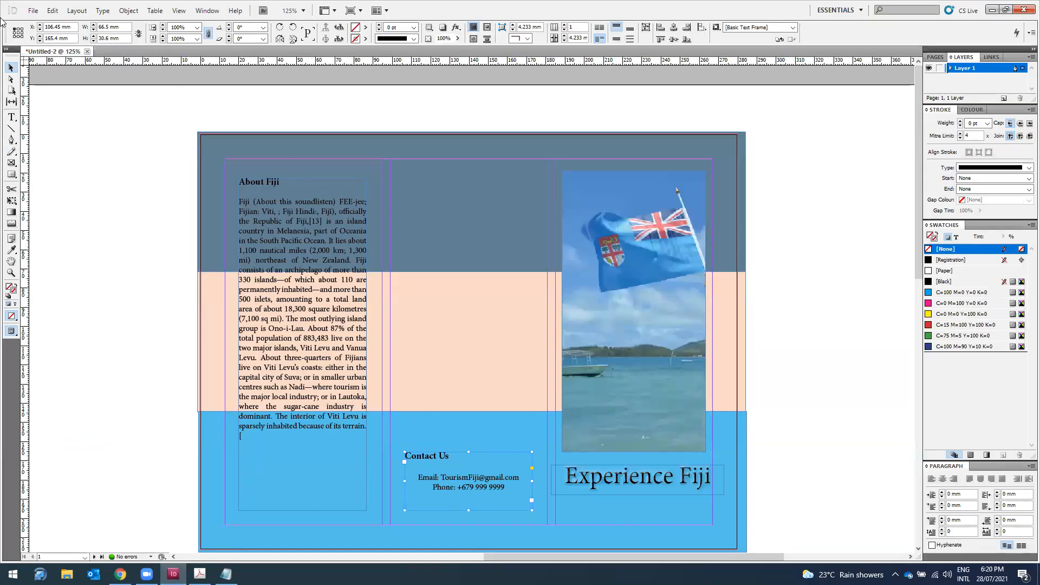
Step: Place the nanmc-view-0007-hor-wide resort image into the document
{"action": "left_click", "coordinate": [32, 11]}
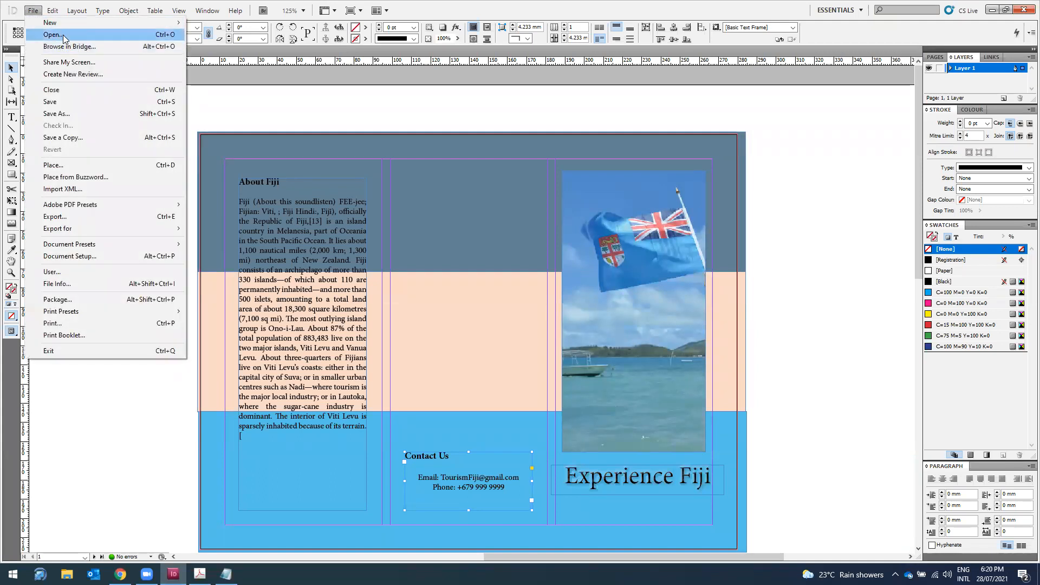
{"action": "left_click", "coordinate": [53, 165]}
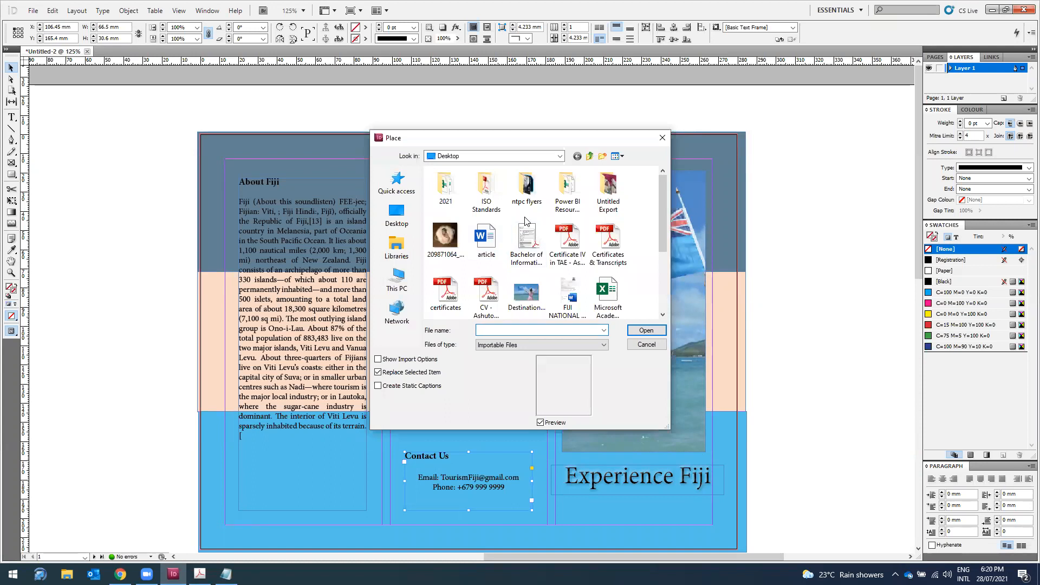
{"action": "scroll", "coordinate": [525, 219], "scroll_direction": "down", "scroll_amount": 2}
{"action": "left_click", "coordinate": [445, 235]}
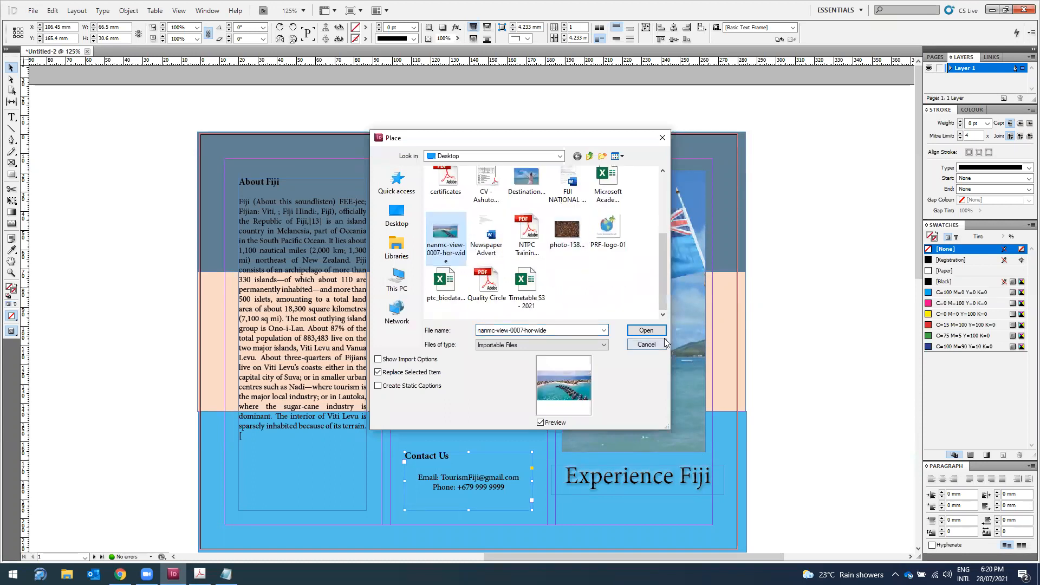
{"action": "left_click", "coordinate": [646, 330]}
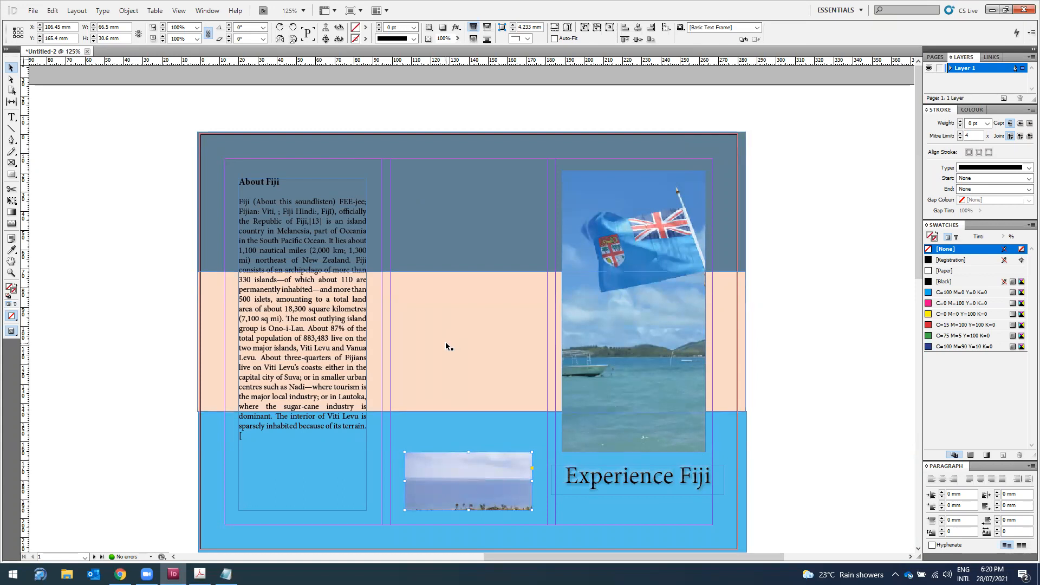
Step: Undo the frame replacement, drop the image into the lower band, then undo that too
{"action": "key", "text": "ctrl+z"}
{"action": "left_click", "coordinate": [460, 333]}
{"action": "left_click_drag", "start_coordinate": [428, 332], "coordinate": [538, 336]}
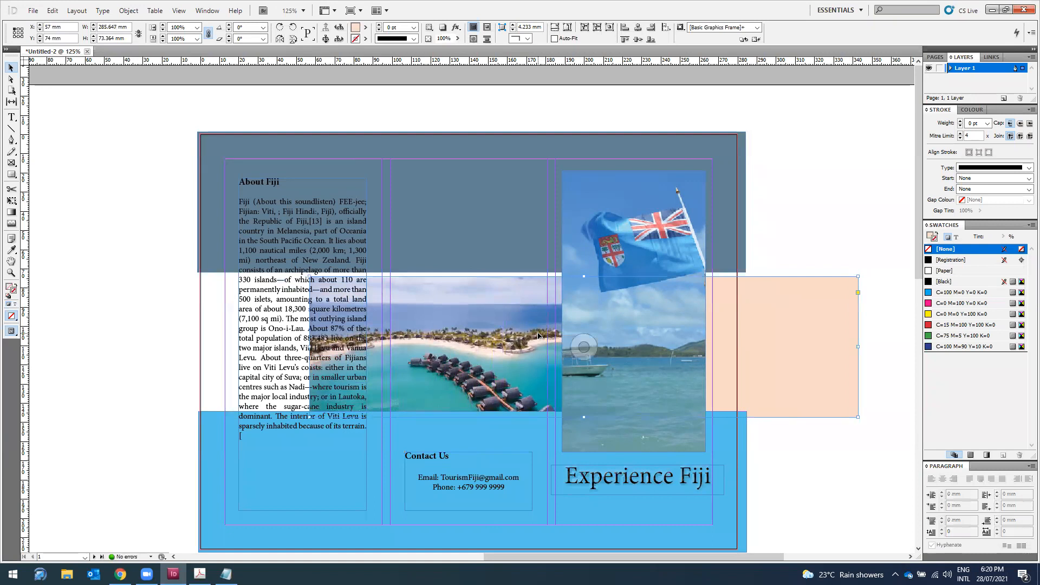
{"action": "key", "text": "ctrl+z"}
{"action": "key", "text": "ctrl+z"}
{"action": "key", "text": "ctrl+z"}
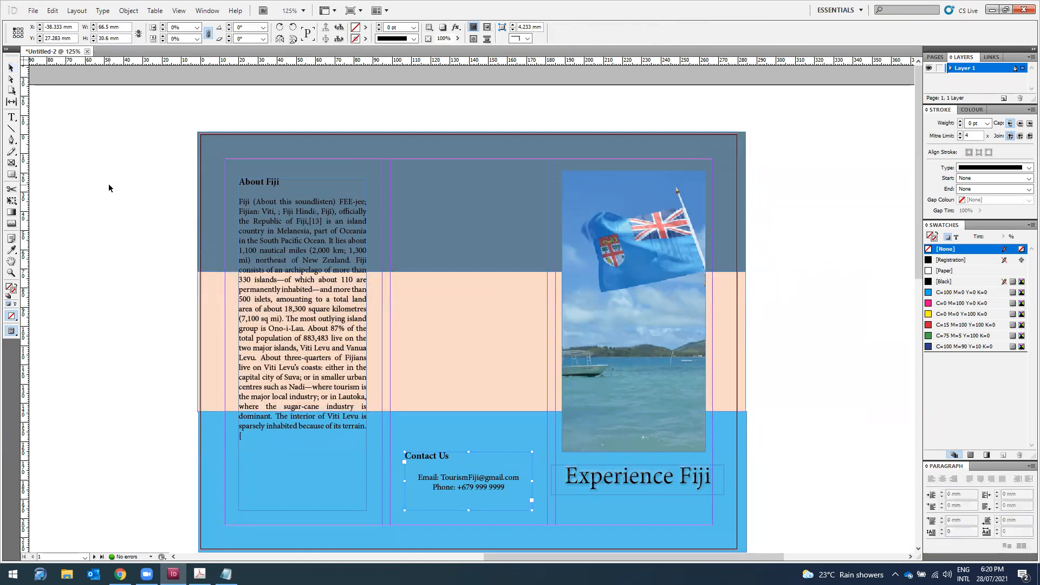
Step: Place the resort photo in a 66.5 mm-wide frame lengthened down the middle panel
{"action": "left_click", "coordinate": [126, 187]}
{"action": "left_click_drag", "start_coordinate": [149, 207], "coordinate": [435, 205]}
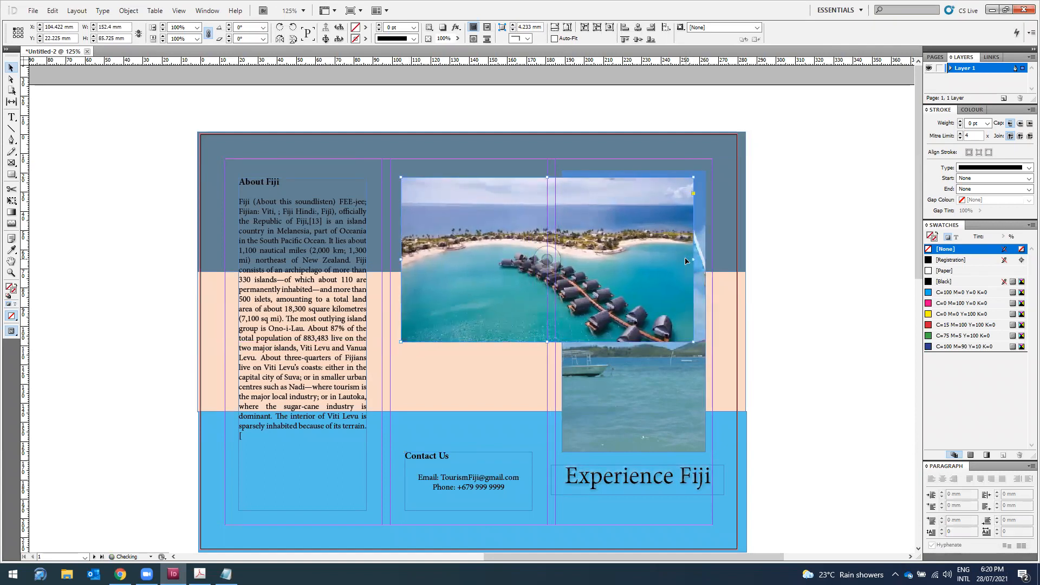
{"action": "left_click_drag", "start_coordinate": [693, 260], "coordinate": [530, 248]}
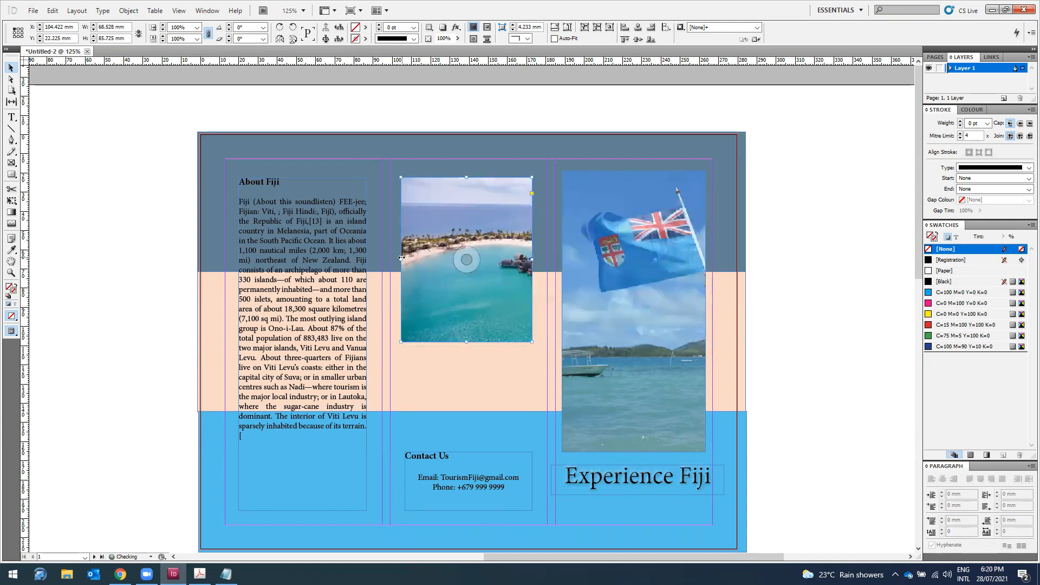
{"action": "left_click_drag", "start_coordinate": [402, 258], "coordinate": [406, 257]}
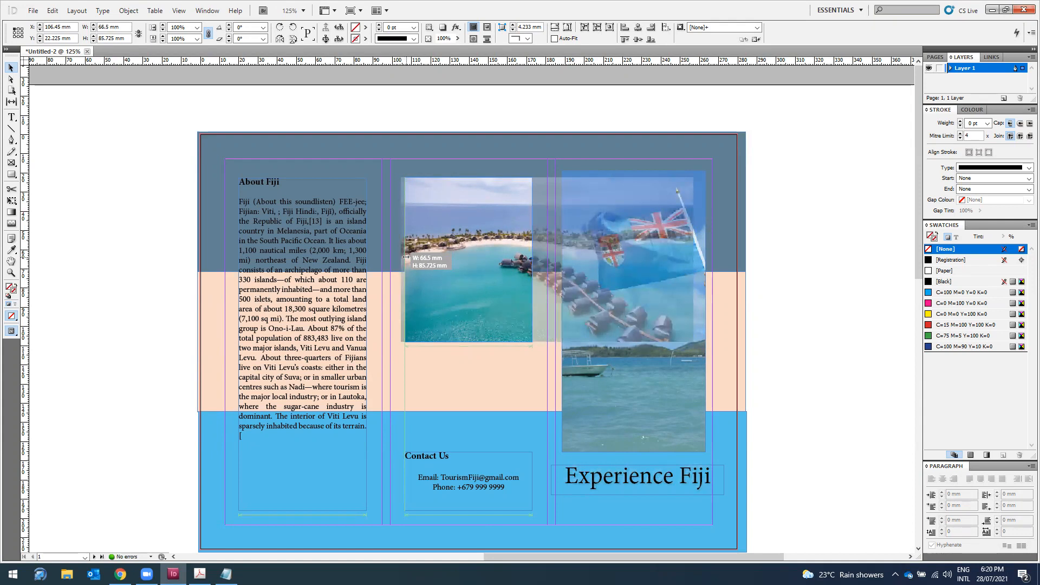
{"action": "left_click_drag", "start_coordinate": [406, 257], "coordinate": [406, 257]}
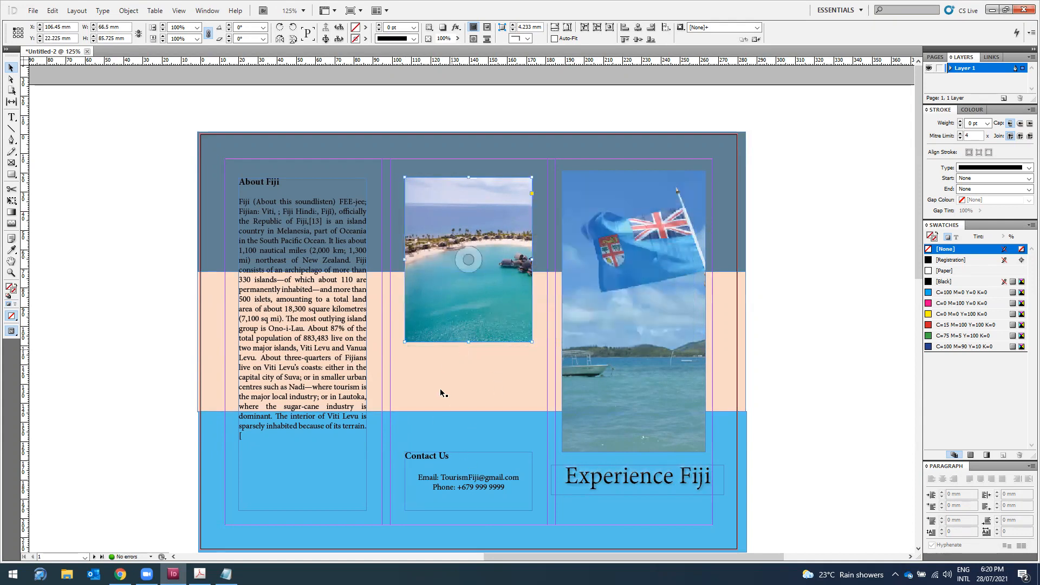
{"action": "left_click_drag", "start_coordinate": [468, 341], "coordinate": [463, 433]}
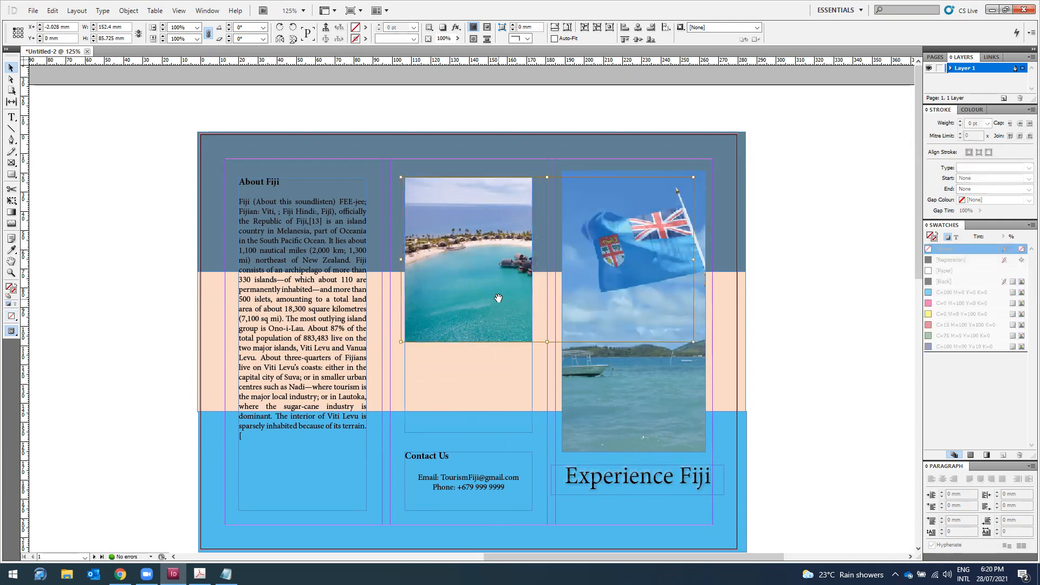
Step: Shift the resort picture left, enlarge it, and nudge it up inside its frame
{"action": "left_click_drag", "start_coordinate": [497, 300], "coordinate": [348, 291]}
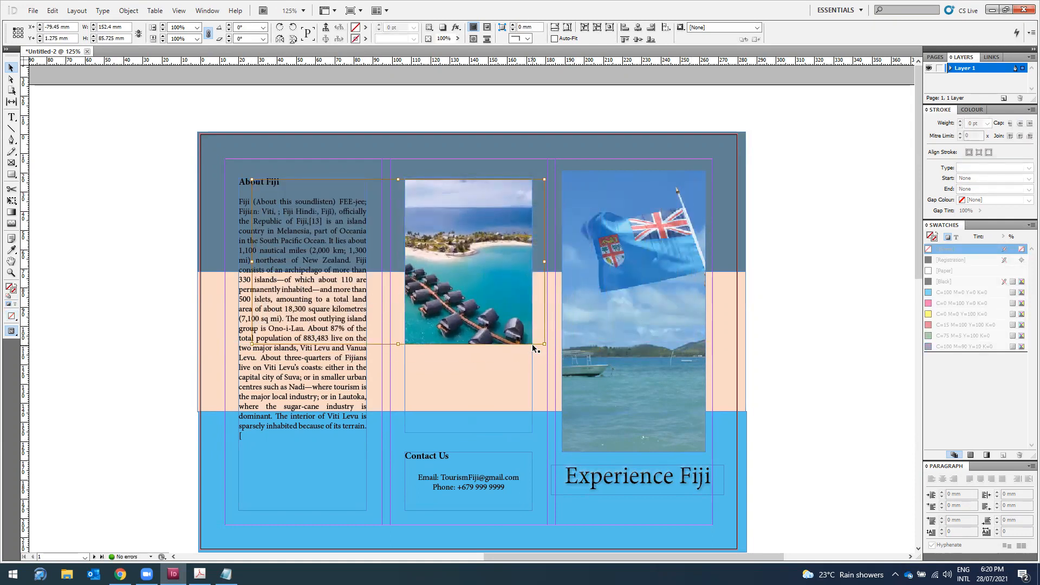
{"action": "left_click_drag", "start_coordinate": [594, 388], "coordinate": [684, 440]}
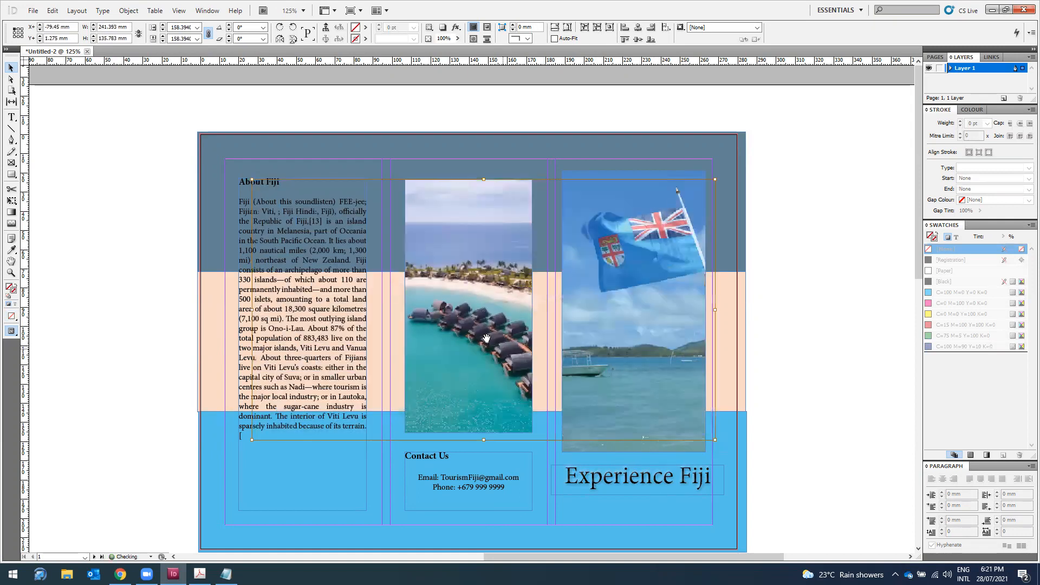
{"action": "key", "text": "Up"}
{"action": "key", "text": "Up"}
{"action": "key", "text": "Up"}
{"action": "key", "text": "Up"}
{"action": "key", "text": "Up"}
{"action": "key", "text": "Up"}
{"action": "key", "text": "Up"}
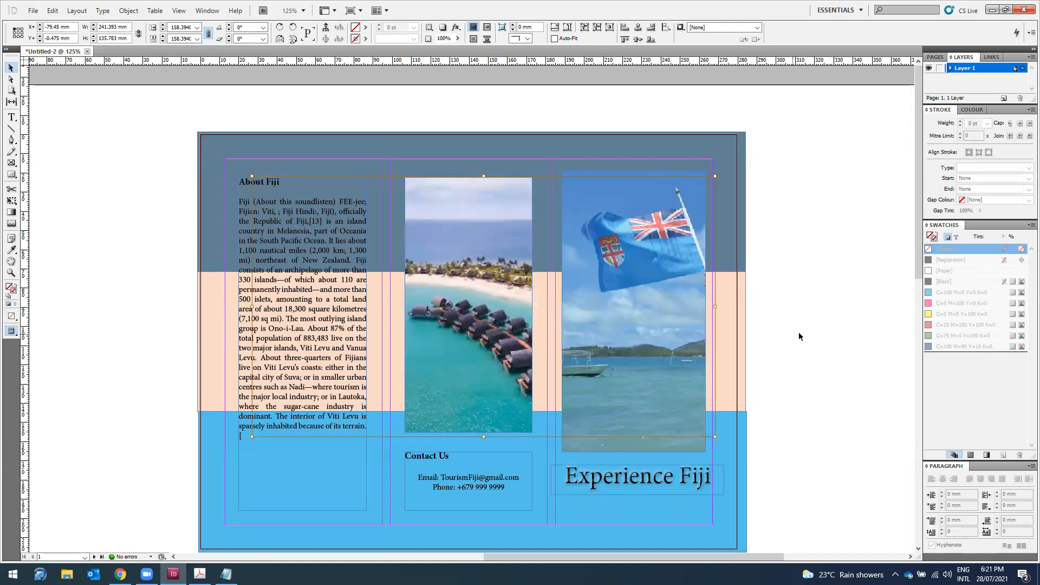
{"action": "left_click", "coordinate": [813, 330]}
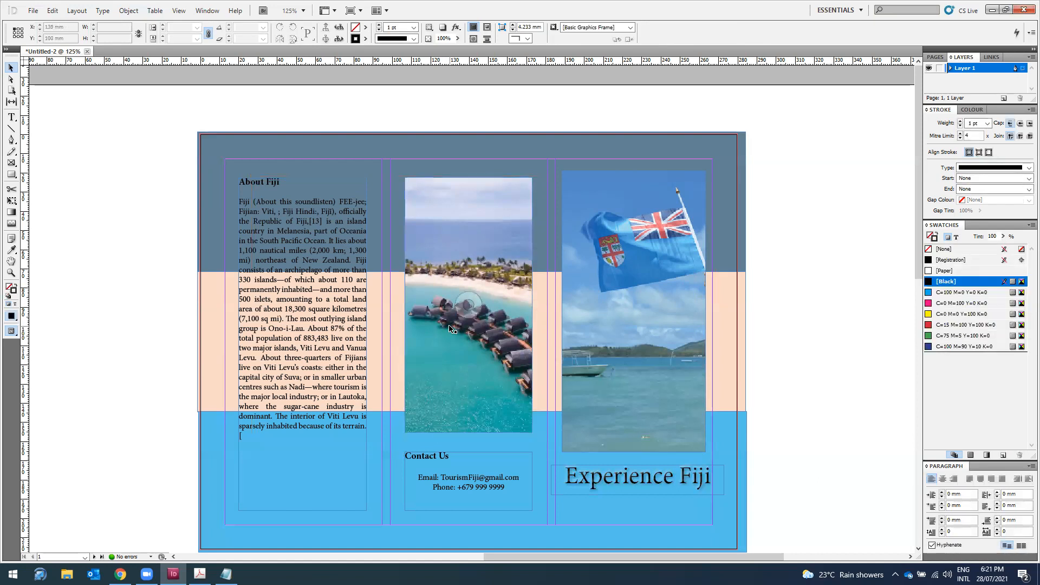
{"action": "scroll", "coordinate": [449, 328], "scroll_direction": "down", "scroll_amount": 1}
{"action": "left_click", "coordinate": [474, 288]}
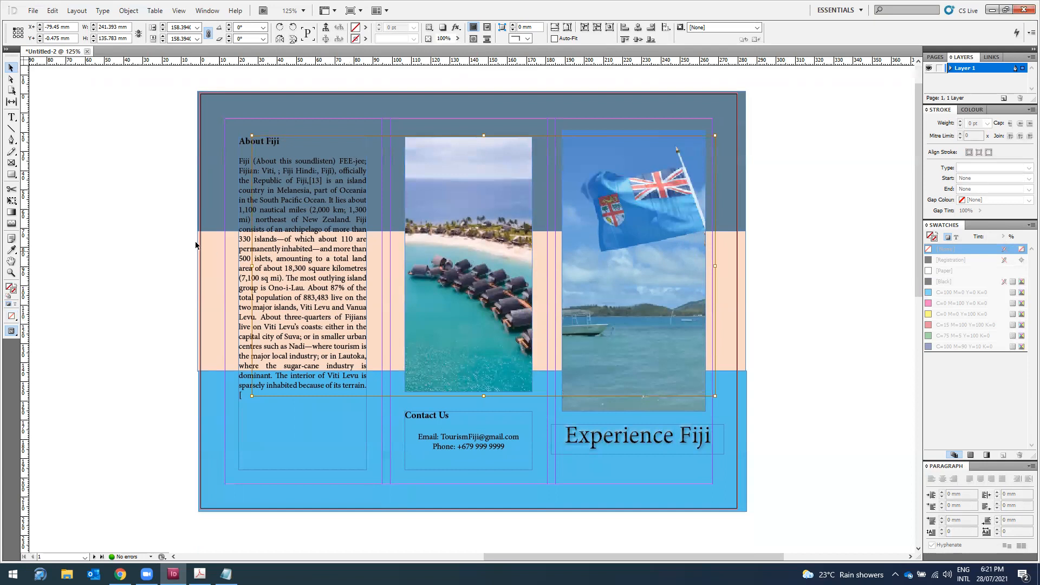
Step: Scroll down to check page 2's bare colour bands, then return to Chrome's fiji image results
{"action": "left_click", "coordinate": [162, 234]}
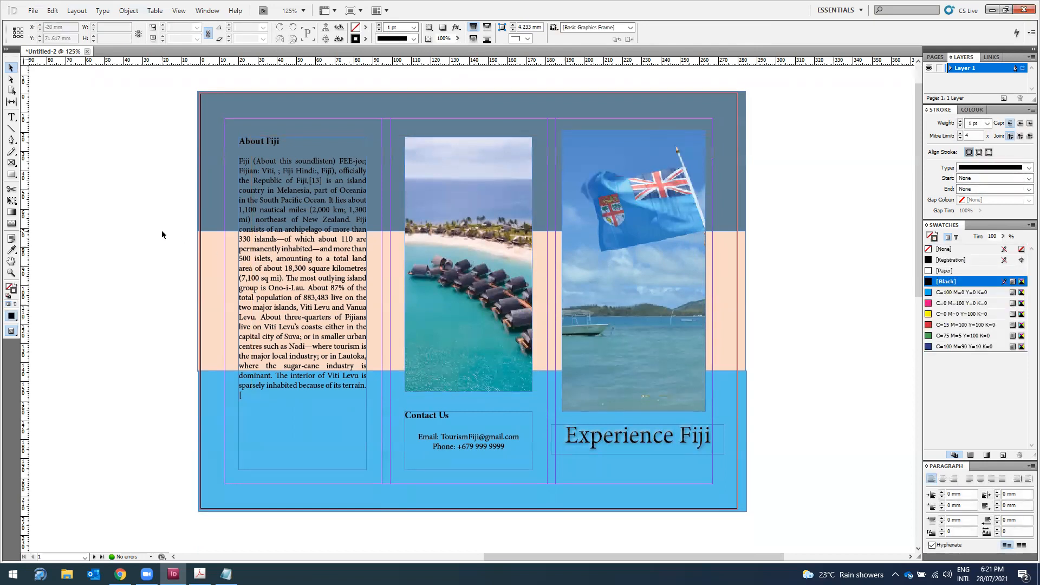
{"action": "scroll", "coordinate": [144, 224], "scroll_direction": "down", "scroll_amount": 10}
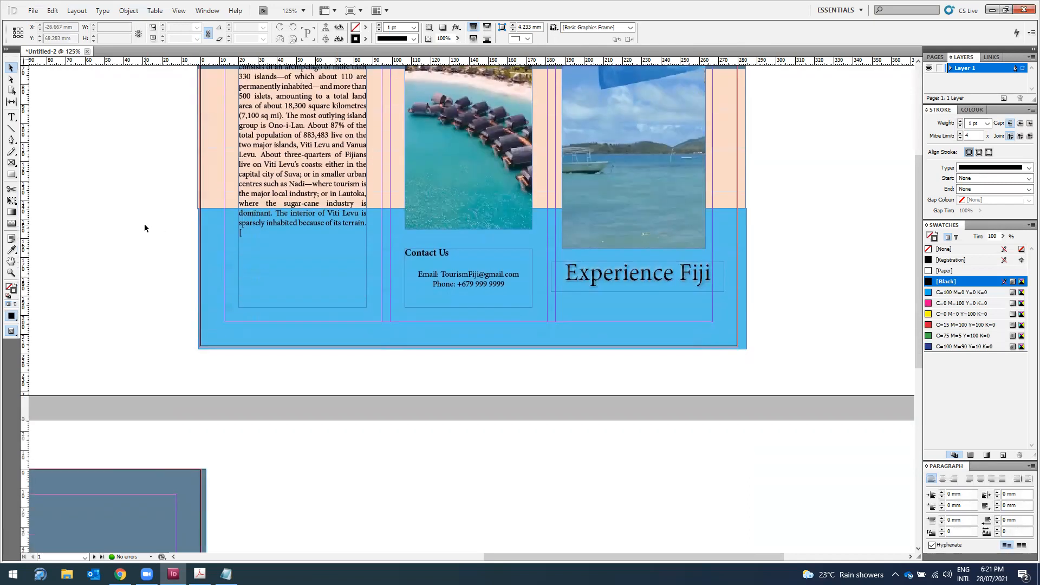
{"action": "left_click_drag", "start_coordinate": [530, 557], "coordinate": [319, 536]}
{"action": "scroll", "coordinate": [290, 457], "scroll_direction": "down", "scroll_amount": 3}
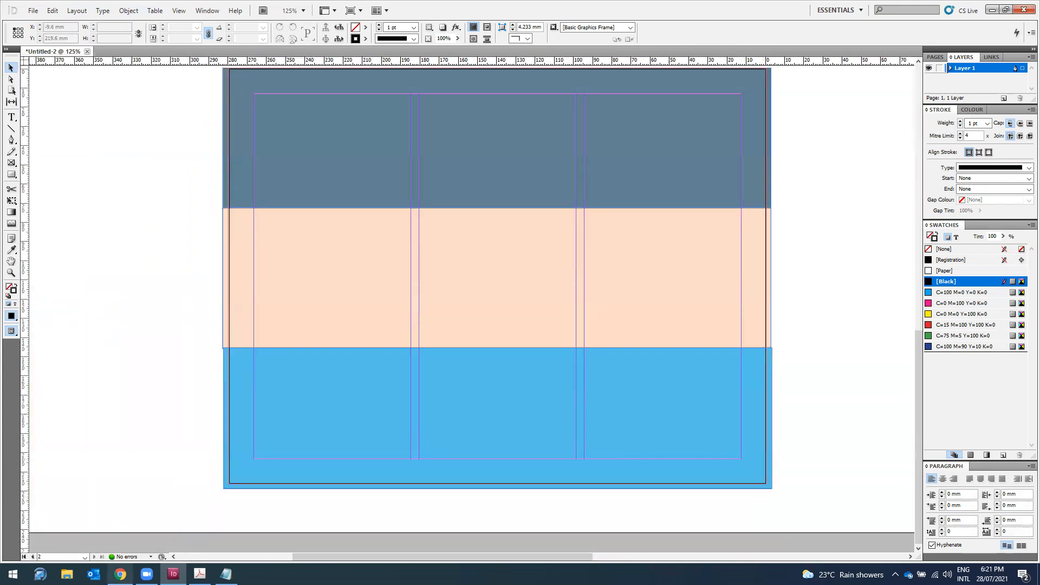
{"action": "left_click", "coordinate": [120, 574]}
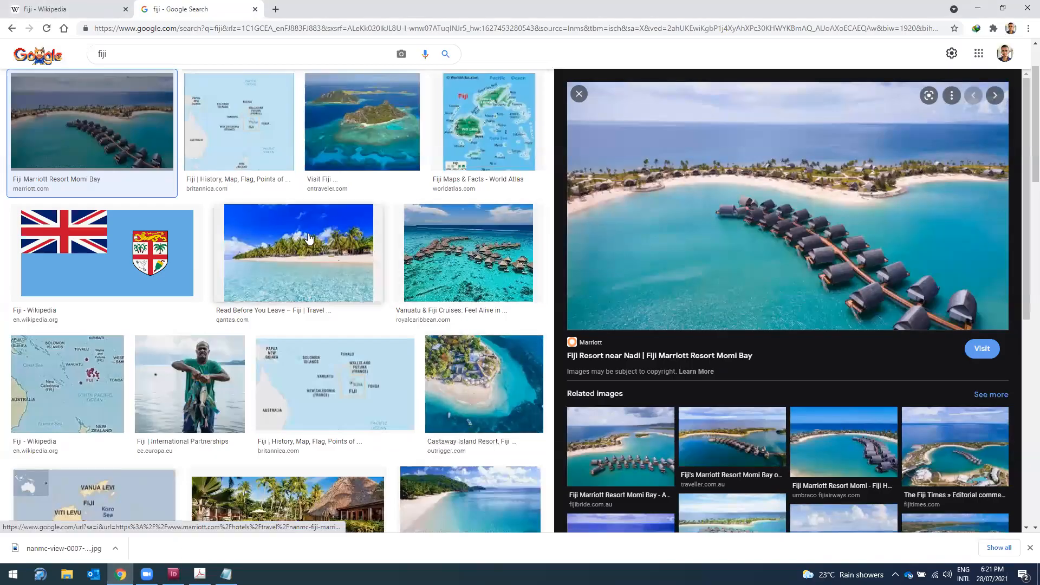
Step: Save the overwater cabanas photo to the Desktop
{"action": "left_click", "coordinate": [472, 251]}
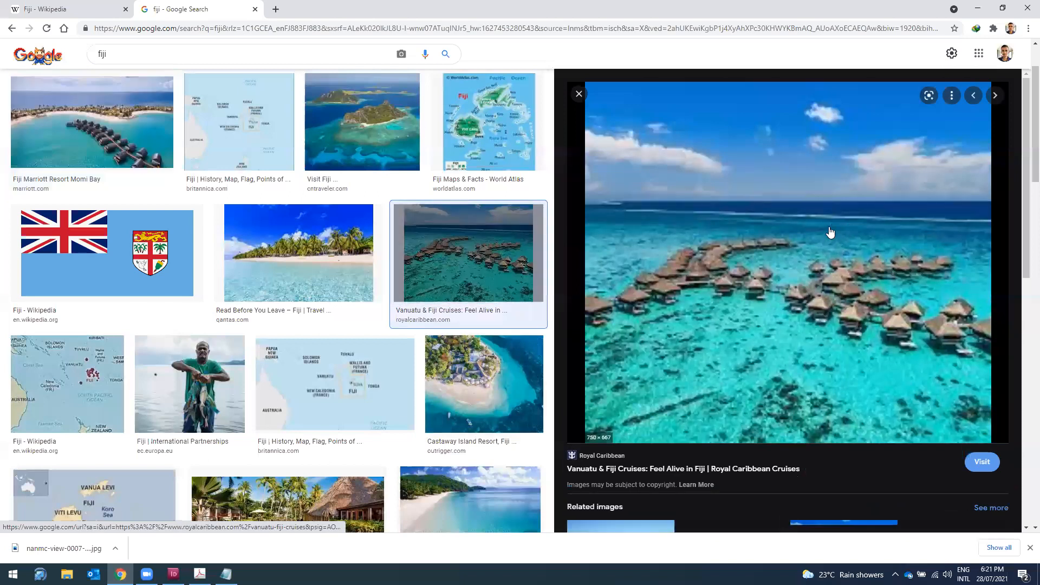
{"action": "right_click", "coordinate": [795, 222]}
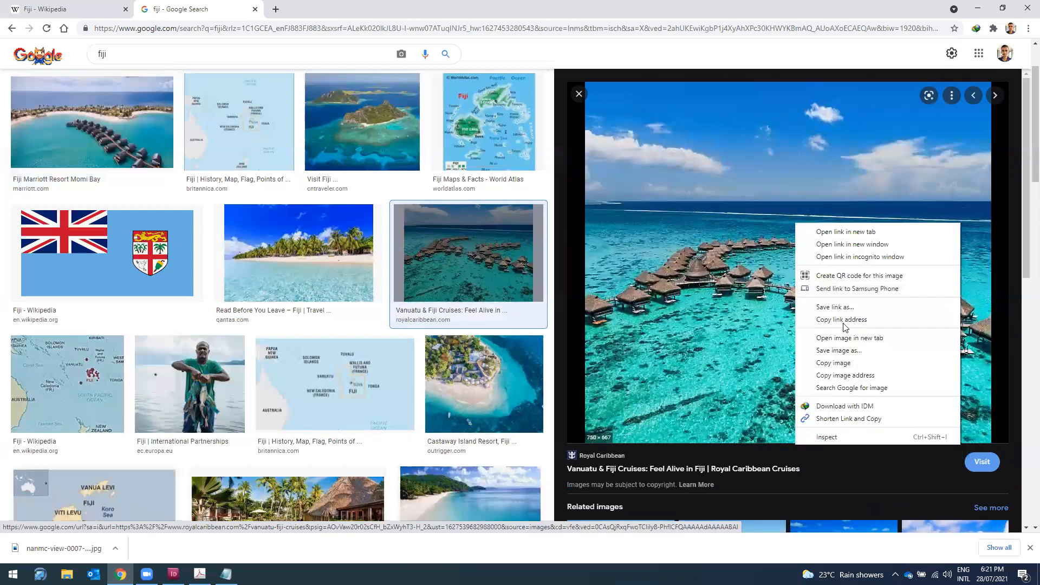
{"action": "left_click", "coordinate": [835, 349]}
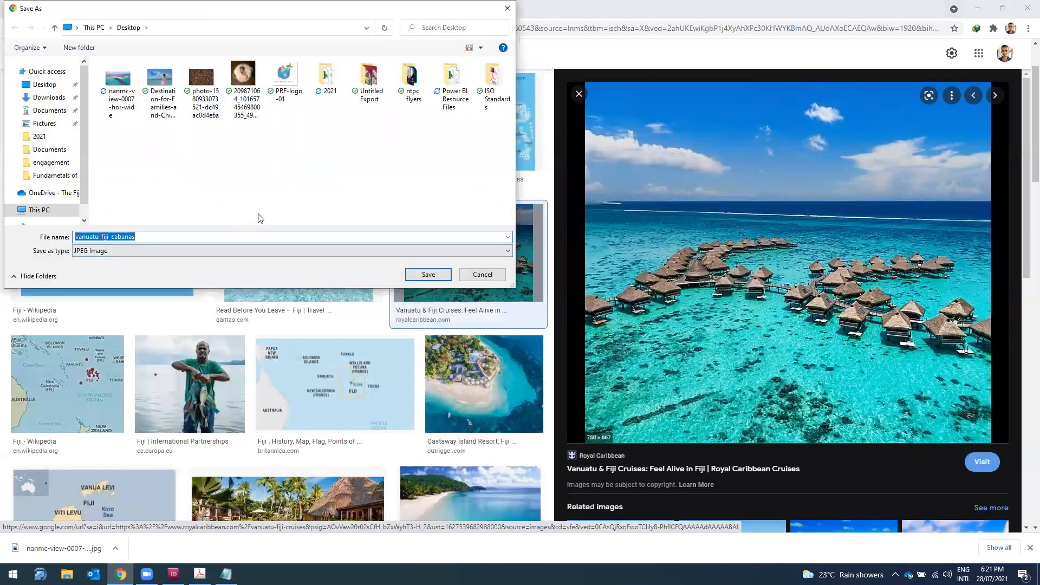
{"action": "left_click", "coordinate": [443, 279]}
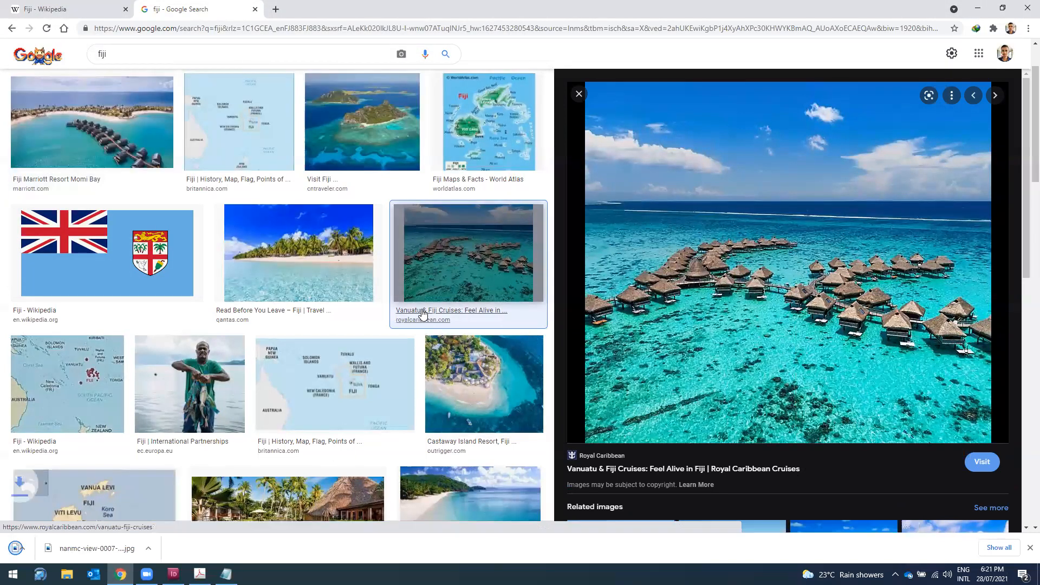
Step: Save the Castaway Island Resort aerial photo to the Desktop
{"action": "scroll", "coordinate": [428, 322], "scroll_direction": "down", "scroll_amount": 2}
{"action": "left_click", "coordinate": [469, 272]}
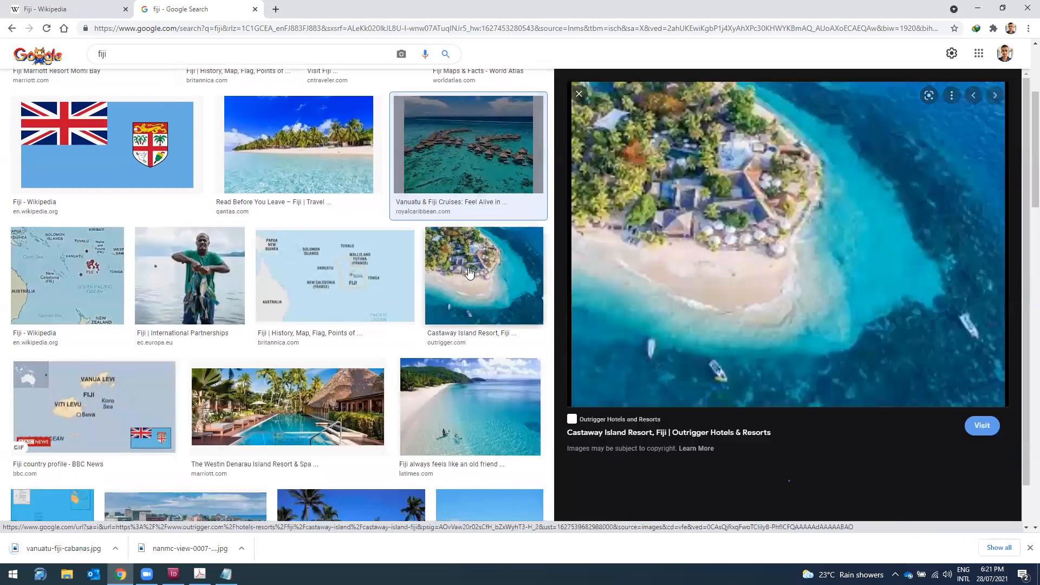
{"action": "right_click", "coordinate": [818, 193]}
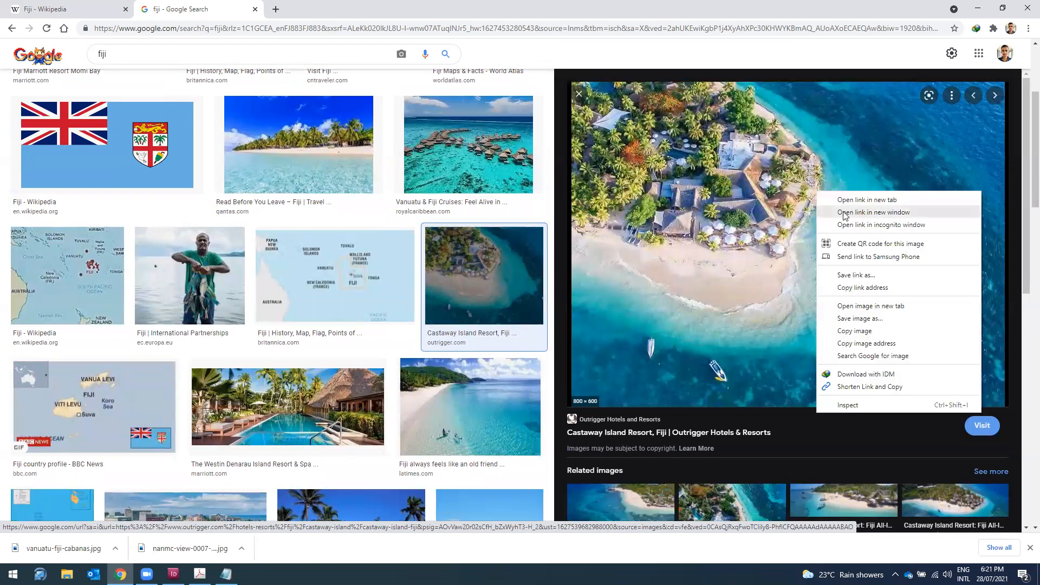
{"action": "left_click", "coordinate": [873, 323]}
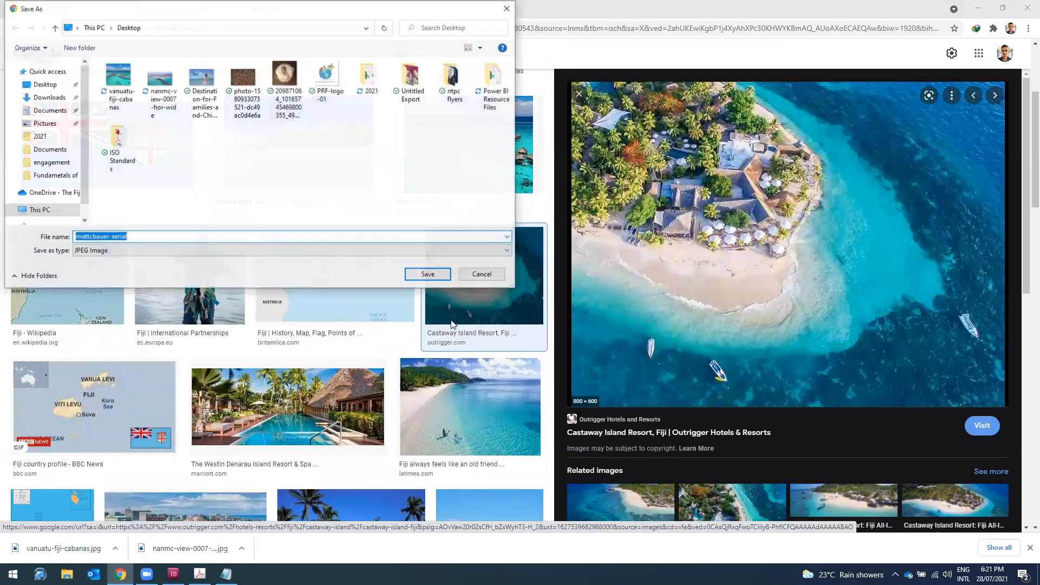
{"action": "left_click", "coordinate": [438, 273]}
Step: Save the white-sand beach photo as download.jpg, then browse the Fiji Wikipedia article
{"action": "scroll", "coordinate": [458, 279], "scroll_direction": "down", "scroll_amount": 3}
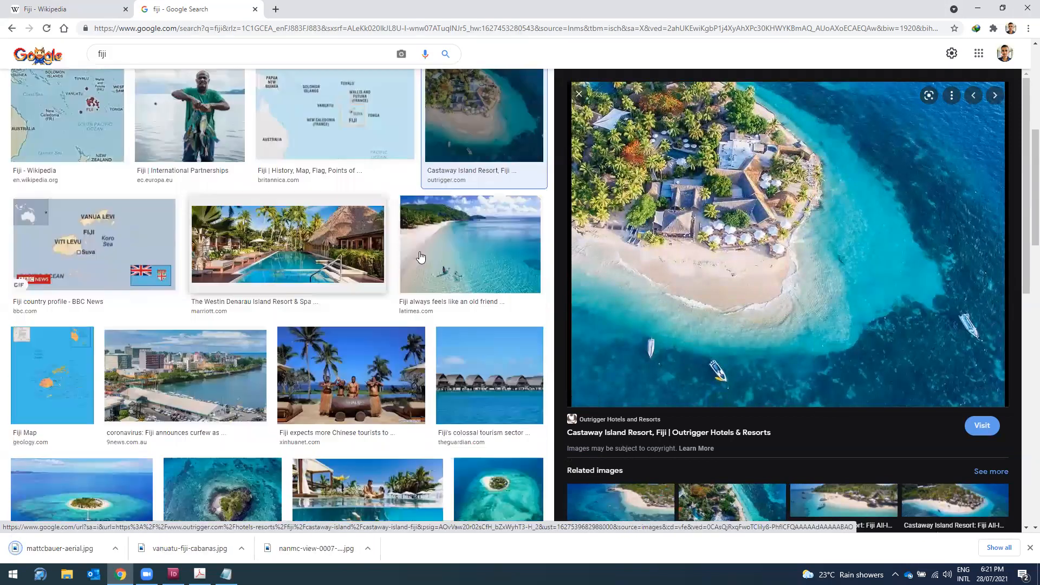
{"action": "left_click", "coordinate": [455, 254]}
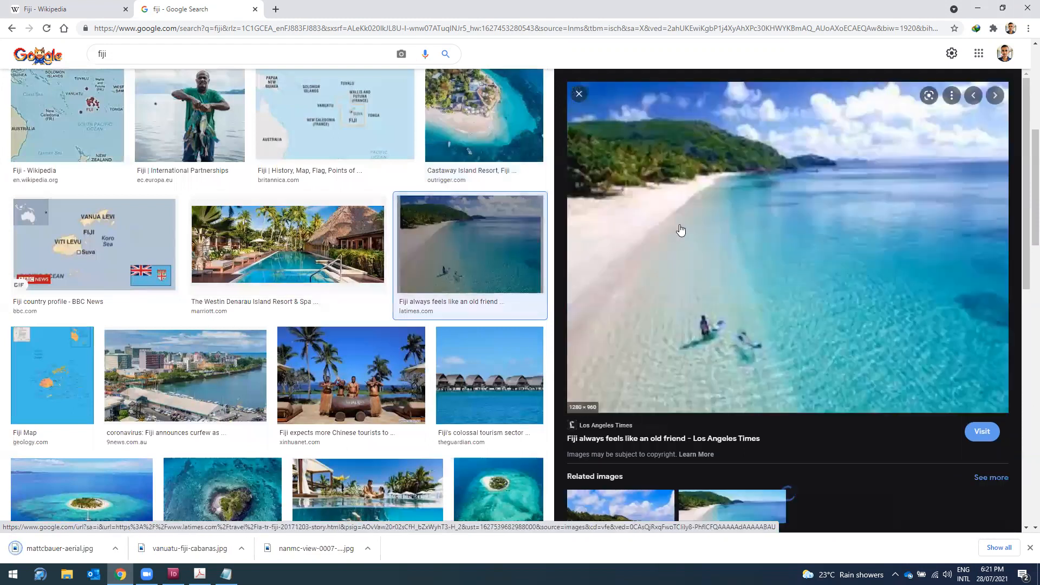
{"action": "right_click", "coordinate": [711, 220]}
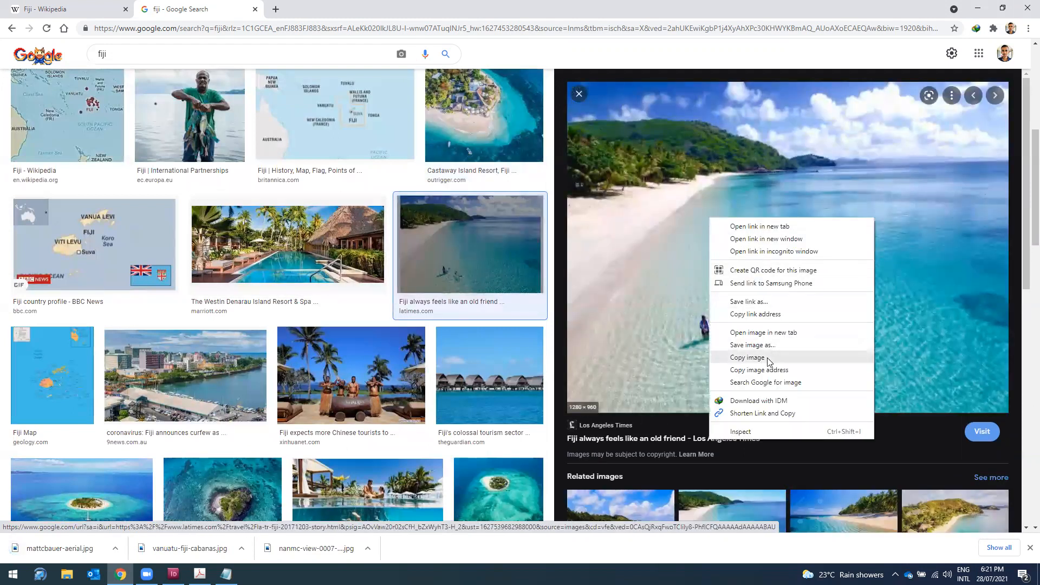
{"action": "left_click", "coordinate": [753, 346]}
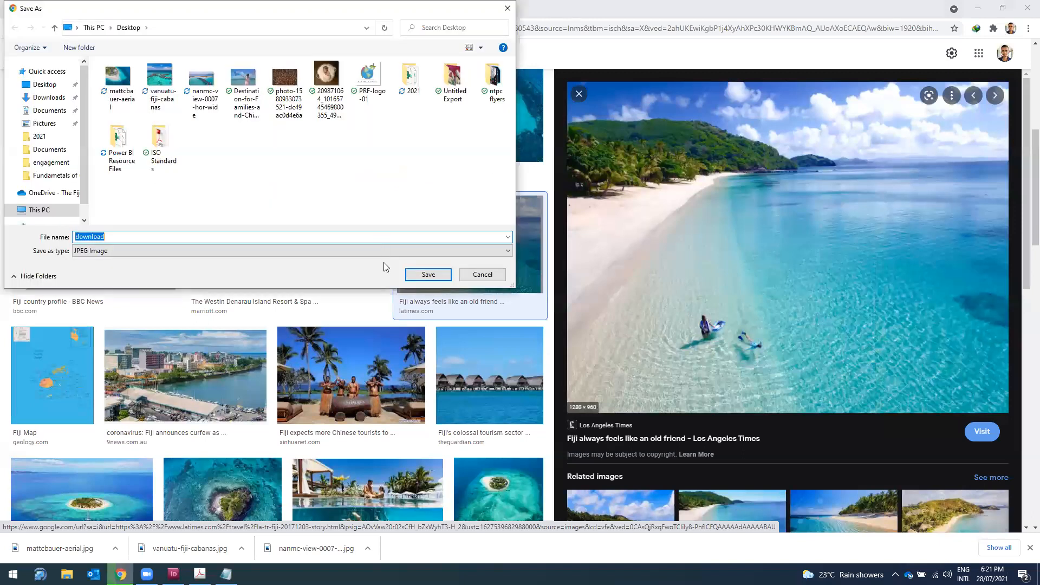
{"action": "left_click", "coordinate": [418, 275]}
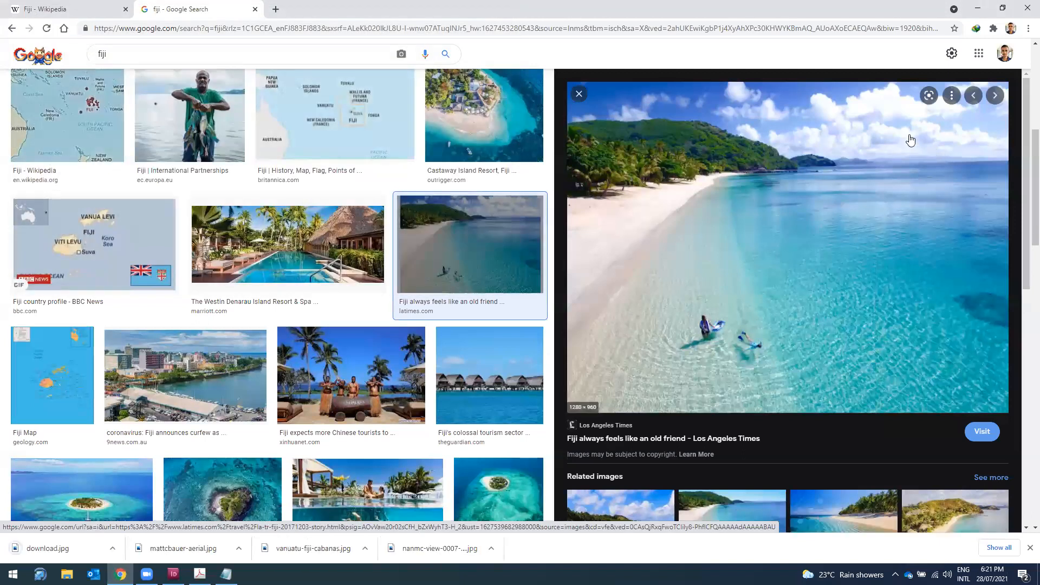
{"action": "left_click", "coordinate": [87, 11]}
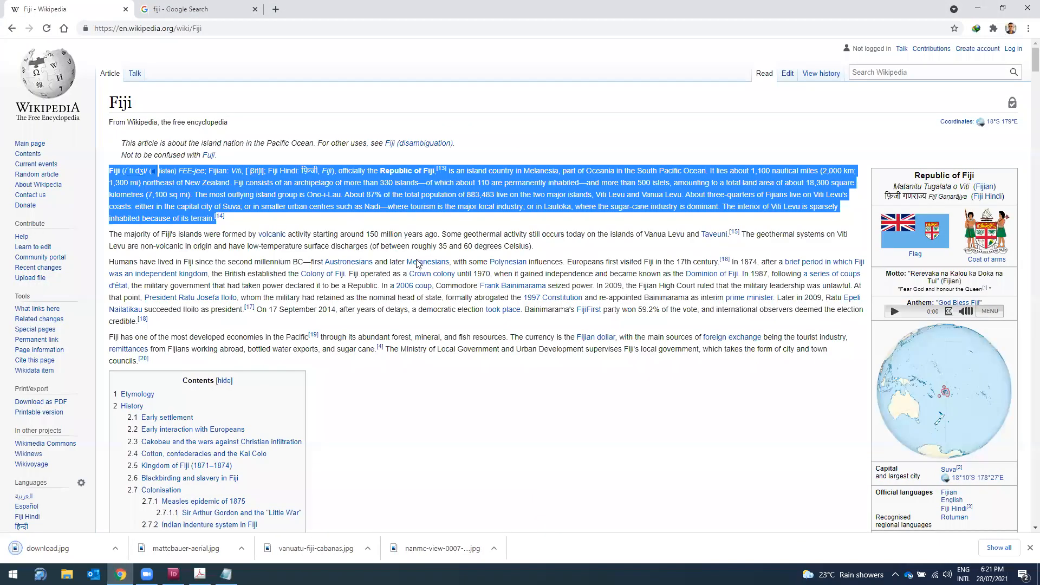
{"action": "scroll", "coordinate": [418, 264], "scroll_direction": "down", "scroll_amount": 20}
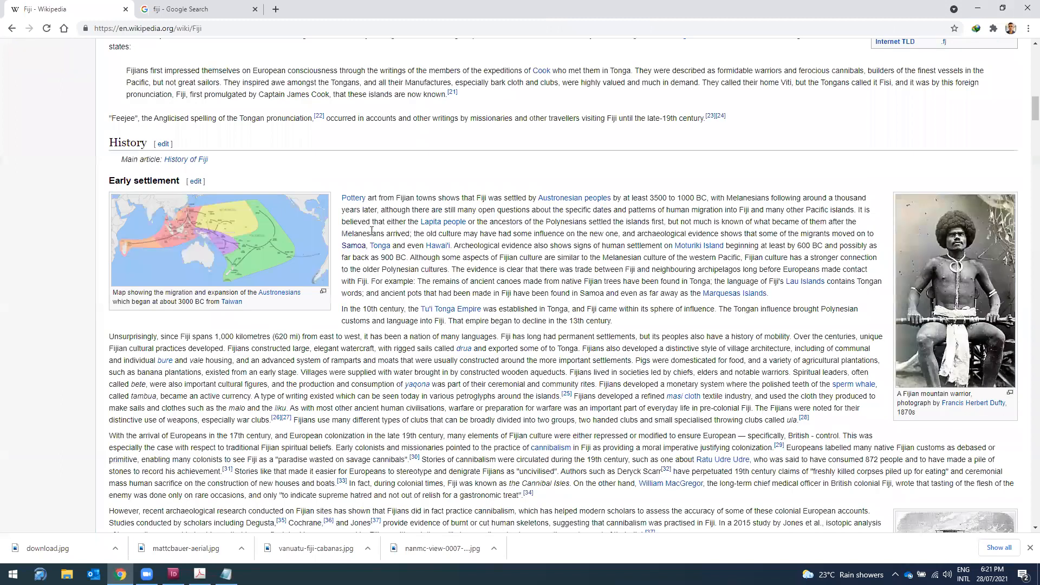
Step: Select the Cakobau section's heading and paragraph on the Wikipedia page, then clear the selection
{"action": "scroll", "coordinate": [130, 125], "scroll_direction": "down", "scroll_amount": 12}
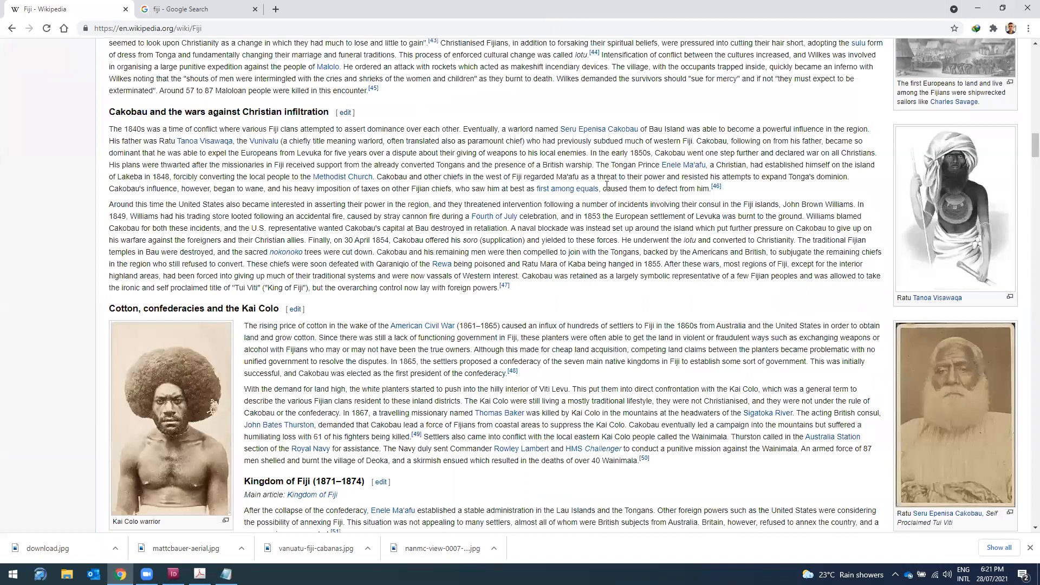
{"action": "left_click_drag", "start_coordinate": [110, 112], "coordinate": [735, 188]}
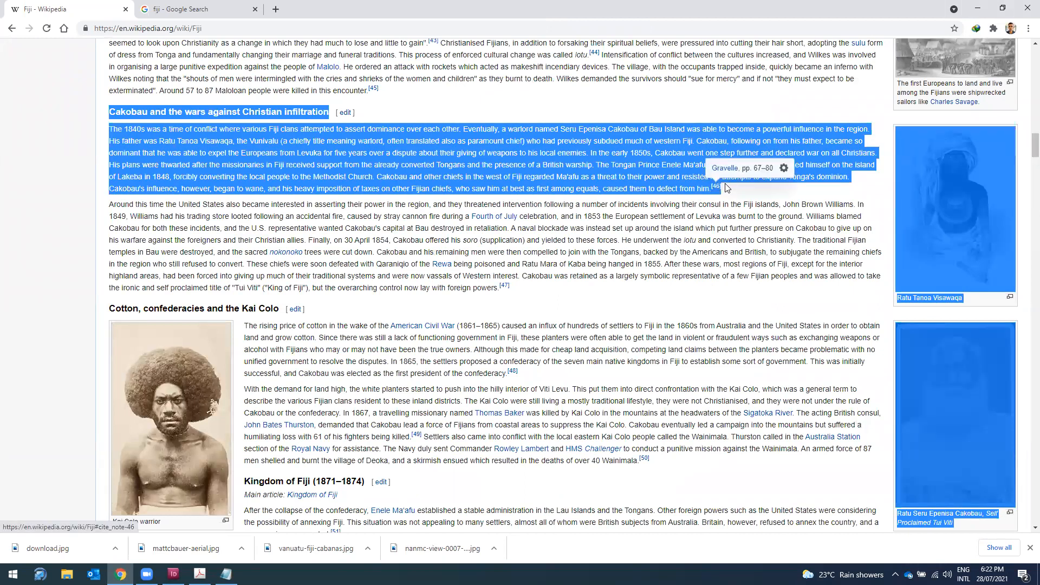
{"action": "left_click", "coordinate": [732, 191]}
{"action": "left_click_drag", "start_coordinate": [571, 177], "coordinate": [119, 112]}
{"action": "left_click", "coordinate": [63, 206]}
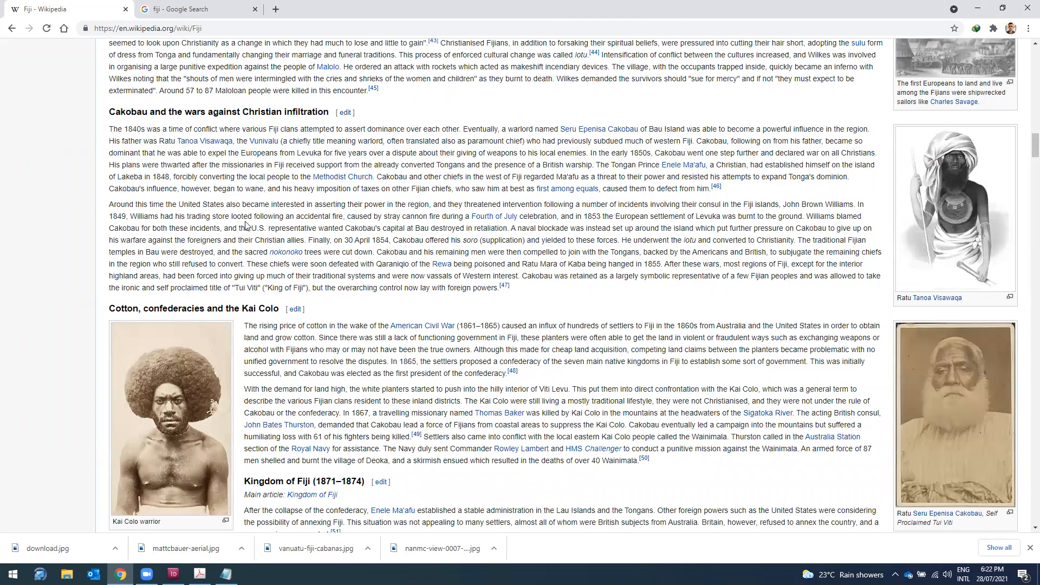
{"action": "scroll", "coordinate": [247, 225], "scroll_direction": "down", "scroll_amount": 3}
{"action": "scroll", "coordinate": [243, 232], "scroll_direction": "down", "scroll_amount": 10}
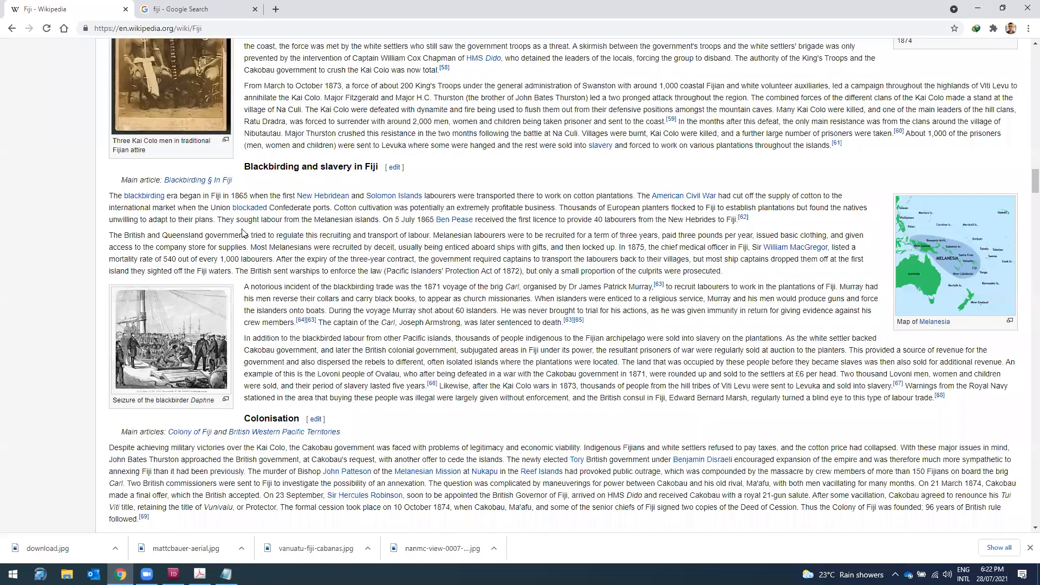
{"action": "scroll", "coordinate": [243, 233], "scroll_direction": "down", "scroll_amount": 15}
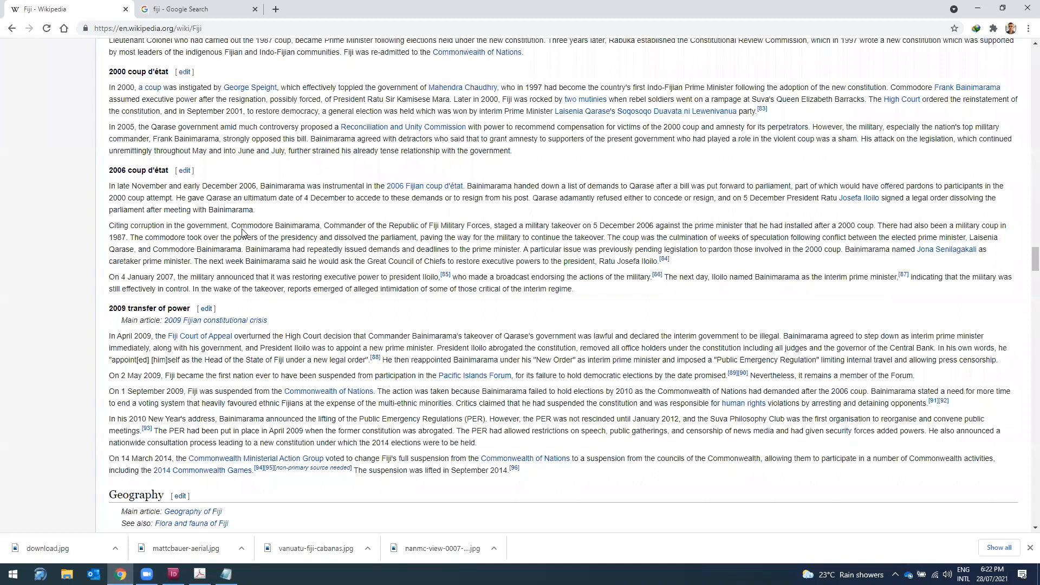
{"action": "scroll", "coordinate": [14, 46], "scroll_direction": "down", "scroll_amount": 10}
Step: Search Google for 'fiji tourism', open tourismfiji.com and select the Fiji Accommodation paragraph
{"action": "key", "text": "alt+Left"}
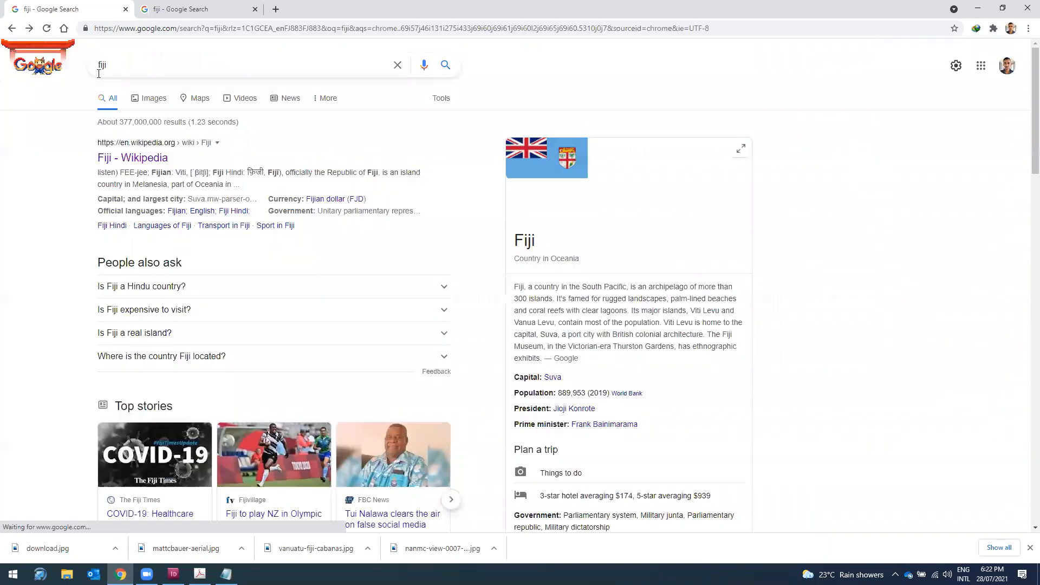
{"action": "left_click", "coordinate": [109, 64]}
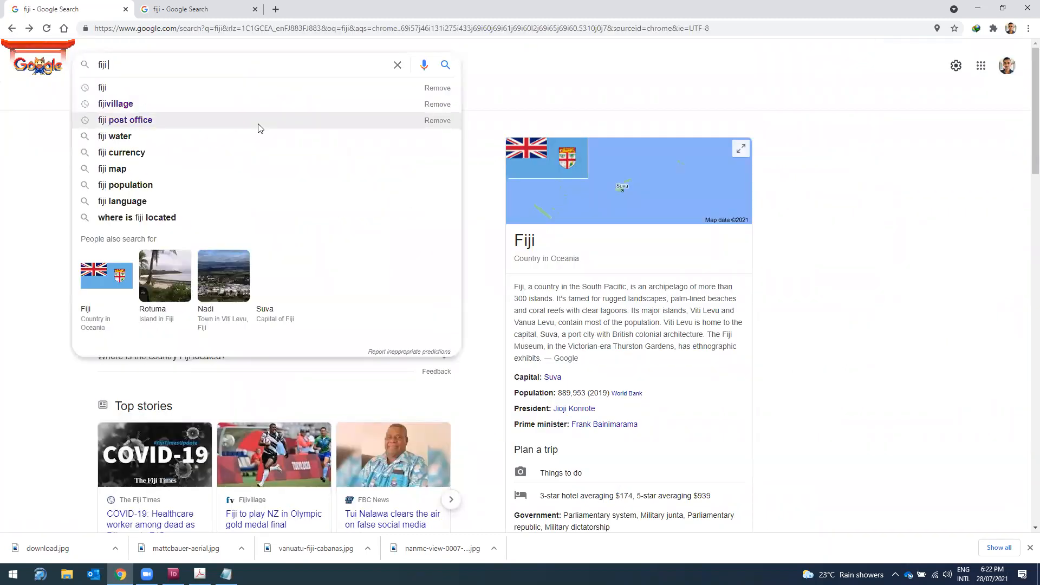
{"action": "type", "text": "tourism"}
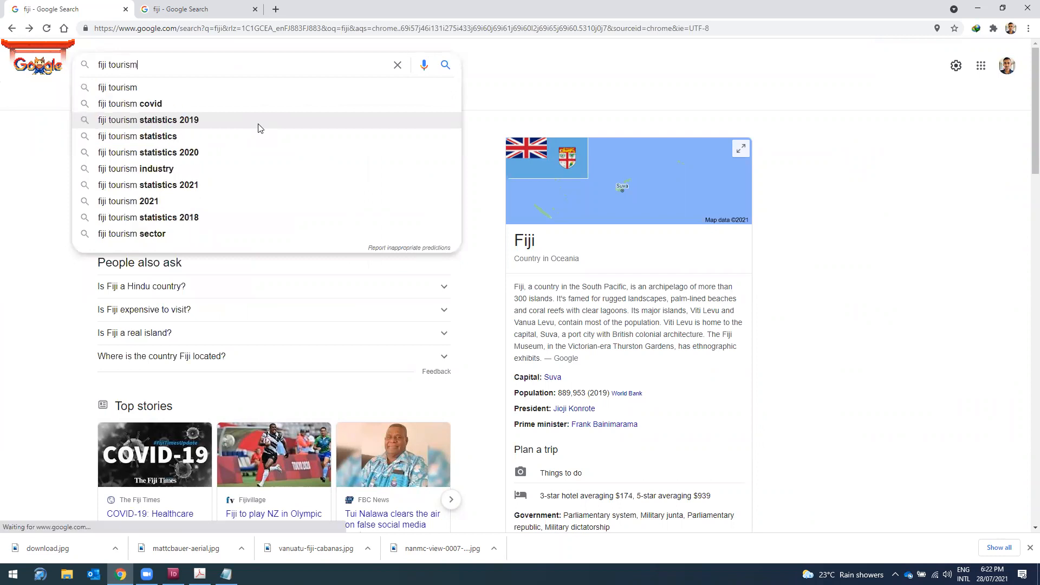
{"action": "key", "text": "Return"}
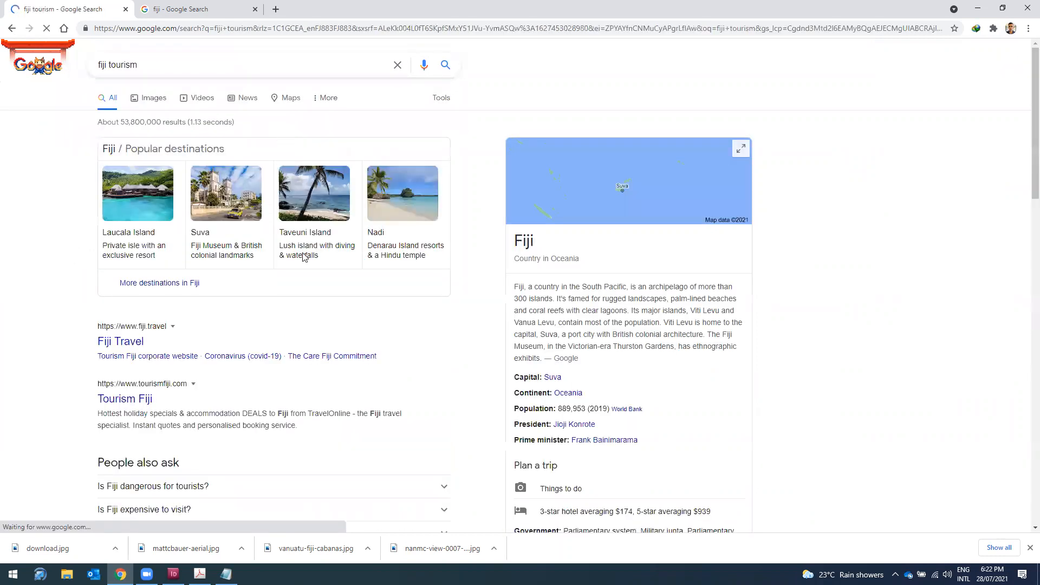
{"action": "scroll", "coordinate": [309, 263], "scroll_direction": "down", "scroll_amount": 1}
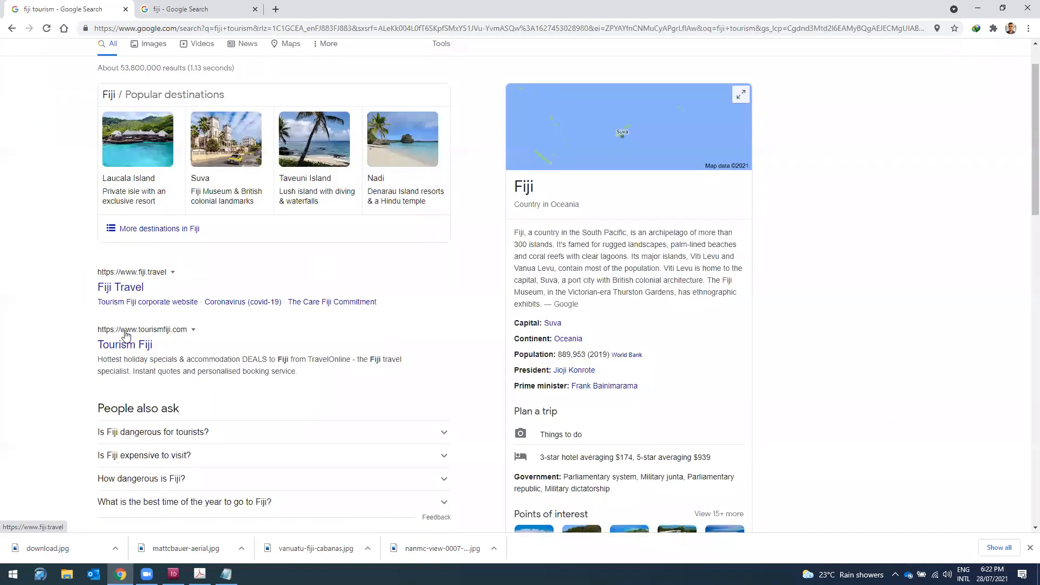
{"action": "left_click", "coordinate": [128, 339]}
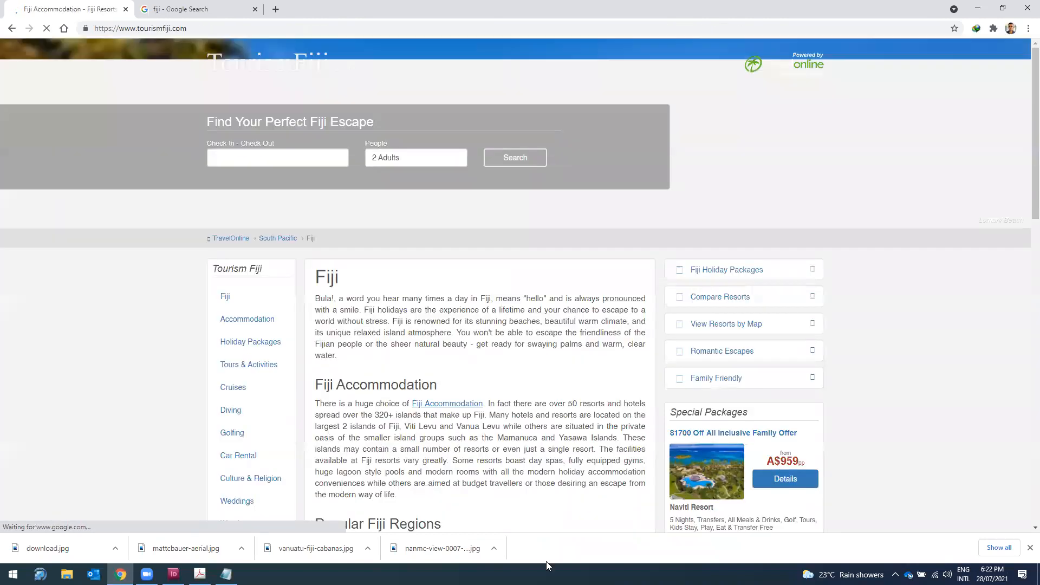
{"action": "scroll", "coordinate": [439, 389], "scroll_direction": "down", "scroll_amount": 4}
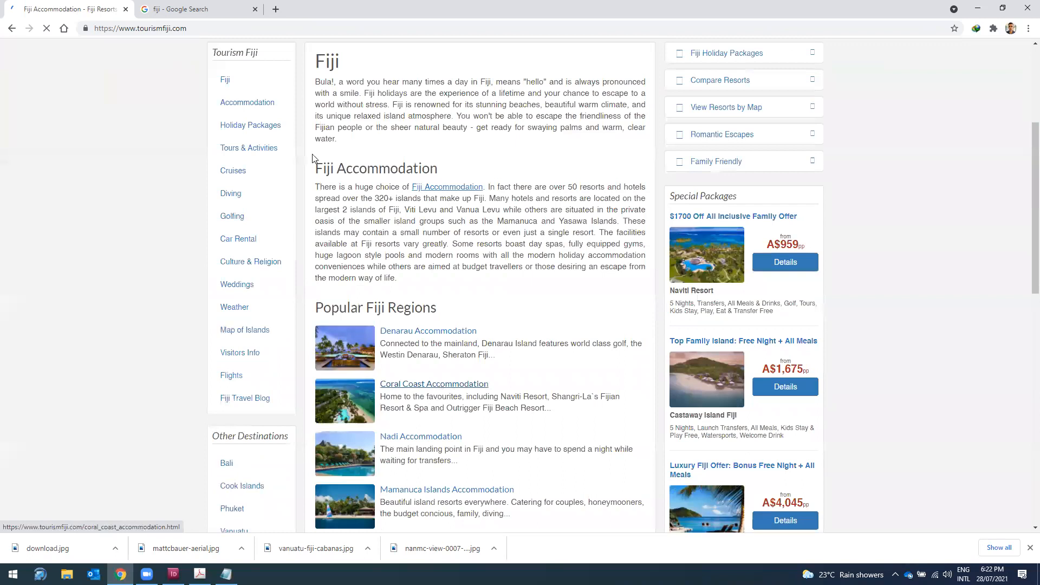
{"action": "left_click_drag", "start_coordinate": [314, 162], "coordinate": [403, 282]}
{"action": "key", "text": "ctrl+c"}
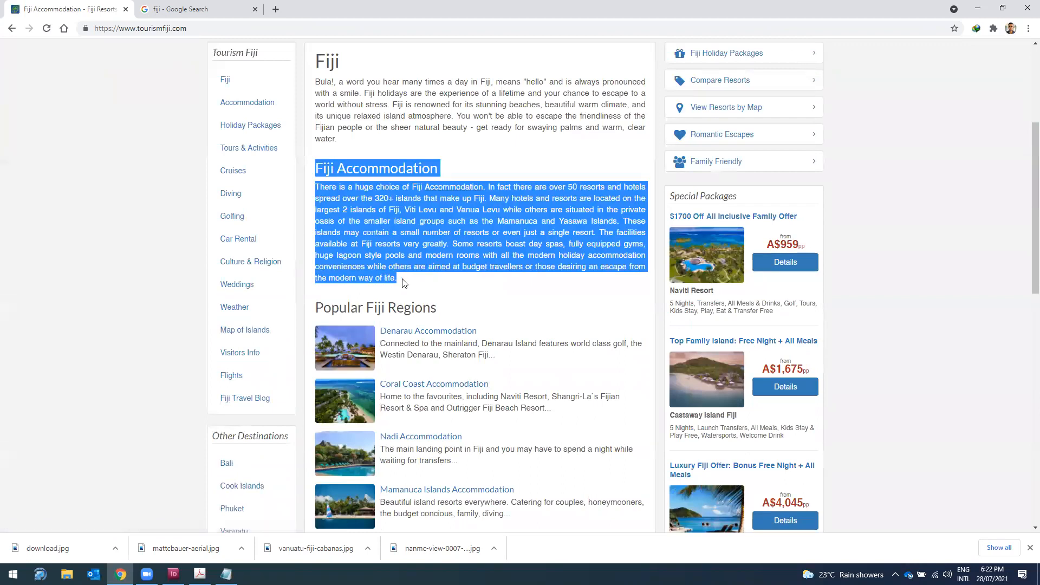
Step: Move the About Fiji text frame from page 1 into page 2's first column (X 18 mm, Y 17.883 mm)
{"action": "key", "text": "alt+Tab"}
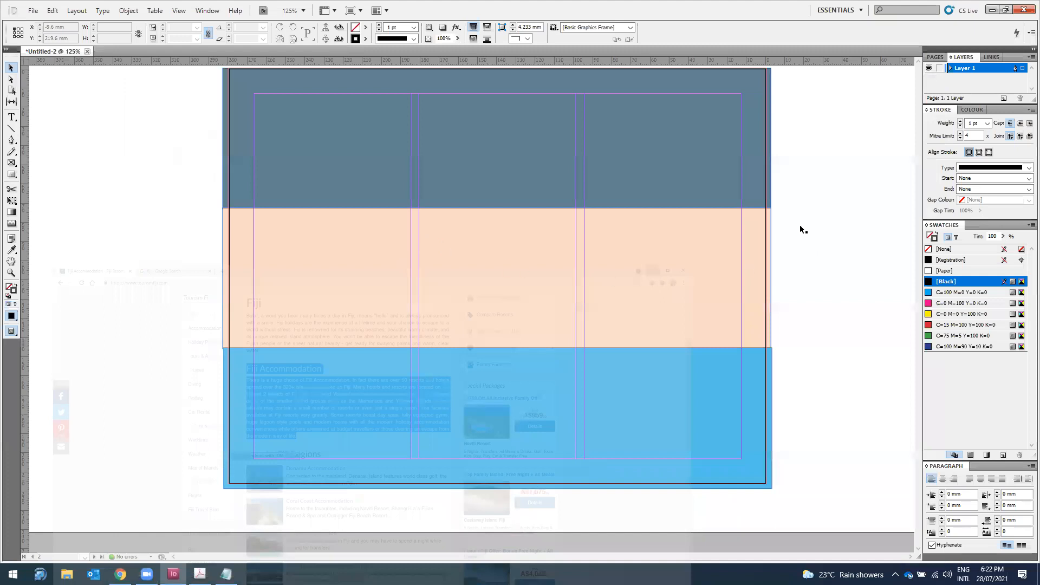
{"action": "scroll", "coordinate": [801, 229], "scroll_direction": "up", "scroll_amount": 5}
{"action": "left_click_drag", "start_coordinate": [574, 557], "coordinate": [642, 553]}
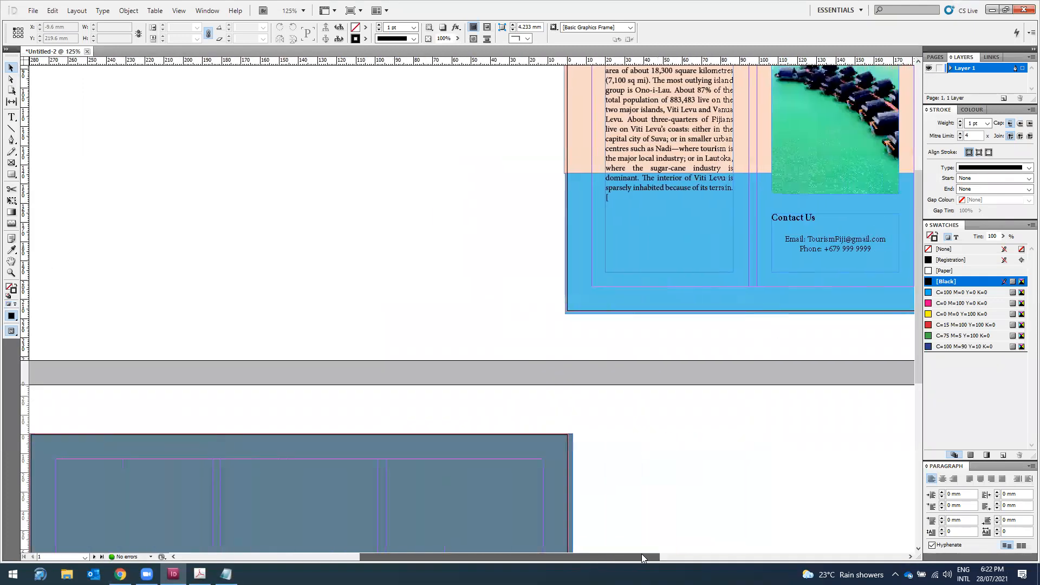
{"action": "left_click", "coordinate": [618, 271]}
{"action": "left_click_drag", "start_coordinate": [619, 274], "coordinate": [252, 419]}
{"action": "scroll", "coordinate": [253, 420], "scroll_direction": "down", "scroll_amount": 1}
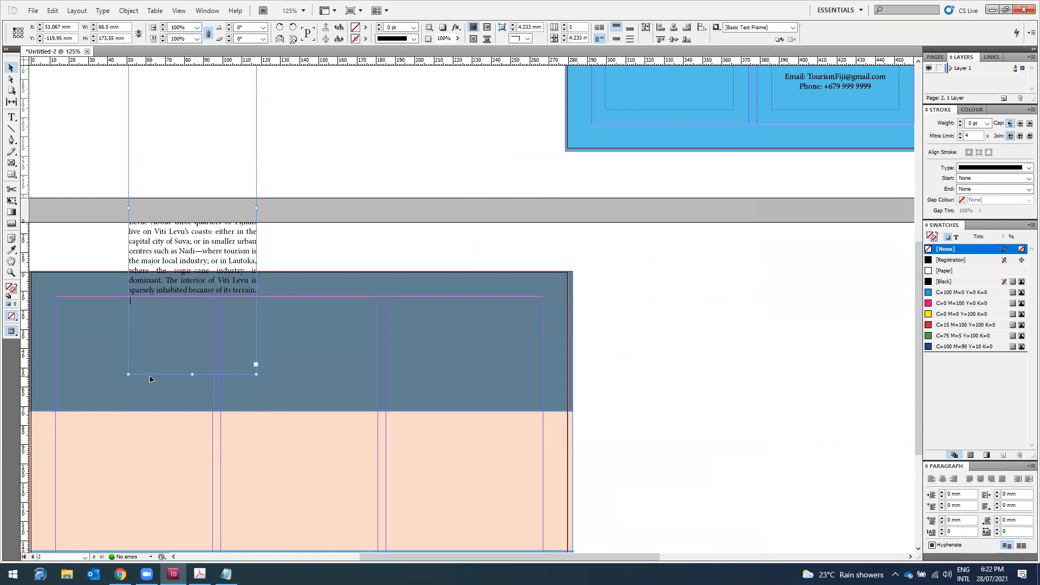
{"action": "left_click_drag", "start_coordinate": [150, 378], "coordinate": [92, 527]}
{"action": "scroll", "coordinate": [185, 407], "scroll_direction": "down", "scroll_amount": 4}
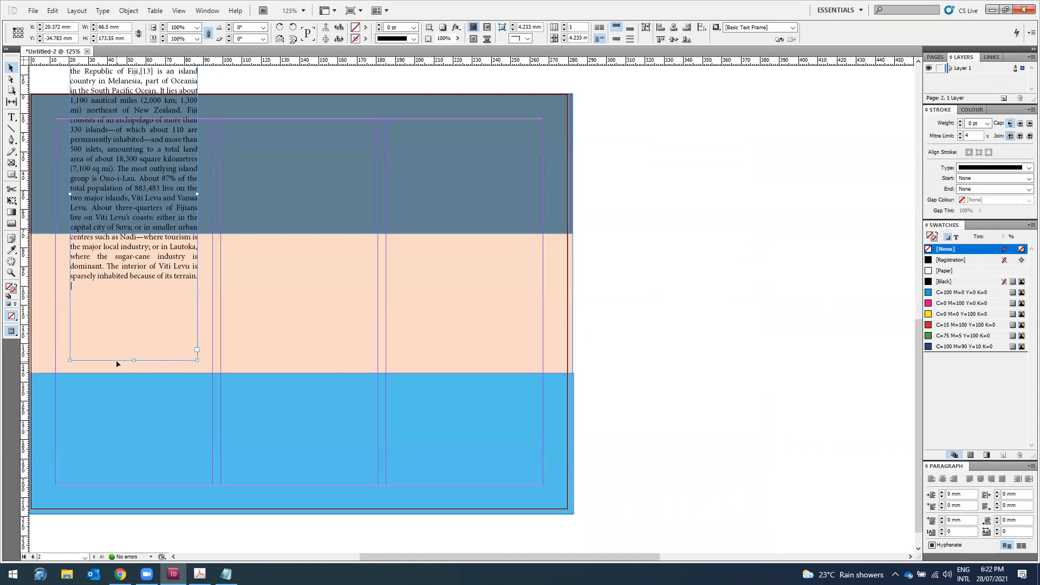
{"action": "left_click_drag", "start_coordinate": [118, 363], "coordinate": [113, 465]}
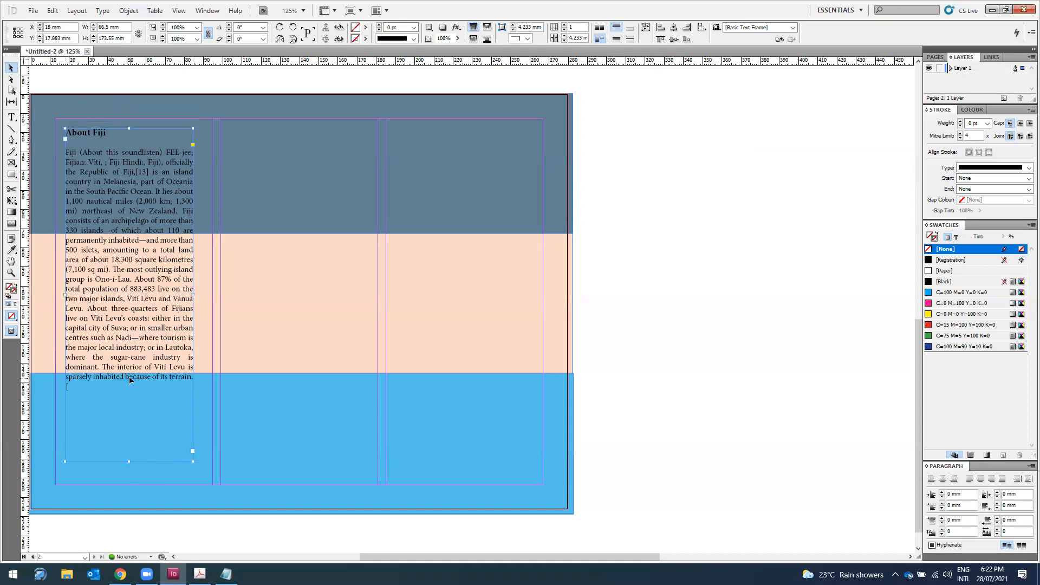
Step: Replace the frame's About Fiji text with the pasted Fiji Accommodation text, adding a blank line after the heading
{"action": "double_click", "coordinate": [126, 391]}
{"action": "key", "text": "ctrl+a"}
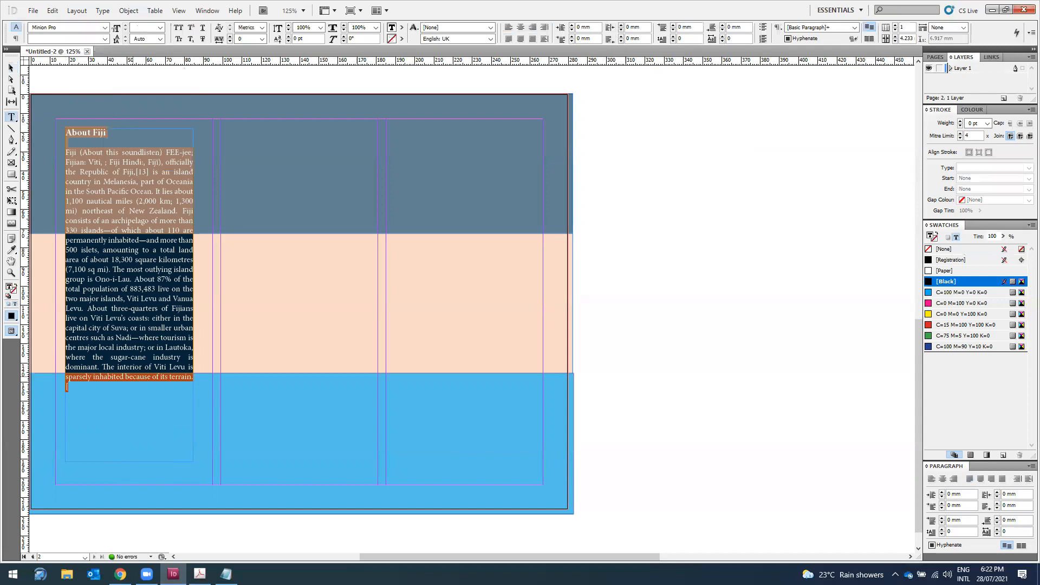
{"action": "key", "text": "ctrl+v"}
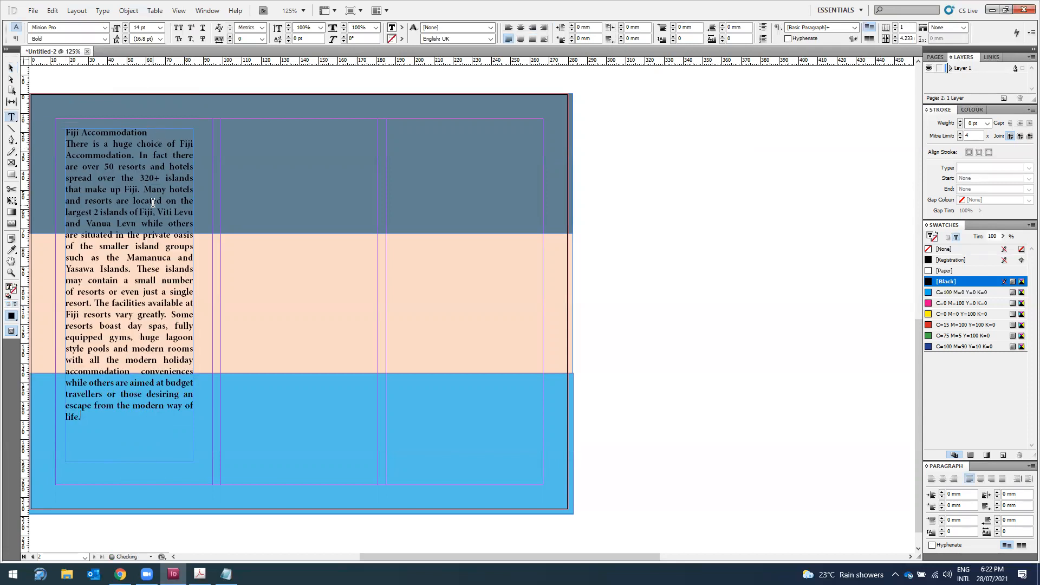
{"action": "key", "text": "Return"}
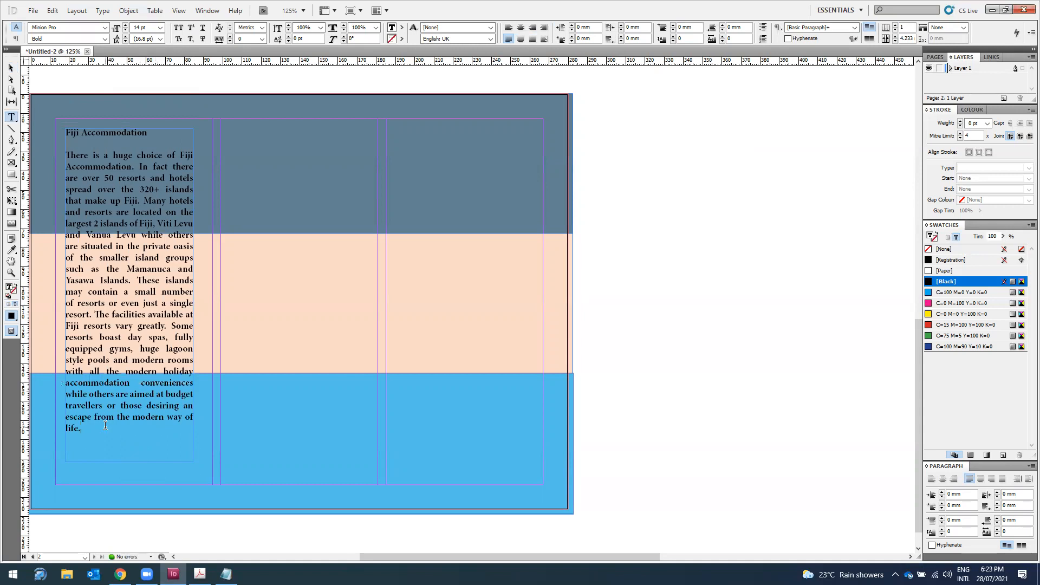
Step: Set the Fiji Accommodation body paragraph to Regular, 12 pt
{"action": "left_click_drag", "start_coordinate": [105, 426], "coordinate": [64, 153]}
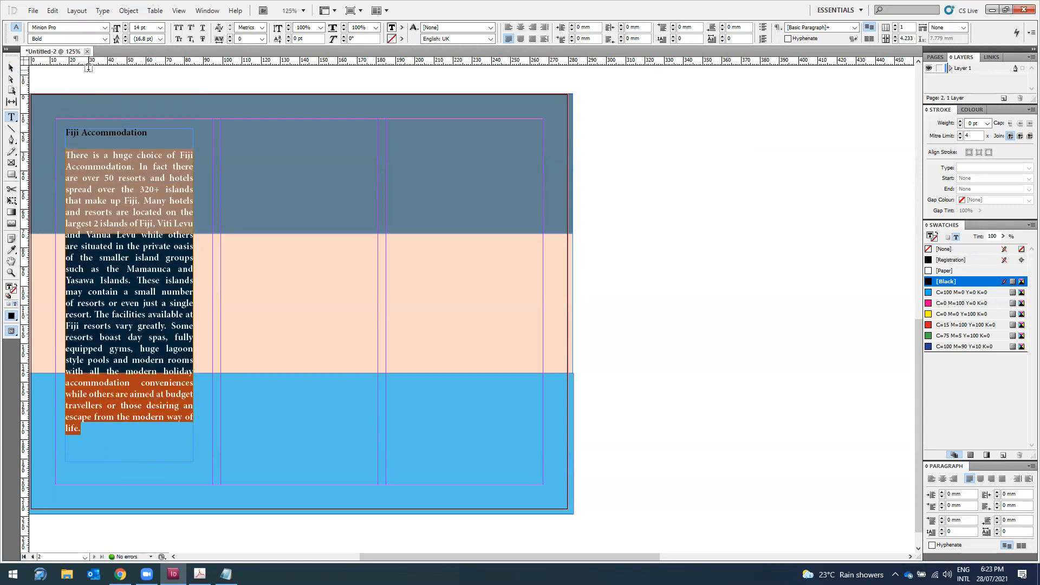
{"action": "left_click", "coordinate": [105, 38]}
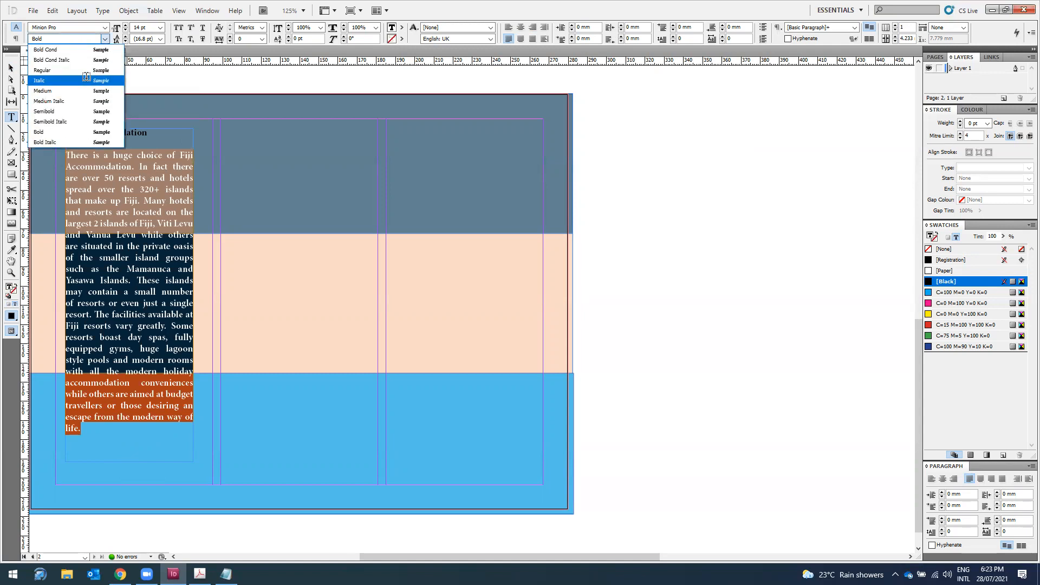
{"action": "left_click", "coordinate": [86, 71]}
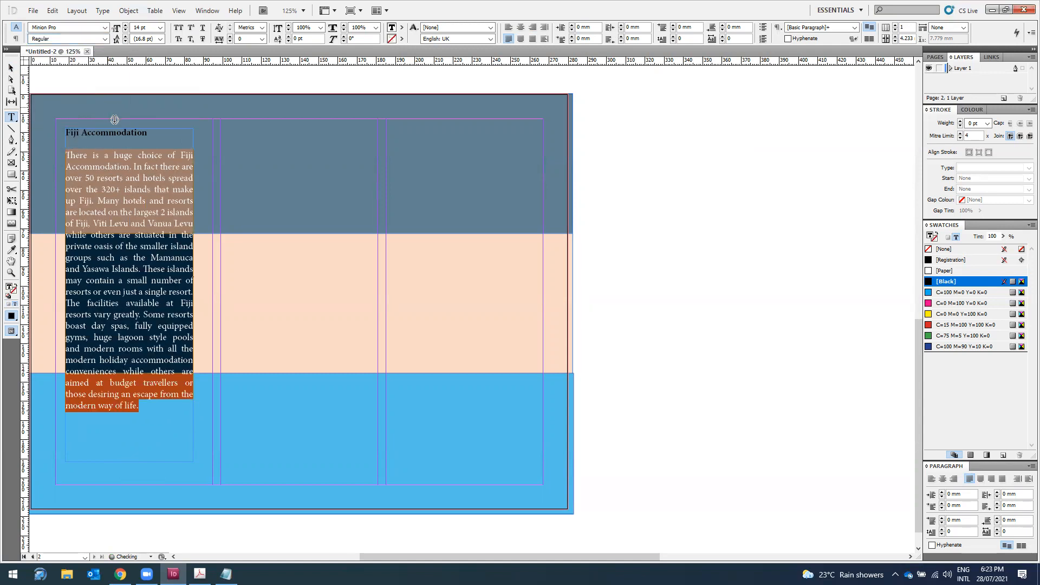
{"action": "left_click", "coordinate": [142, 289]}
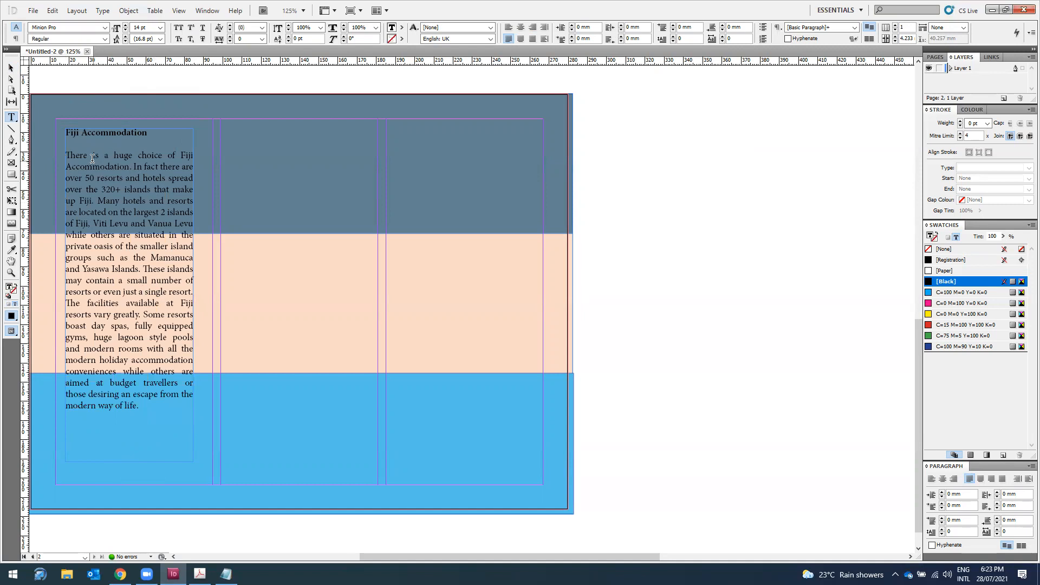
{"action": "left_click_drag", "start_coordinate": [68, 155], "coordinate": [152, 402]}
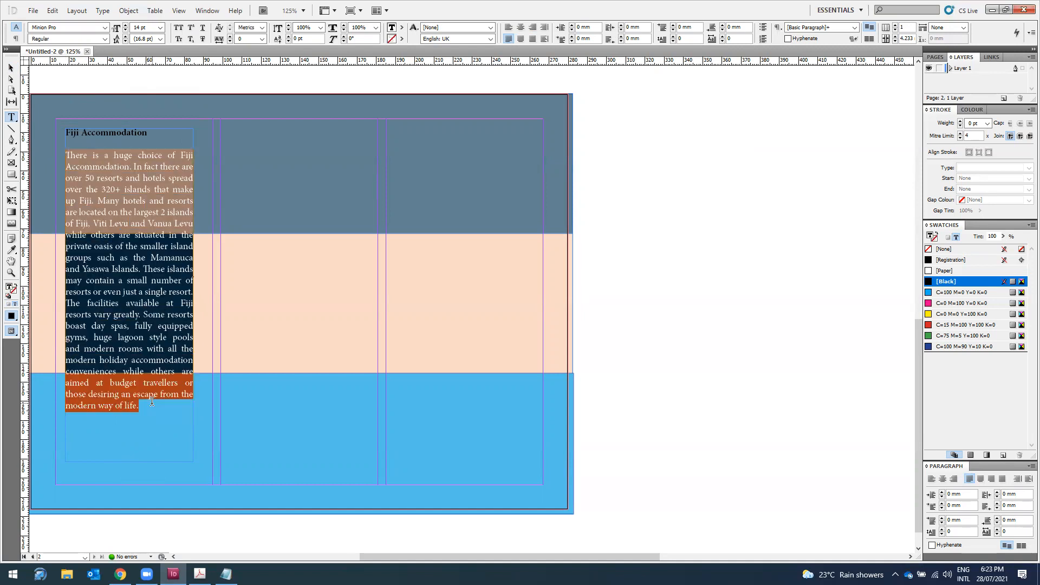
{"action": "left_click", "coordinate": [160, 28]}
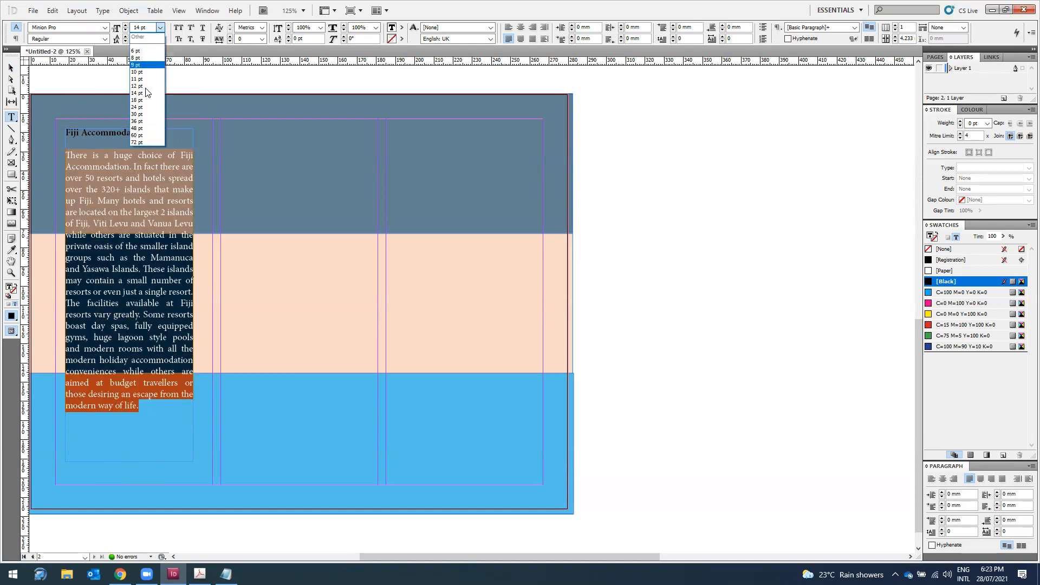
{"action": "left_click", "coordinate": [145, 90]}
Step: Shorten the Fiji Accommodation text frame to fit its text and nudge it slightly right
{"action": "left_click", "coordinate": [11, 67]}
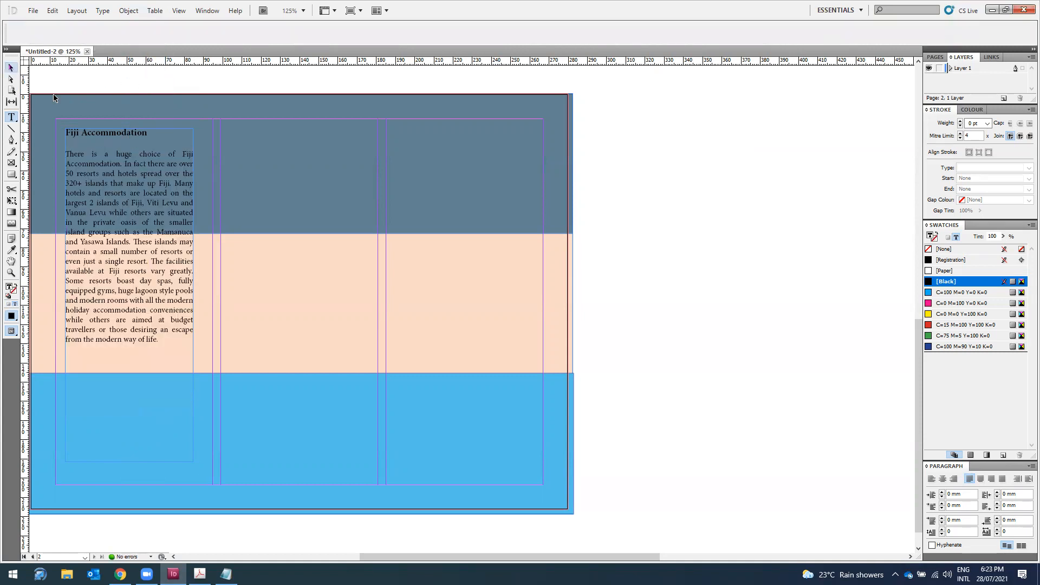
{"action": "left_click", "coordinate": [124, 461]}
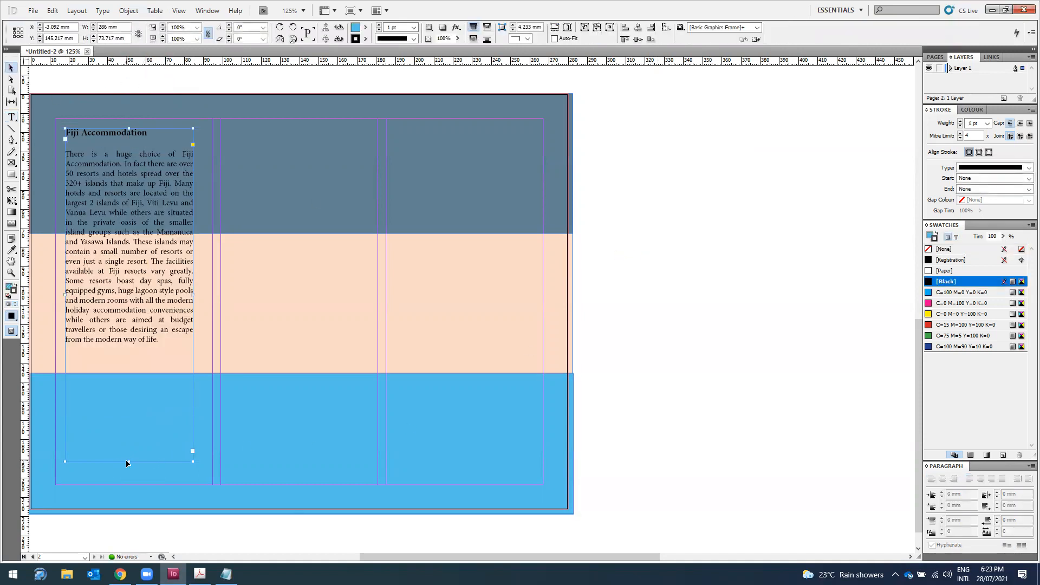
{"action": "left_click_drag", "start_coordinate": [128, 462], "coordinate": [128, 351]}
{"action": "left_click_drag", "start_coordinate": [649, 556], "coordinate": [581, 559]}
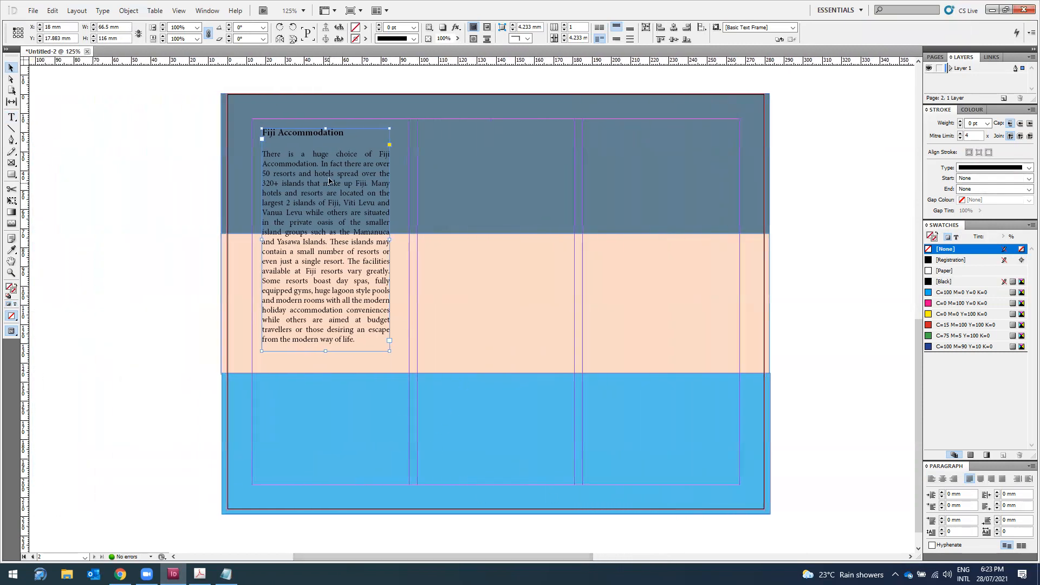
{"action": "key", "text": "Right"}
{"action": "key", "text": "Right"}
{"action": "key", "text": "Right"}
{"action": "key", "text": "Right"}
{"action": "key", "text": "Right"}
{"action": "key", "text": "Right"}
{"action": "left_click", "coordinate": [117, 208]}
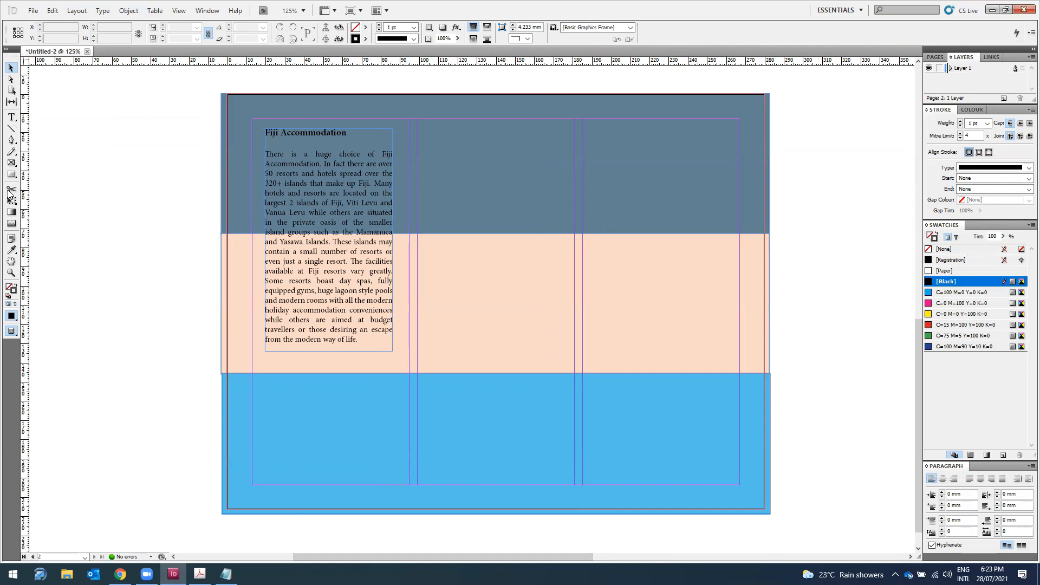
Step: Set the stroke to [None] on the top dark, middle peach and bottom blue background bands
{"action": "left_click", "coordinate": [525, 154]}
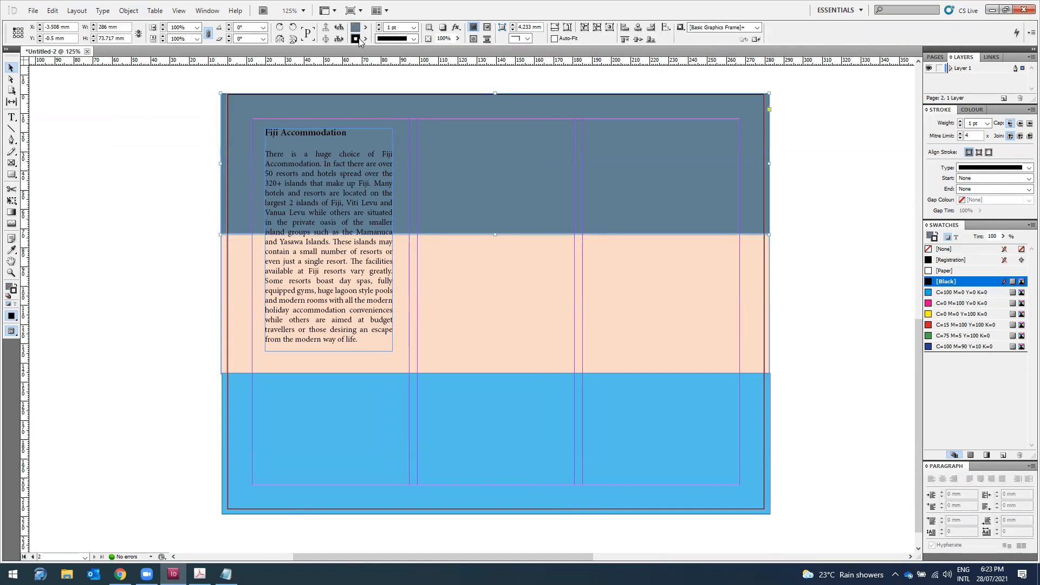
{"action": "left_click", "coordinate": [363, 40]}
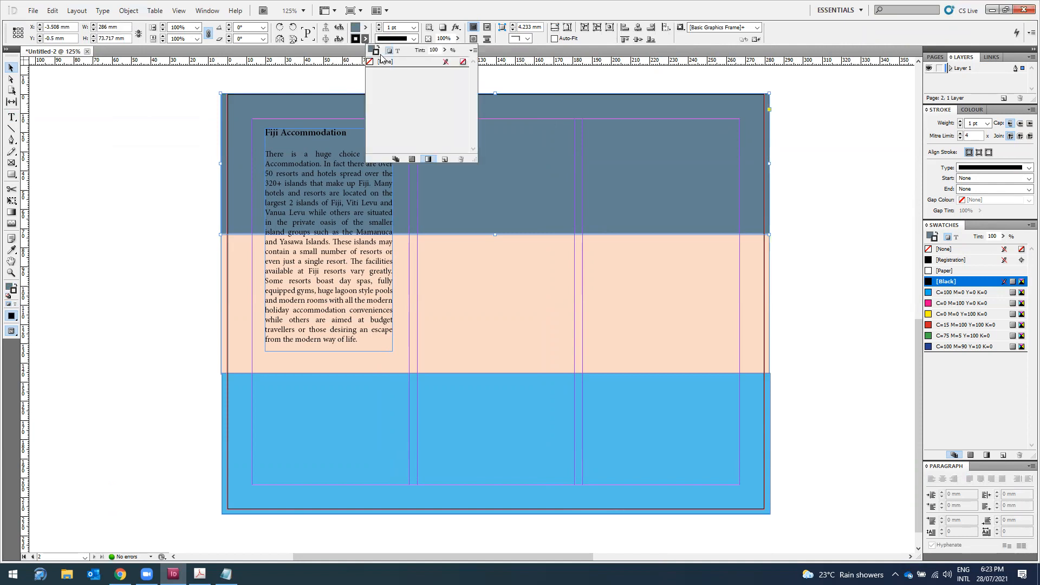
{"action": "left_click", "coordinate": [382, 62]}
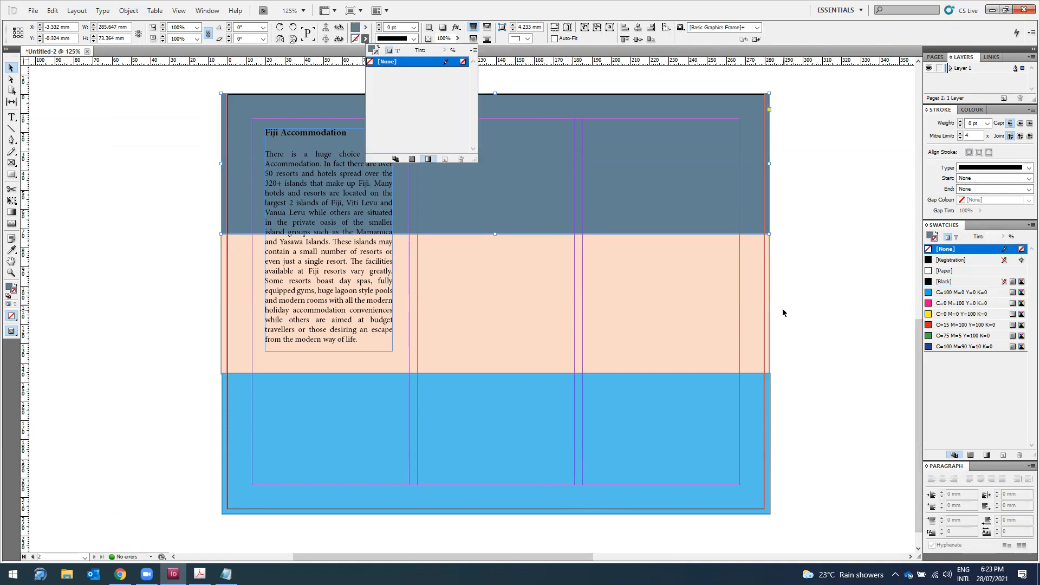
{"action": "left_click", "coordinate": [759, 308]}
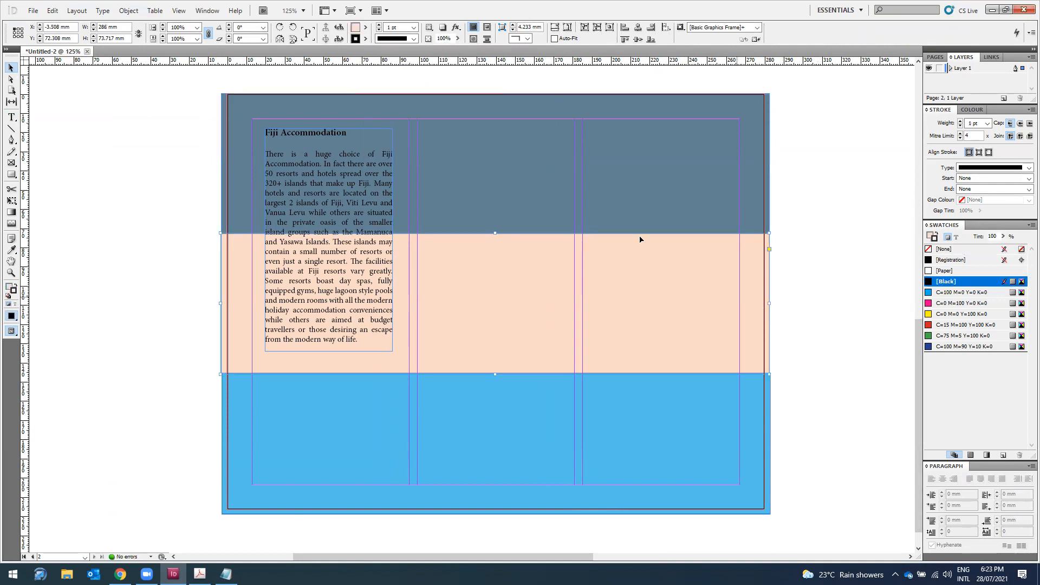
{"action": "left_click", "coordinate": [365, 40]}
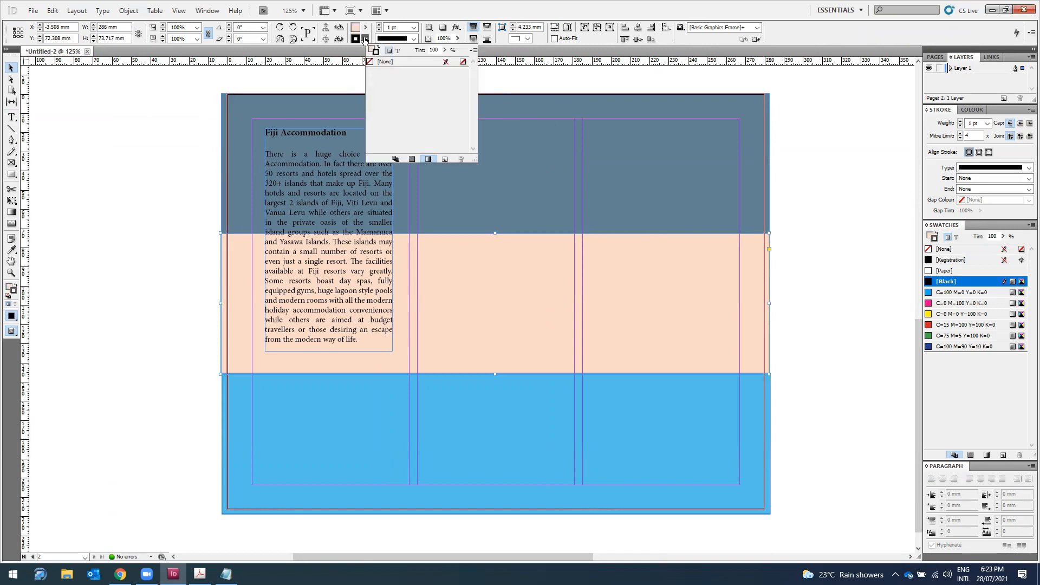
{"action": "left_click", "coordinate": [386, 63]}
{"action": "left_click", "coordinate": [765, 437]}
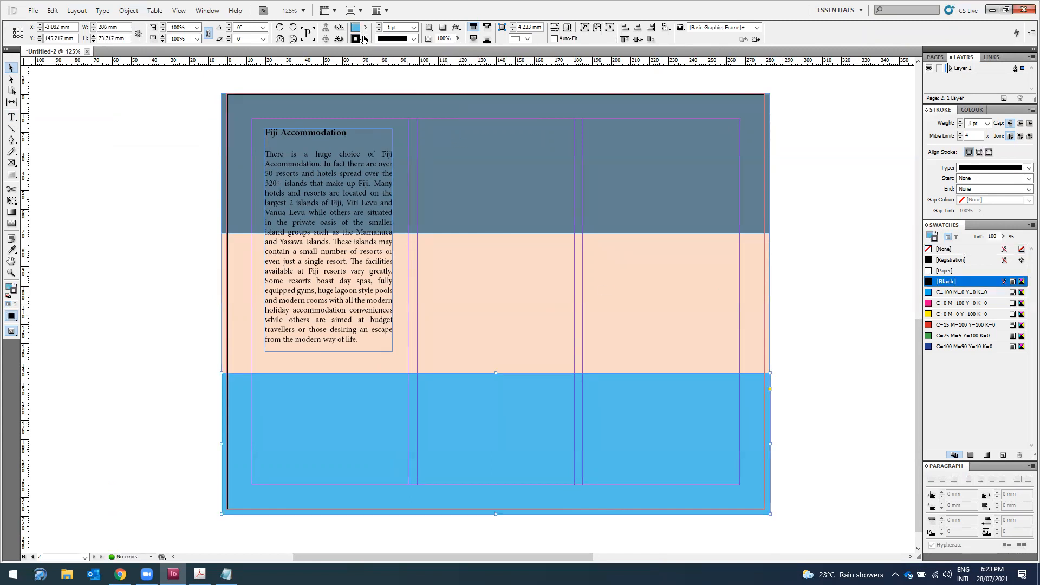
{"action": "left_click", "coordinate": [364, 39]}
{"action": "left_click", "coordinate": [386, 63]}
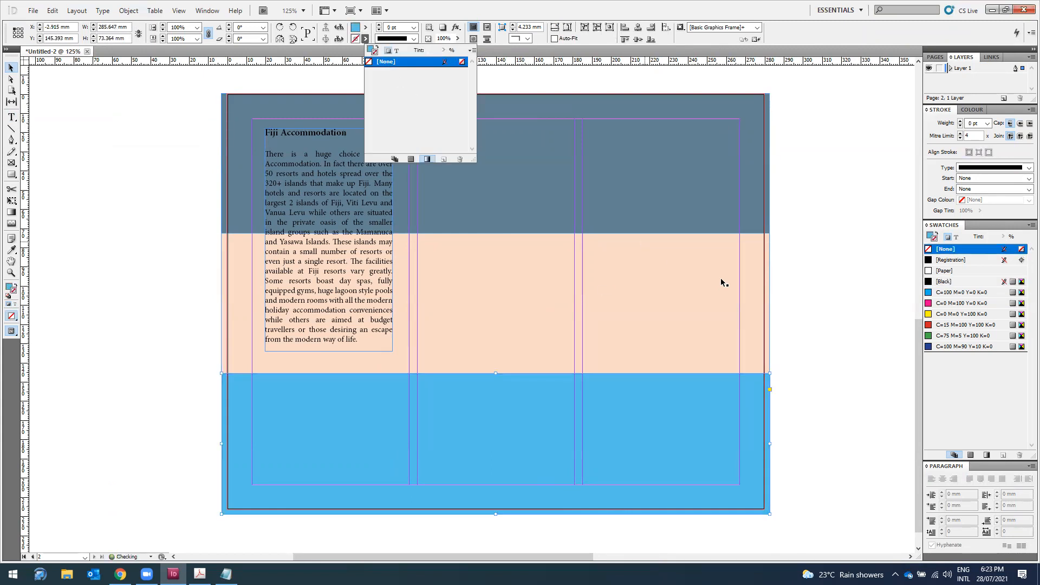
{"action": "left_click", "coordinate": [788, 310]}
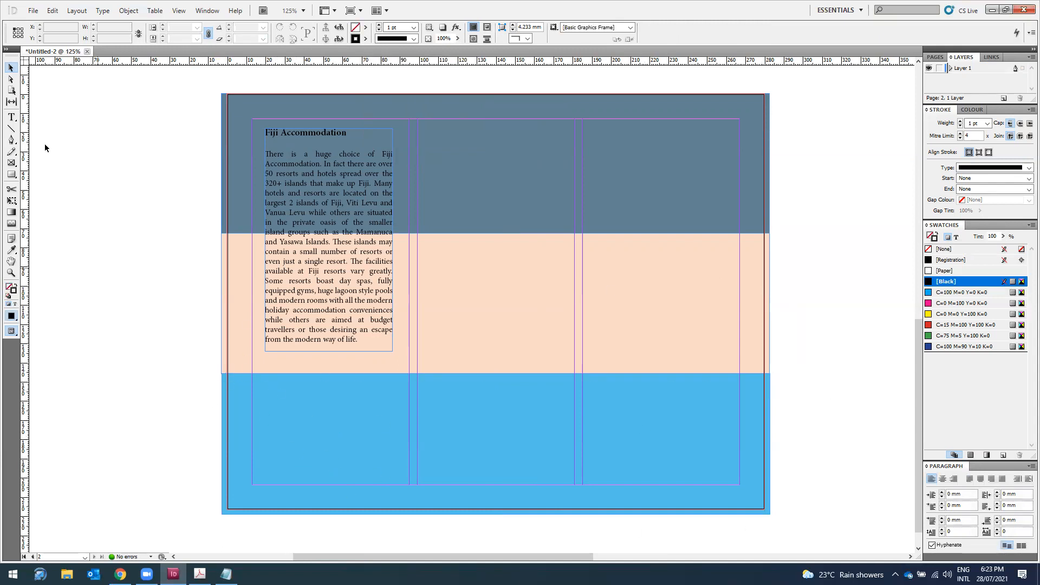
Step: Place the vanuatu cabanas image onto page 2
{"action": "left_click", "coordinate": [33, 11]}
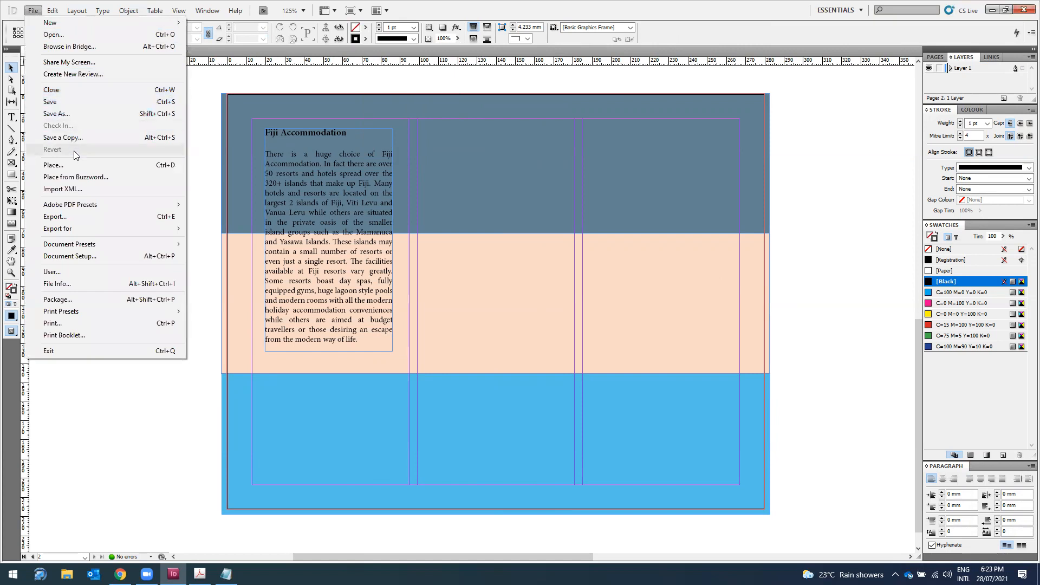
{"action": "left_click", "coordinate": [76, 176]}
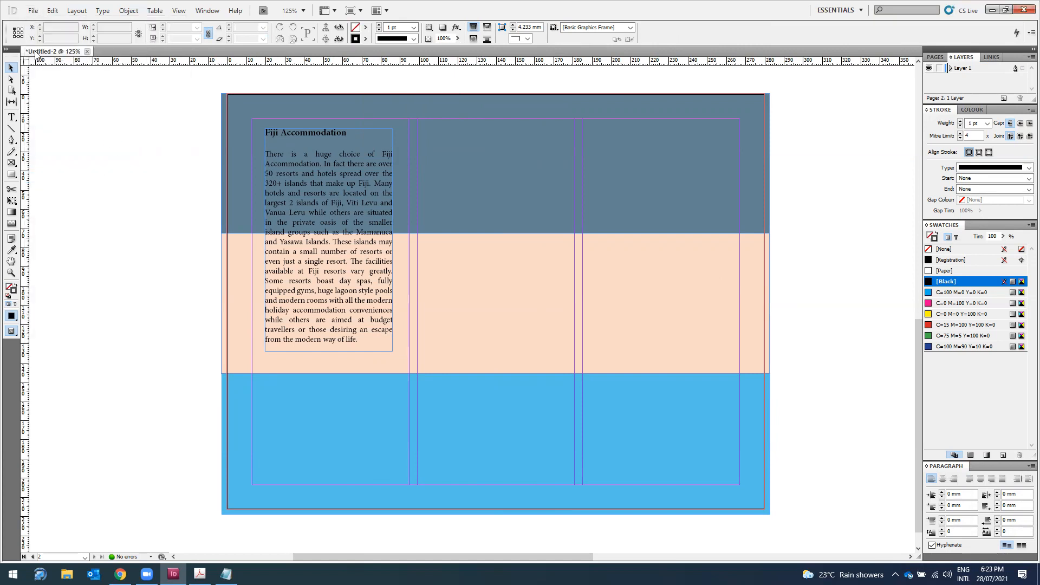
{"action": "left_click", "coordinate": [33, 11]}
{"action": "left_click", "coordinate": [76, 166]}
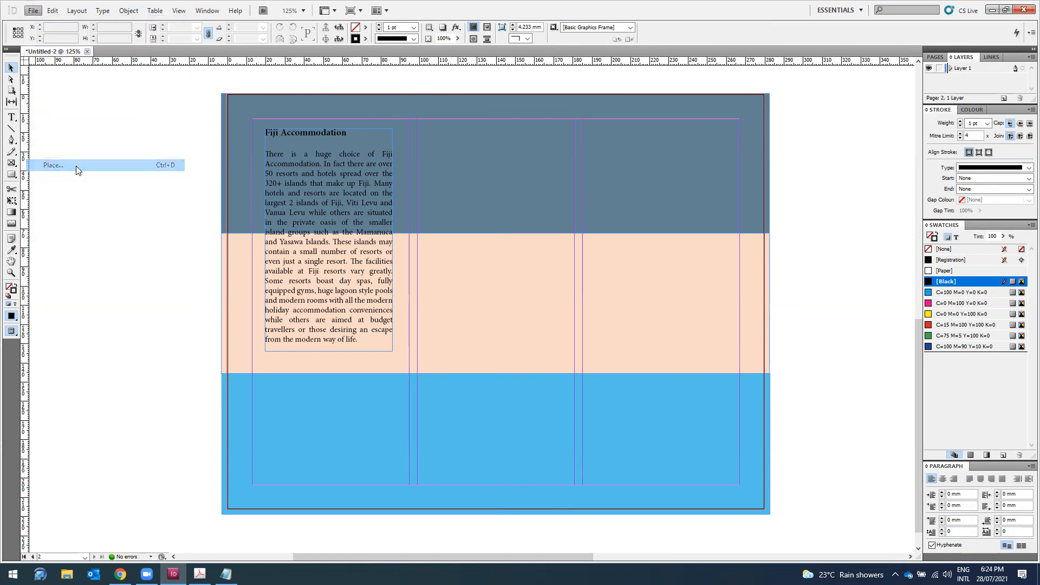
{"action": "scroll", "coordinate": [449, 276], "scroll_direction": "down", "scroll_amount": 4}
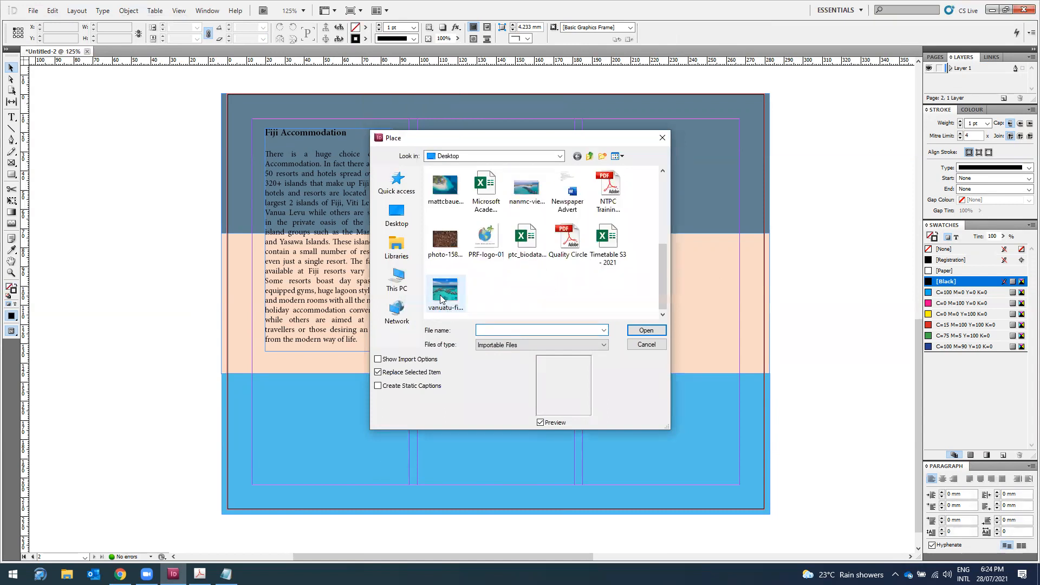
{"action": "left_click", "coordinate": [444, 292]}
{"action": "left_click", "coordinate": [646, 330]}
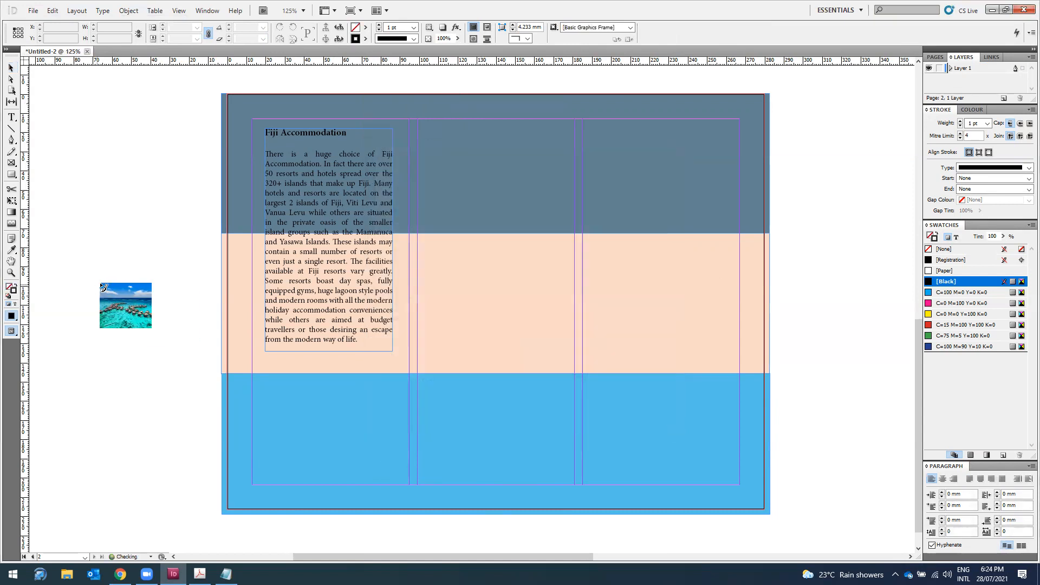
{"action": "left_click", "coordinate": [41, 231]}
Step: Resize the cabanas photo frame and position it below the Fiji Accommodation text in column one
{"action": "left_click_drag", "start_coordinate": [99, 279], "coordinate": [323, 415]}
{"action": "scroll", "coordinate": [330, 347], "scroll_direction": "down", "scroll_amount": 1}
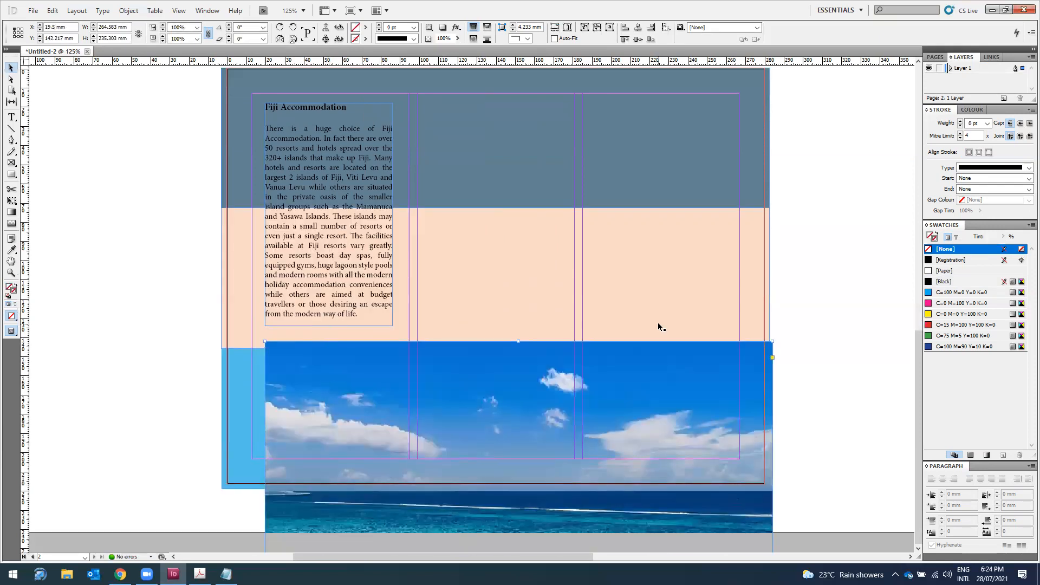
{"action": "key", "text": "ctrl+minus"}
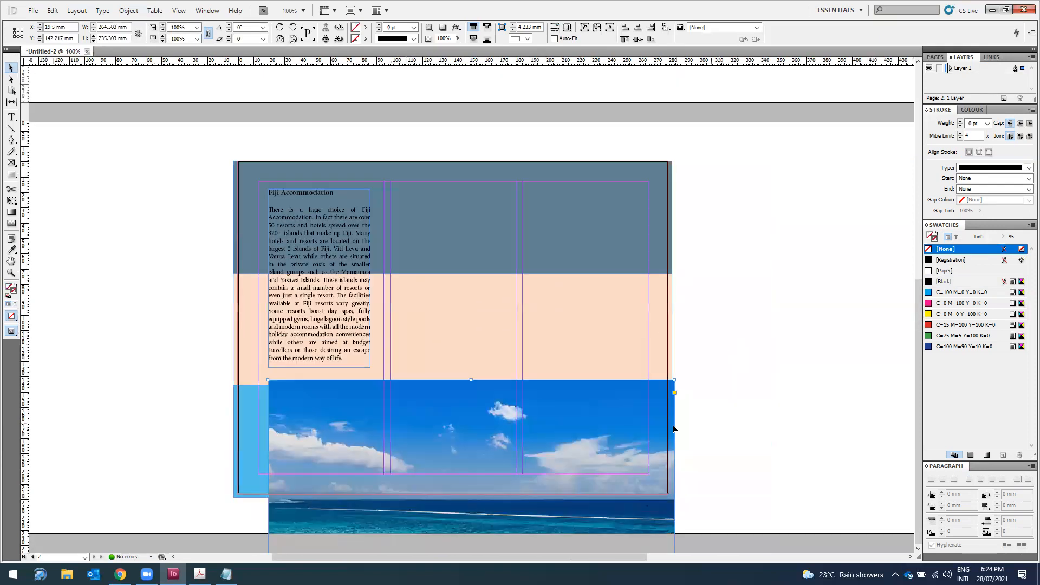
{"action": "left_click_drag", "start_coordinate": [508, 503], "coordinate": [258, 251]}
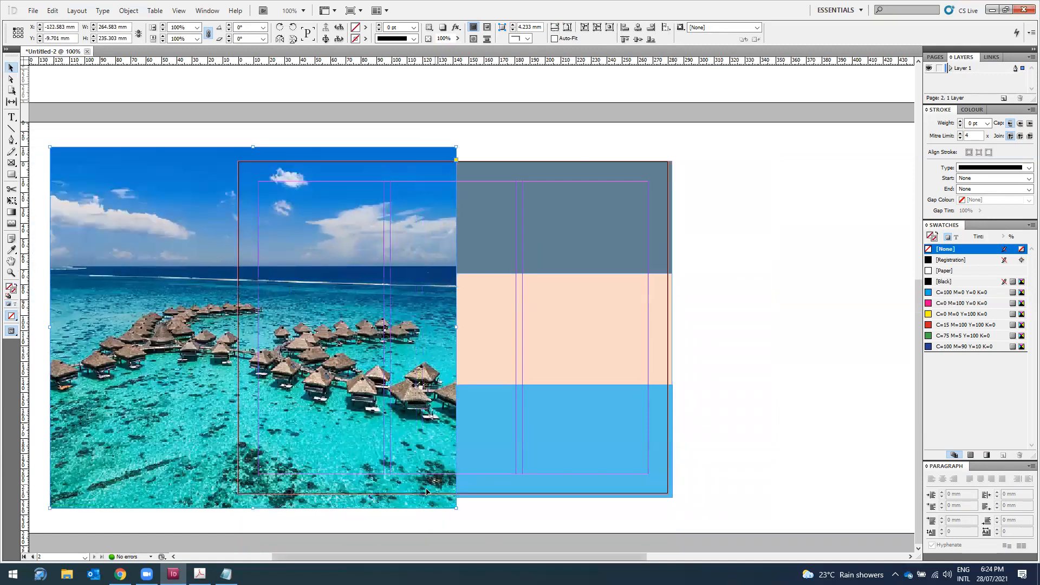
{"action": "left_click_drag", "start_coordinate": [456, 509], "coordinate": [190, 300]}
{"action": "left_click_drag", "start_coordinate": [147, 239], "coordinate": [77, 204]}
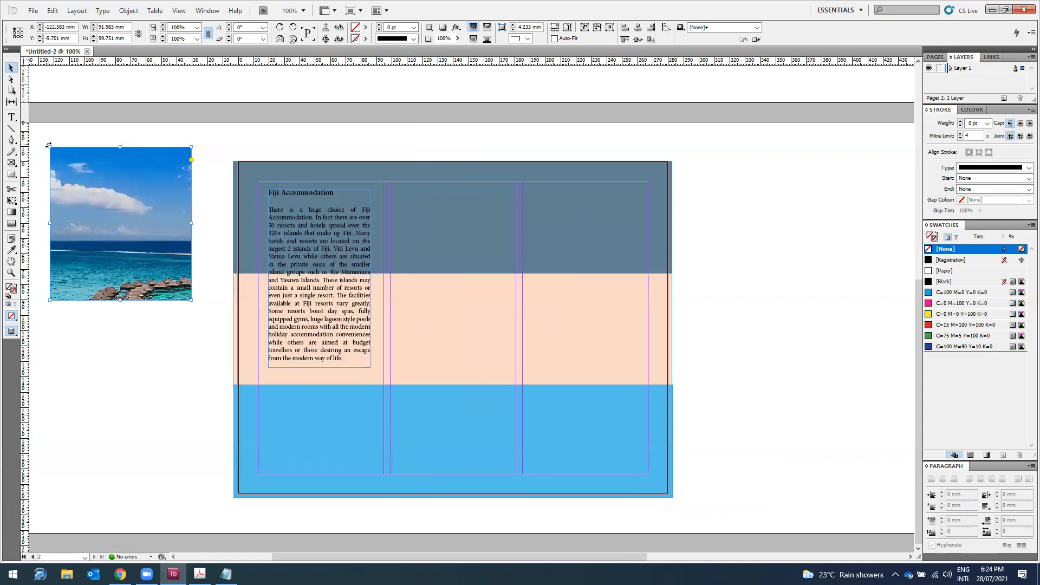
{"action": "left_click_drag", "start_coordinate": [51, 147], "coordinate": [71, 188]}
{"action": "left_click_drag", "start_coordinate": [130, 277], "coordinate": [321, 459]}
{"action": "left_click_drag", "start_coordinate": [262, 375], "coordinate": [287, 397]}
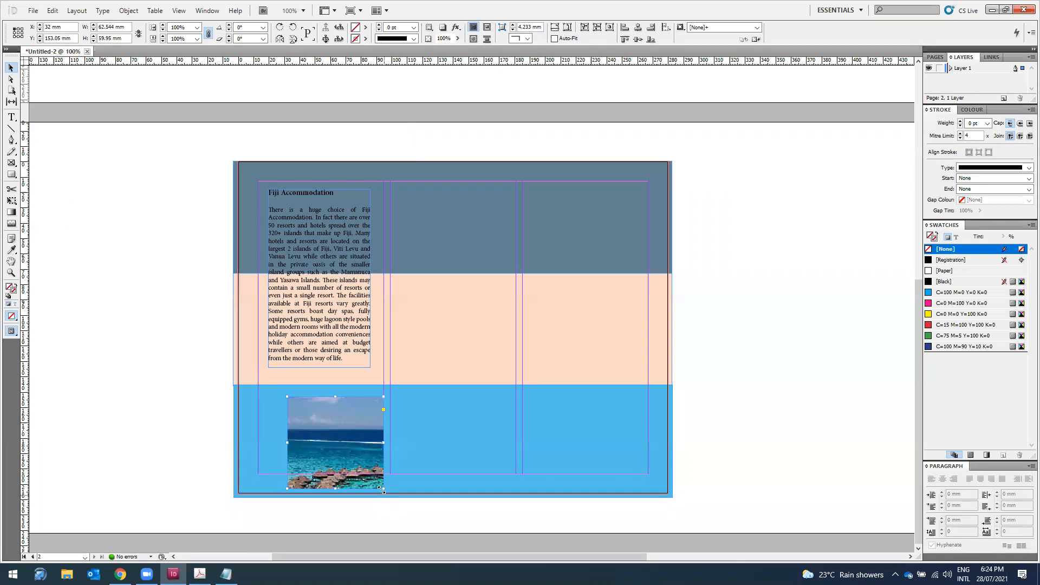
{"action": "left_click_drag", "start_coordinate": [381, 490], "coordinate": [372, 466]}
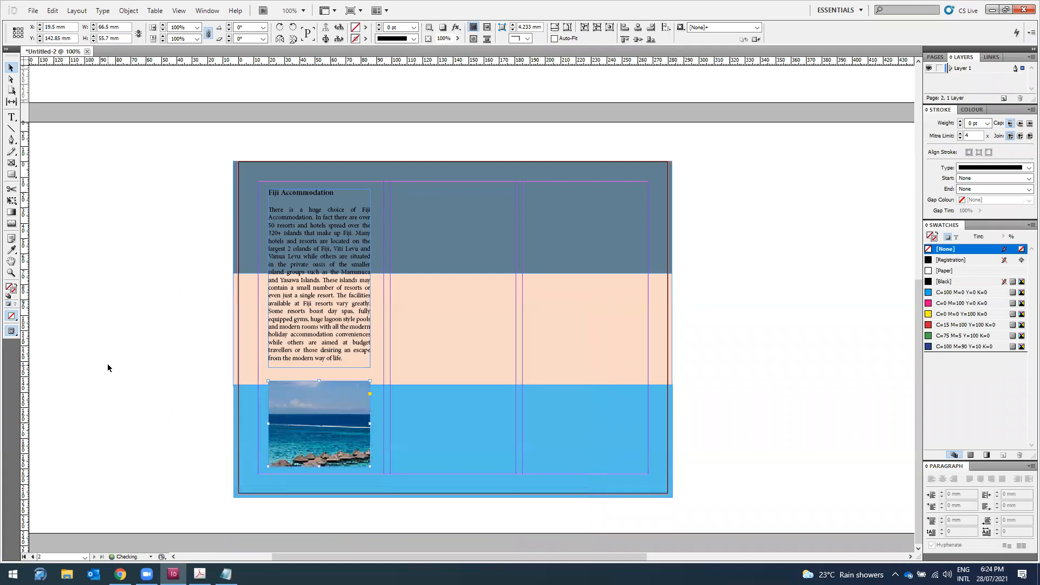
Step: Scale and shift the image inside its frame so the overwater bungalows show
{"action": "left_click", "coordinate": [303, 410]}
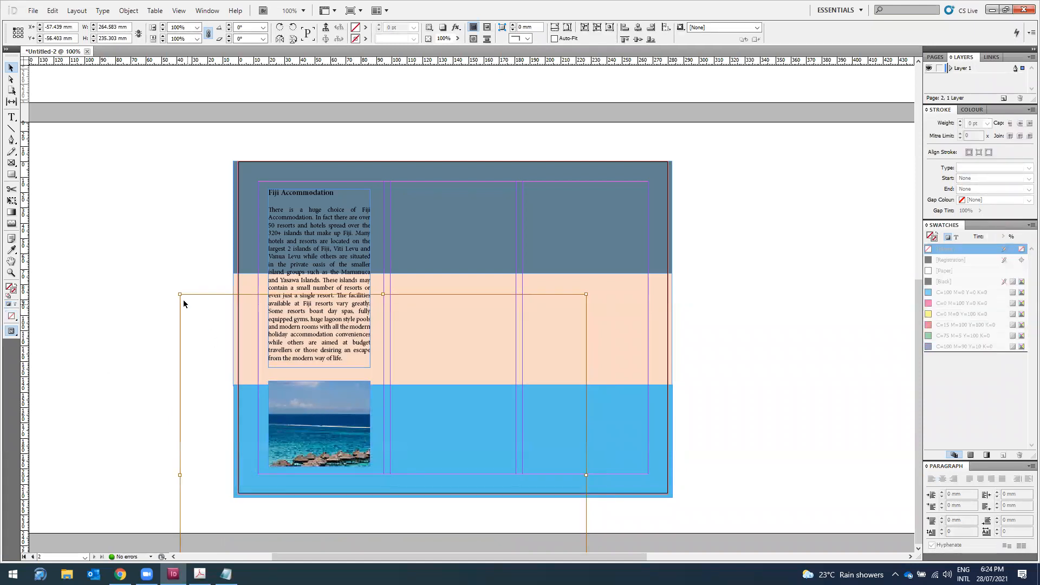
{"action": "left_click_drag", "start_coordinate": [181, 294], "coordinate": [259, 375]}
{"action": "left_click_drag", "start_coordinate": [304, 432], "coordinate": [261, 319]}
{"action": "left_click", "coordinate": [100, 365]}
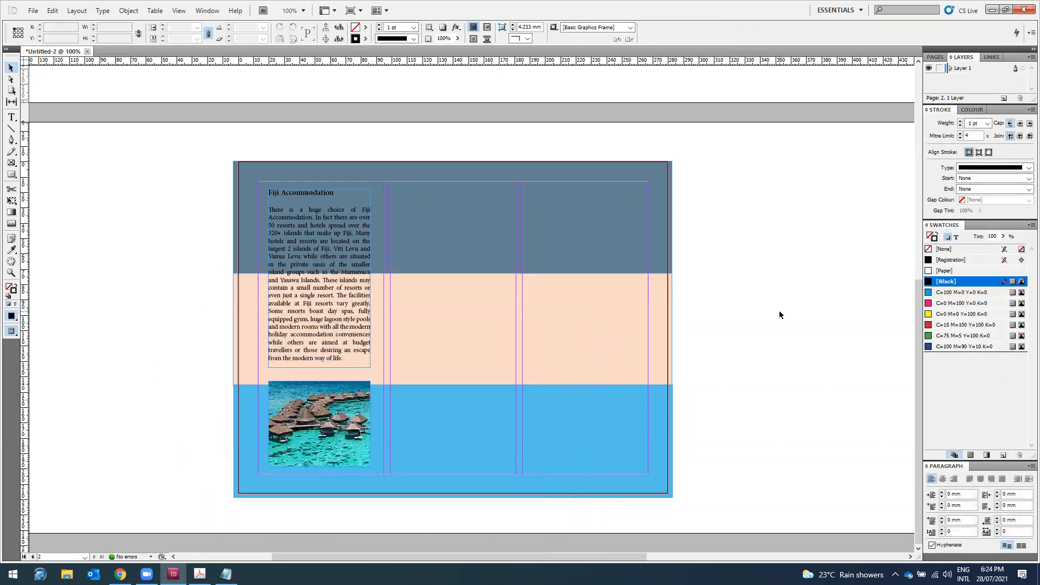
Step: On the Tourism Fiji web page, select the Fiji Facts heading and paragraph
{"action": "left_click", "coordinate": [120, 575]}
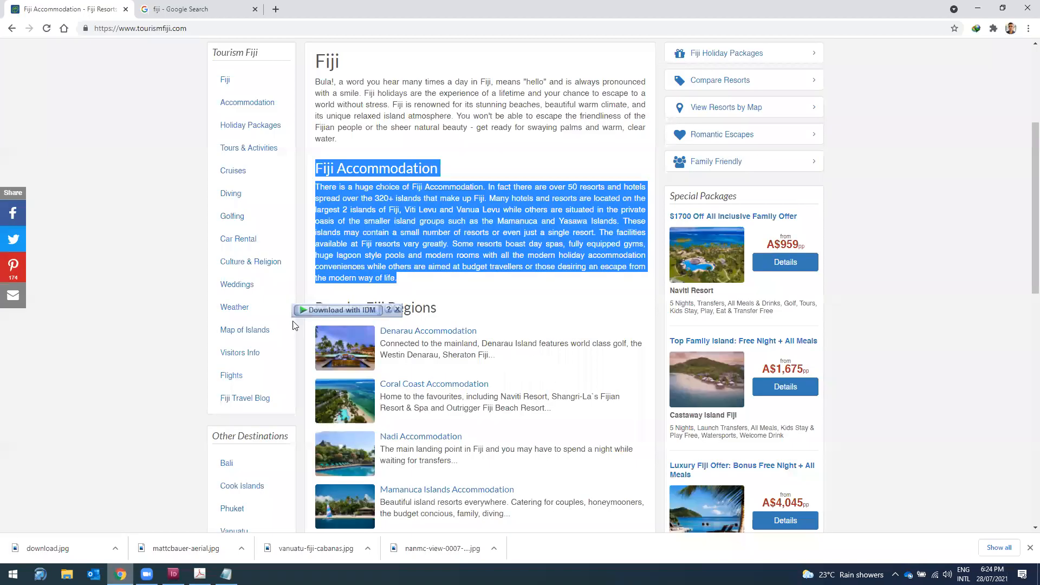
{"action": "scroll", "coordinate": [295, 325], "scroll_direction": "down", "scroll_amount": 10}
{"action": "left_click_drag", "start_coordinate": [385, 404], "coordinate": [392, 425]}
{"action": "key", "text": "ctrl+c"}
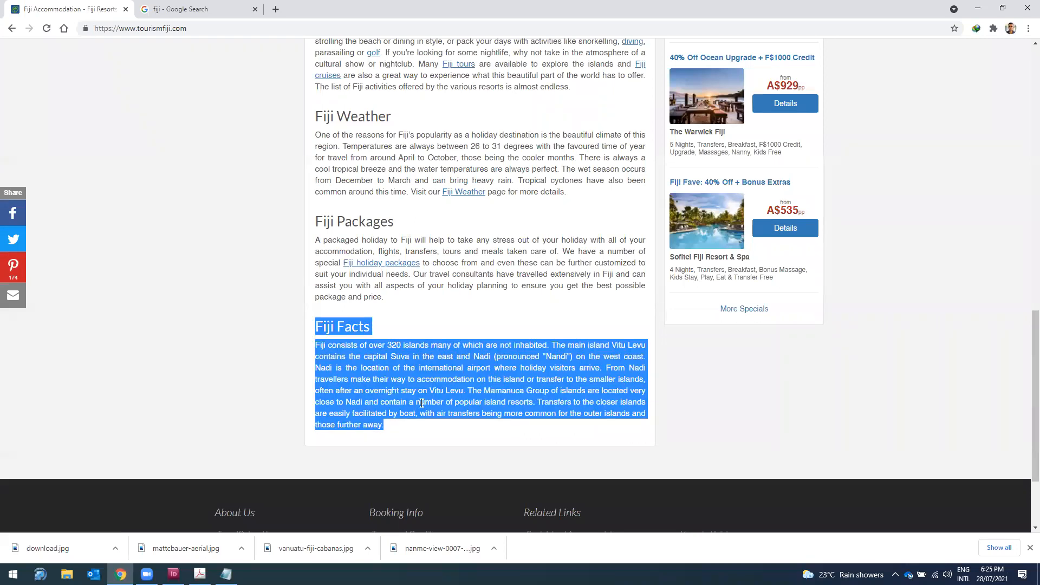
{"action": "left_click", "coordinate": [977, 8]}
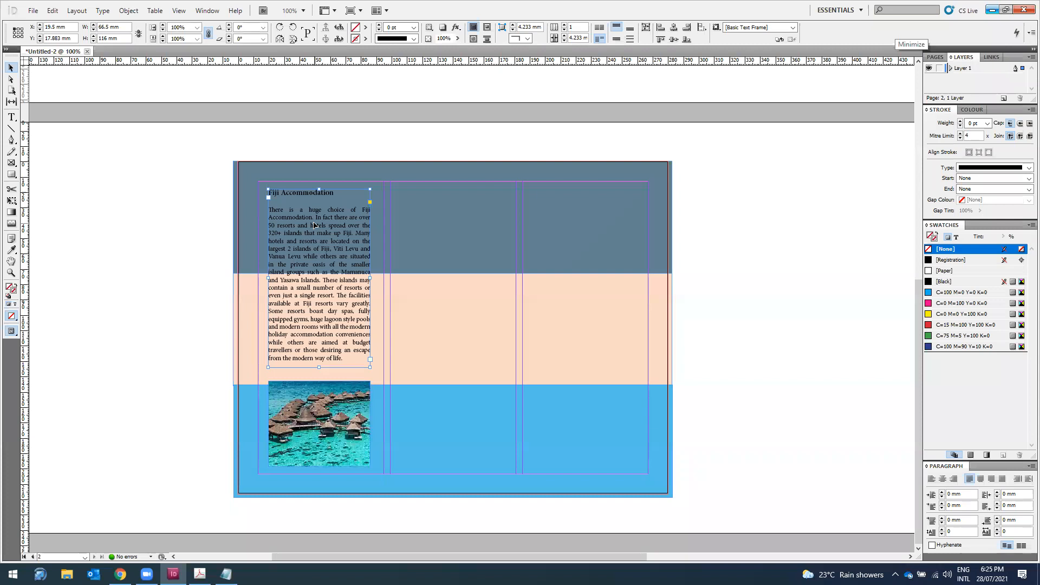
Step: Duplicate the text frame into column two and replace its text with Fiji Facts, adding a blank line after the heading
{"action": "left_click_drag", "start_coordinate": [315, 228], "coordinate": [452, 321]}
{"action": "double_click", "coordinate": [452, 321]}
{"action": "key", "text": "ctrl+a"}
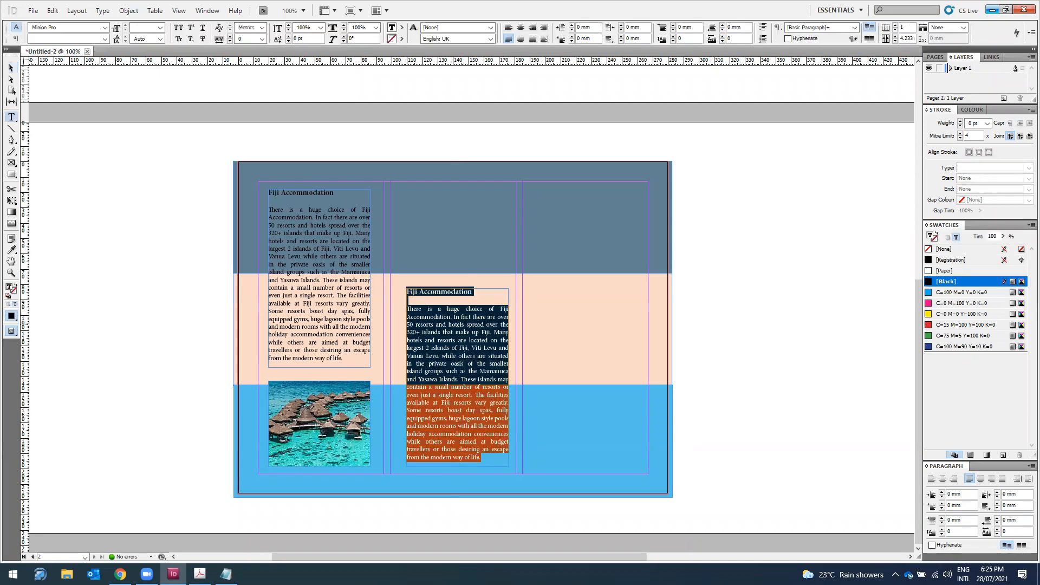
{"action": "key", "text": "ctrl+v"}
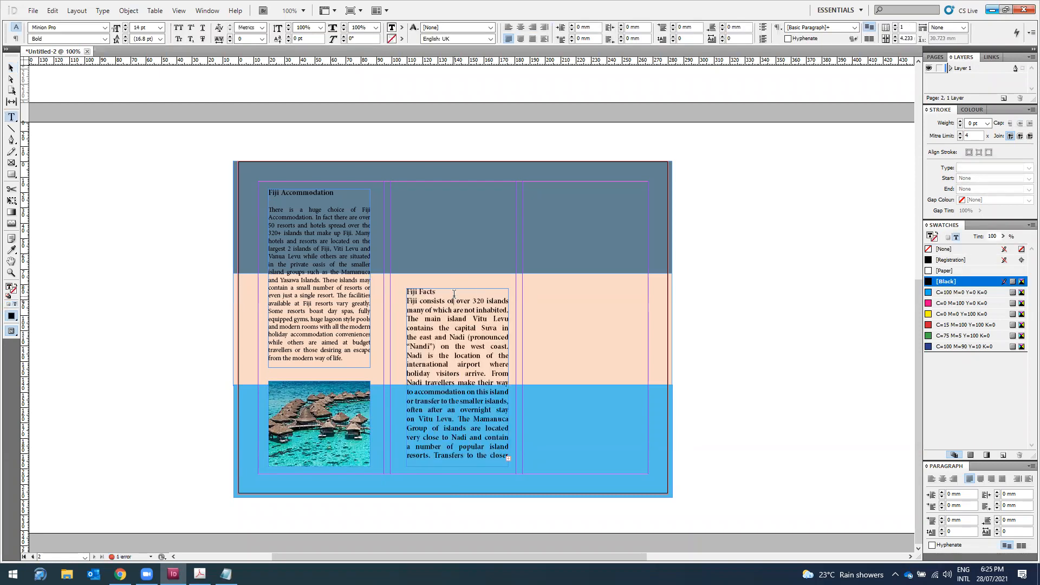
{"action": "key", "text": "Return"}
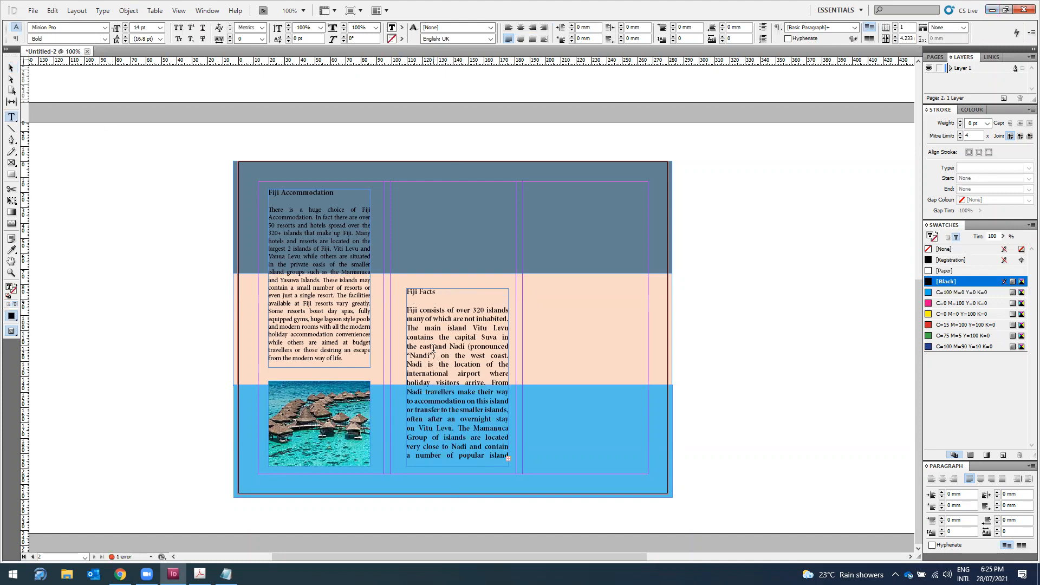
Step: Set the Fiji Facts body to Regular and lengthen the frame to reveal the overset text
{"action": "left_click_drag", "start_coordinate": [411, 310], "coordinate": [494, 453]}
{"action": "left_click", "coordinate": [494, 453]}
{"action": "key", "text": "ctrl+a"}
{"action": "left_click", "coordinate": [421, 323]}
{"action": "left_click_drag", "start_coordinate": [409, 307], "coordinate": [502, 471]}
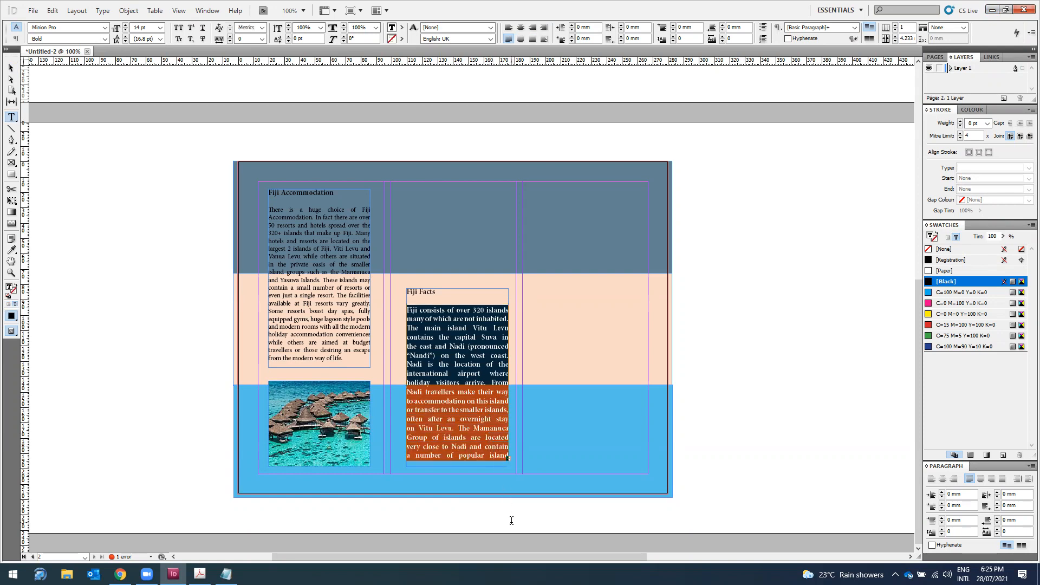
{"action": "left_click", "coordinate": [104, 39]}
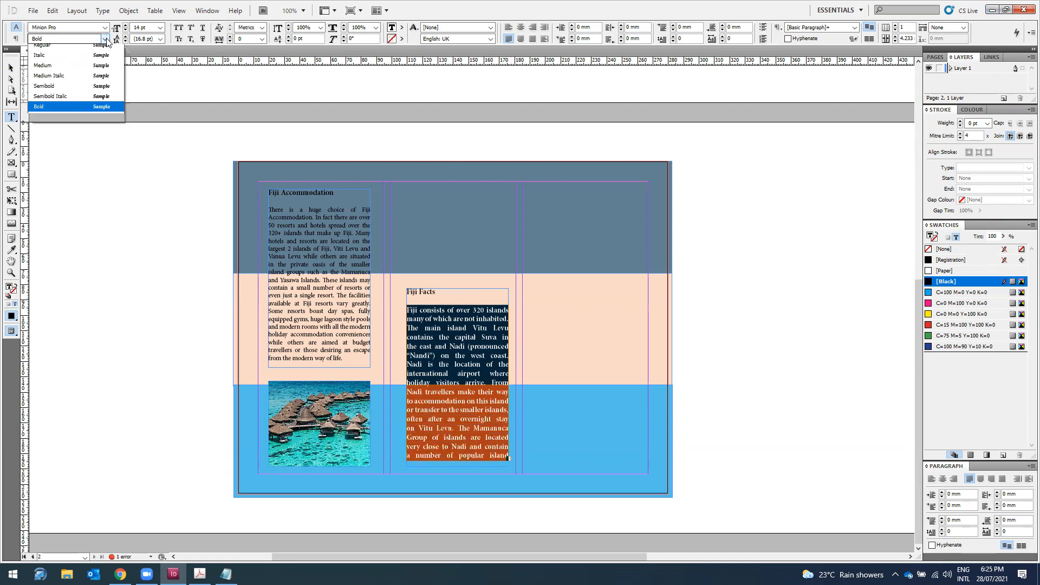
{"action": "left_click", "coordinate": [73, 71]}
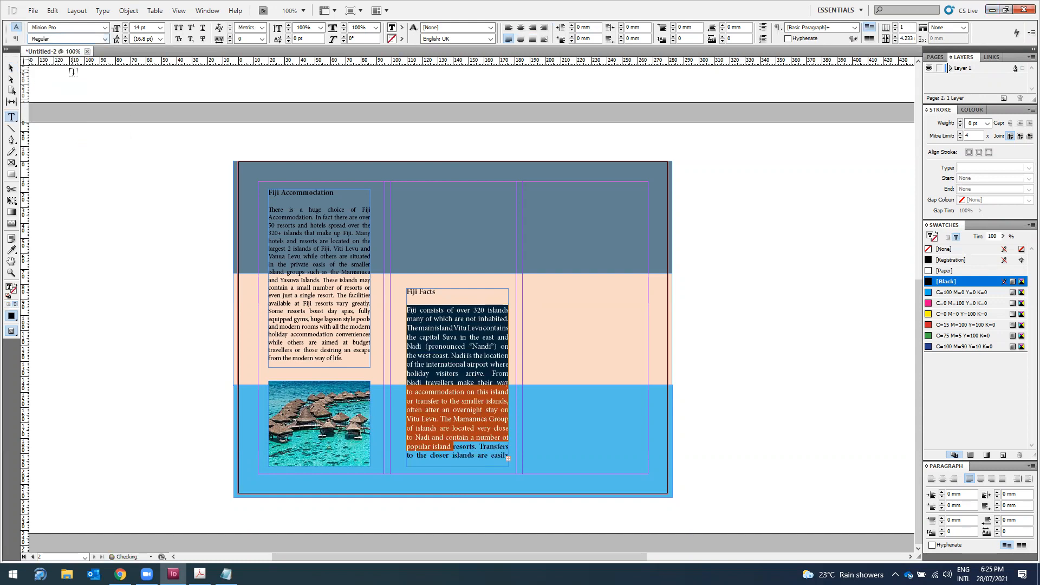
{"action": "left_click", "coordinate": [472, 373]}
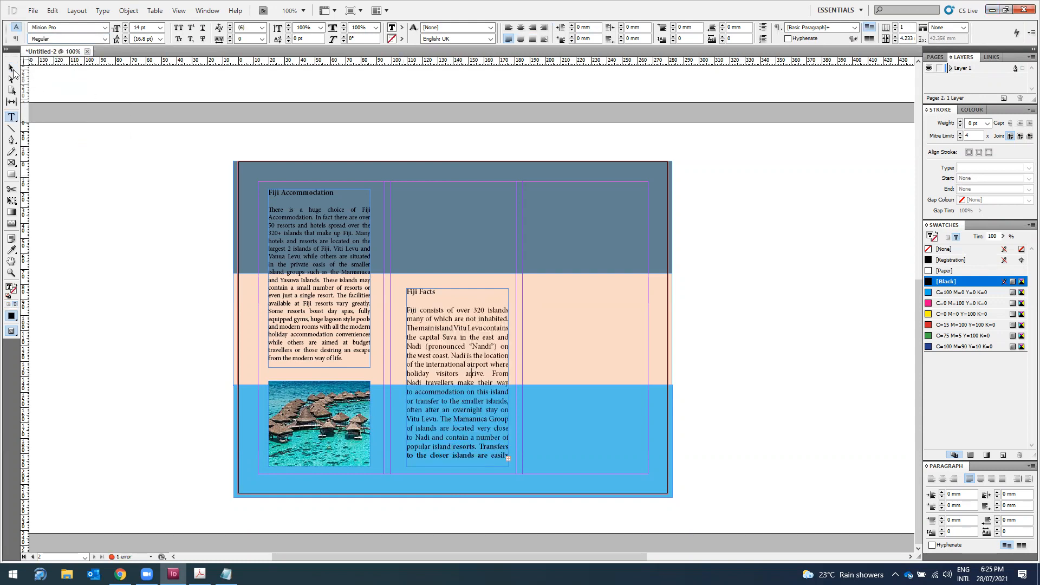
{"action": "left_click", "coordinate": [11, 68]}
{"action": "left_click_drag", "start_coordinate": [458, 467], "coordinate": [458, 522]}
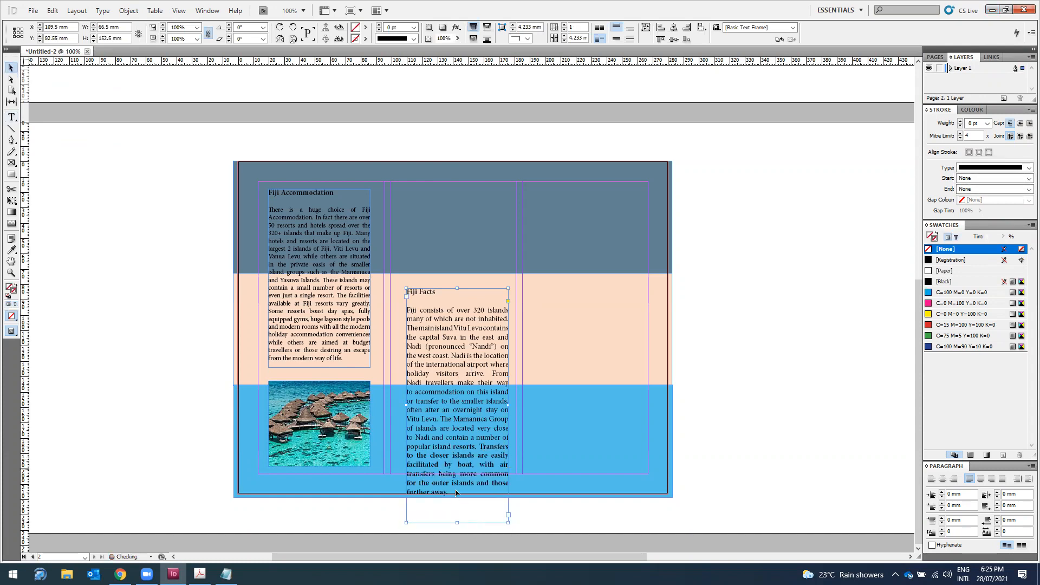
Step: Change the remaining bold Fiji Facts body text to Regular and move the frame higher
{"action": "double_click", "coordinate": [413, 310]}
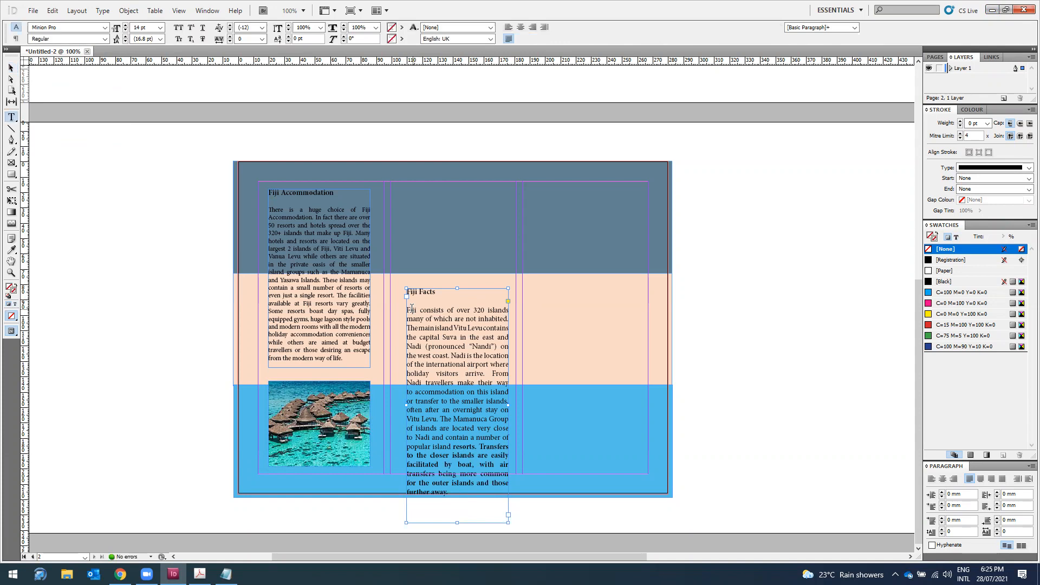
{"action": "left_click_drag", "start_coordinate": [410, 308], "coordinate": [477, 494]}
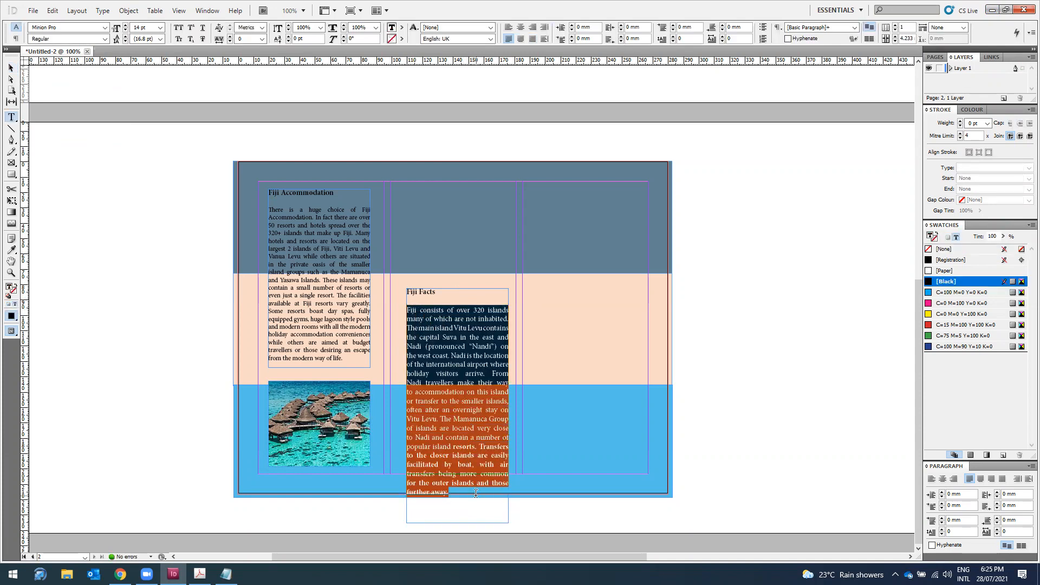
{"action": "left_click", "coordinate": [105, 39]}
{"action": "left_click", "coordinate": [104, 69]}
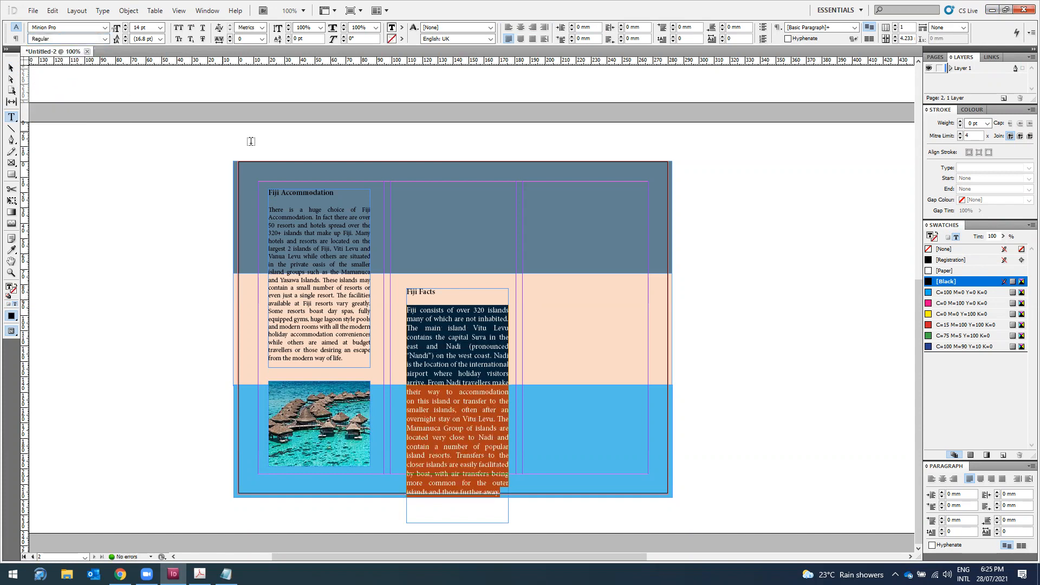
{"action": "left_click", "coordinate": [11, 68]}
{"action": "left_click_drag", "start_coordinate": [455, 358], "coordinate": [455, 327]}
Step: Set the Fiji Facts body to 12 pt, shorten the frame to the text and place it in the middle panel
{"action": "double_click", "coordinate": [463, 426]}
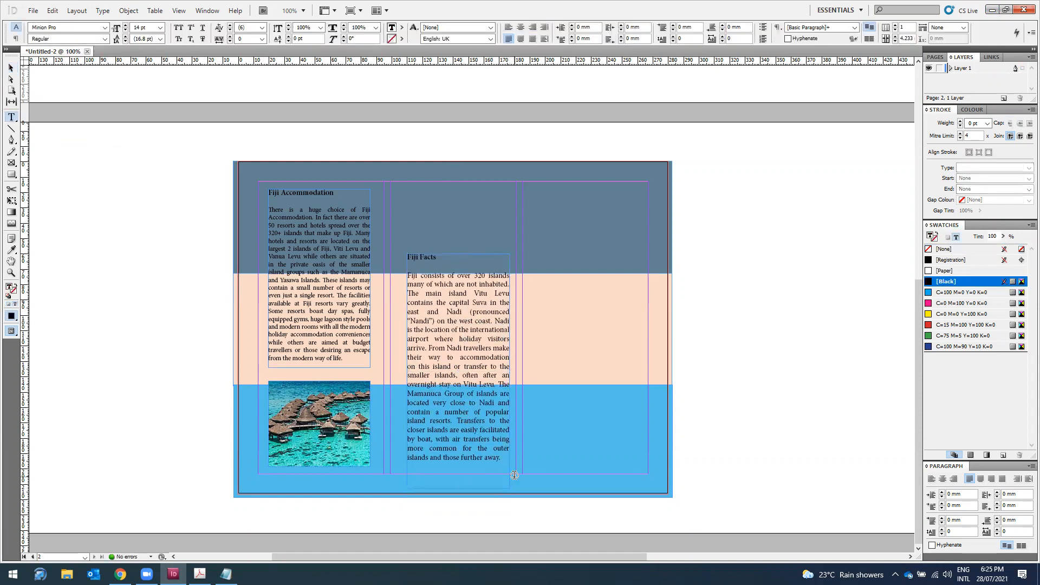
{"action": "left_click_drag", "start_coordinate": [502, 459], "coordinate": [403, 273]}
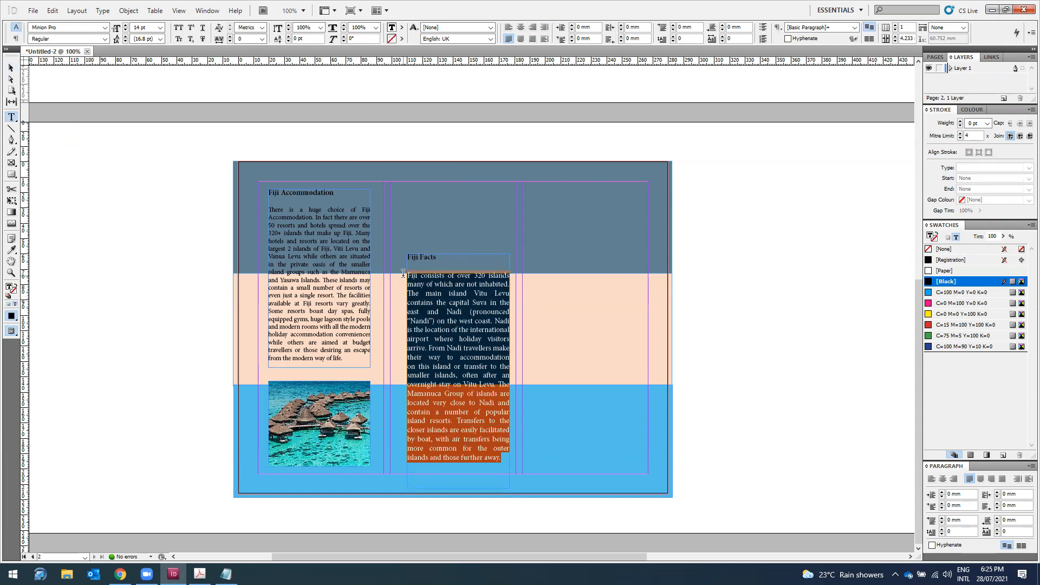
{"action": "left_click", "coordinate": [161, 27]}
{"action": "left_click", "coordinate": [147, 85]}
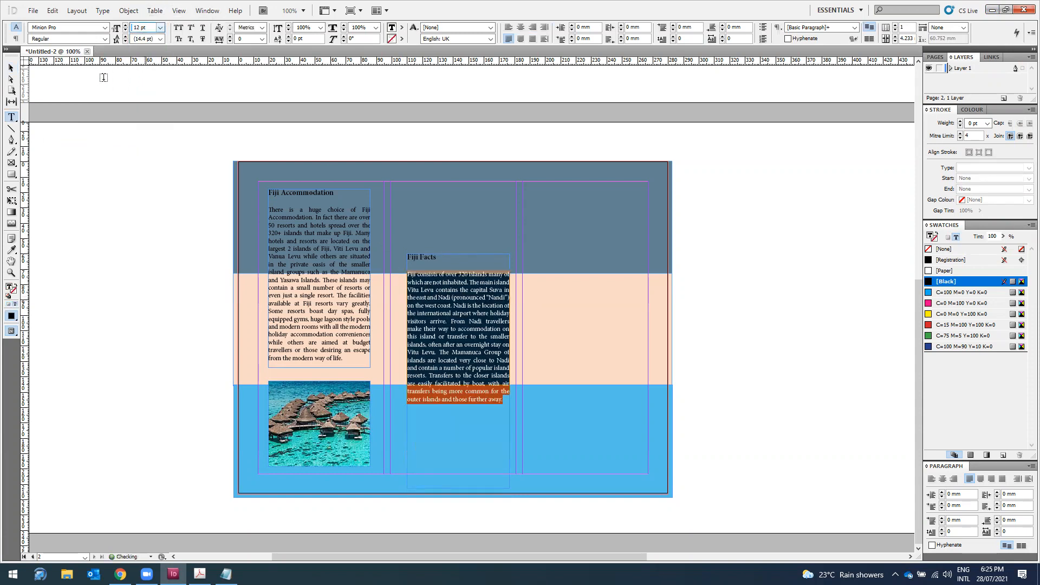
{"action": "left_click", "coordinate": [11, 68]}
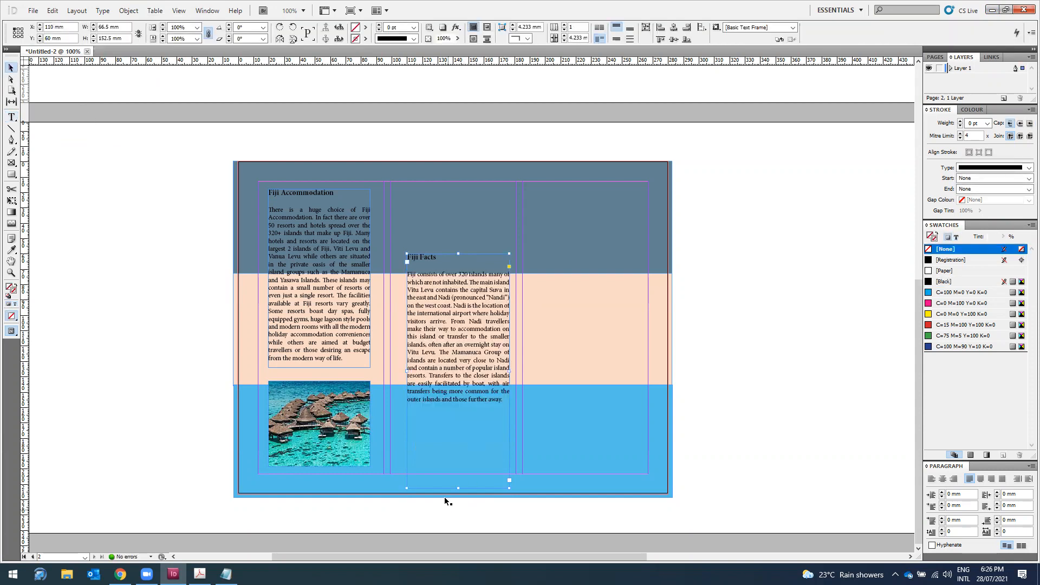
{"action": "left_click_drag", "start_coordinate": [457, 487], "coordinate": [463, 406]}
{"action": "left_click_drag", "start_coordinate": [461, 344], "coordinate": [460, 398]}
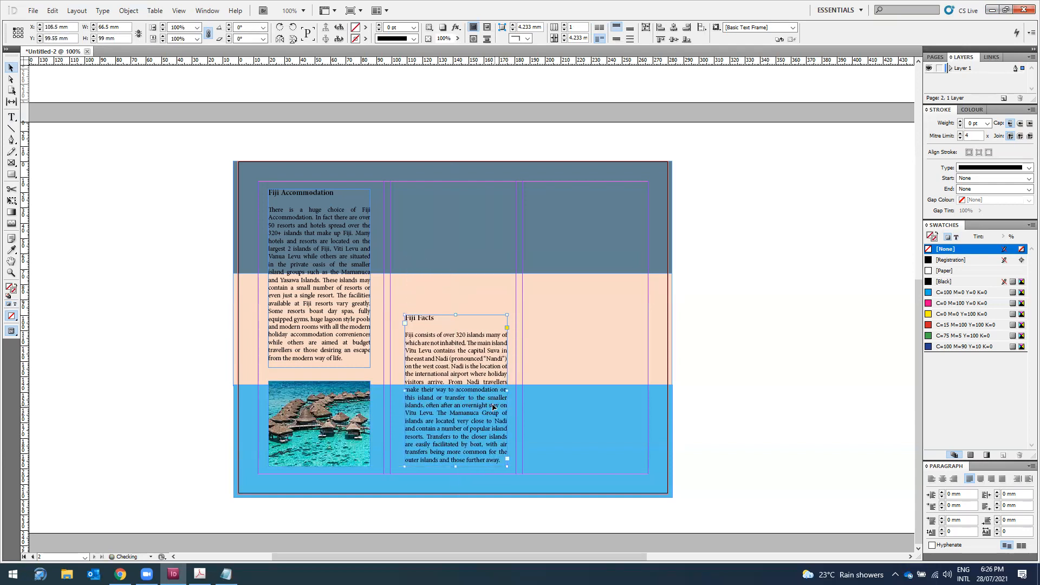
Step: Place the aerial island photo onto page 2
{"action": "left_click", "coordinate": [73, 221]}
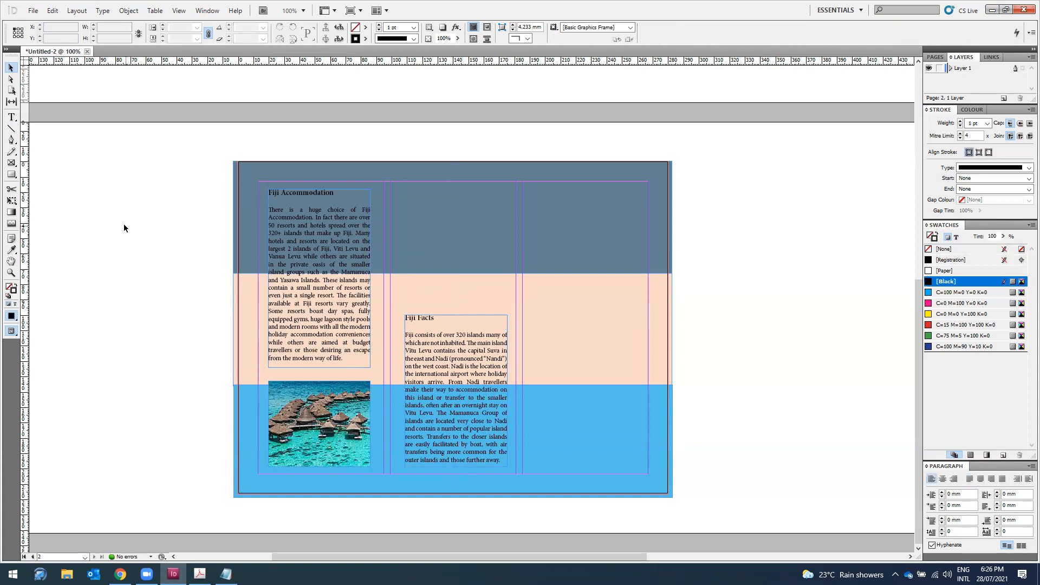
{"action": "left_click", "coordinate": [33, 11]}
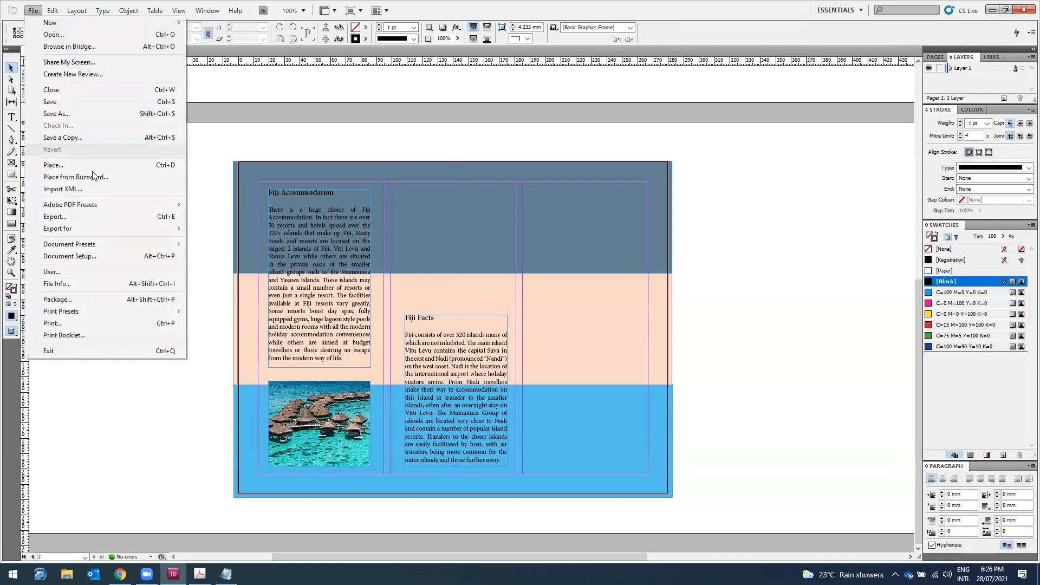
{"action": "left_click", "coordinate": [54, 165]}
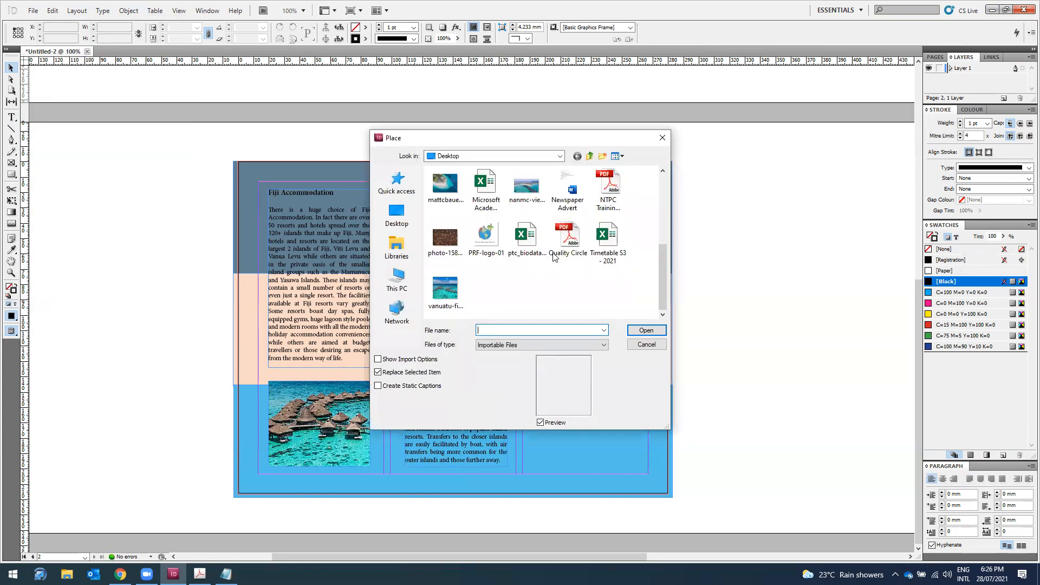
{"action": "scroll", "coordinate": [477, 257], "scroll_direction": "down", "scroll_amount": 2}
{"action": "left_click", "coordinate": [445, 264]}
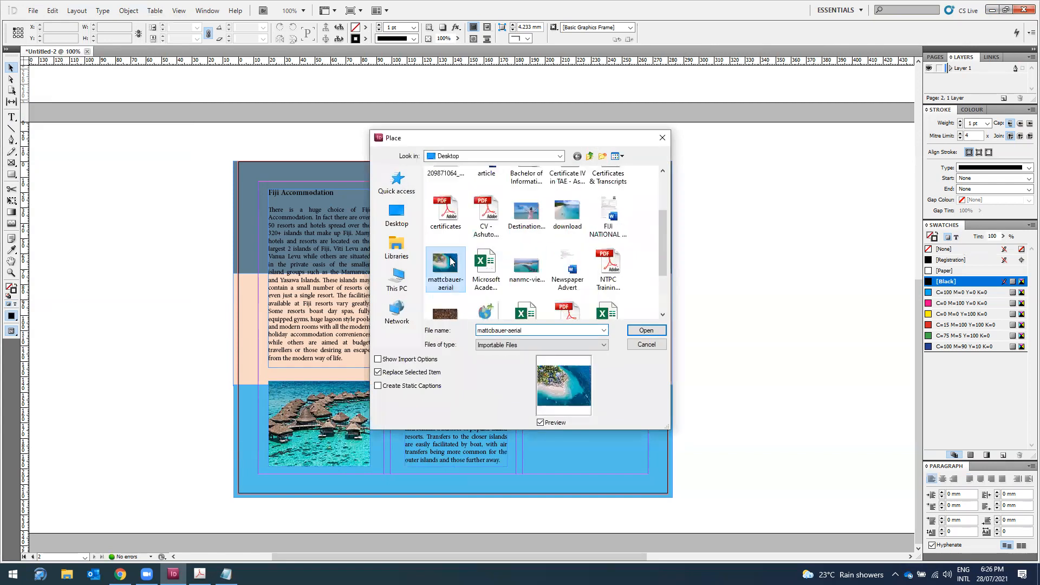
{"action": "left_click", "coordinate": [647, 330]}
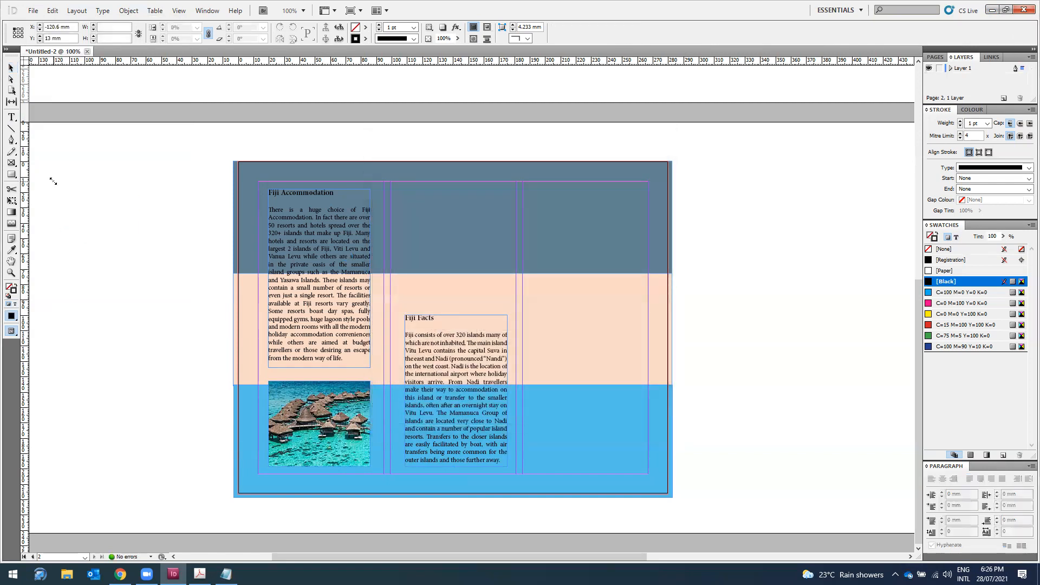
{"action": "left_click", "coordinate": [53, 182]}
Step: Crop the island photo frame to 66.5 by 69.45 mm and move it above the Fiji Facts text
{"action": "left_click_drag", "start_coordinate": [52, 182], "coordinate": [227, 332]}
{"action": "left_click_drag", "start_coordinate": [488, 507], "coordinate": [401, 473]}
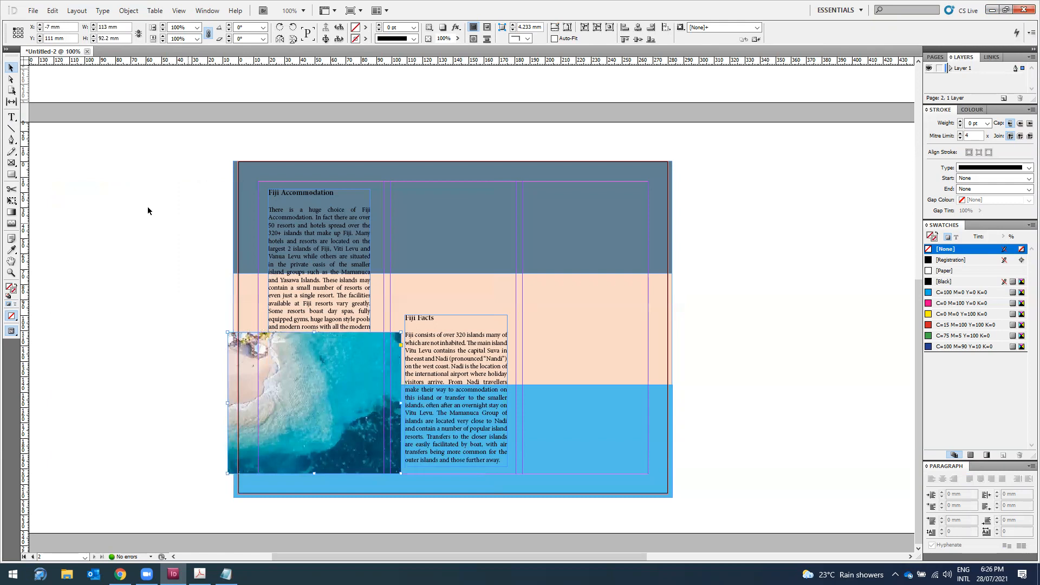
{"action": "left_click_drag", "start_coordinate": [268, 340], "coordinate": [450, 218]}
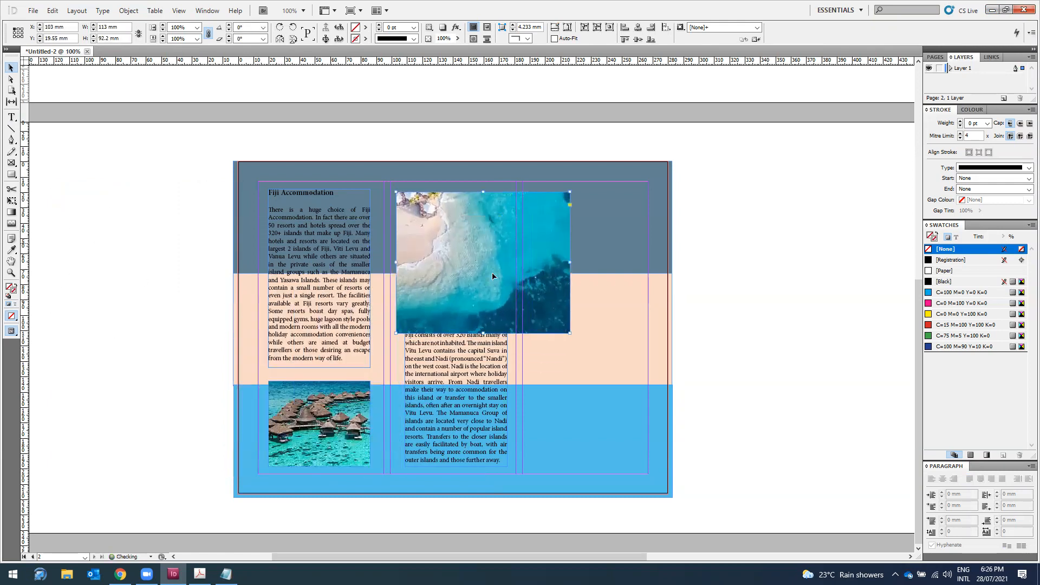
{"action": "left_click_drag", "start_coordinate": [572, 333], "coordinate": [505, 301]}
{"action": "left_click_drag", "start_coordinate": [395, 191], "coordinate": [401, 196]}
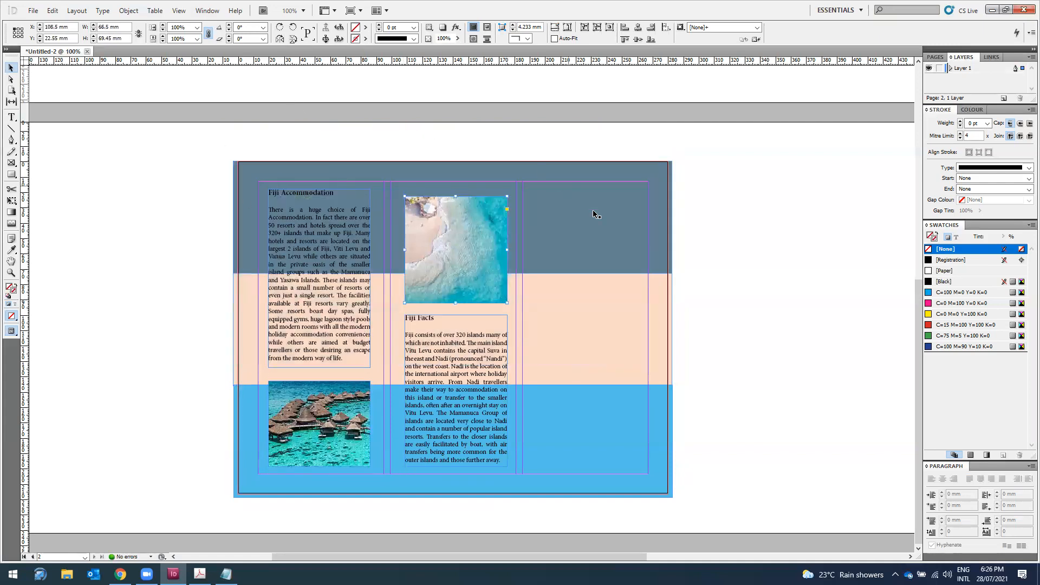
Step: Scale the island image down inside its frame so the whole island shows
{"action": "left_click", "coordinate": [256, 139]}
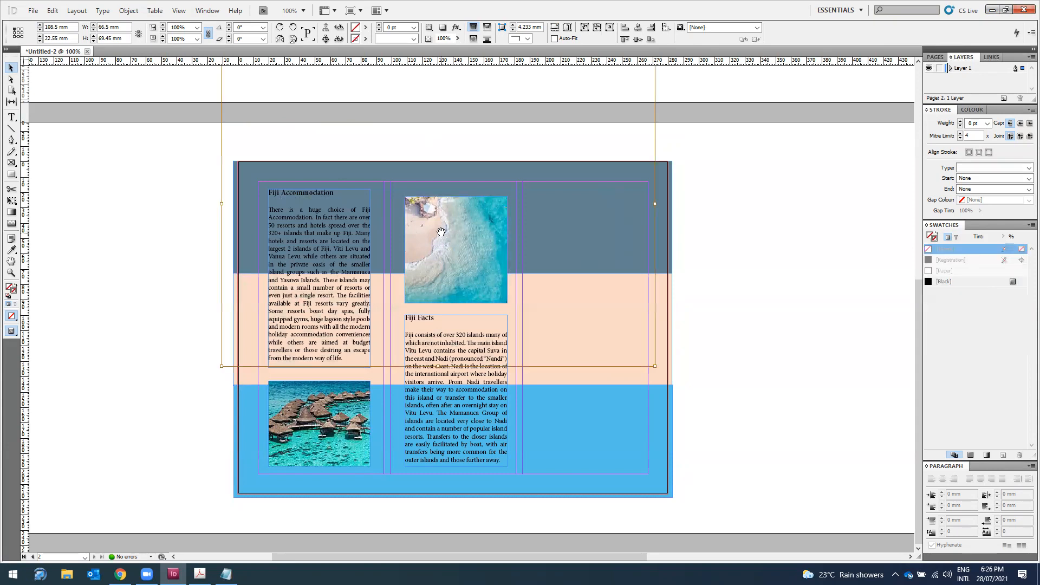
{"action": "scroll", "coordinate": [256, 139], "scroll_direction": "up", "scroll_amount": 3}
{"action": "left_click_drag", "start_coordinate": [221, 123], "coordinate": [405, 277]}
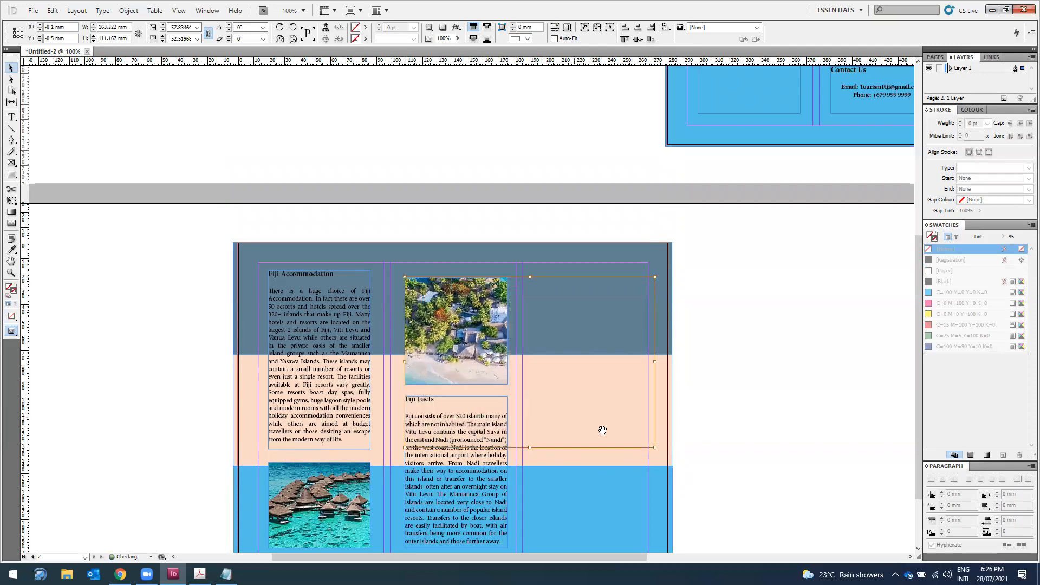
{"action": "left_click_drag", "start_coordinate": [654, 448], "coordinate": [572, 403]}
{"action": "left_click", "coordinate": [132, 281]}
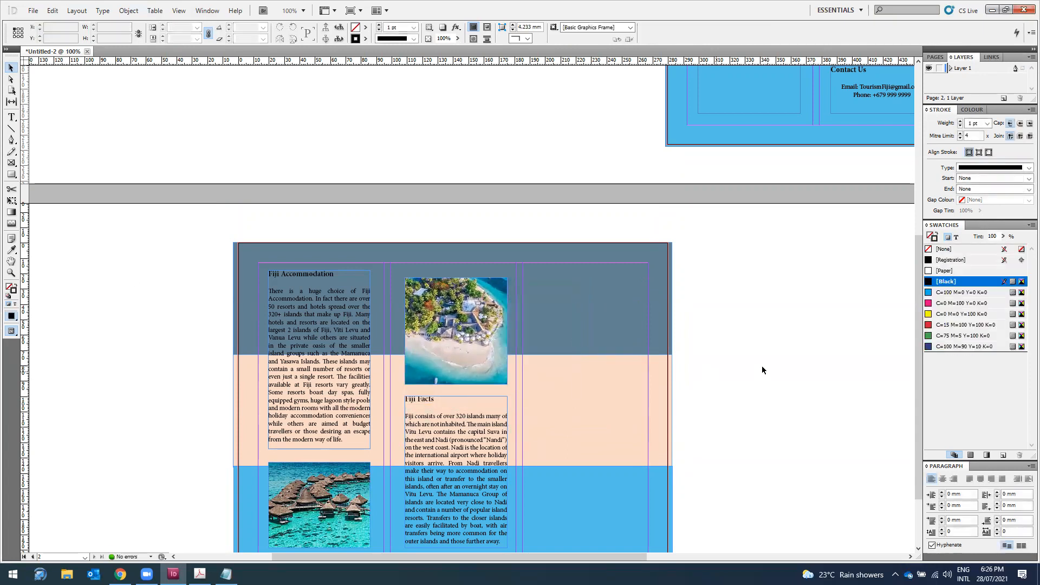
{"action": "scroll", "coordinate": [767, 265], "scroll_direction": "down", "scroll_amount": 3}
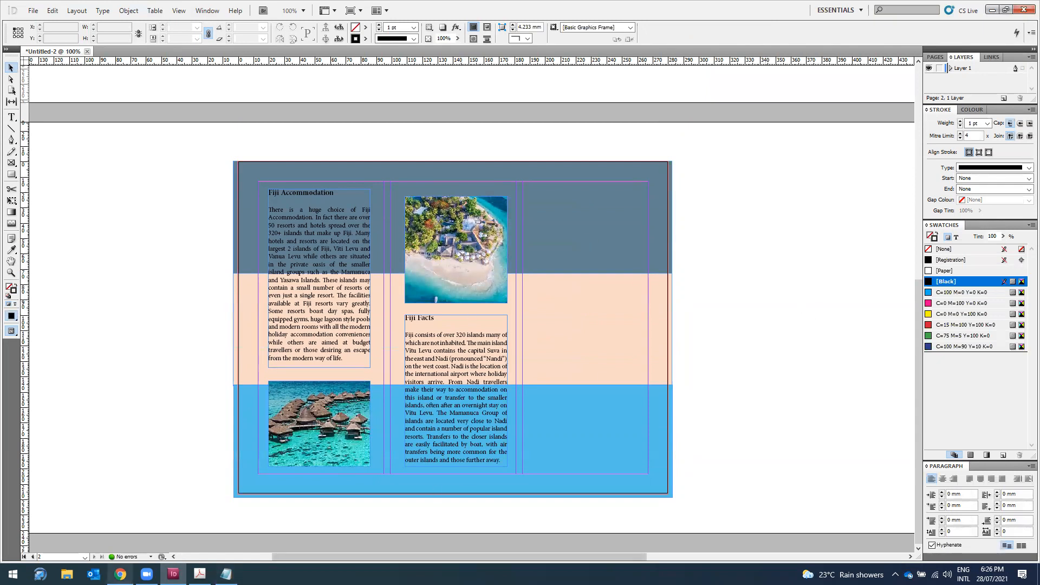
Step: On the Tourism Fiji page, select the Fiji Weather and Fiji Packages headings and paragraphs
{"action": "left_click", "coordinate": [120, 575]}
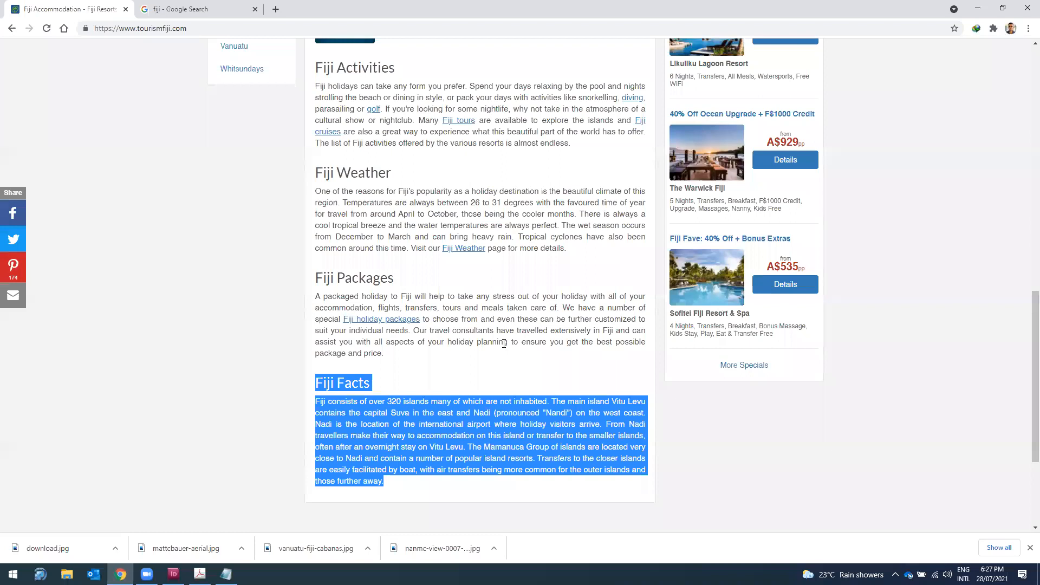
{"action": "scroll", "coordinate": [306, 262], "scroll_direction": "up", "scroll_amount": 2}
{"action": "left_click_drag", "start_coordinate": [316, 279], "coordinate": [596, 364]}
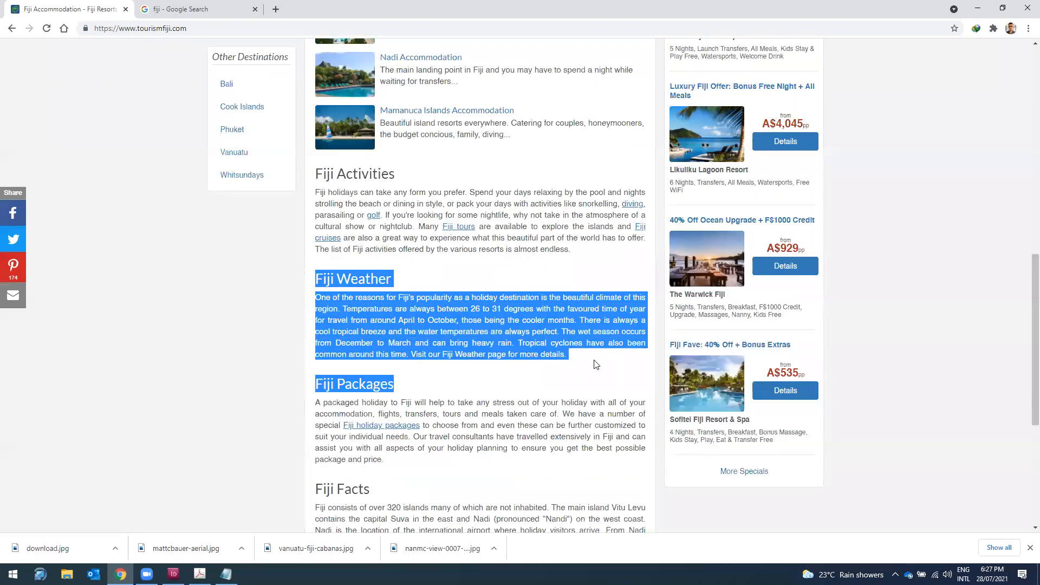
{"action": "left_click_drag", "start_coordinate": [595, 414], "coordinate": [579, 468]}
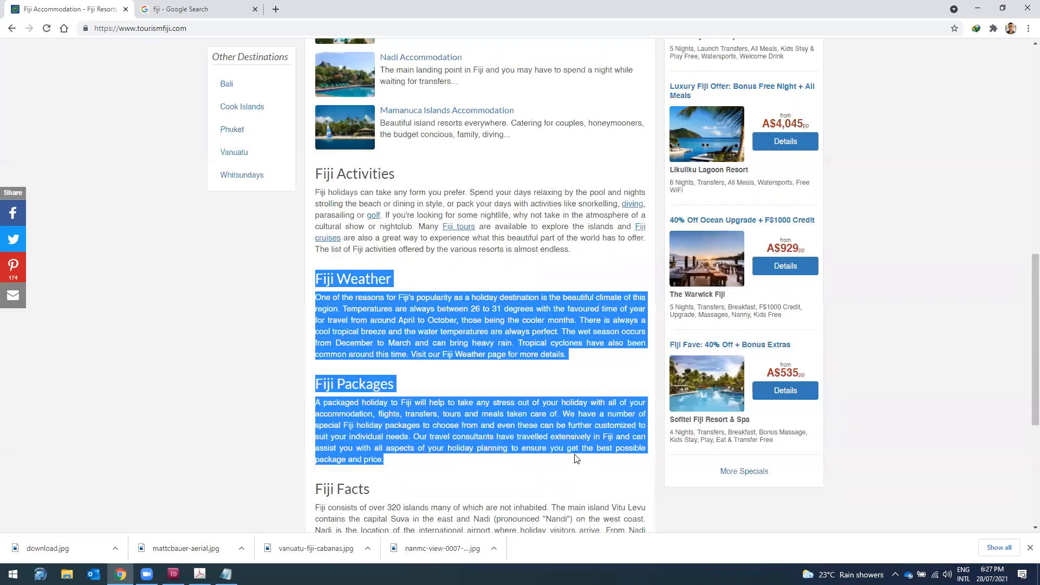
{"action": "left_click", "coordinate": [978, 8]}
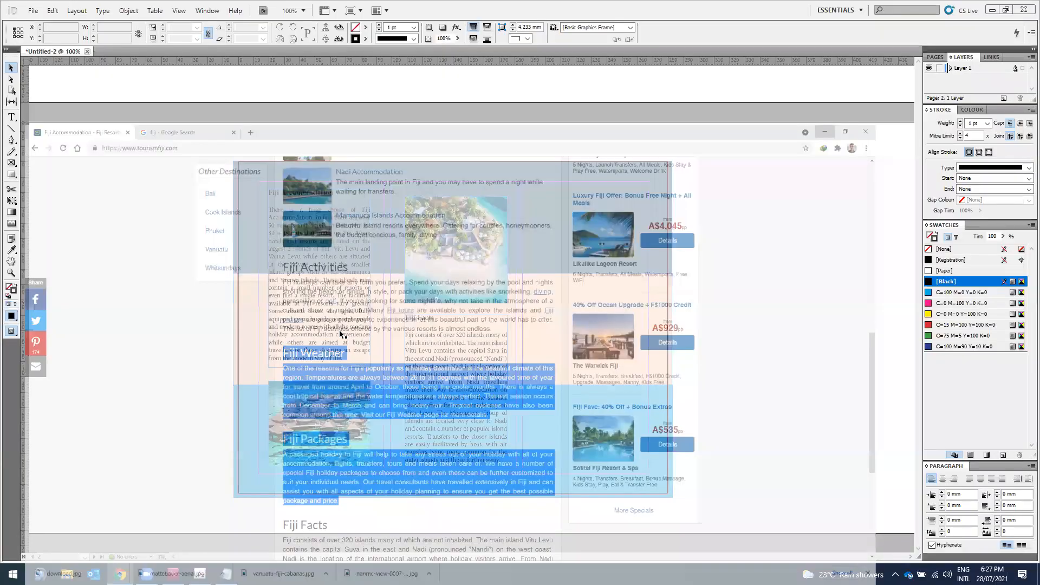
Step: Copy and paste the Fiji Accommodation frame into the top of the third panel, nudging the island photo up
{"action": "left_click", "coordinate": [338, 331]}
{"action": "key", "text": "ctrl+c"}
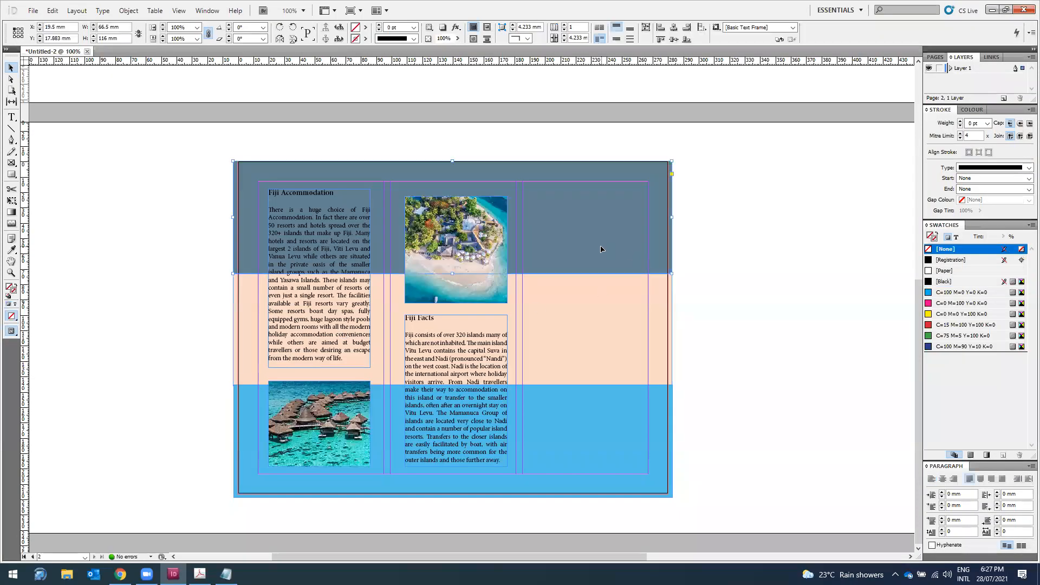
{"action": "key", "text": "ctrl+v"}
{"action": "left_click_drag", "start_coordinate": [493, 291], "coordinate": [604, 243]}
{"action": "left_click_drag", "start_coordinate": [478, 235], "coordinate": [478, 231]}
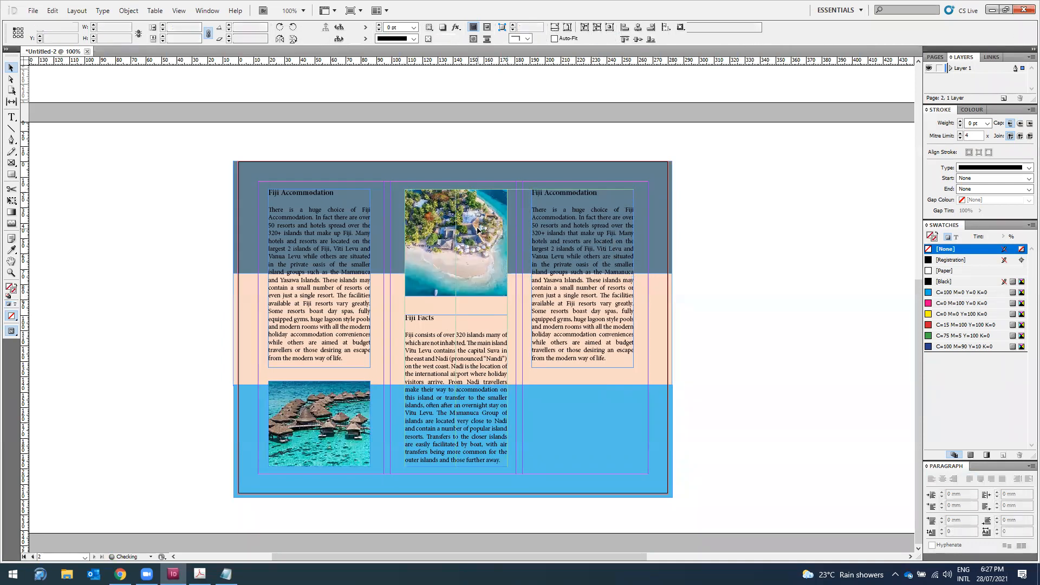
Step: Select the duplicated frame's text with the Type tool, then return to the Tourism Fiji web page
{"action": "key", "text": "t"}
{"action": "left_click", "coordinate": [589, 346]}
{"action": "key", "text": "ctrl+a"}
{"action": "left_click", "coordinate": [584, 332]}
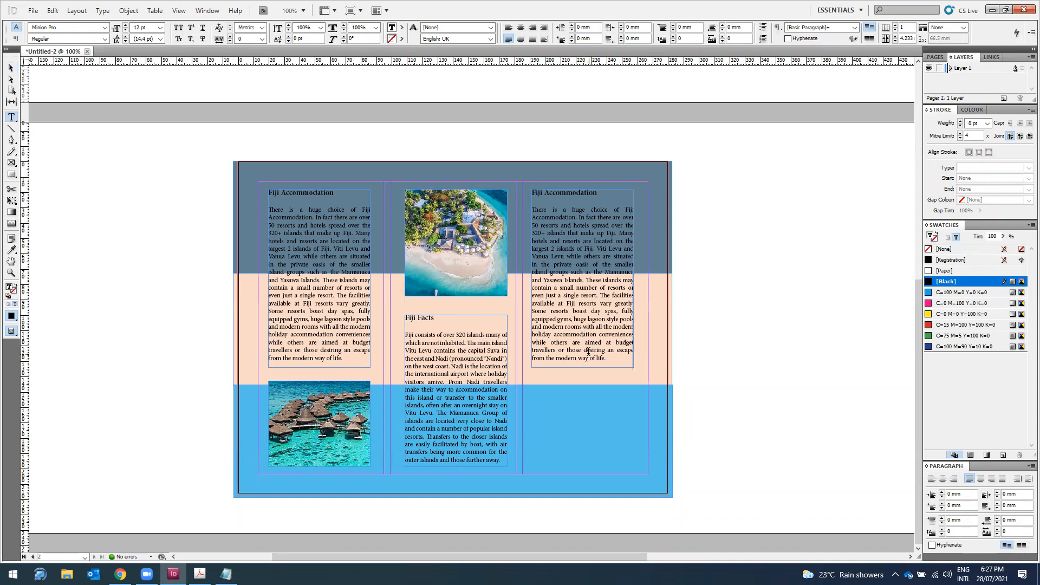
{"action": "left_click", "coordinate": [120, 574]}
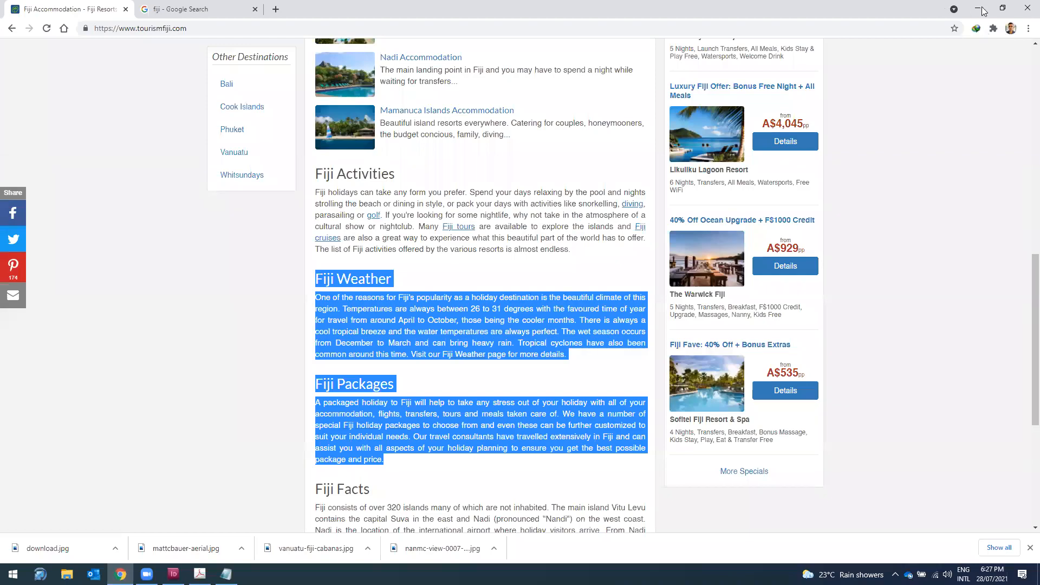
Step: Replace the duplicated Fiji Accommodation text with the pasted Fiji Weather text
{"action": "key", "text": "alt+Tab"}
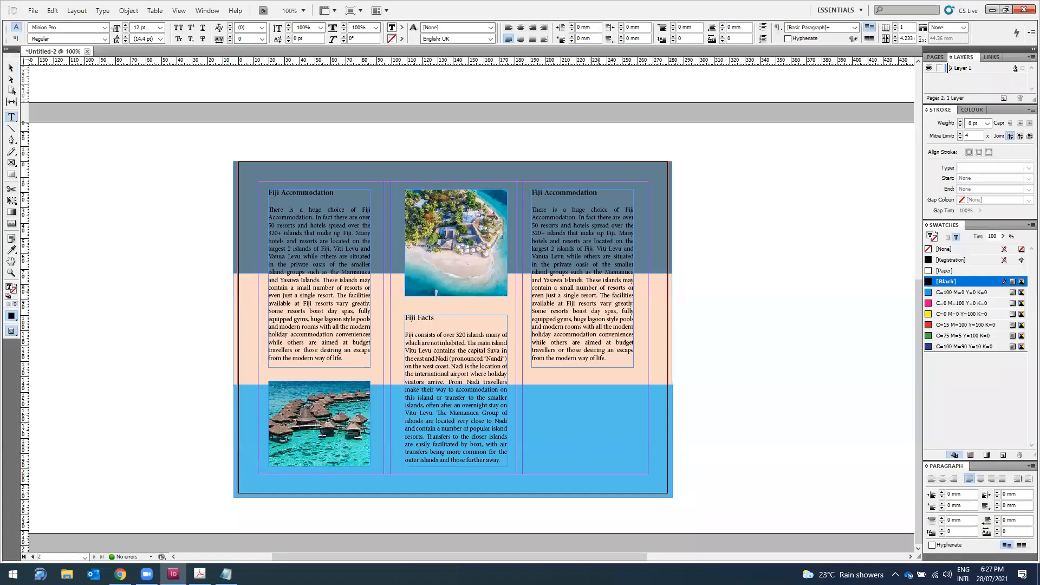
{"action": "left_click", "coordinate": [600, 293]}
{"action": "key", "text": "ctrl+a"}
{"action": "key", "text": "ctrl+v"}
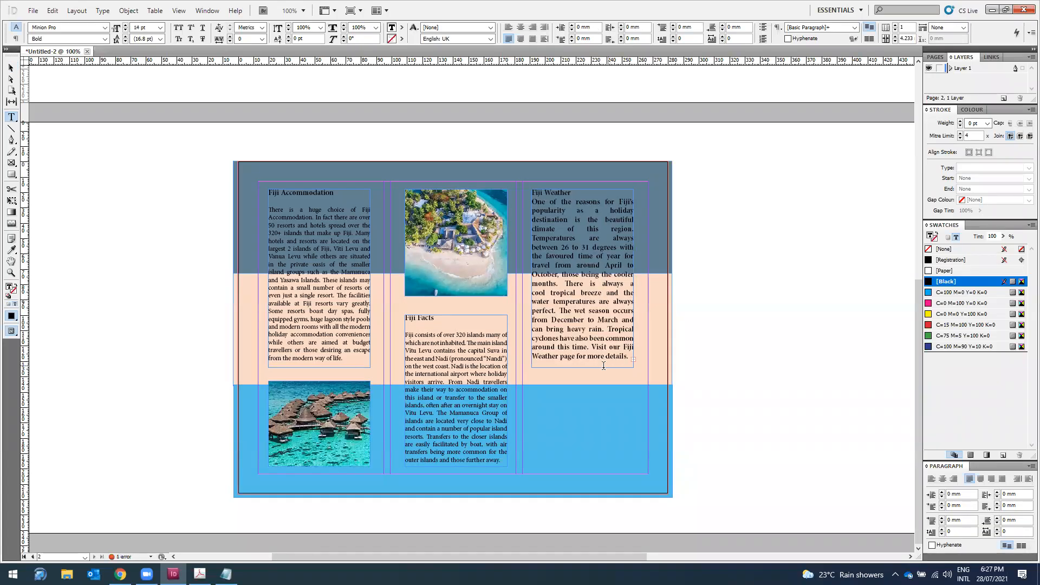
Step: Stretch the right-column frame down the page and paste the Fiji Weather and Fiji Packages text into it
{"action": "left_click", "coordinate": [9, 68]}
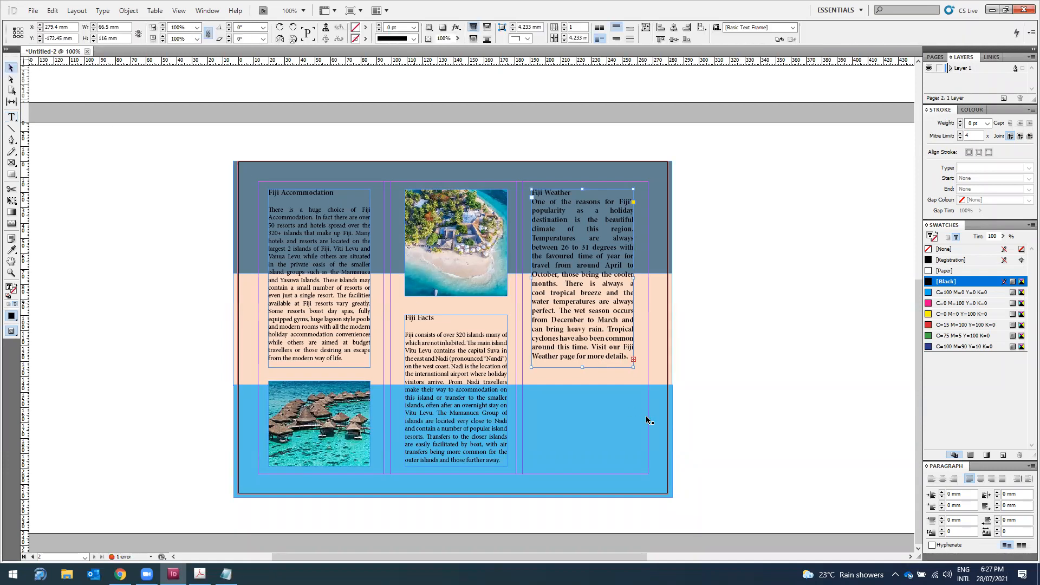
{"action": "left_click_drag", "start_coordinate": [583, 368], "coordinate": [591, 471]}
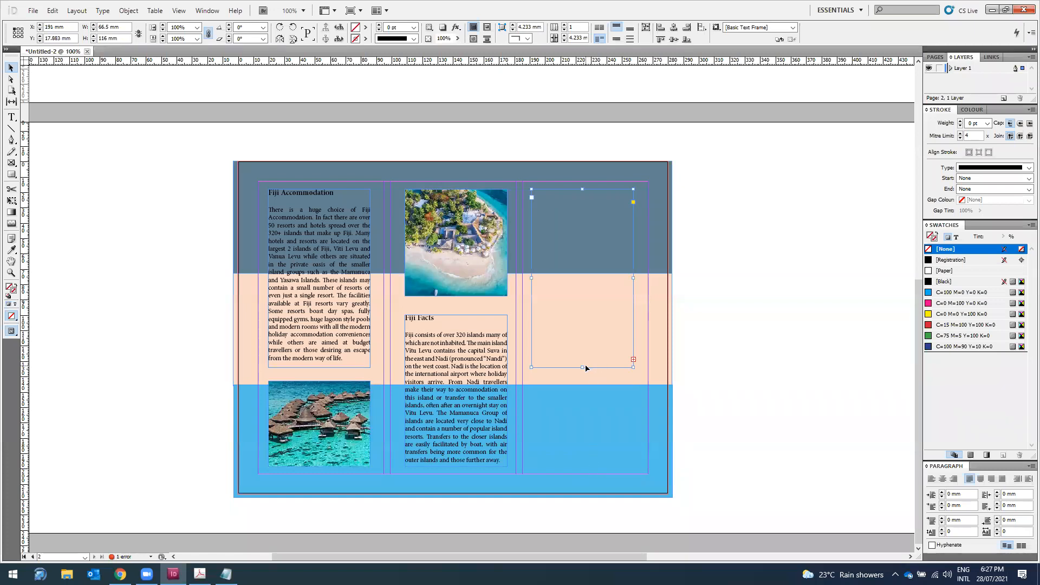
{"action": "left_click_drag", "start_coordinate": [582, 368], "coordinate": [586, 465]}
{"action": "double_click", "coordinate": [575, 313]}
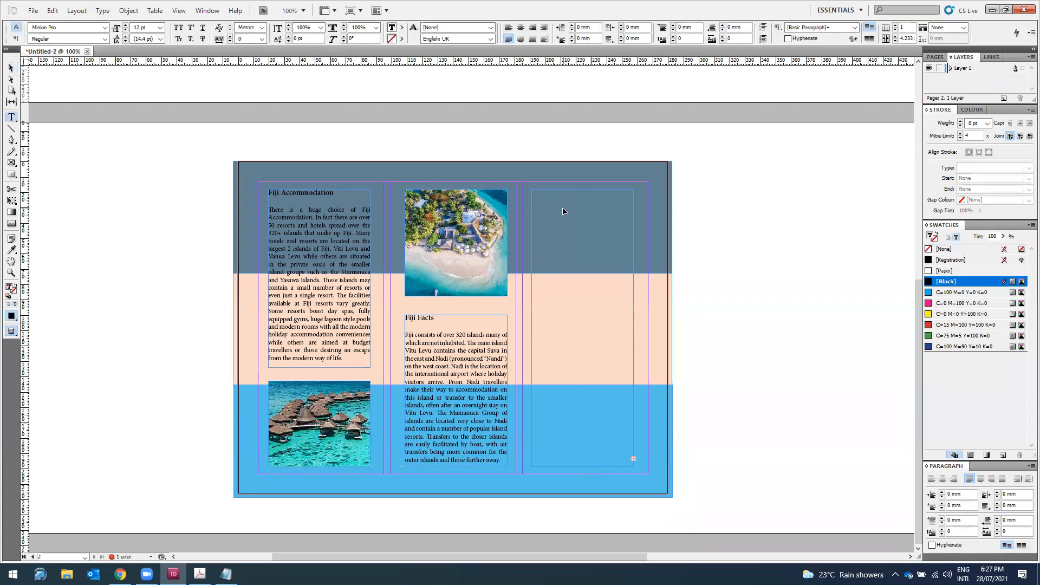
{"action": "key", "text": "ctrl+v"}
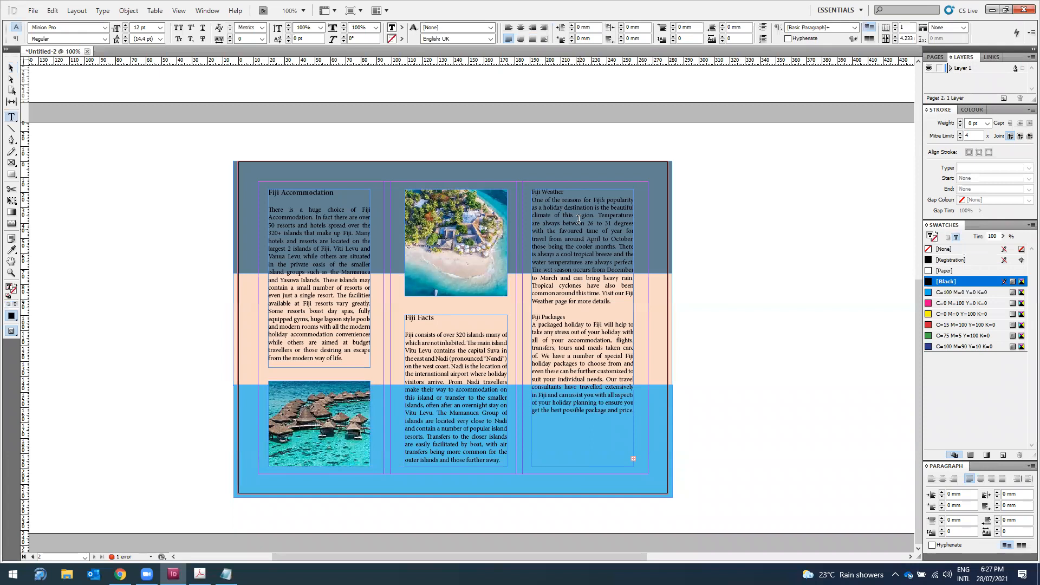
Step: Make the Fiji Weather heading 14 pt Bold
{"action": "left_click_drag", "start_coordinate": [568, 190], "coordinate": [530, 191]}
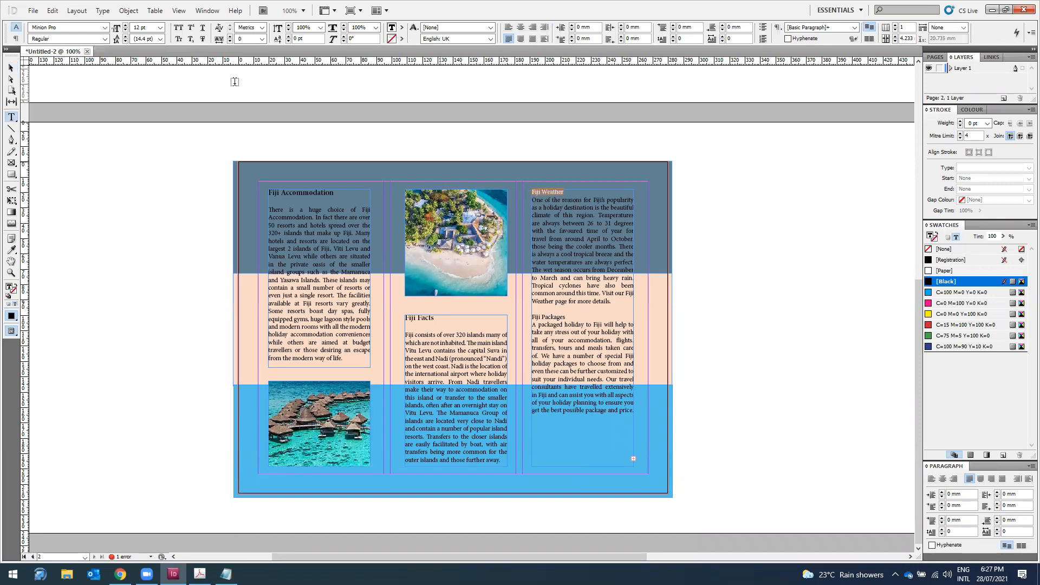
{"action": "left_click", "coordinate": [161, 27]}
{"action": "left_click", "coordinate": [142, 90]}
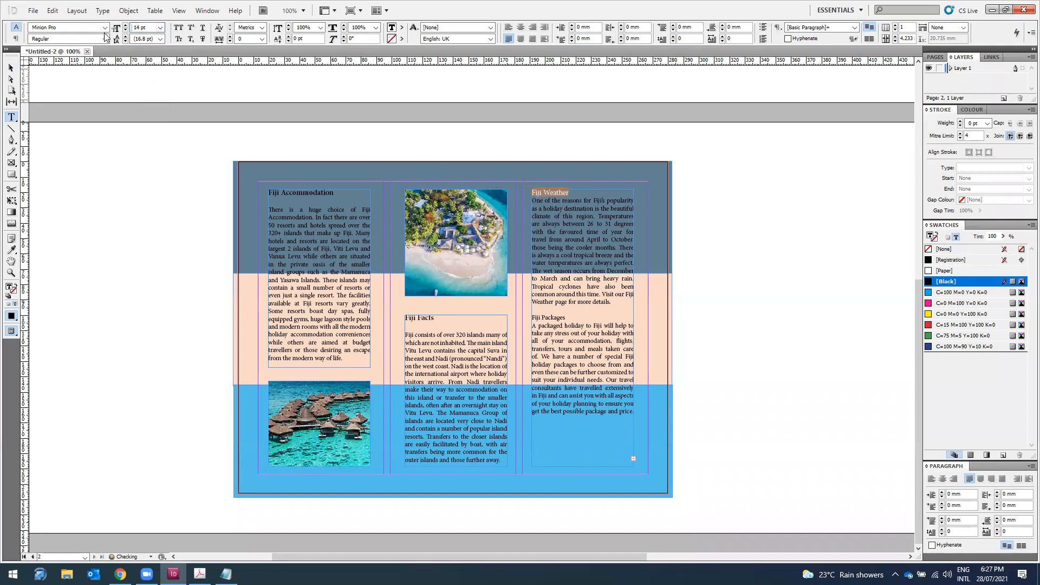
{"action": "left_click", "coordinate": [104, 39]}
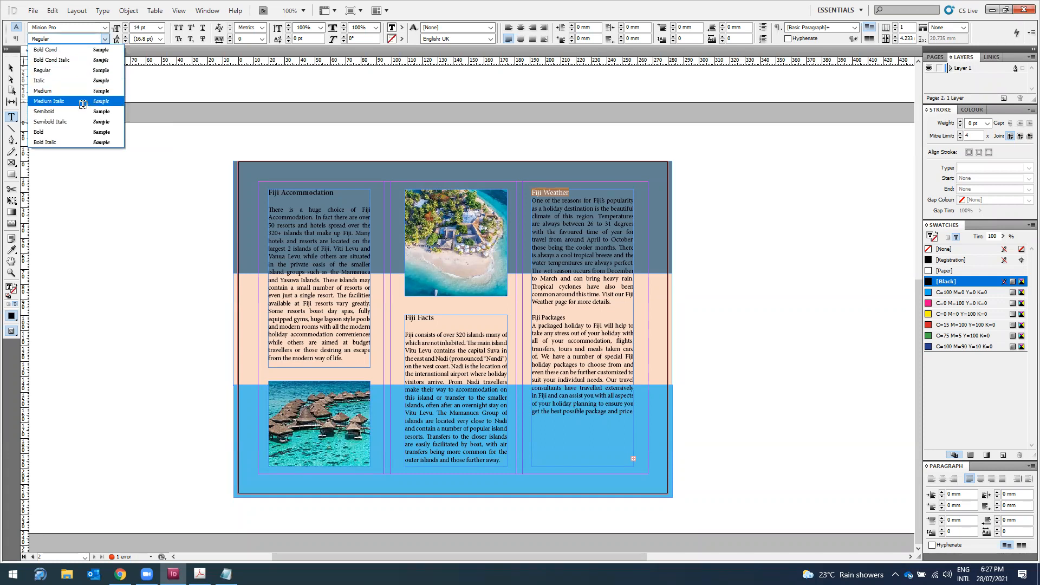
{"action": "left_click", "coordinate": [80, 131]}
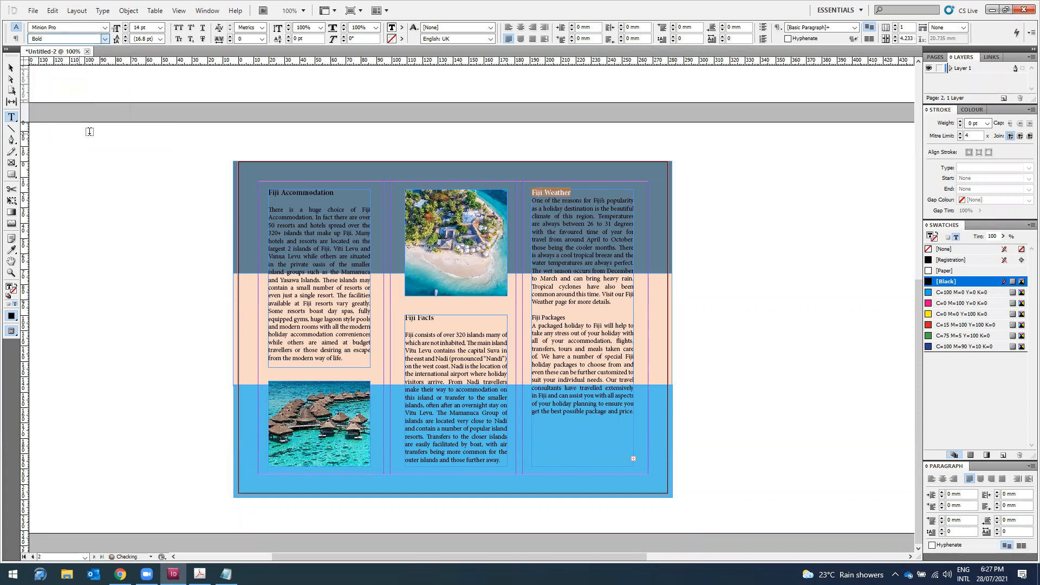
Step: Make the Fiji Packages heading 14 pt Bold
{"action": "left_click", "coordinate": [576, 319]}
{"action": "left_click_drag", "start_coordinate": [575, 319], "coordinate": [530, 318]}
{"action": "left_click", "coordinate": [161, 28]}
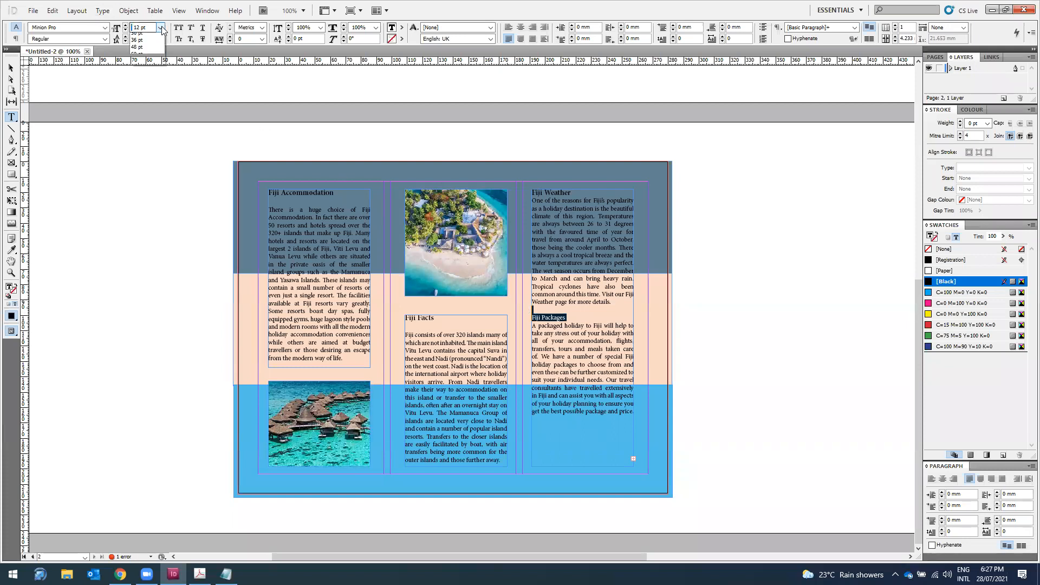
{"action": "left_click", "coordinate": [142, 94]}
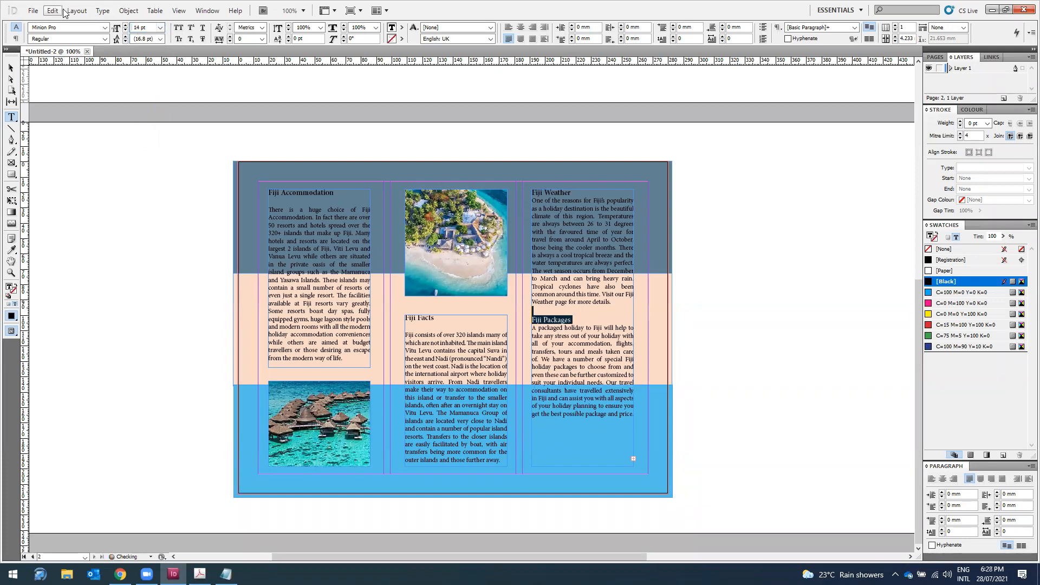
{"action": "left_click", "coordinate": [105, 39]}
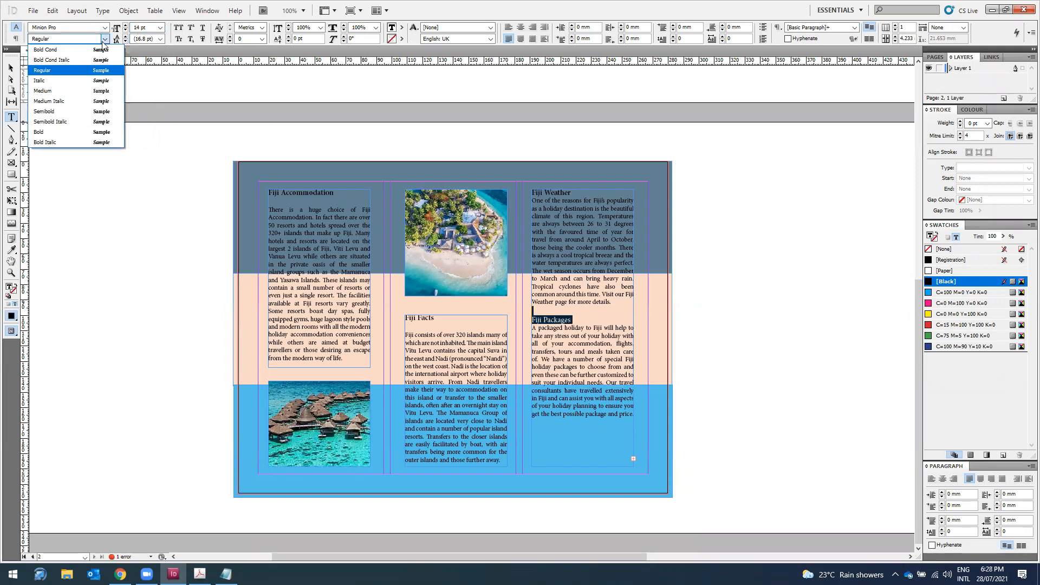
{"action": "left_click", "coordinate": [84, 120]}
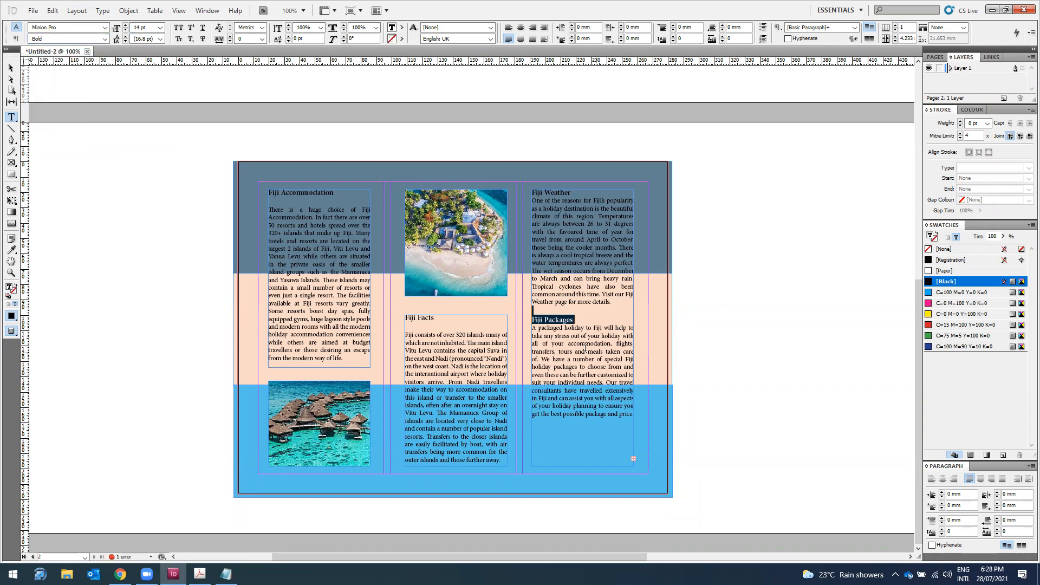
Step: Shorten the right-column text frame so it ends just below the text
{"action": "left_click", "coordinate": [11, 68]}
{"action": "left_click", "coordinate": [116, 305]}
{"action": "left_click", "coordinate": [581, 465]}
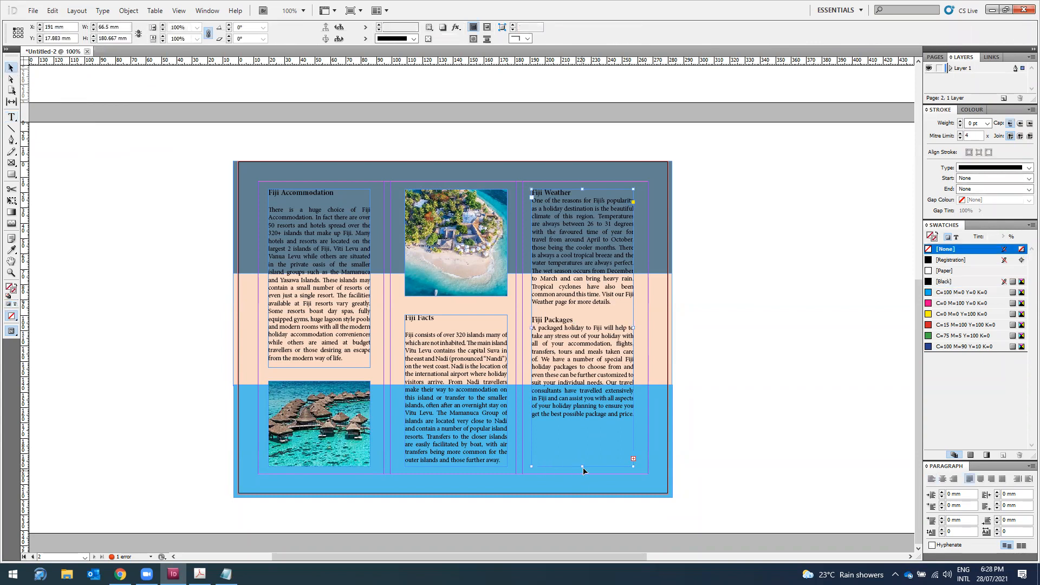
{"action": "left_click_drag", "start_coordinate": [581, 465], "coordinate": [580, 424]}
{"action": "left_click", "coordinate": [458, 321]}
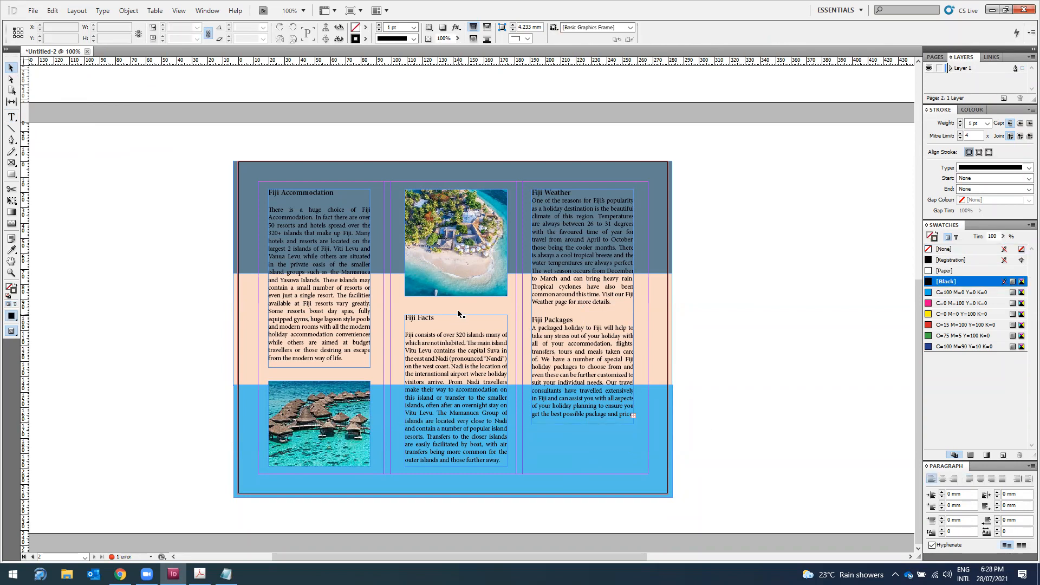
Step: Place the 'download' beach image onto the page
{"action": "left_click", "coordinate": [33, 11]}
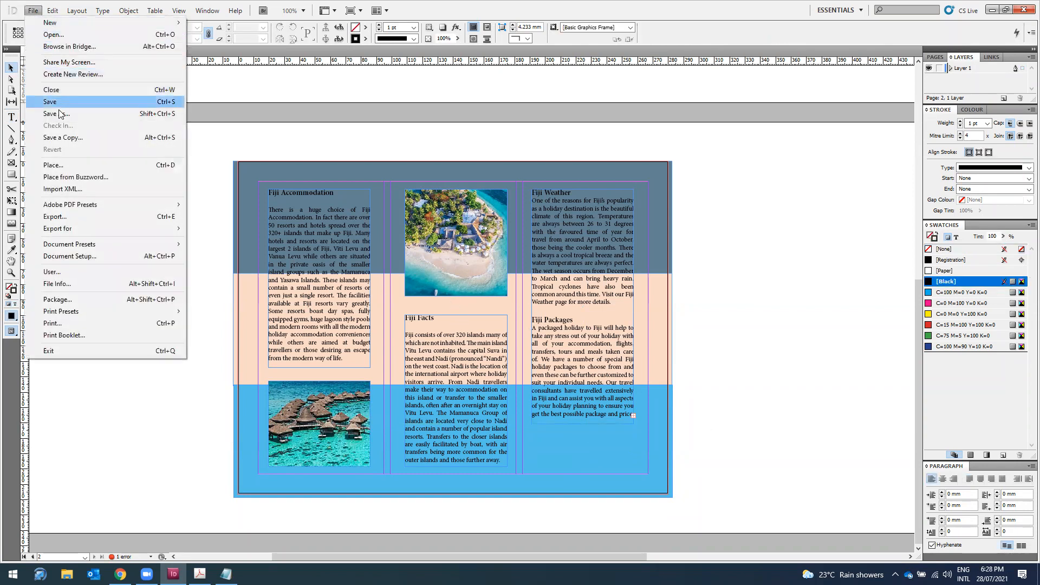
{"action": "left_click", "coordinate": [67, 171]}
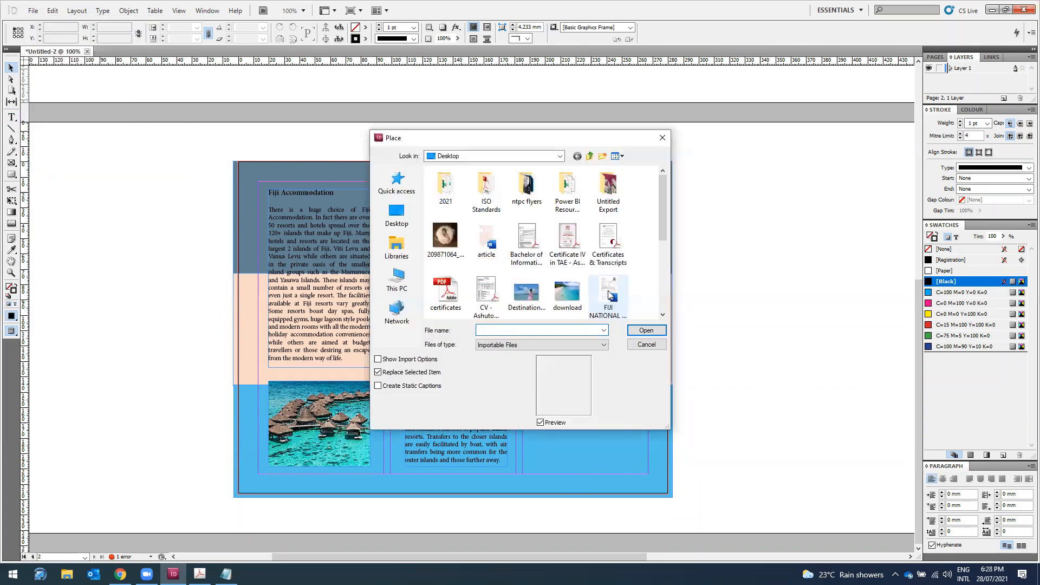
{"action": "left_click", "coordinate": [567, 213]}
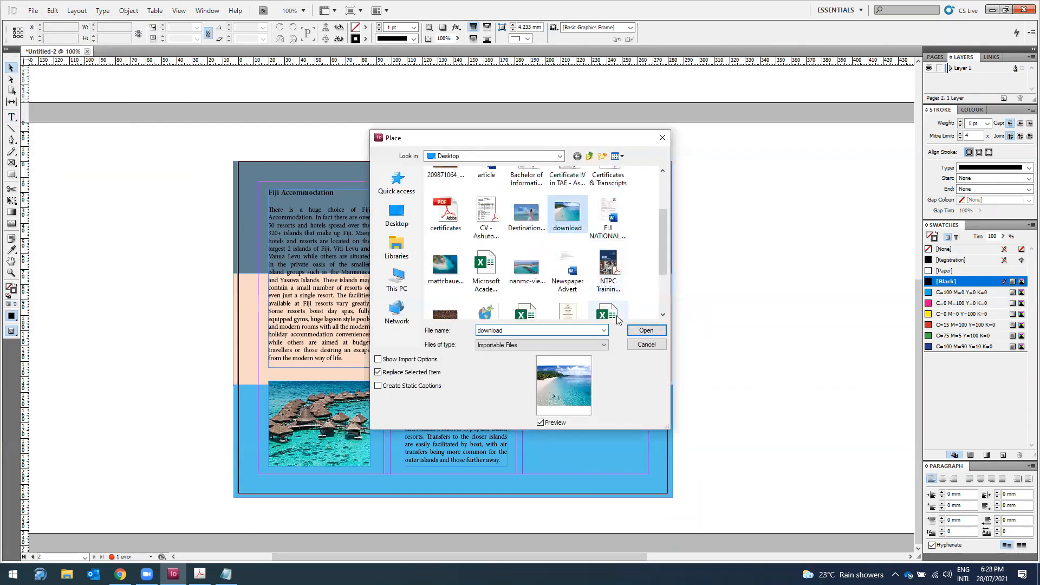
{"action": "left_click", "coordinate": [647, 330]}
{"action": "left_click", "coordinate": [69, 216]}
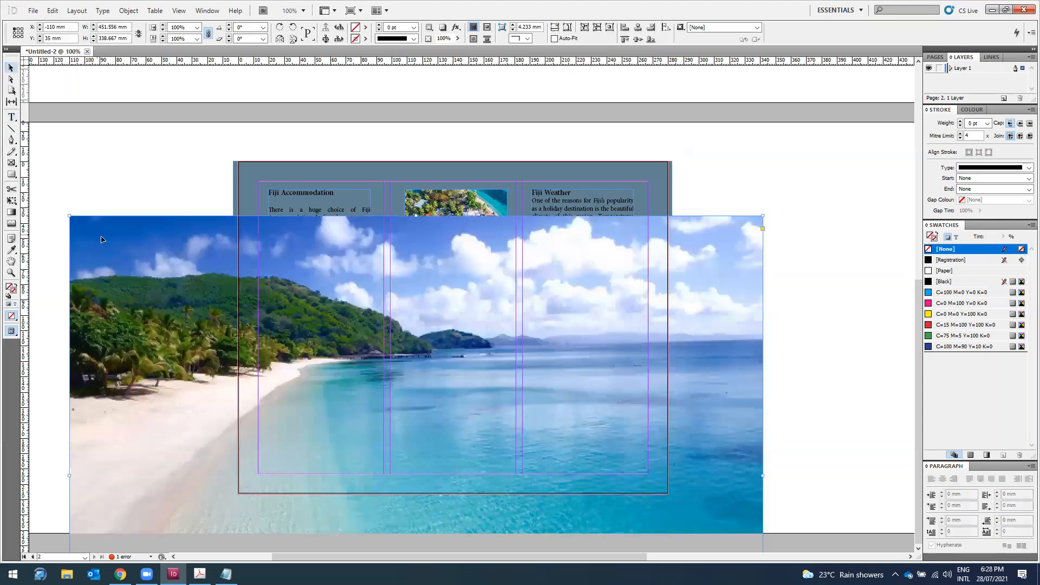
Step: Move the image frame into the third column and trim it to a thin column-width strip
{"action": "left_click_drag", "start_coordinate": [289, 336], "coordinate": [126, 212]}
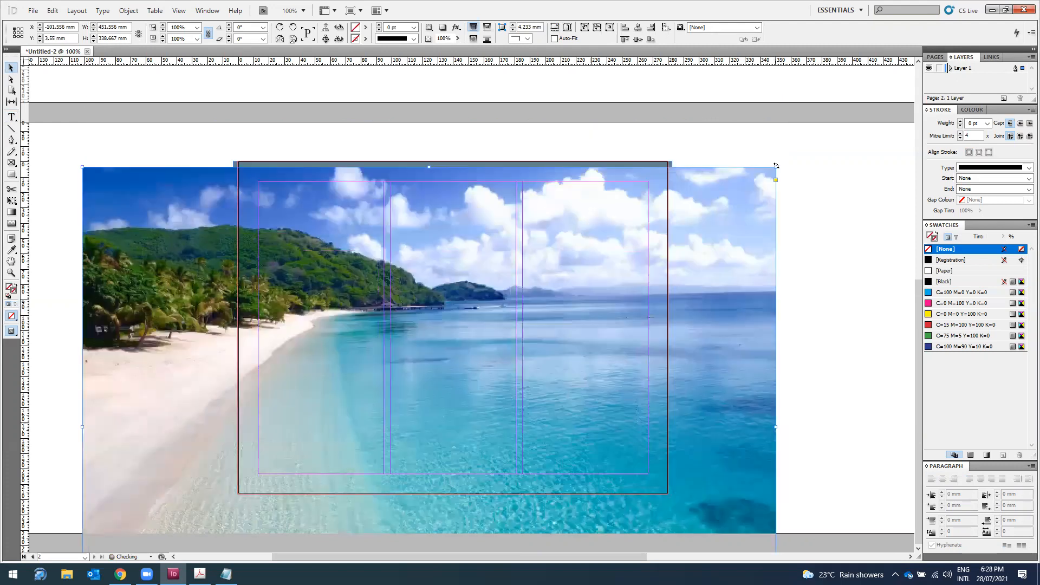
{"action": "left_click_drag", "start_coordinate": [776, 166], "coordinate": [381, 461]}
{"action": "left_click_drag", "start_coordinate": [181, 497], "coordinate": [525, 244]}
{"action": "left_click_drag", "start_coordinate": [492, 212], "coordinate": [607, 318]}
{"action": "left_click_drag", "start_coordinate": [569, 463], "coordinate": [561, 467]}
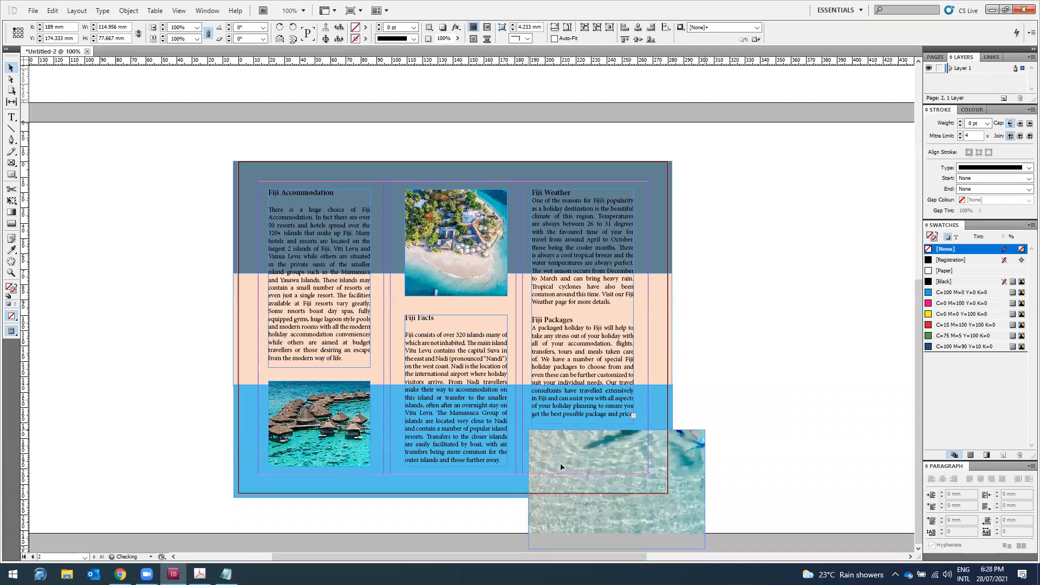
{"action": "left_click_drag", "start_coordinate": [703, 431], "coordinate": [642, 431]}
{"action": "left_click_drag", "start_coordinate": [526, 430], "coordinate": [557, 449]}
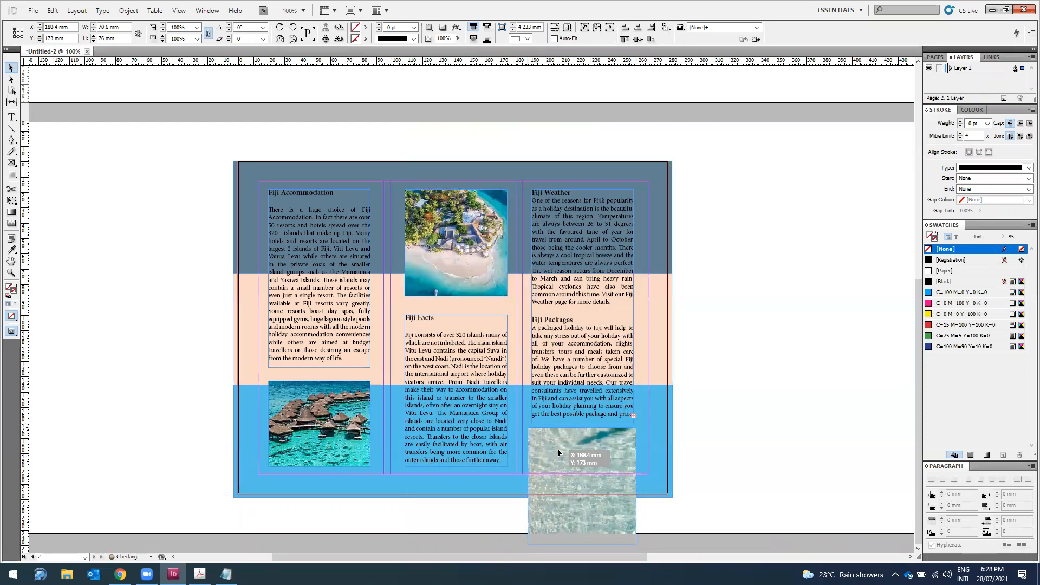
{"action": "left_click_drag", "start_coordinate": [583, 543], "coordinate": [577, 450]}
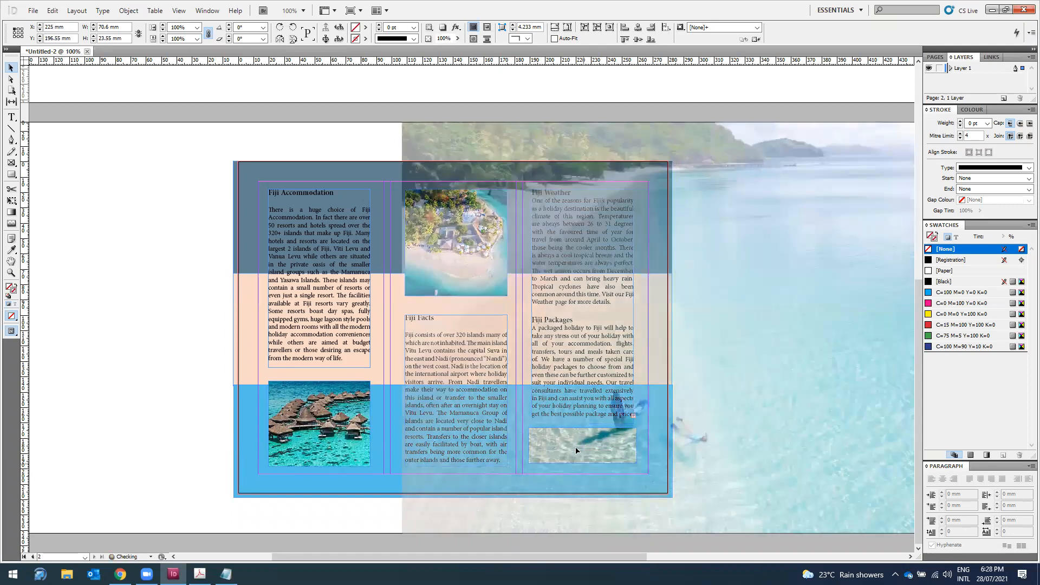
Step: Scale down the photo inside its strip-shaped frame
{"action": "left_click", "coordinate": [577, 451]}
{"action": "scroll", "coordinate": [627, 357], "scroll_direction": "up", "scroll_amount": 3}
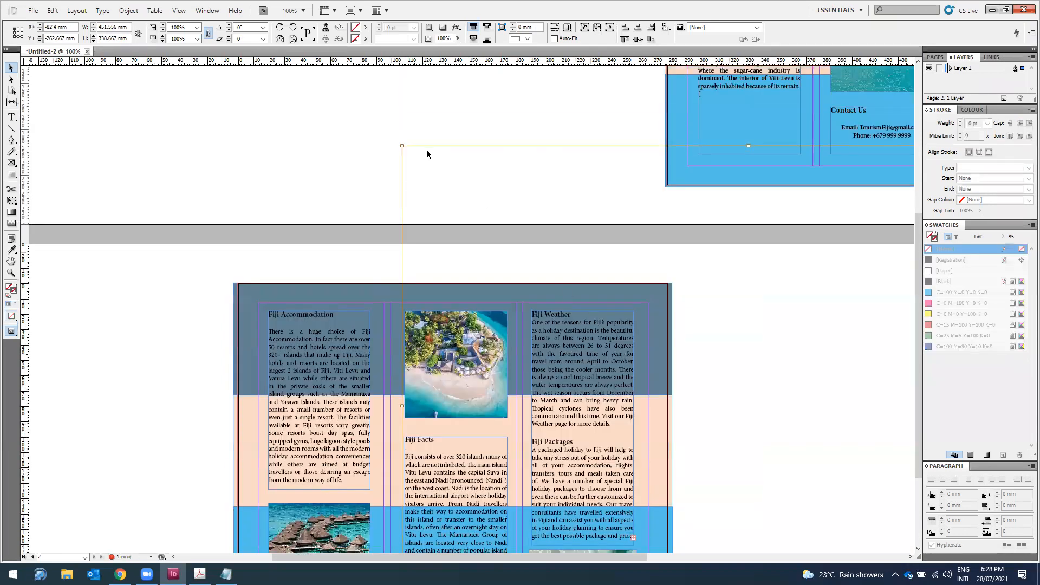
{"action": "left_click_drag", "start_coordinate": [402, 145], "coordinate": [495, 278]}
{"action": "scroll", "coordinate": [633, 312], "scroll_direction": "down", "scroll_amount": 3}
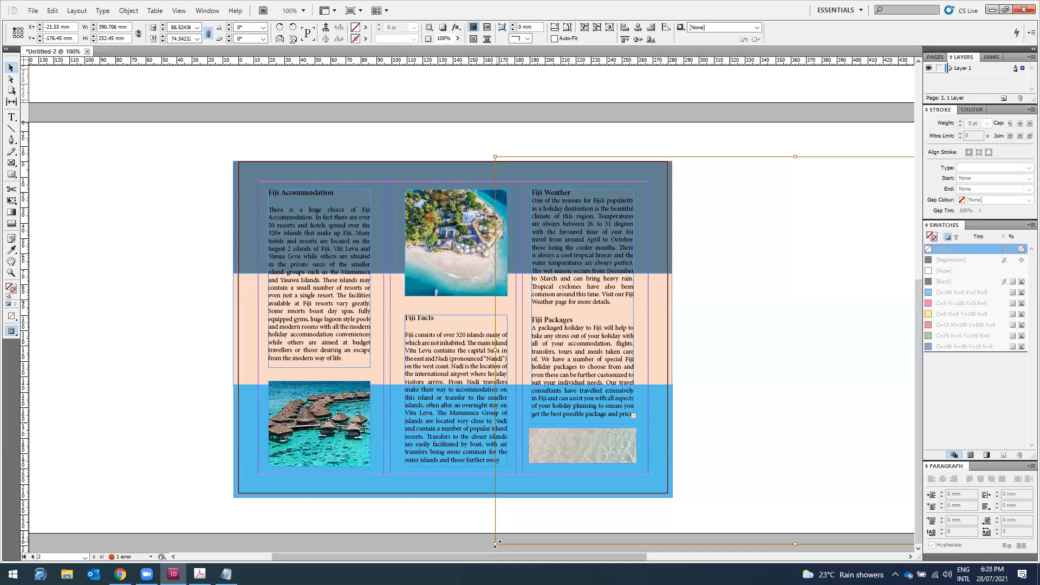
{"action": "left_click_drag", "start_coordinate": [495, 545], "coordinate": [635, 454]}
{"action": "left_click_drag", "start_coordinate": [861, 318], "coordinate": [656, 388]}
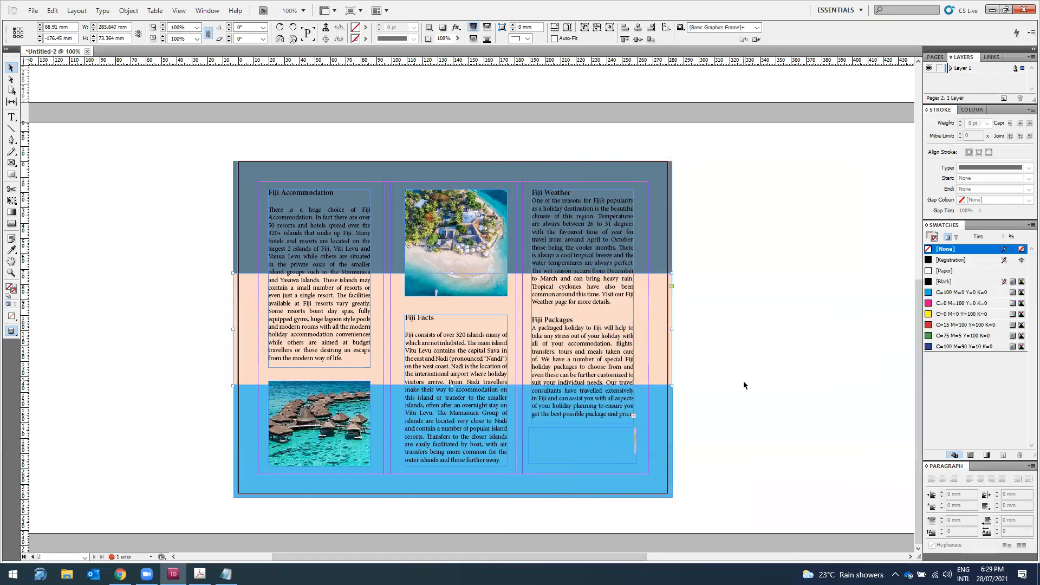
Step: Paste the beach photo into the small frame below the Fiji Packages text
{"action": "left_click", "coordinate": [635, 437]}
{"action": "left_click", "coordinate": [628, 445]}
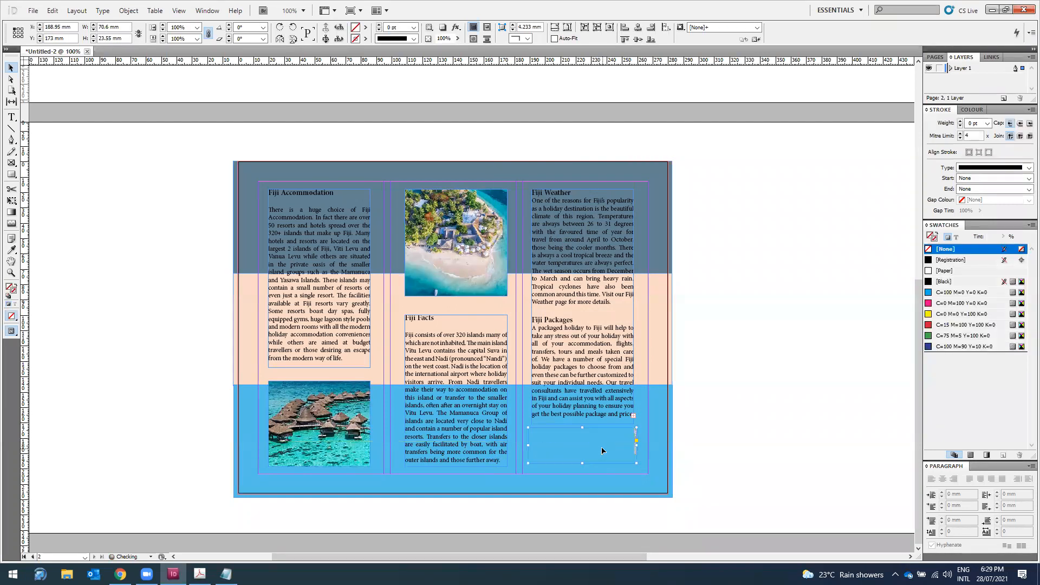
{"action": "left_click", "coordinate": [637, 439]}
{"action": "left_click_drag", "start_coordinate": [812, 338], "coordinate": [702, 378]}
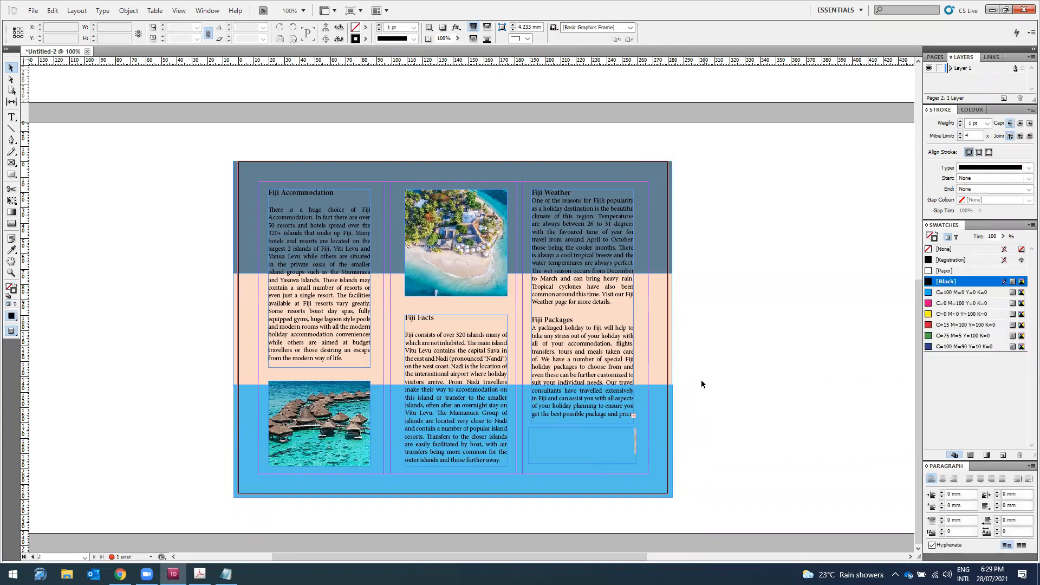
{"action": "left_click", "coordinate": [636, 438]}
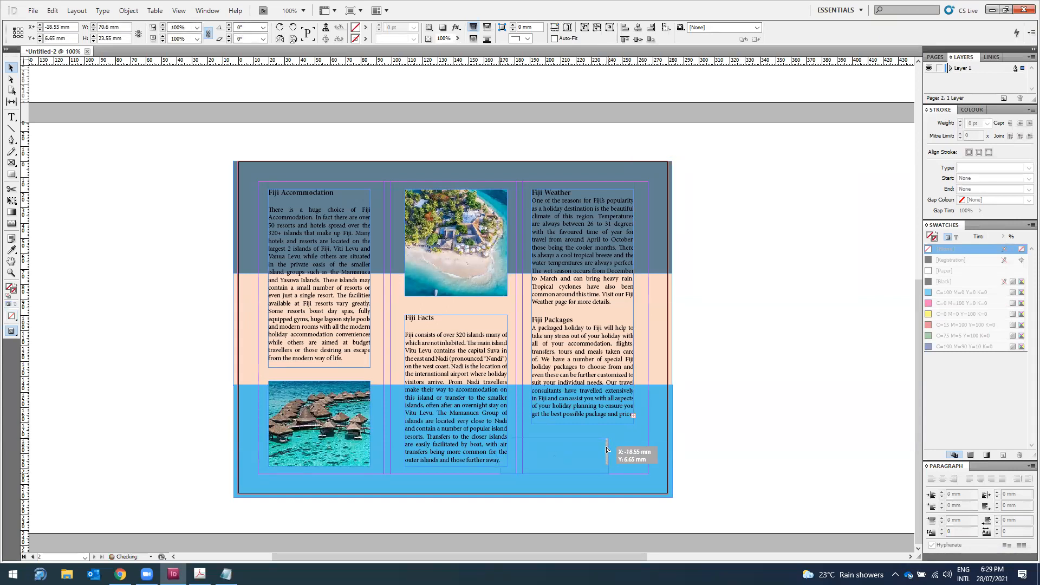
{"action": "left_click", "coordinate": [611, 447]}
{"action": "key", "text": "ctrl+alt+v"}
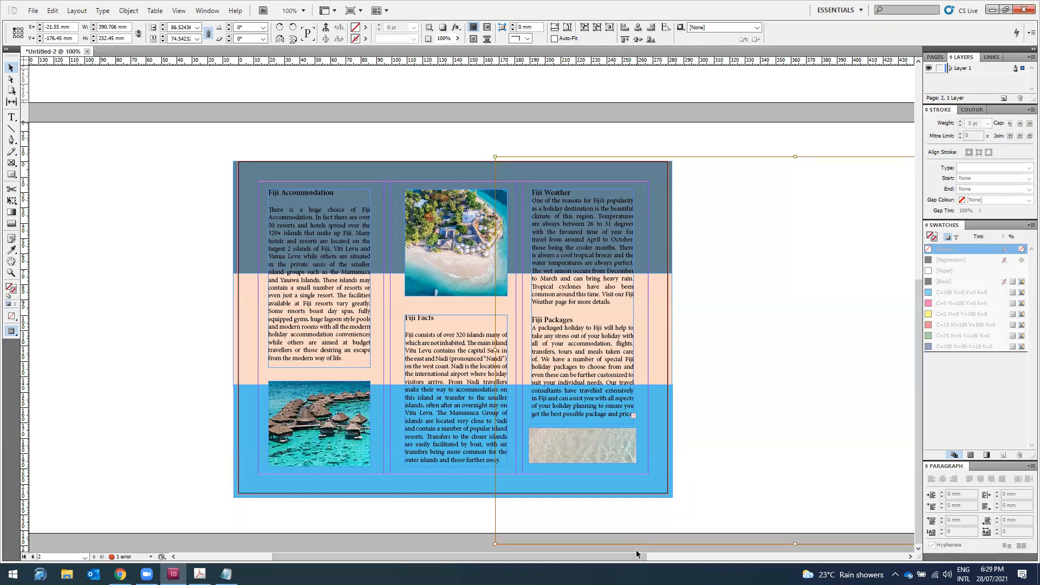
Step: Shrink the pasted photo to fit within the small frame
{"action": "key", "text": "ctrl+minus"}
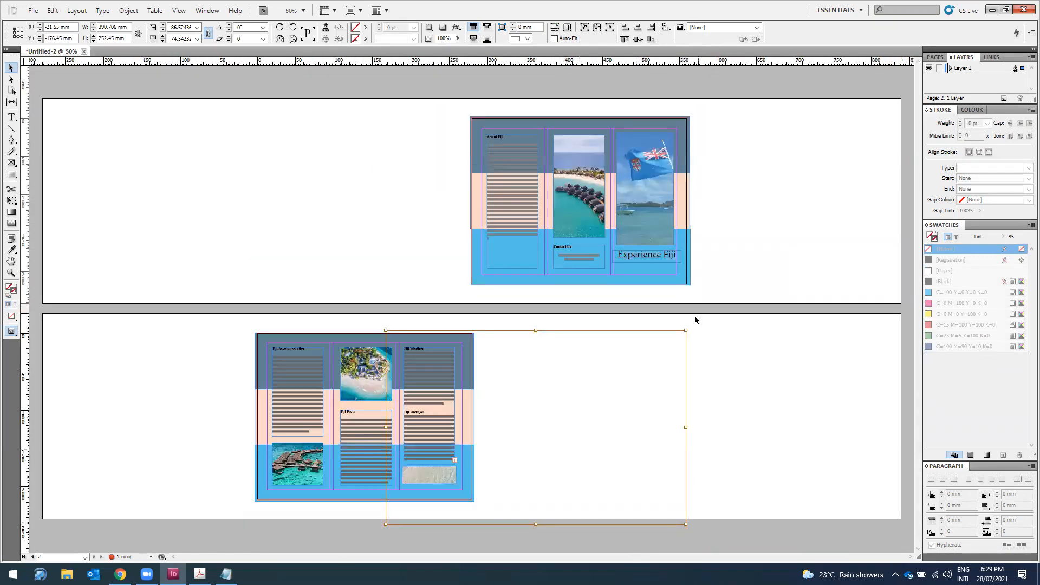
{"action": "left_click_drag", "start_coordinate": [687, 330], "coordinate": [504, 448]}
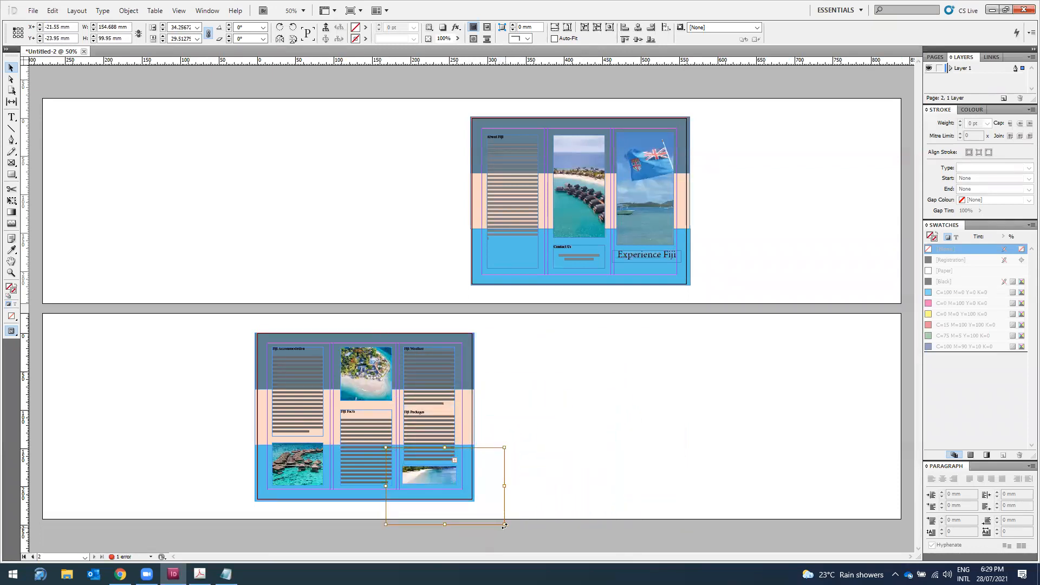
{"action": "left_click_drag", "start_coordinate": [386, 447], "coordinate": [400, 459]}
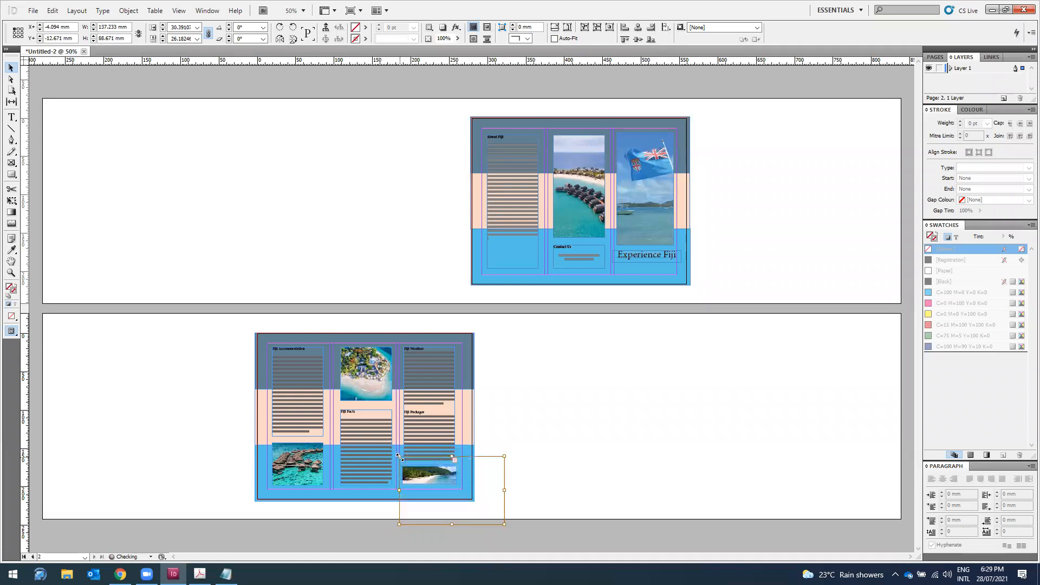
{"action": "left_click", "coordinate": [614, 444]}
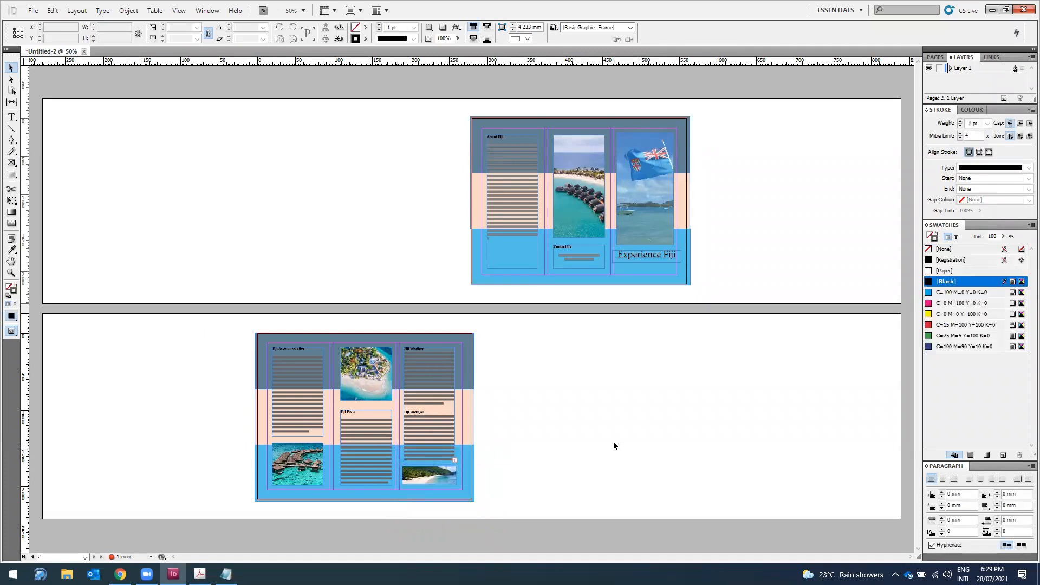
Step: Zoom to 100% to check page 2, then return to 75%
{"action": "key", "text": "ctrl+equal"}
{"action": "key", "text": "ctrl+equal"}
{"action": "scroll", "coordinate": [545, 396], "scroll_direction": "down", "scroll_amount": 2}
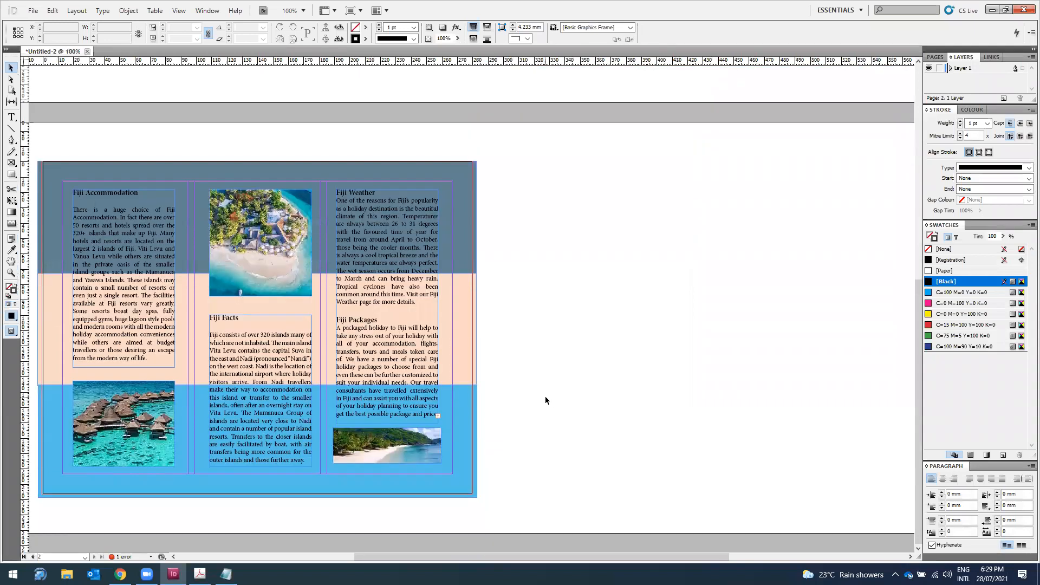
{"action": "left_click_drag", "start_coordinate": [711, 556], "coordinate": [657, 556]}
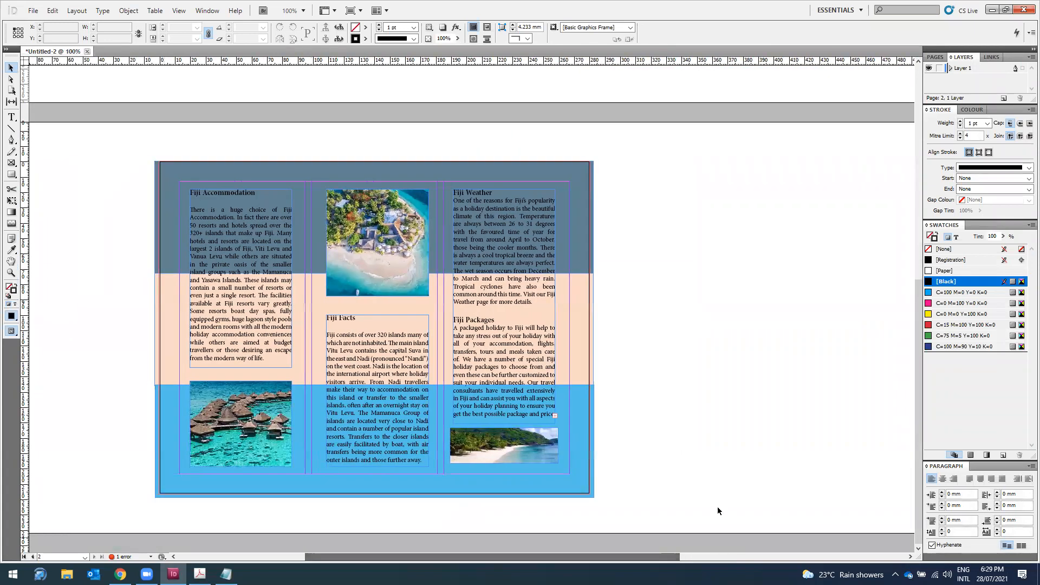
{"action": "scroll", "coordinate": [775, 418], "scroll_direction": "up", "scroll_amount": 7}
{"action": "key", "text": "ctrl+minus"}
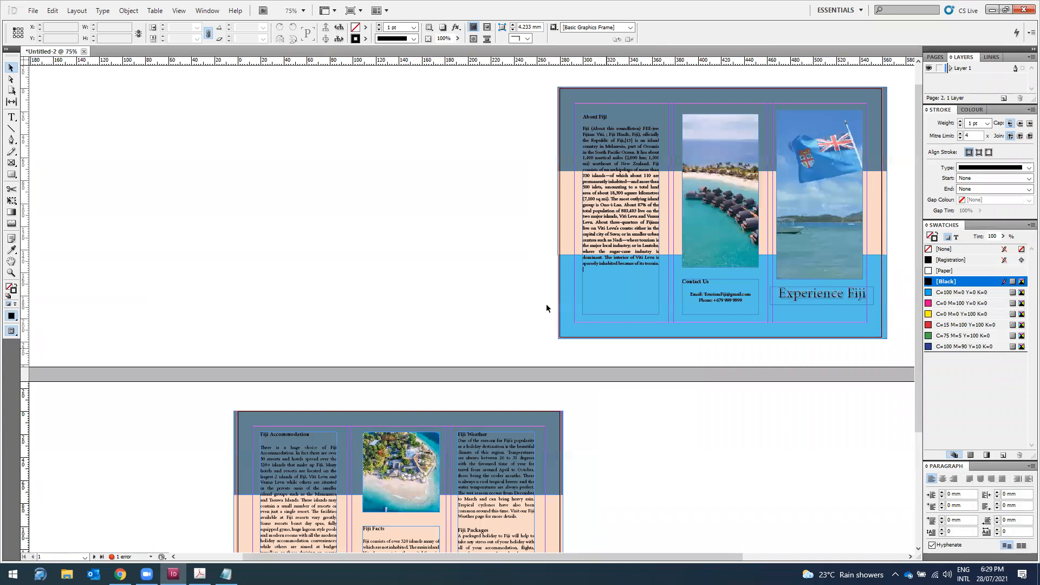
Step: Export the brochure to the Desktop as Untitled-2 PDF with High Quality Print, accepting the overset warning
{"action": "left_click", "coordinate": [33, 11]}
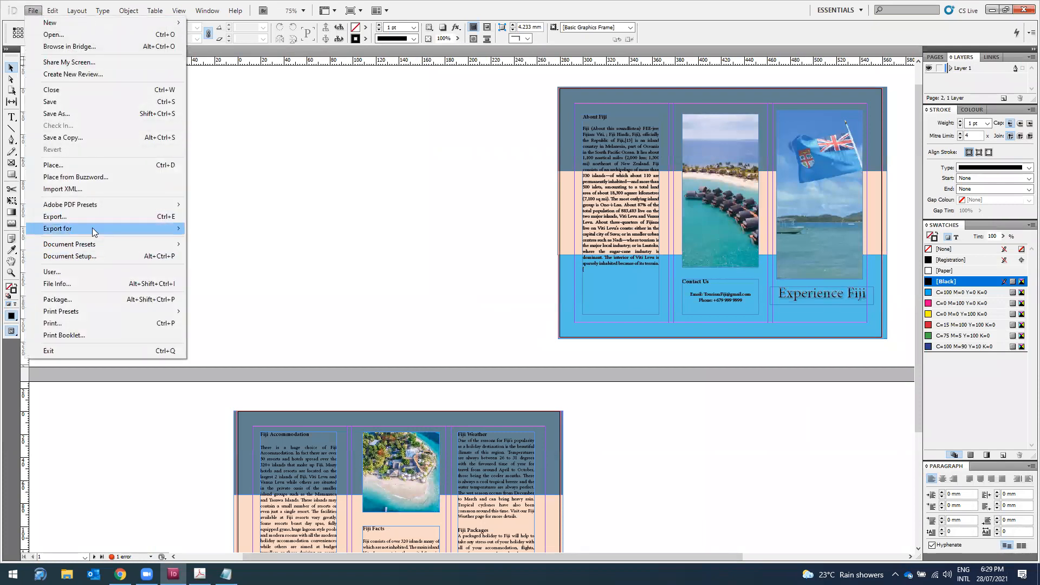
{"action": "mouse_move", "coordinate": [95, 232]}
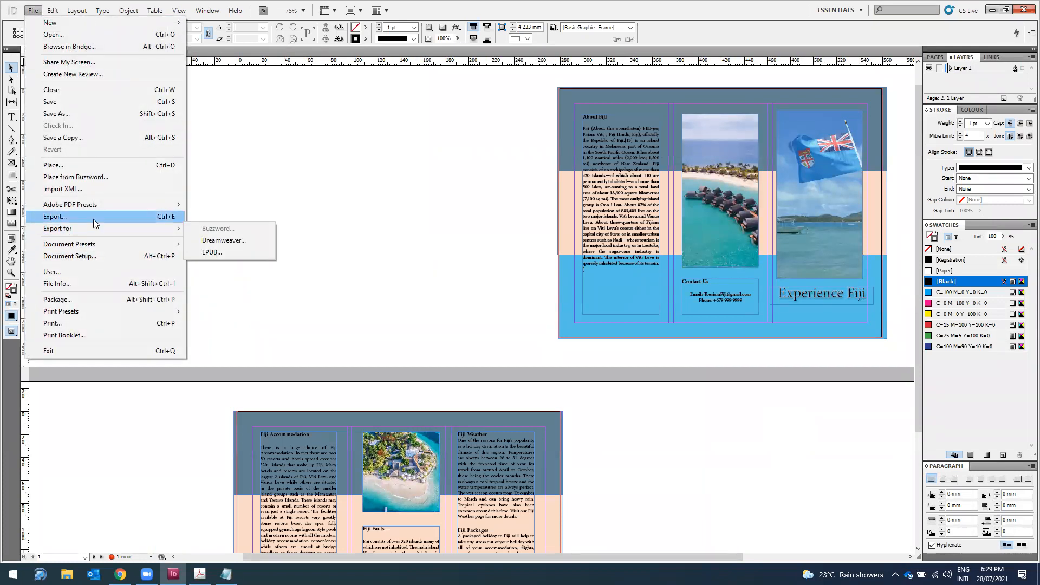
{"action": "left_click", "coordinate": [93, 219]}
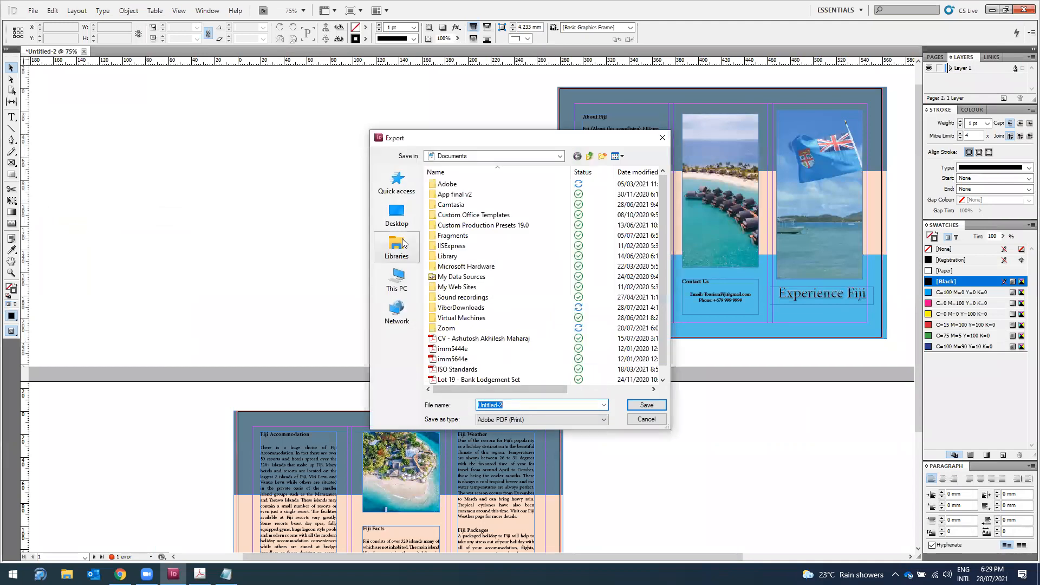
{"action": "left_click", "coordinate": [398, 217]}
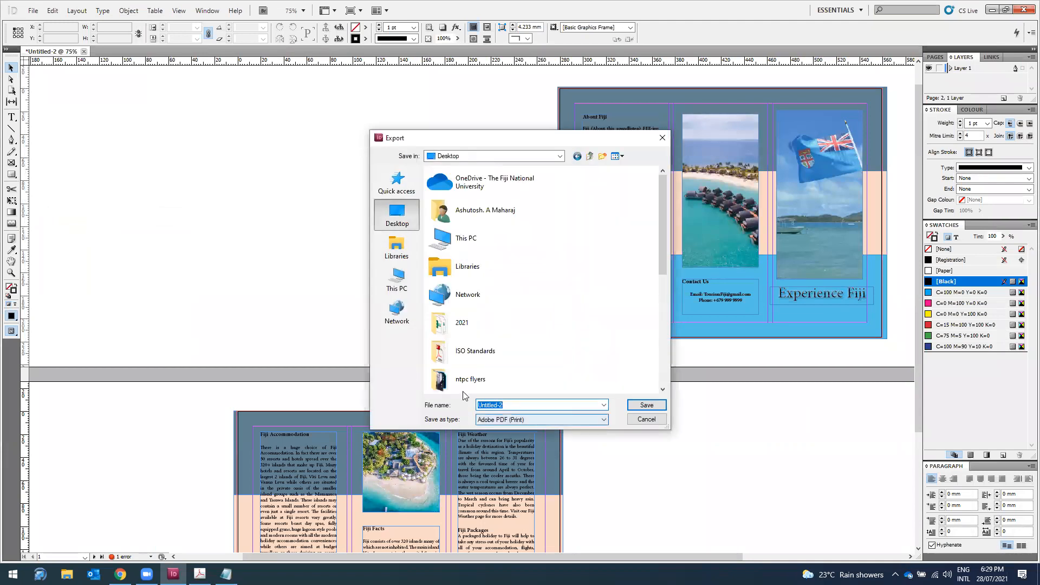
{"action": "left_click", "coordinate": [647, 404]}
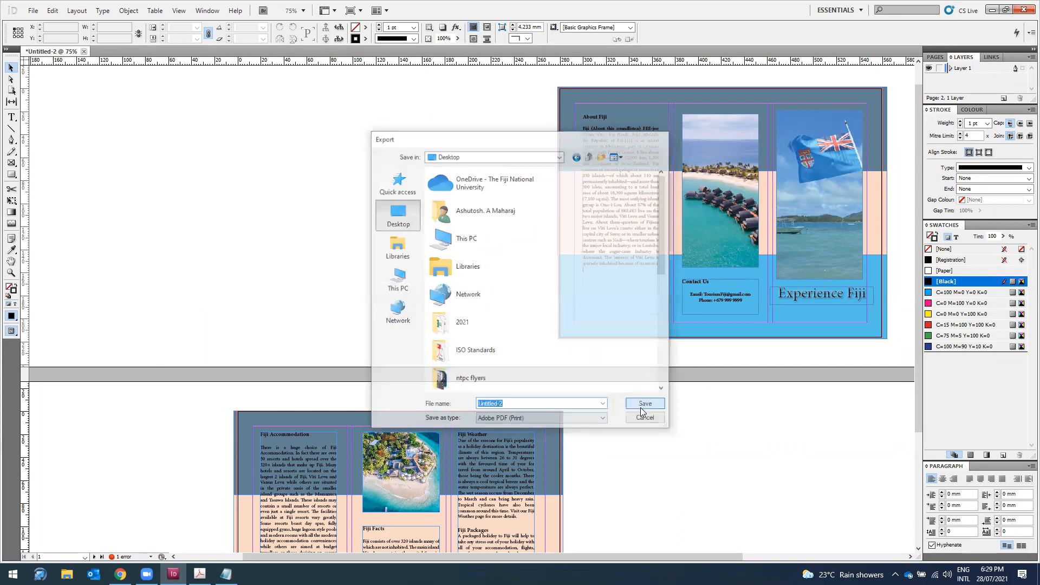
{"action": "left_click", "coordinate": [606, 433]}
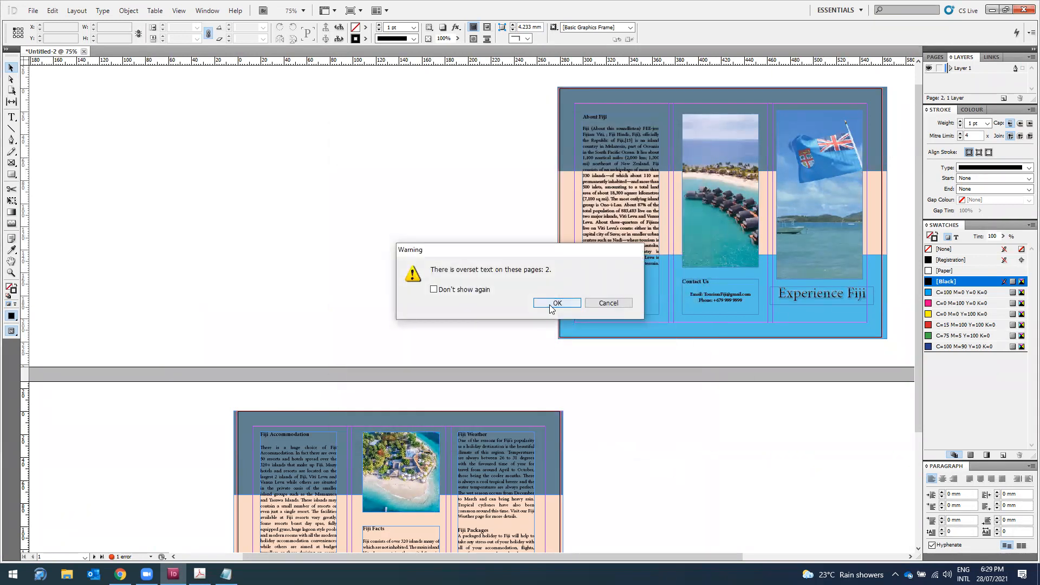
{"action": "left_click", "coordinate": [558, 303]}
{"action": "scroll", "coordinate": [660, 425], "scroll_direction": "down", "scroll_amount": 3}
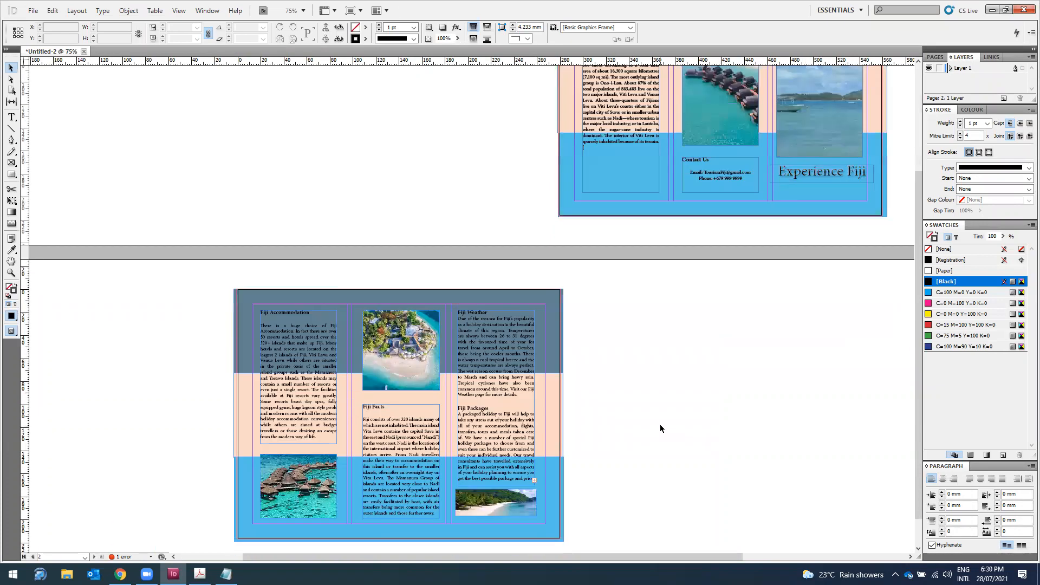
Step: Close Notepad without saving and refresh the desktop to reveal Untitled-2.pdf
{"action": "left_click", "coordinate": [994, 10]}
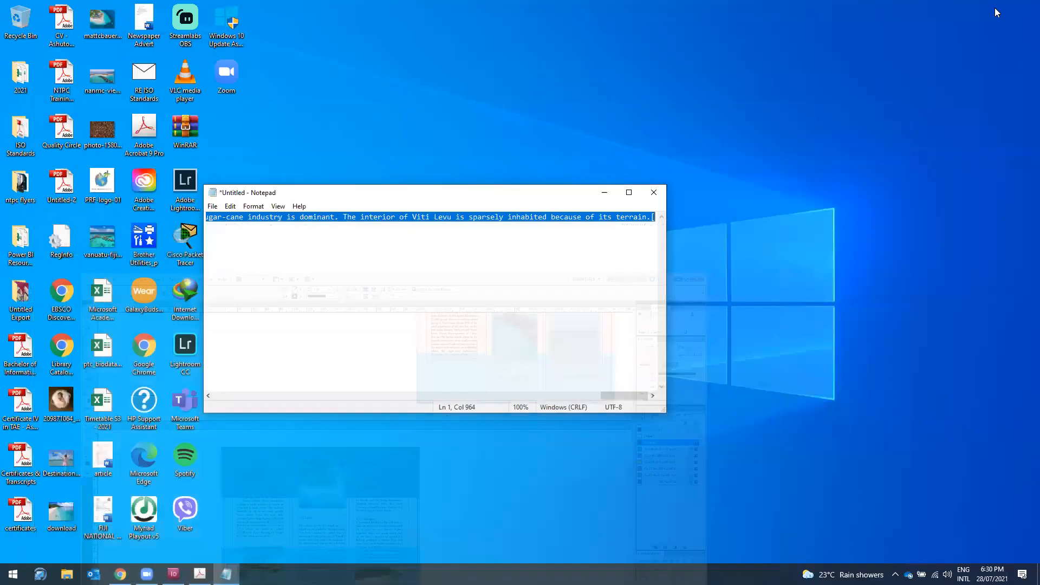
{"action": "left_click", "coordinate": [654, 193]}
{"action": "right_click", "coordinate": [521, 147]}
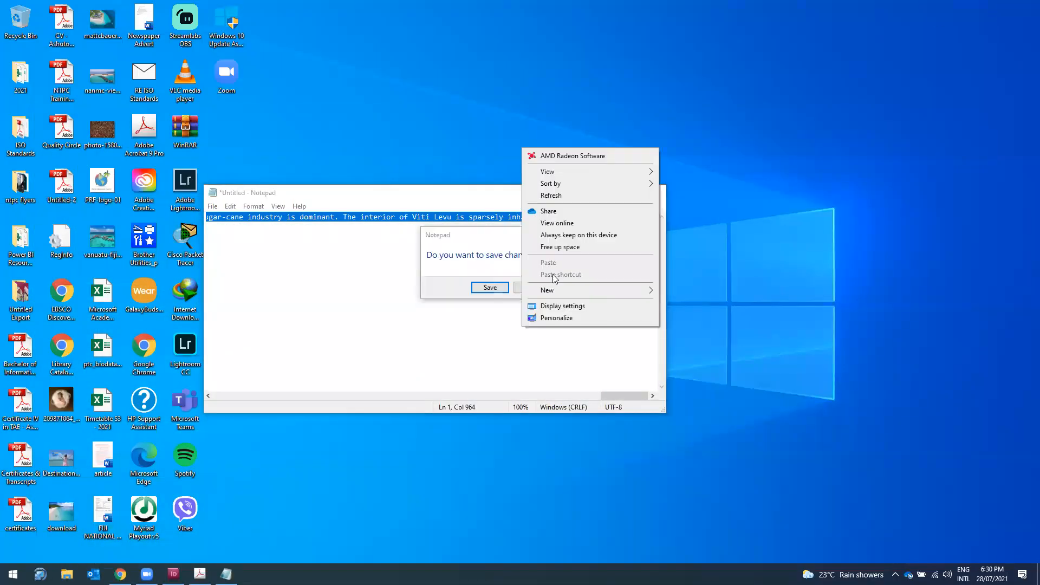
{"action": "left_click", "coordinate": [513, 290]}
{"action": "left_click", "coordinate": [517, 288]}
{"action": "right_click", "coordinate": [475, 189]}
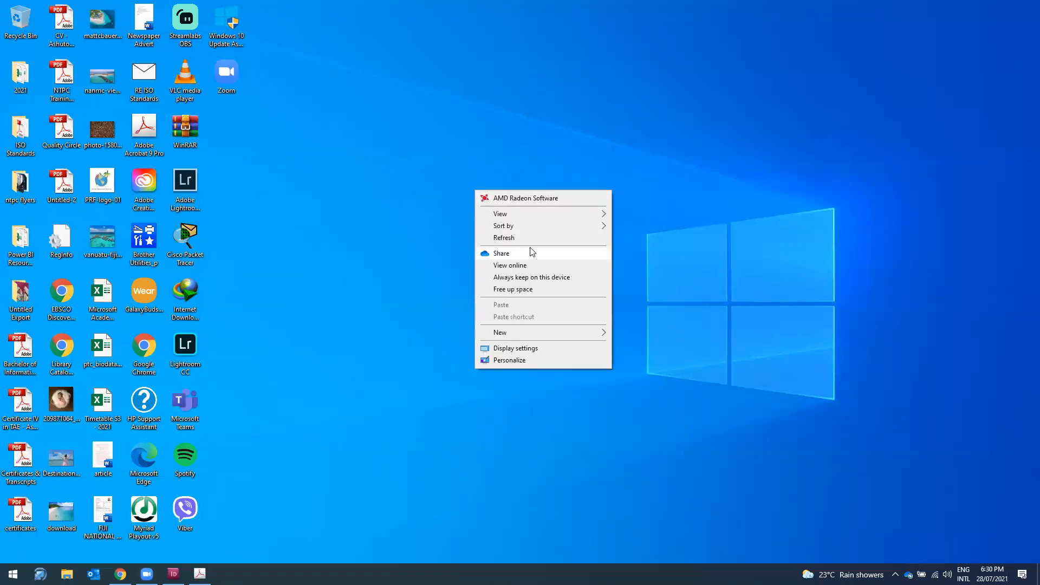
{"action": "left_click", "coordinate": [530, 239]}
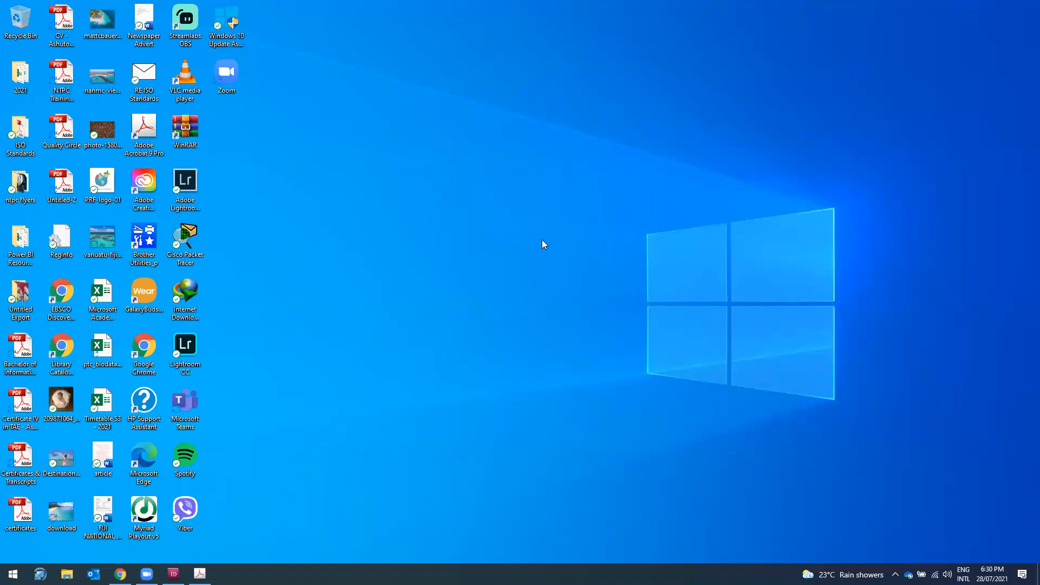
Step: Open Untitled-2.pdf in Acrobat, scroll through both brochure pages, then minimize it
{"action": "double_click", "coordinate": [58, 187]}
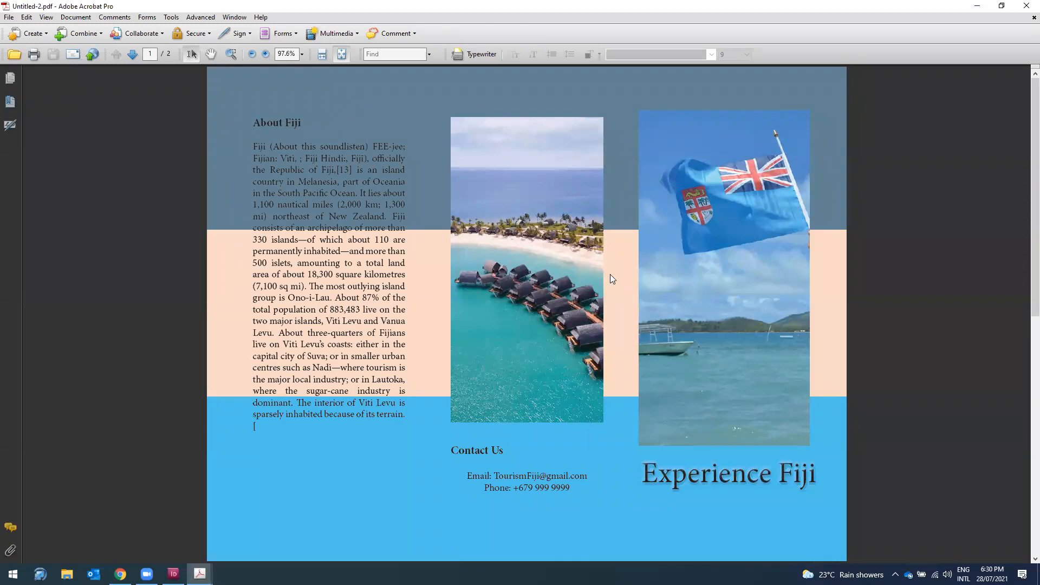
{"action": "scroll", "coordinate": [612, 275], "scroll_direction": "down", "scroll_amount": 1}
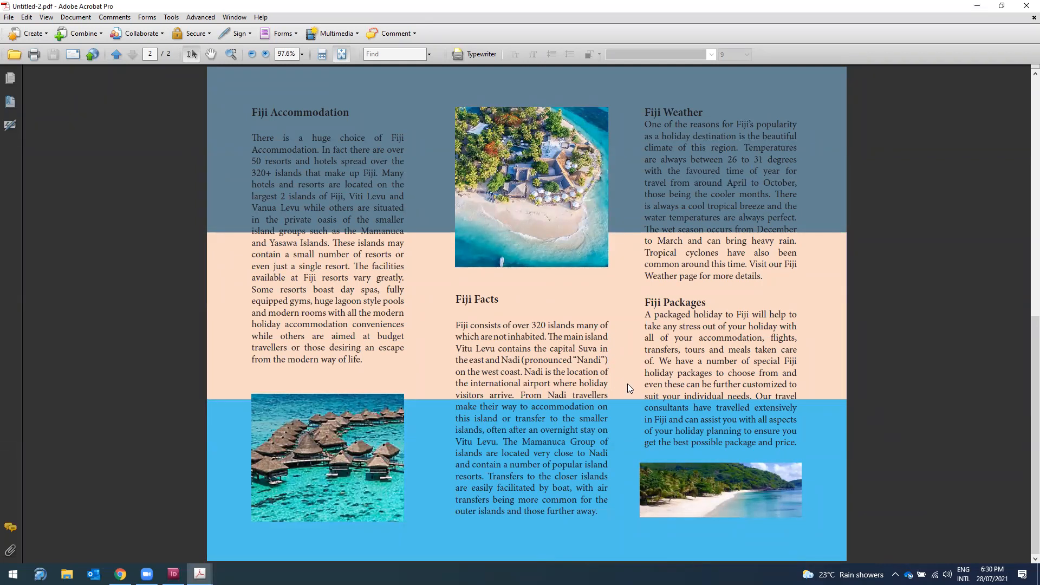
{"action": "scroll", "coordinate": [627, 383], "scroll_direction": "up", "scroll_amount": 1}
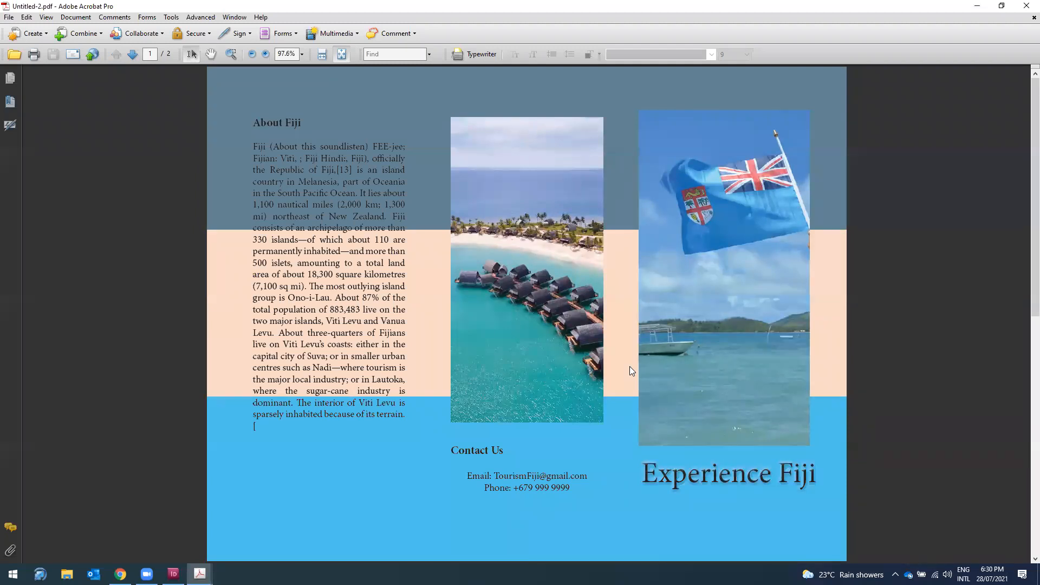
{"action": "scroll", "coordinate": [627, 337], "scroll_direction": "down", "scroll_amount": 1}
{"action": "scroll", "coordinate": [626, 337], "scroll_direction": "up", "scroll_amount": 1}
{"action": "scroll", "coordinate": [626, 342], "scroll_direction": "down", "scroll_amount": 1}
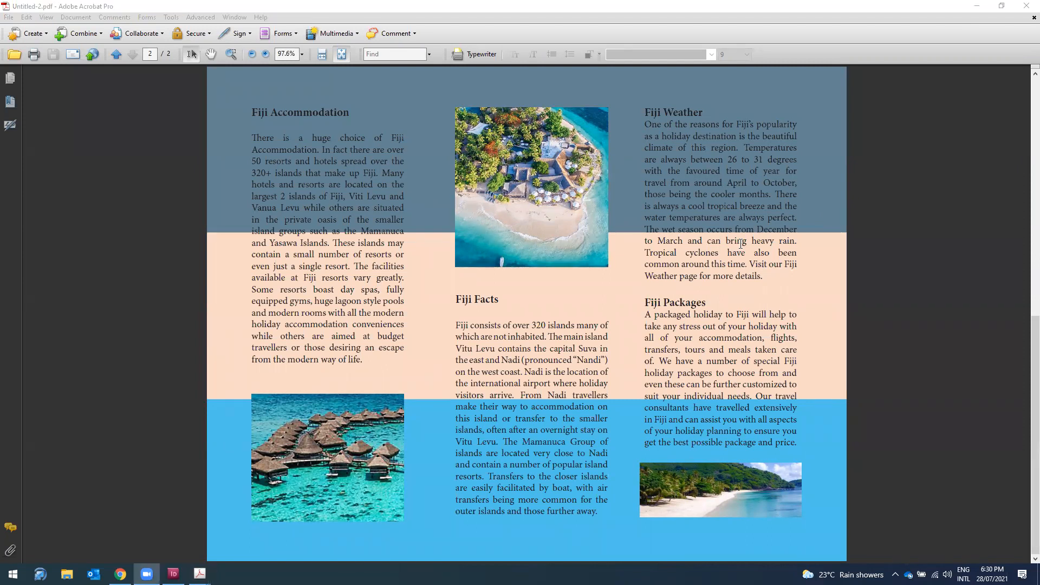
{"action": "scroll", "coordinate": [772, 171], "scroll_direction": "up", "scroll_amount": 1}
{"action": "scroll", "coordinate": [761, 179], "scroll_direction": "down", "scroll_amount": 1}
{"action": "scroll", "coordinate": [760, 180], "scroll_direction": "up", "scroll_amount": 1}
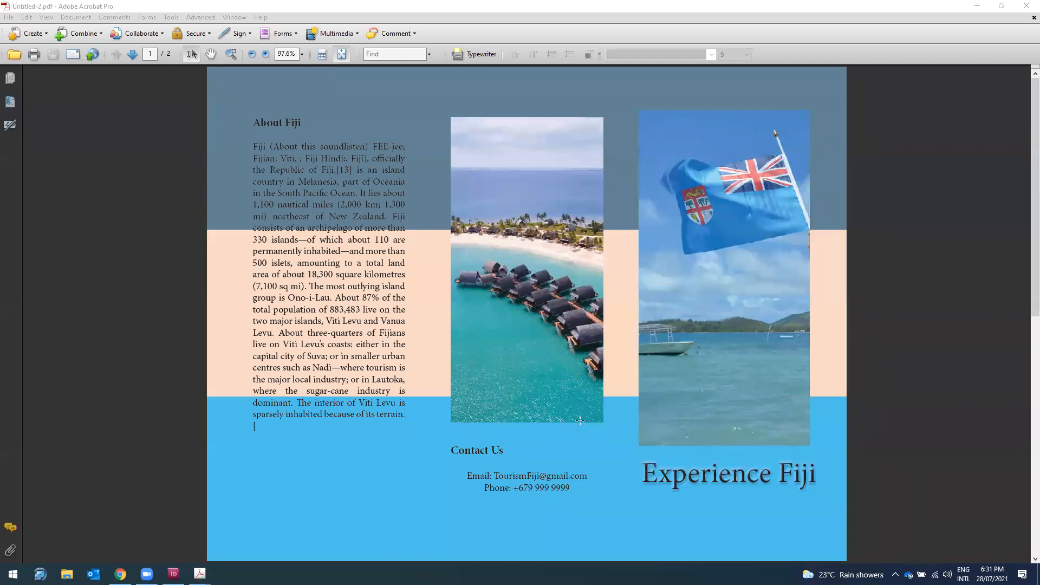
{"action": "left_click", "coordinate": [977, 6]}
Step: Back in InDesign, draw a rectangle on the pasteboard left of page 1
{"action": "left_click", "coordinate": [173, 574]}
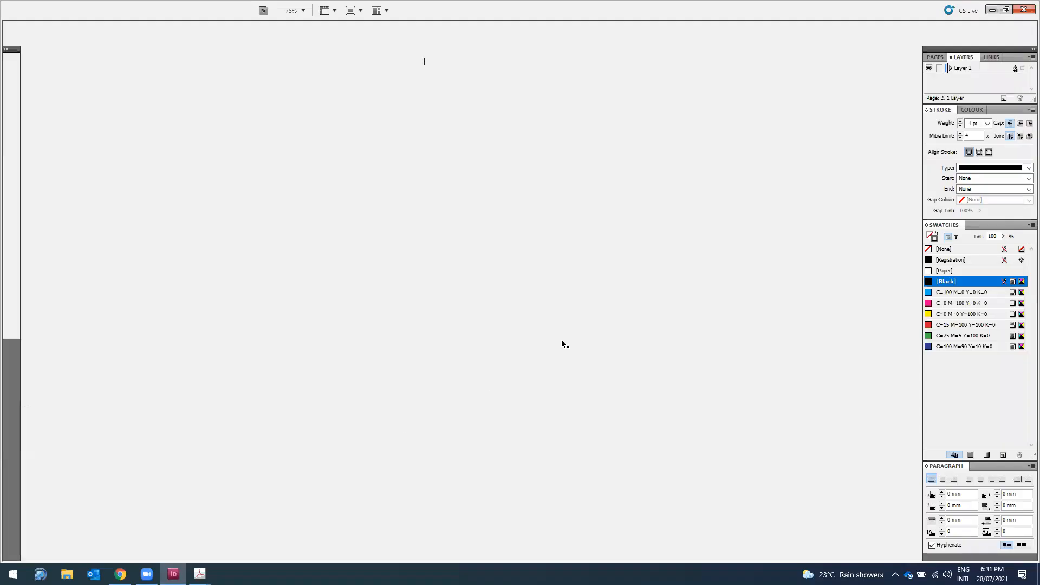
{"action": "scroll", "coordinate": [620, 308], "scroll_direction": "up", "scroll_amount": 3}
{"action": "left_click_drag", "start_coordinate": [628, 553], "coordinate": [717, 550]}
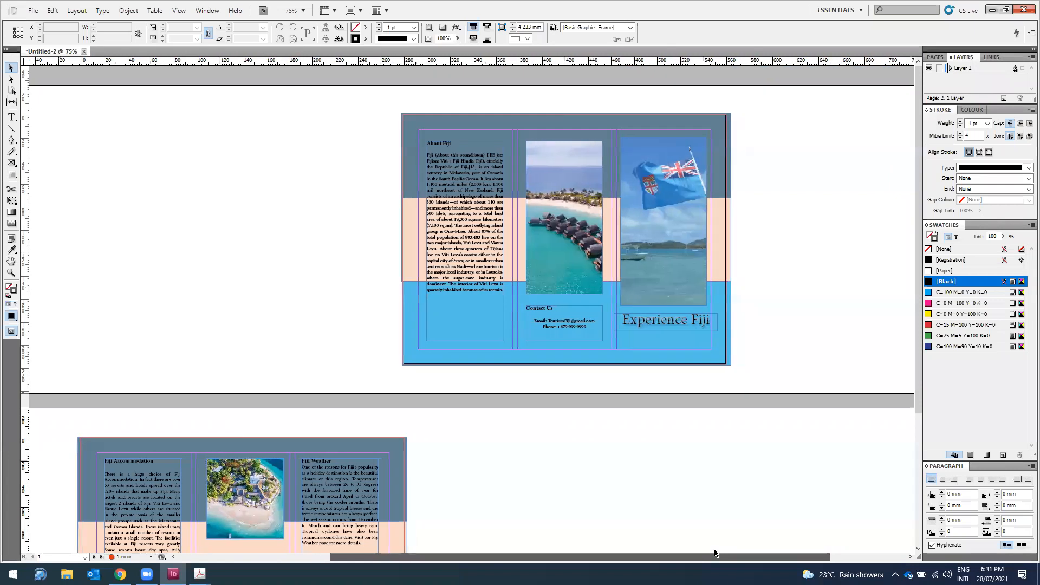
{"action": "left_click", "coordinate": [411, 152]}
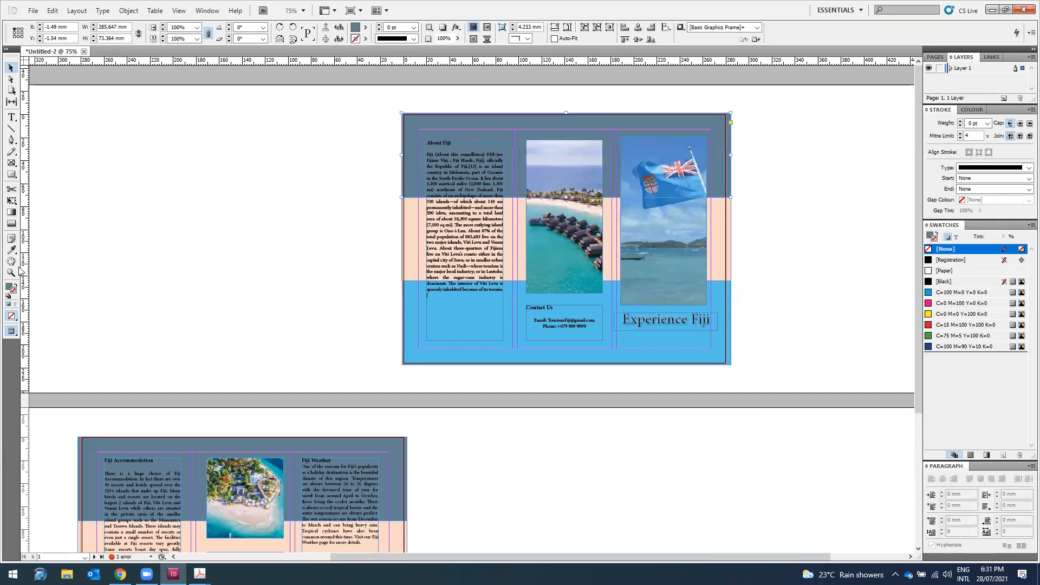
{"action": "left_click", "coordinate": [12, 175]}
{"action": "mouse_move", "coordinate": [100, 150]}
{"action": "left_mouse_down"}
{"action": "mouse_move", "coordinate": [196, 172]}
{"action": "mouse_move", "coordinate": [267, 251]}
{"action": "left_mouse_up"}
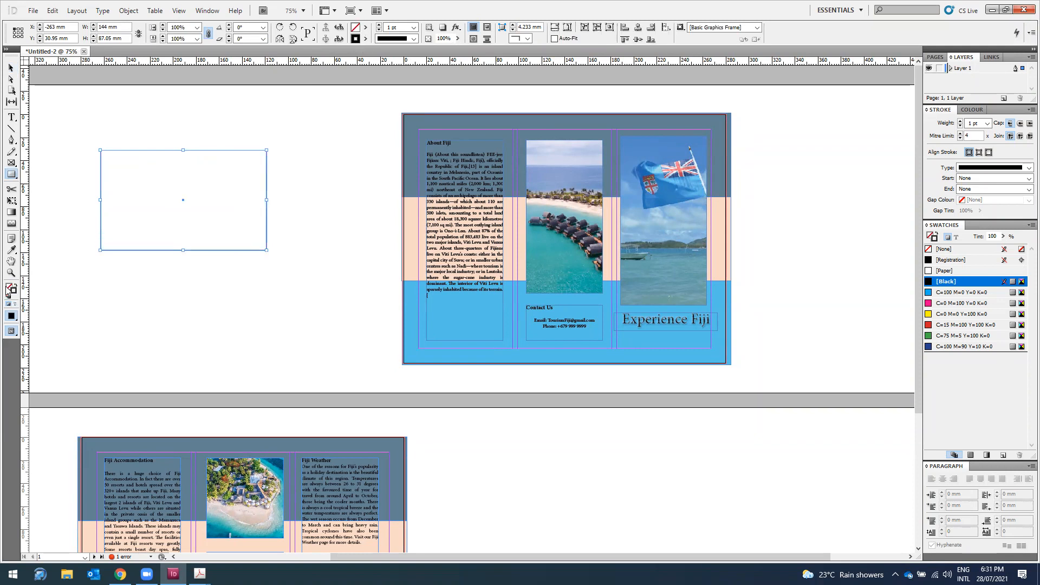
Step: Pick a yellow colour in the Colour Picker
{"action": "double_click", "coordinate": [356, 38]}
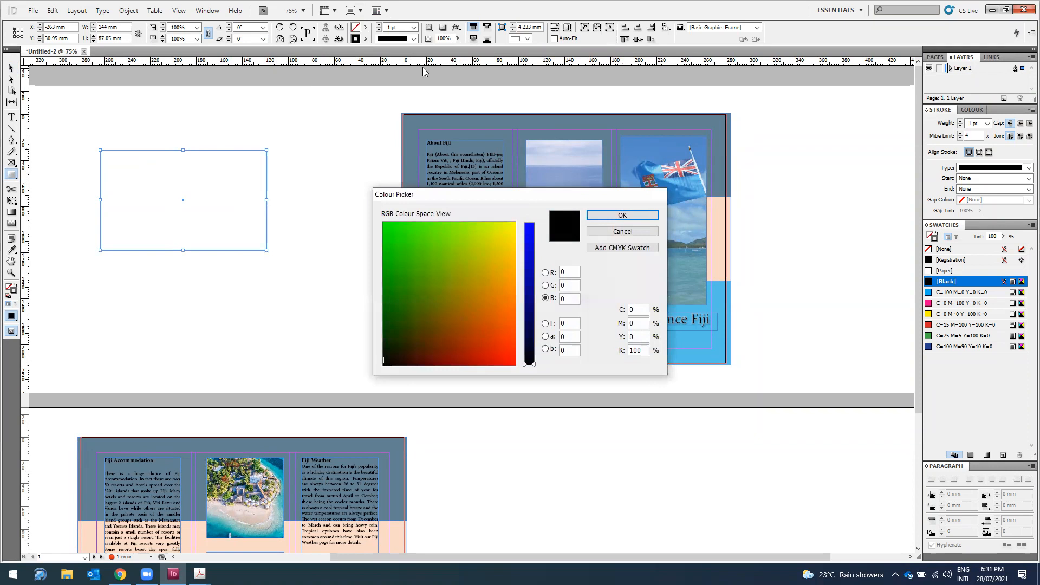
{"action": "left_click", "coordinate": [510, 230]}
{"action": "left_click", "coordinate": [623, 215]}
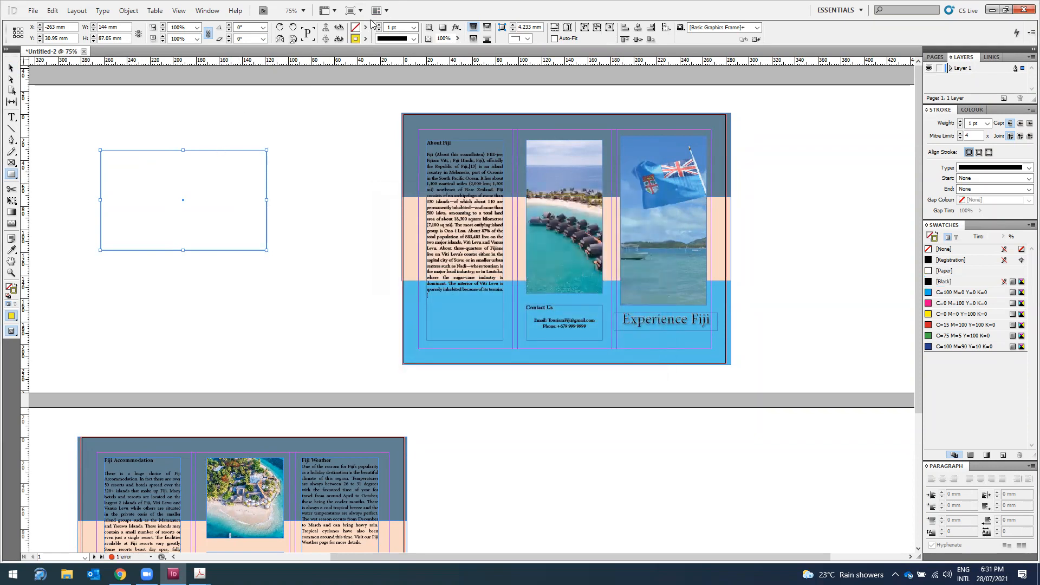
{"action": "key", "text": "ctrl+z"}
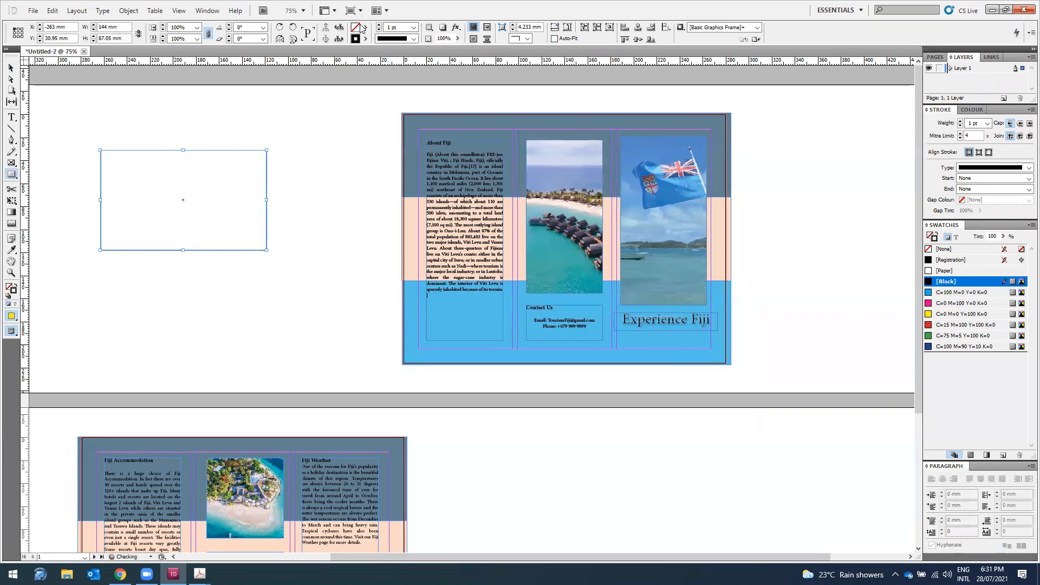
{"action": "double_click", "coordinate": [353, 27]}
{"action": "left_click", "coordinate": [492, 246]}
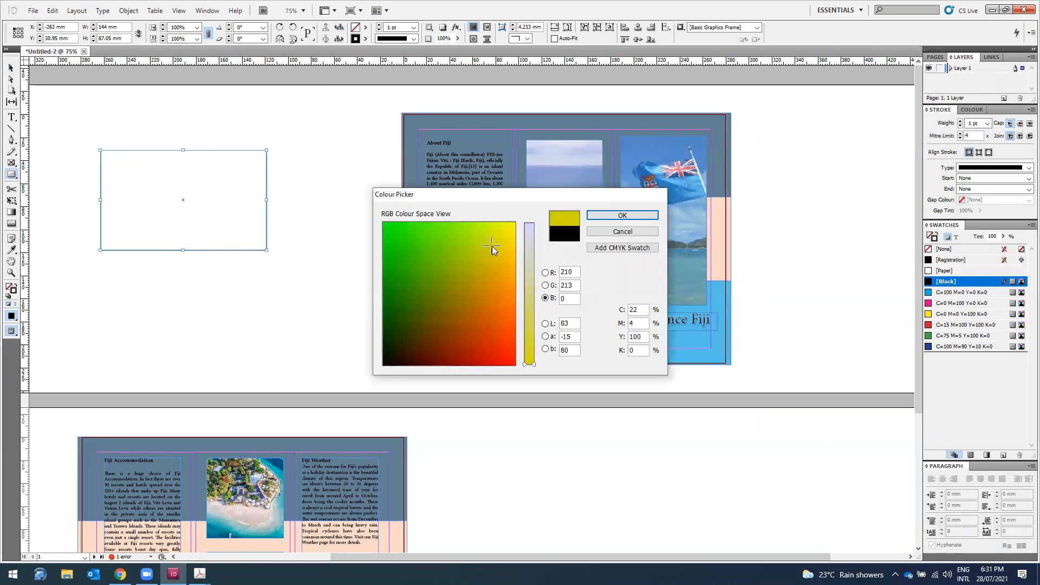
{"action": "left_click", "coordinate": [622, 215]}
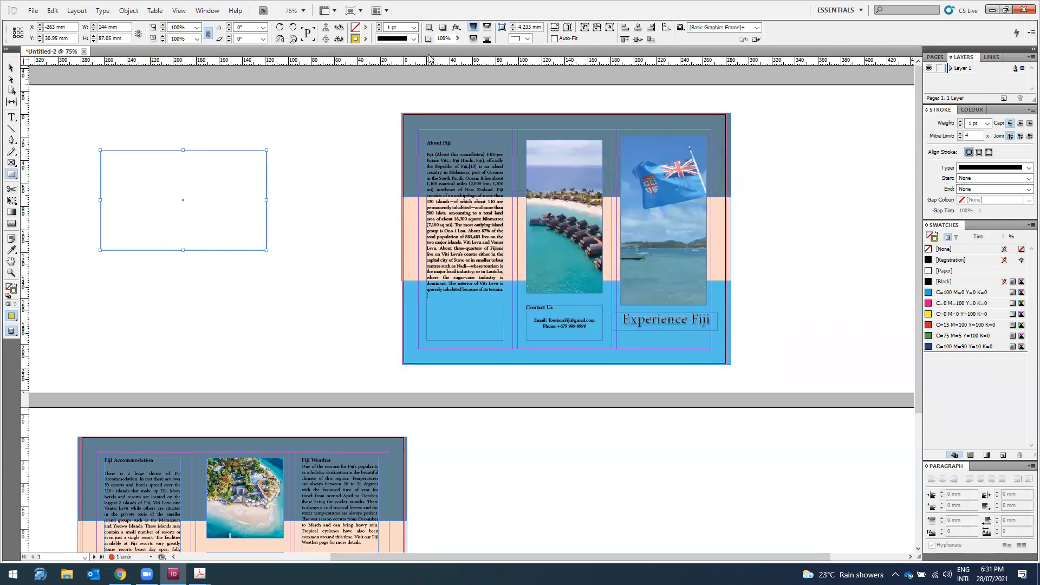
Step: Fill a 144 × 87.05 mm rectangle with the yellow swatch, delete the extra frame, and reposition it
{"action": "left_click", "coordinate": [365, 27]}
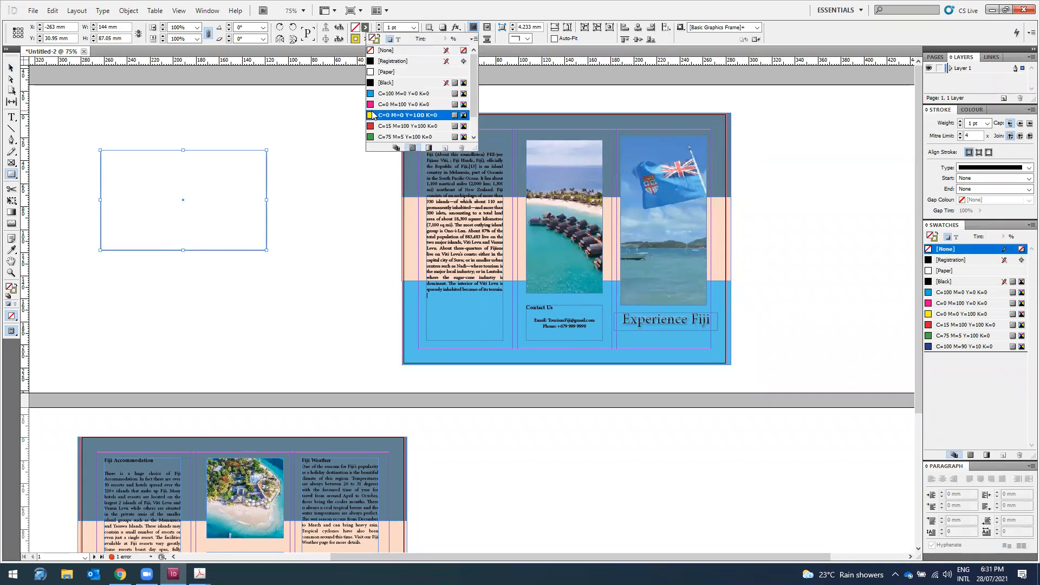
{"action": "left_click", "coordinate": [379, 115]}
{"action": "left_click", "coordinate": [293, 128]}
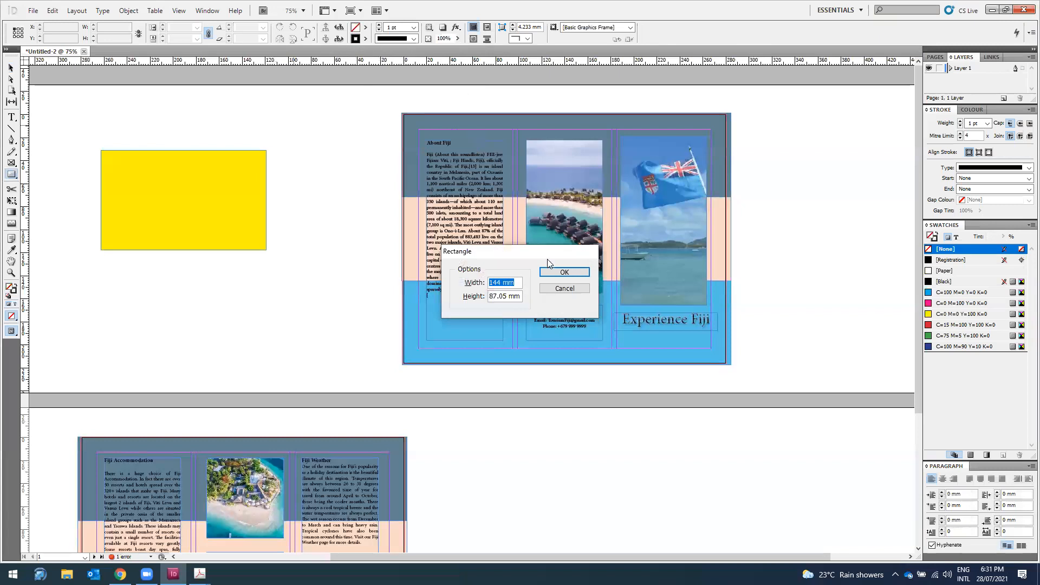
{"action": "left_click", "coordinate": [564, 272]}
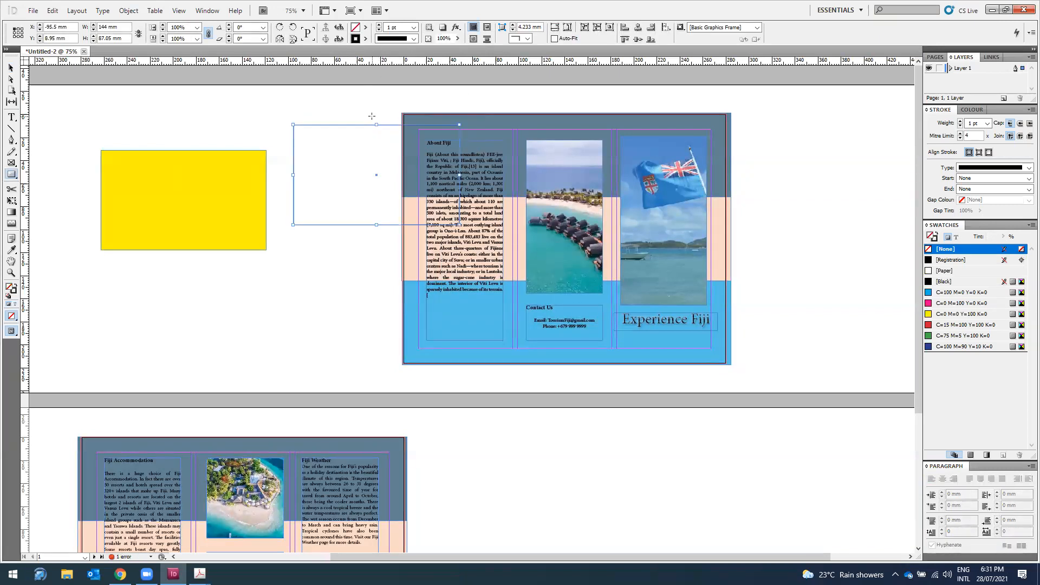
{"action": "key", "text": "Delete"}
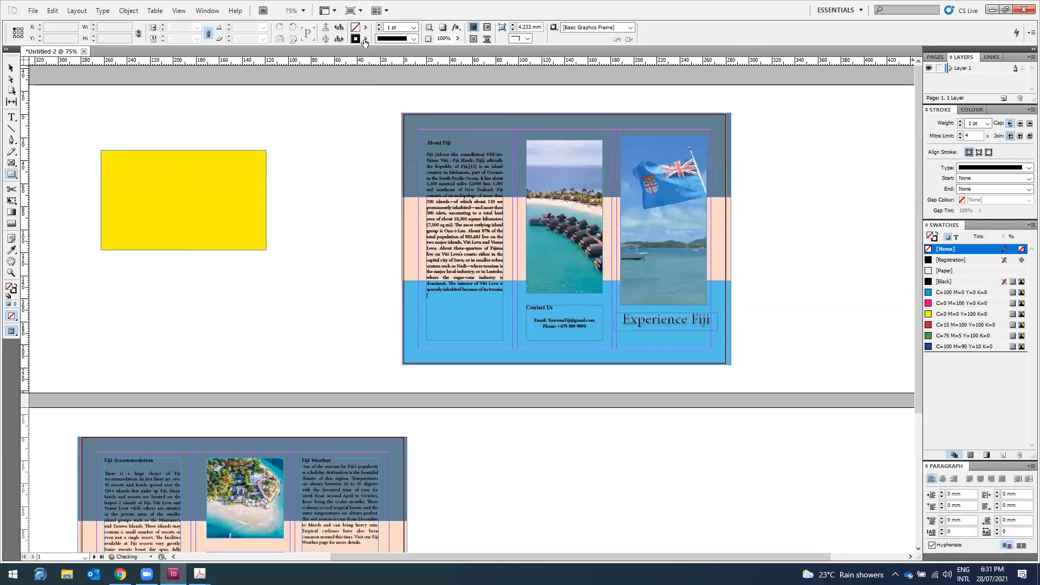
{"action": "left_click", "coordinate": [11, 68]}
{"action": "left_click_drag", "start_coordinate": [207, 183], "coordinate": [273, 193]}
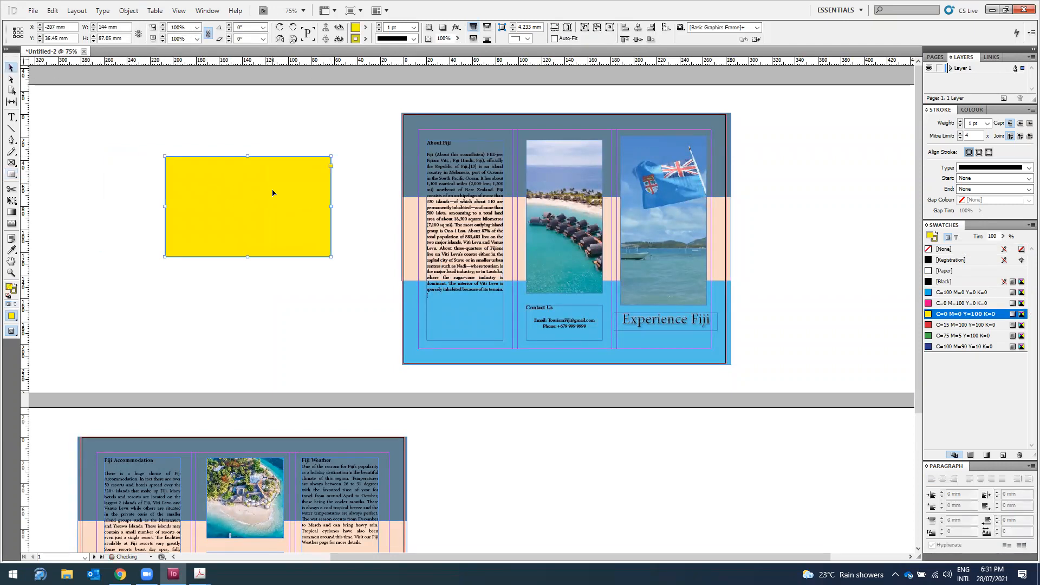
Step: Give the yellow rectangle a 20 pt stroke weight
{"action": "key", "text": "ctrl+equal"}
{"action": "key", "text": "ctrl+equal"}
{"action": "key", "text": "ctrl+equal"}
{"action": "key", "text": "ctrl+equal"}
{"action": "key", "text": "ctrl+equal"}
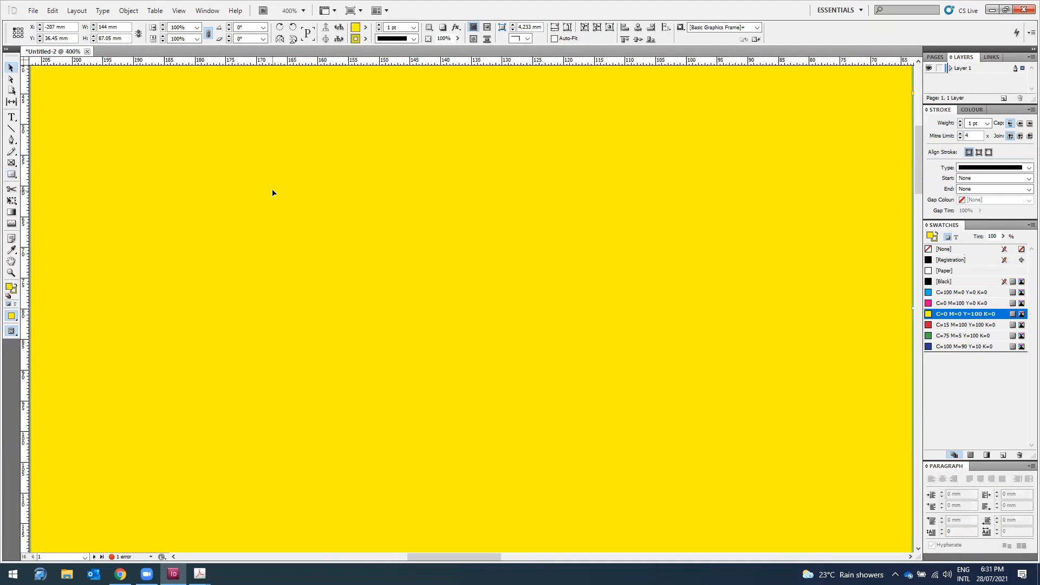
{"action": "scroll", "coordinate": [442, 191], "scroll_direction": "up", "scroll_amount": 3}
{"action": "left_click", "coordinate": [457, 168]}
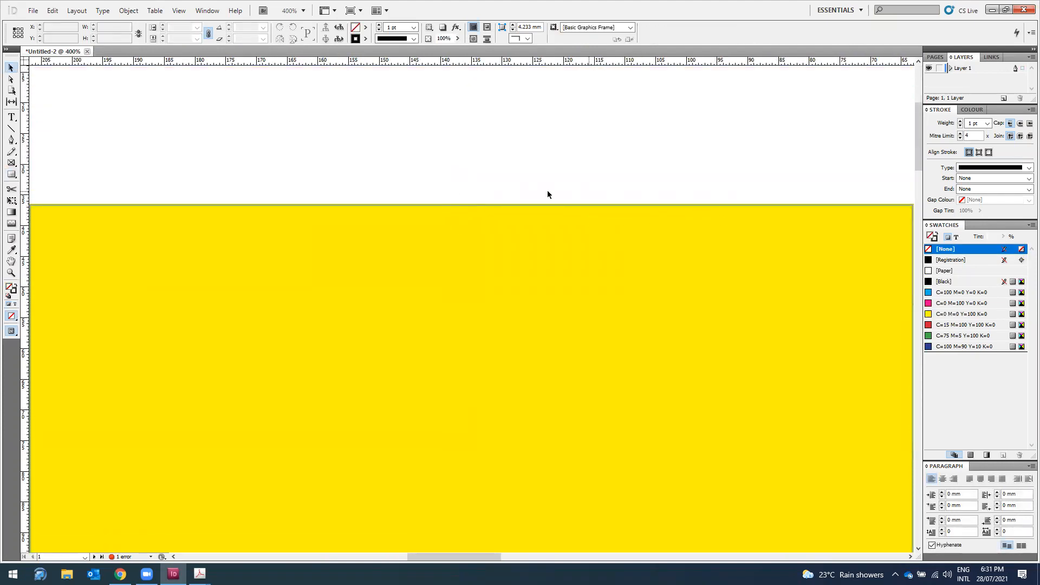
{"action": "left_click", "coordinate": [414, 27]}
{"action": "left_click", "coordinate": [399, 87]}
{"action": "left_click", "coordinate": [395, 258]}
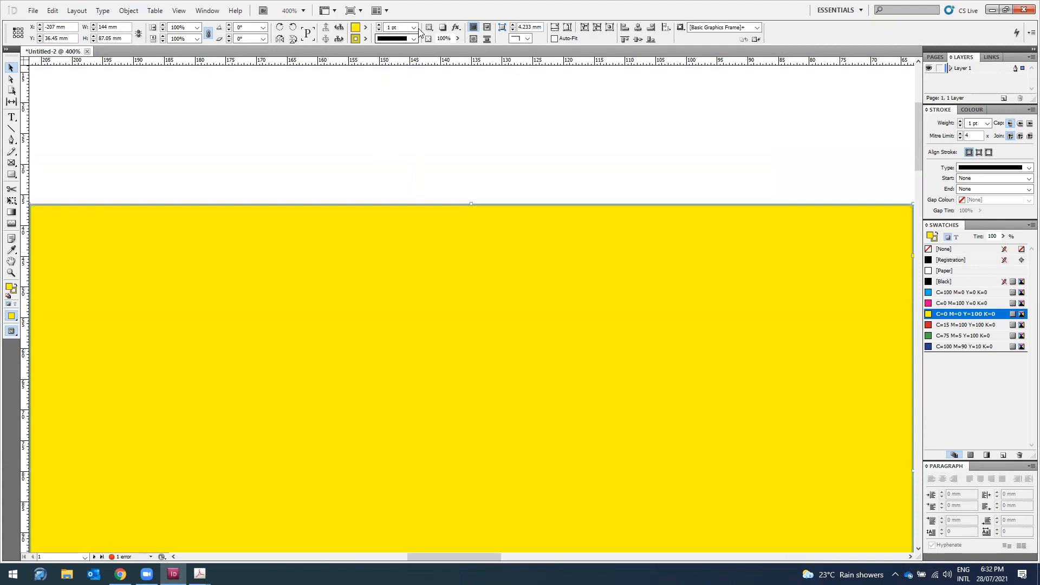
{"action": "left_click", "coordinate": [414, 27]}
{"action": "left_click", "coordinate": [401, 128]}
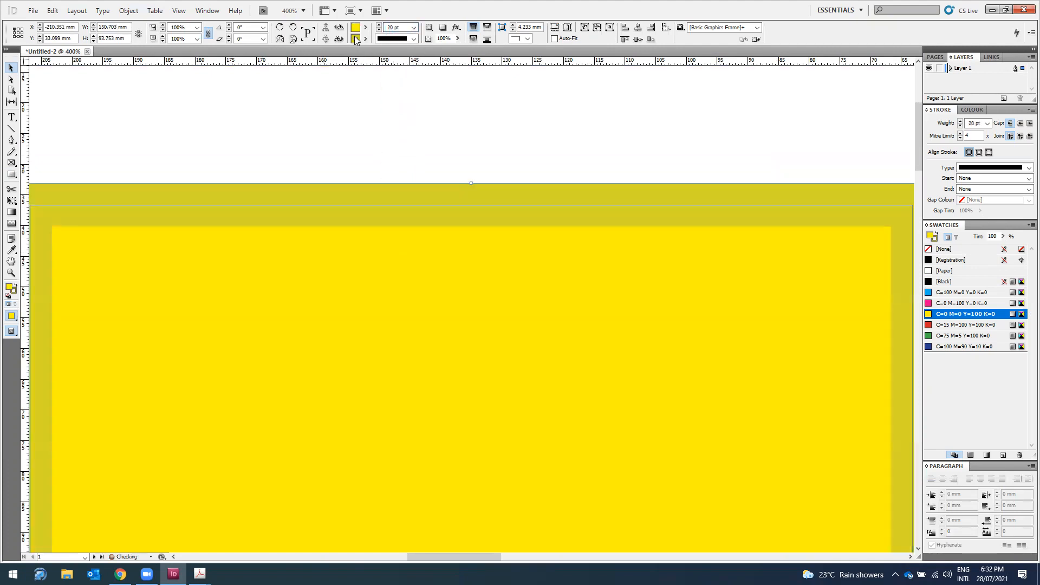
Step: Mix a deep navy colour in the Colour Picker and swap the fill and stroke colours
{"action": "double_click", "coordinate": [356, 39]}
{"action": "left_click", "coordinate": [477, 304]}
{"action": "left_click_drag", "start_coordinate": [477, 304], "coordinate": [388, 360]}
{"action": "left_click", "coordinate": [595, 217]}
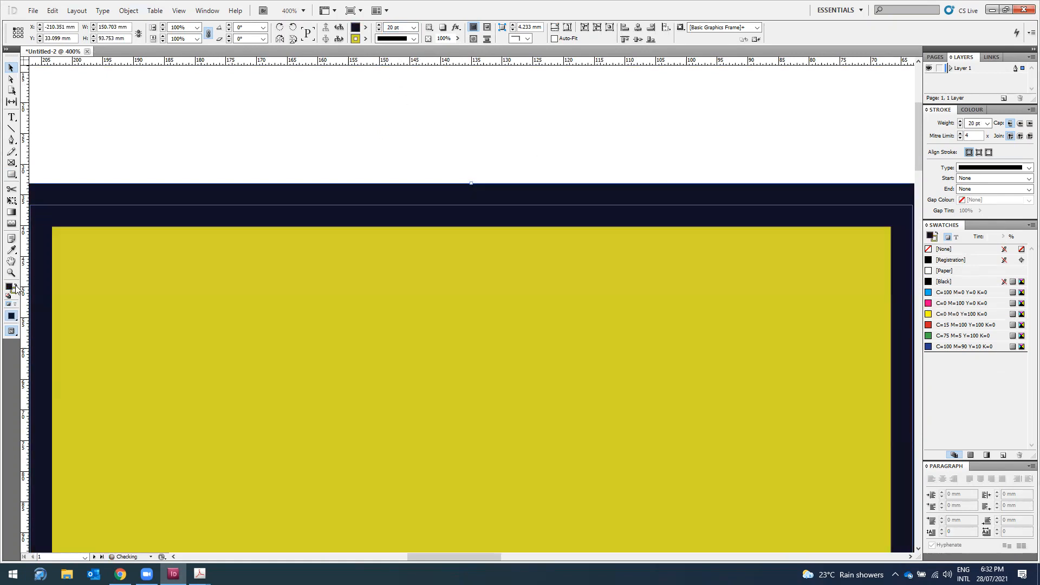
{"action": "left_click", "coordinate": [16, 286]}
{"action": "left_click", "coordinate": [15, 287]}
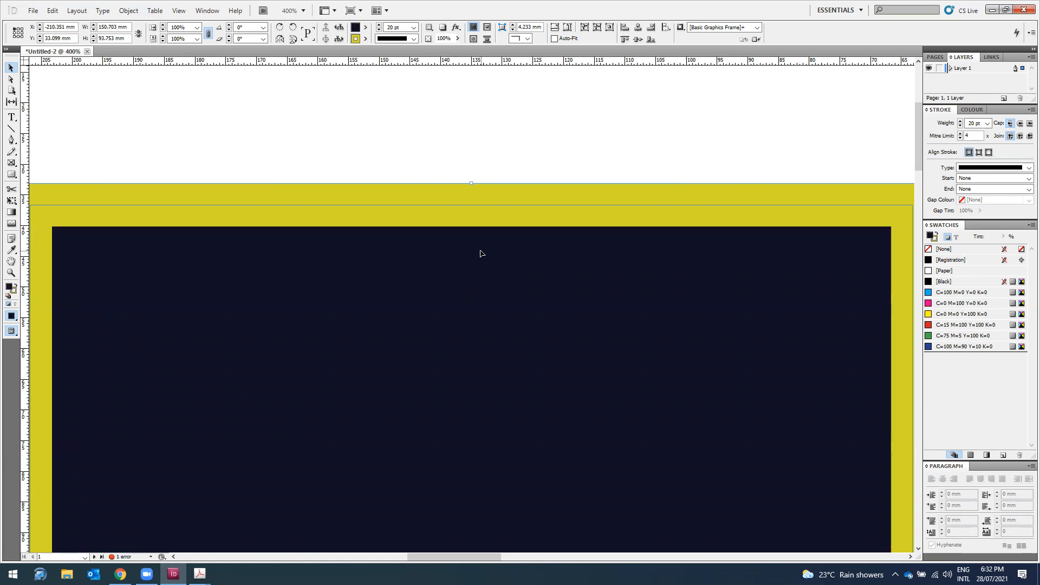
Step: Swap fill and stroke once more and keep the stroke style Solid
{"action": "key", "text": "ctrl+minus"}
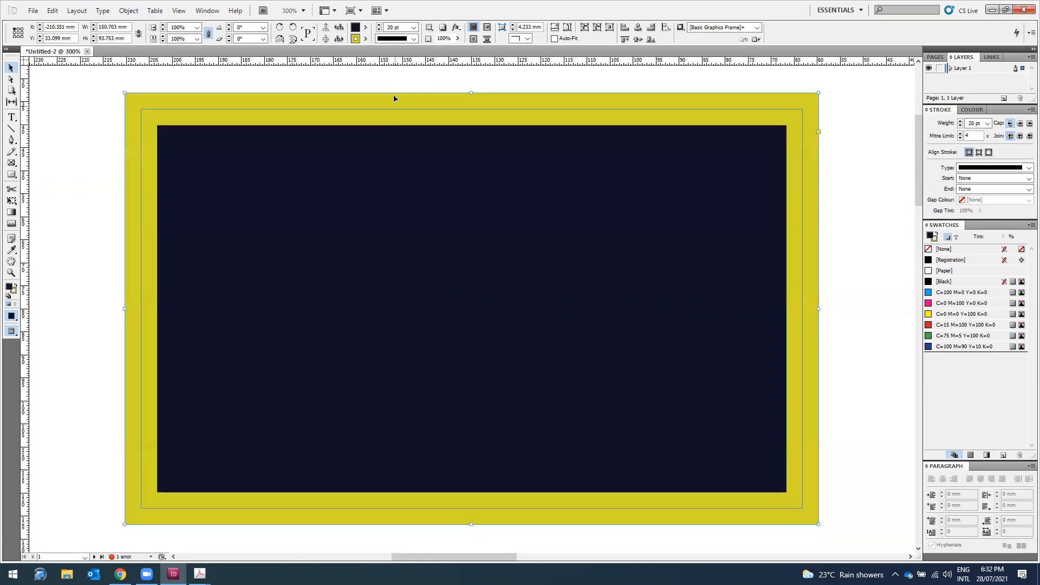
{"action": "left_click", "coordinate": [15, 288]}
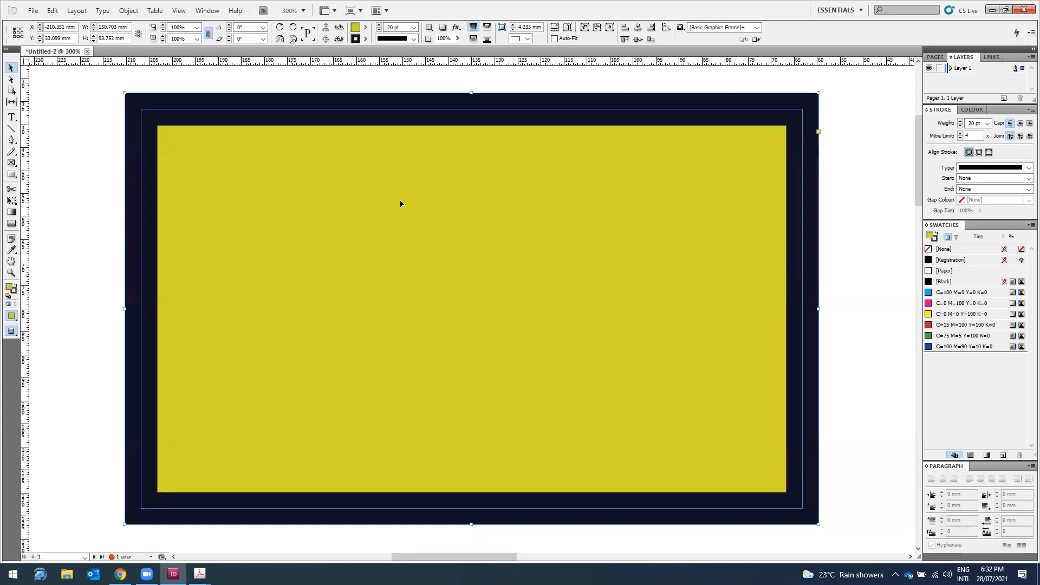
{"action": "left_click", "coordinate": [414, 38]}
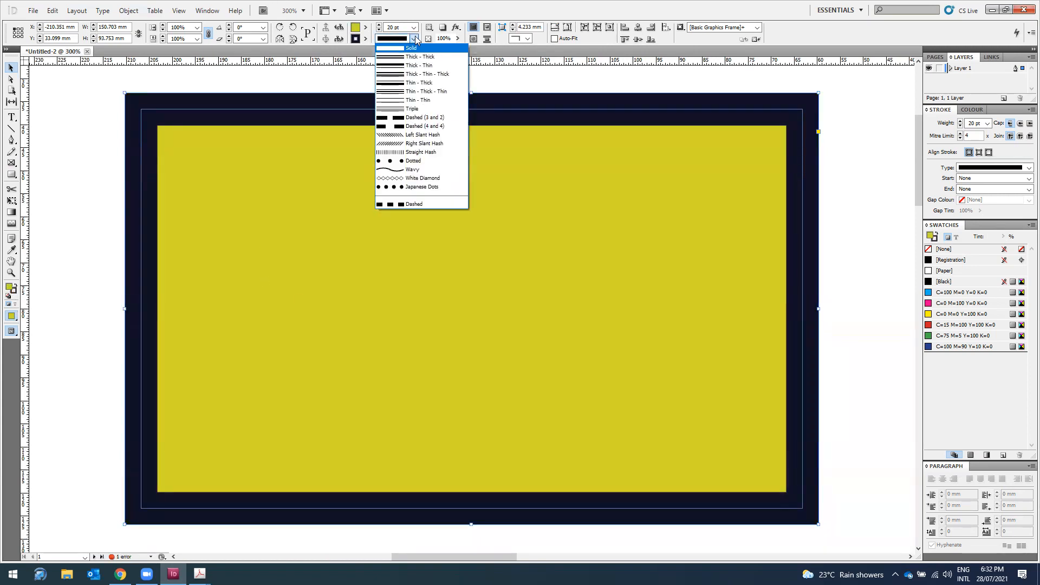
{"action": "left_click", "coordinate": [414, 38]}
{"action": "left_click", "coordinate": [413, 27]}
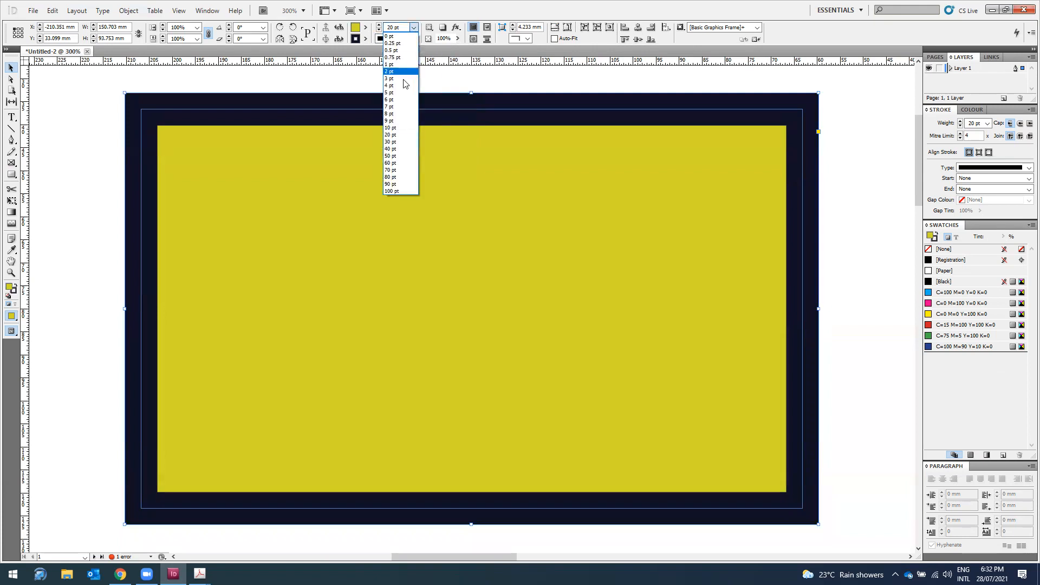
{"action": "left_click", "coordinate": [400, 37]}
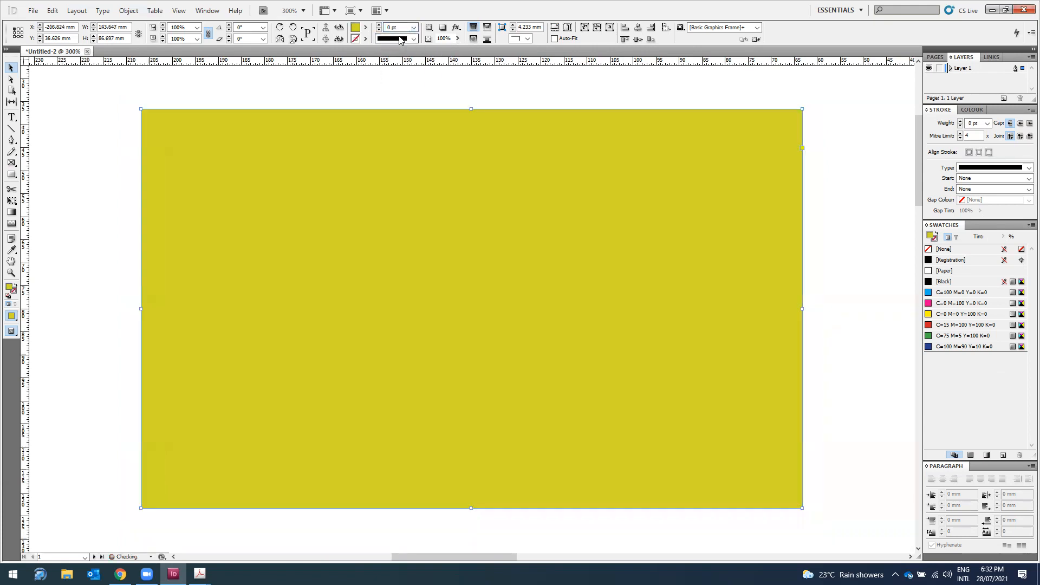
{"action": "left_click", "coordinate": [51, 162]}
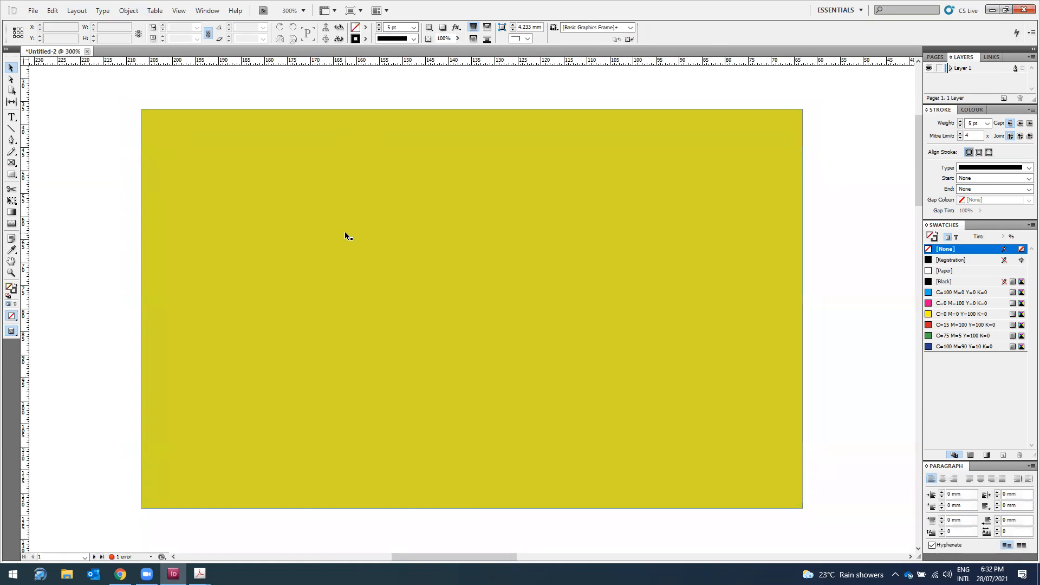
{"action": "left_click", "coordinate": [371, 179]}
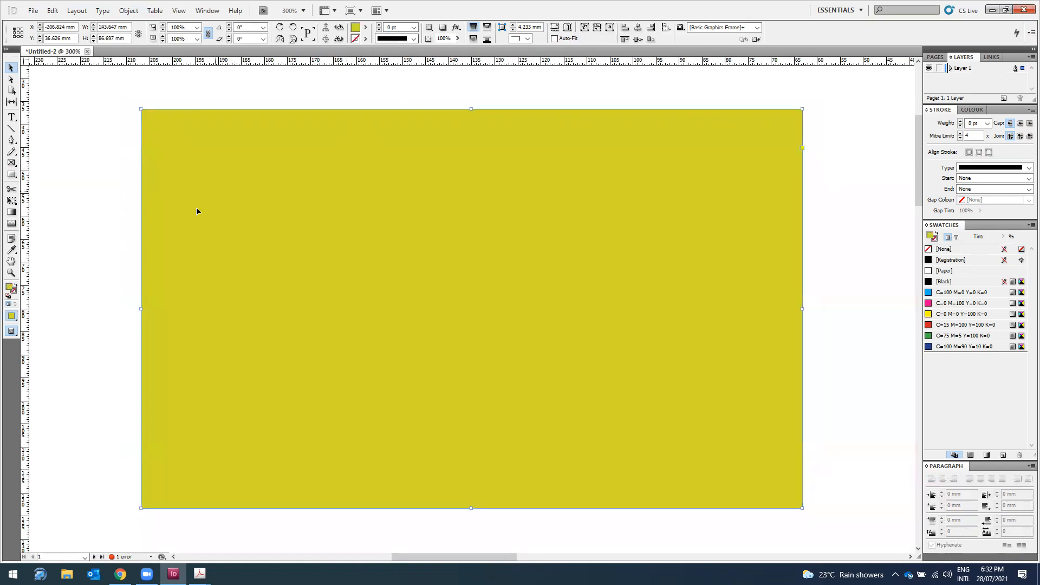
{"action": "left_click", "coordinate": [366, 39]}
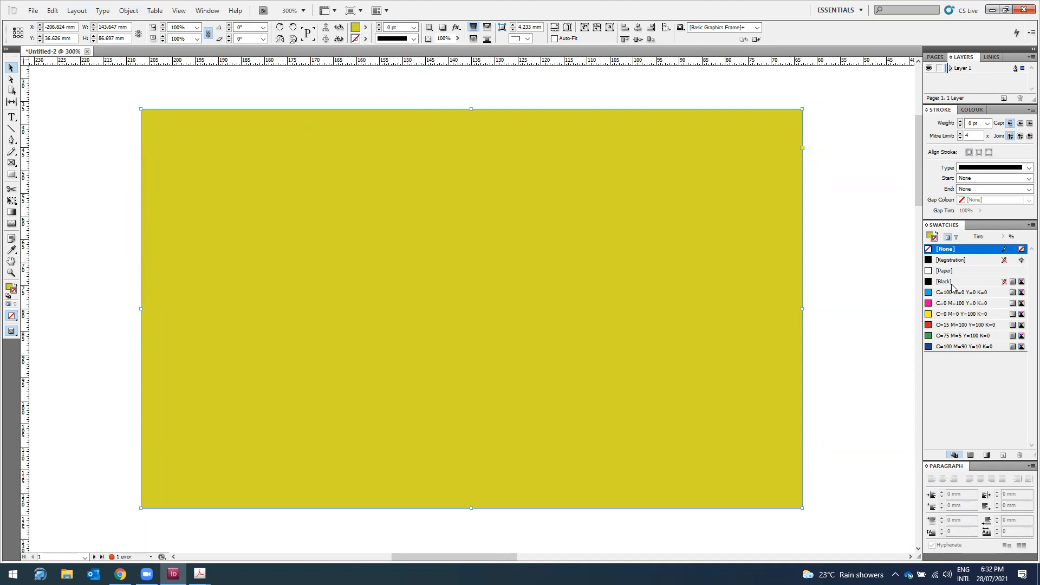
{"action": "left_click", "coordinate": [885, 301]}
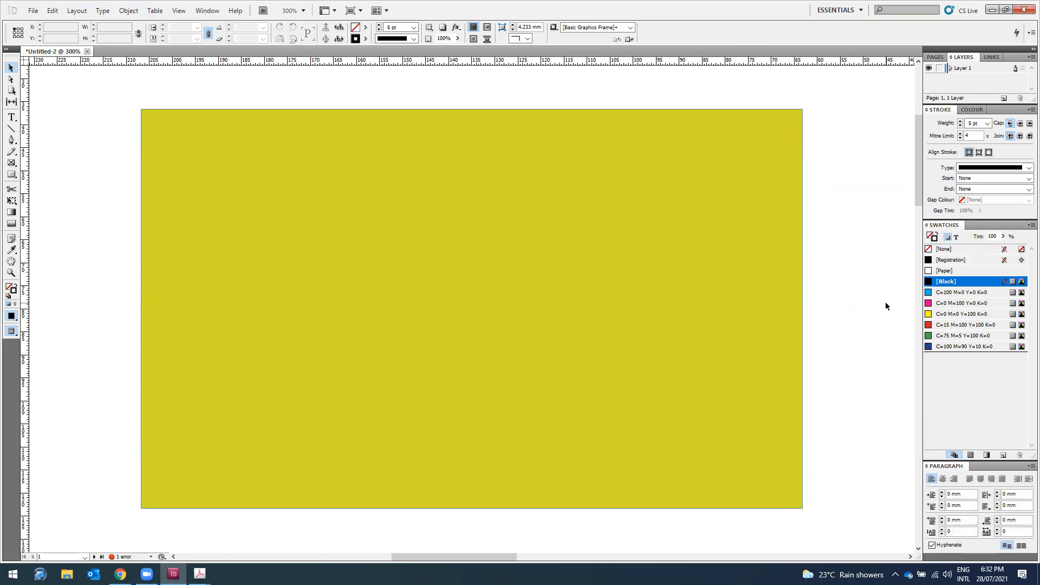
{"action": "key", "text": "ctrl+minus"}
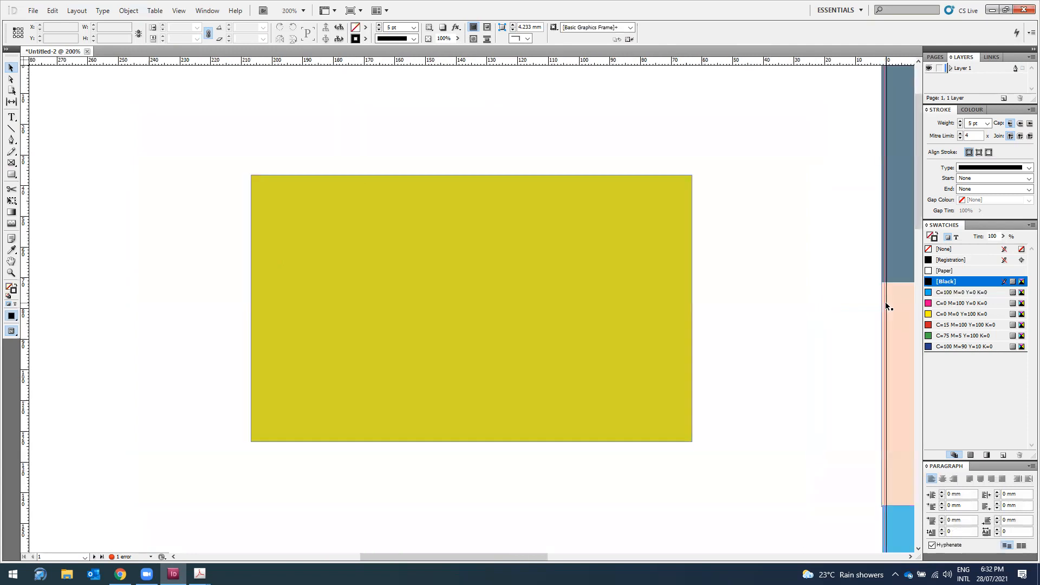
{"action": "left_click", "coordinate": [906, 253]}
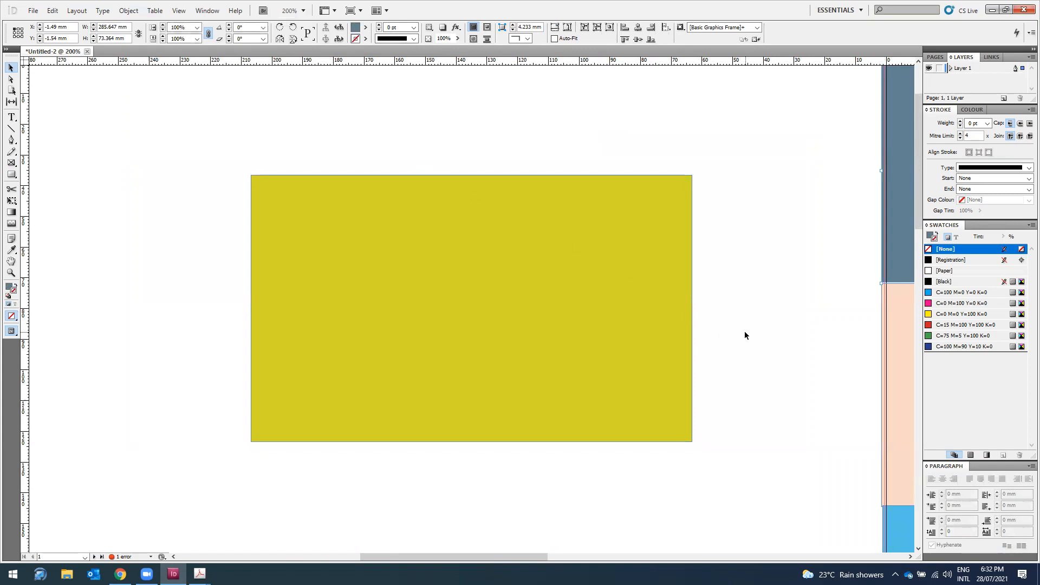
{"action": "key", "text": "Delete"}
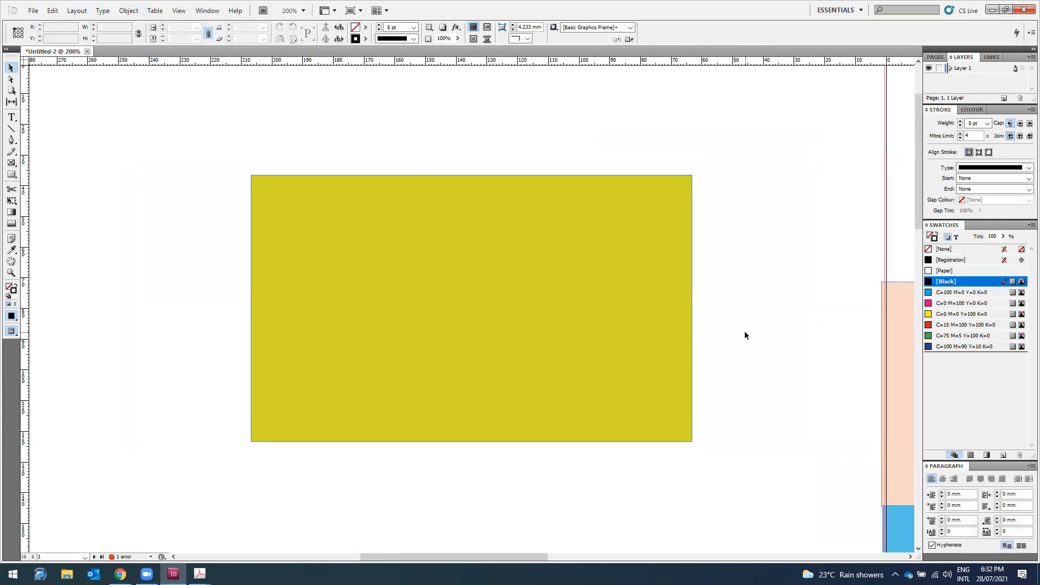
{"action": "key", "text": "ctrl+z"}
Step: Delete the yellow rectangle and scroll through both Fiji brochure pages to review them
{"action": "key", "text": "ctrl+minus"}
{"action": "key", "text": "ctrl+minus"}
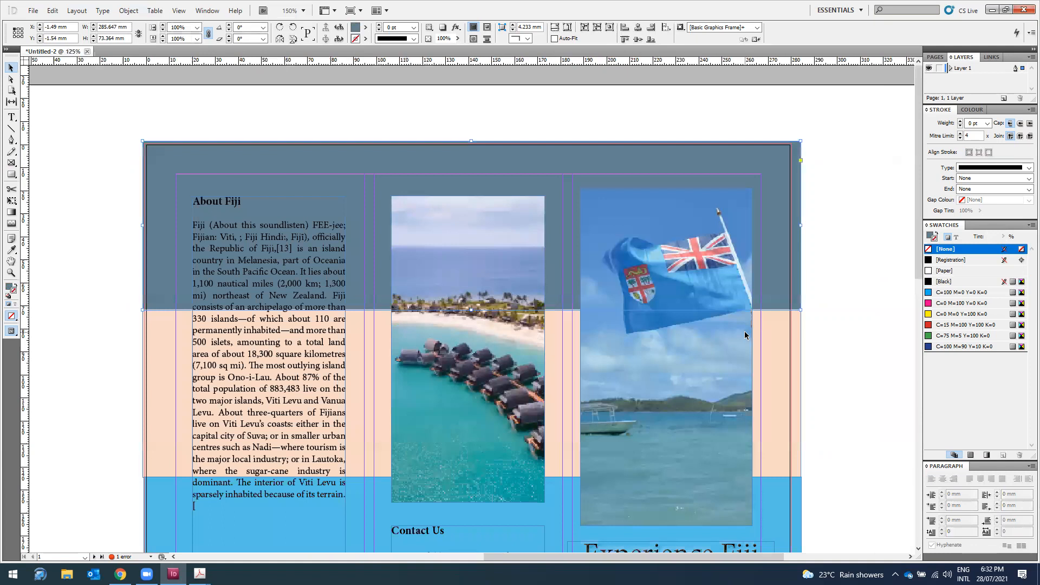
{"action": "left_click", "coordinate": [70, 322]}
{"action": "key", "text": "Delete"}
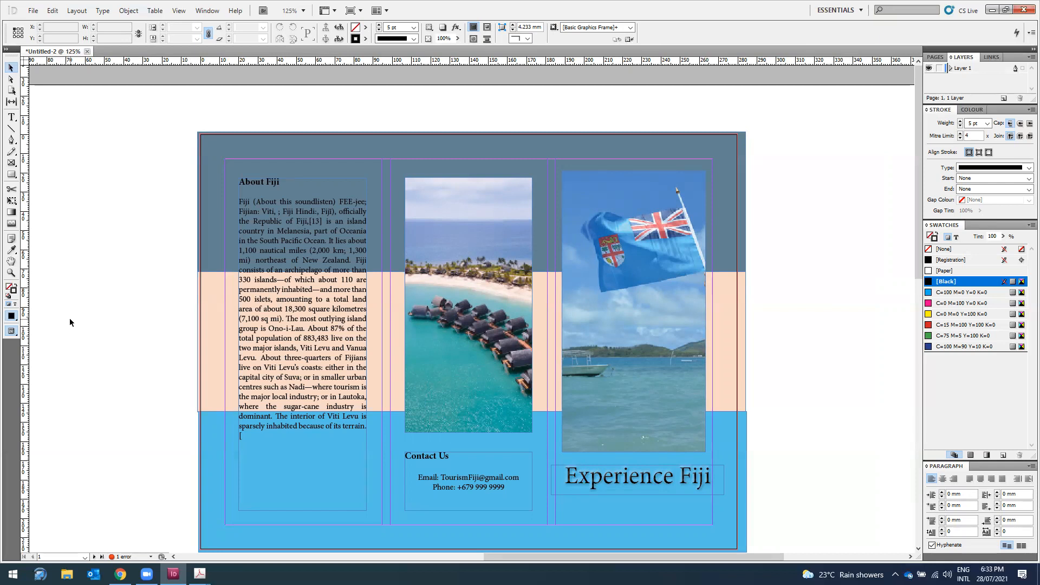
{"action": "scroll", "coordinate": [649, 359], "scroll_direction": "down", "scroll_amount": 10}
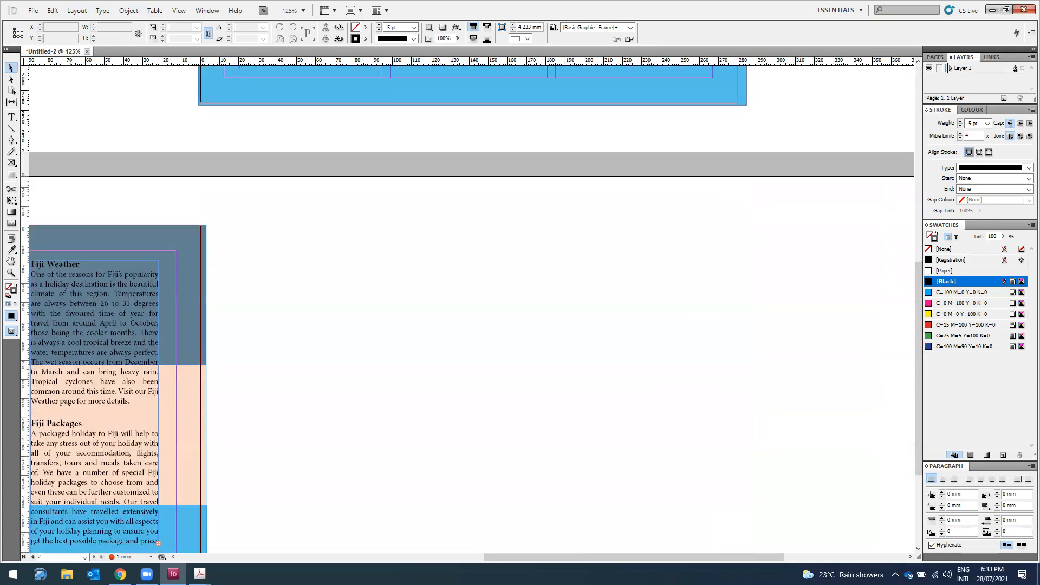
{"action": "left_click_drag", "start_coordinate": [563, 562], "coordinate": [387, 538]}
{"action": "scroll", "coordinate": [760, 430], "scroll_direction": "down", "scroll_amount": 3}
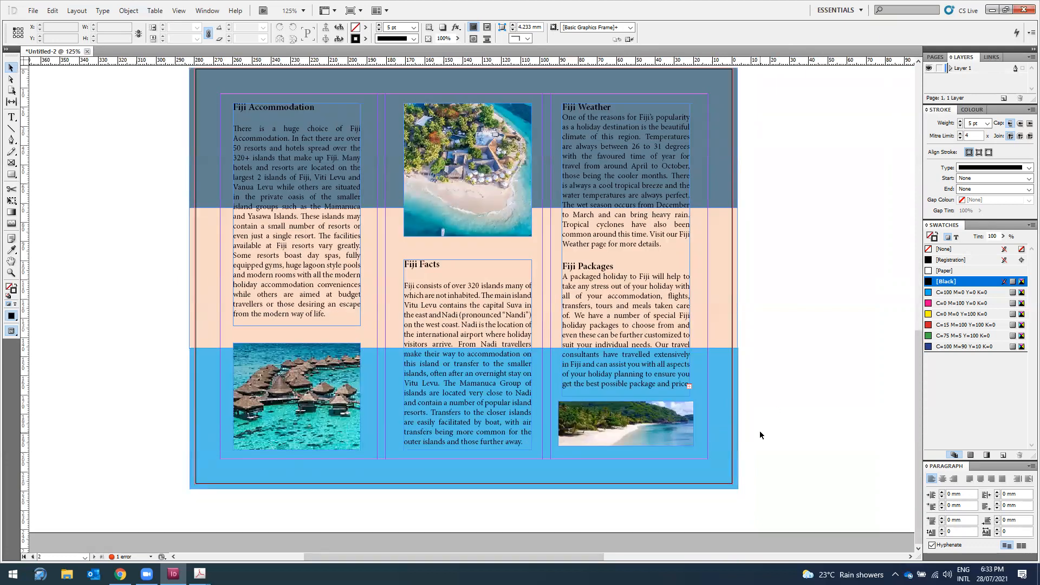
{"action": "scroll", "coordinate": [791, 448], "scroll_direction": "up", "scroll_amount": 6}
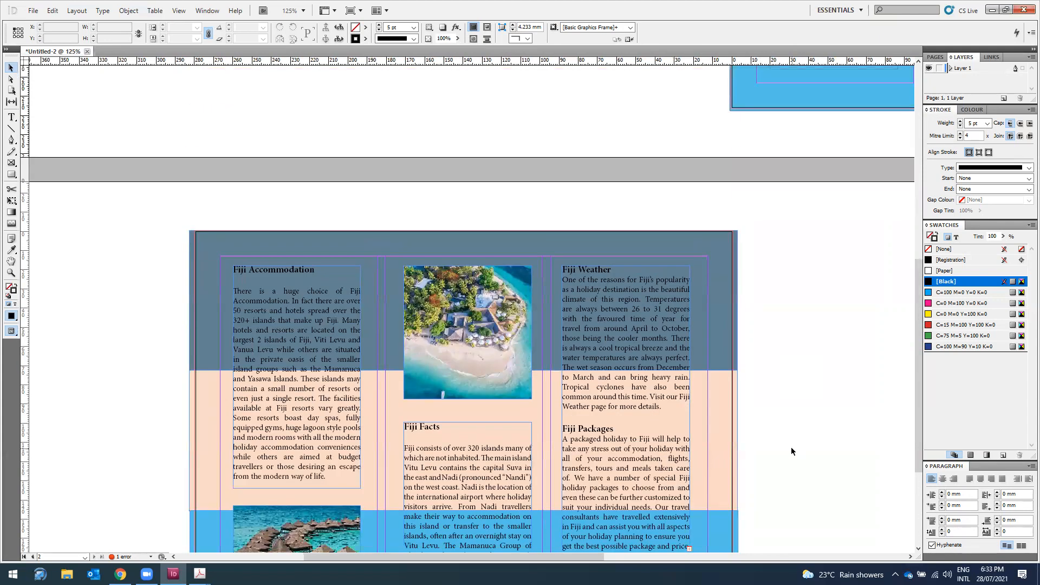